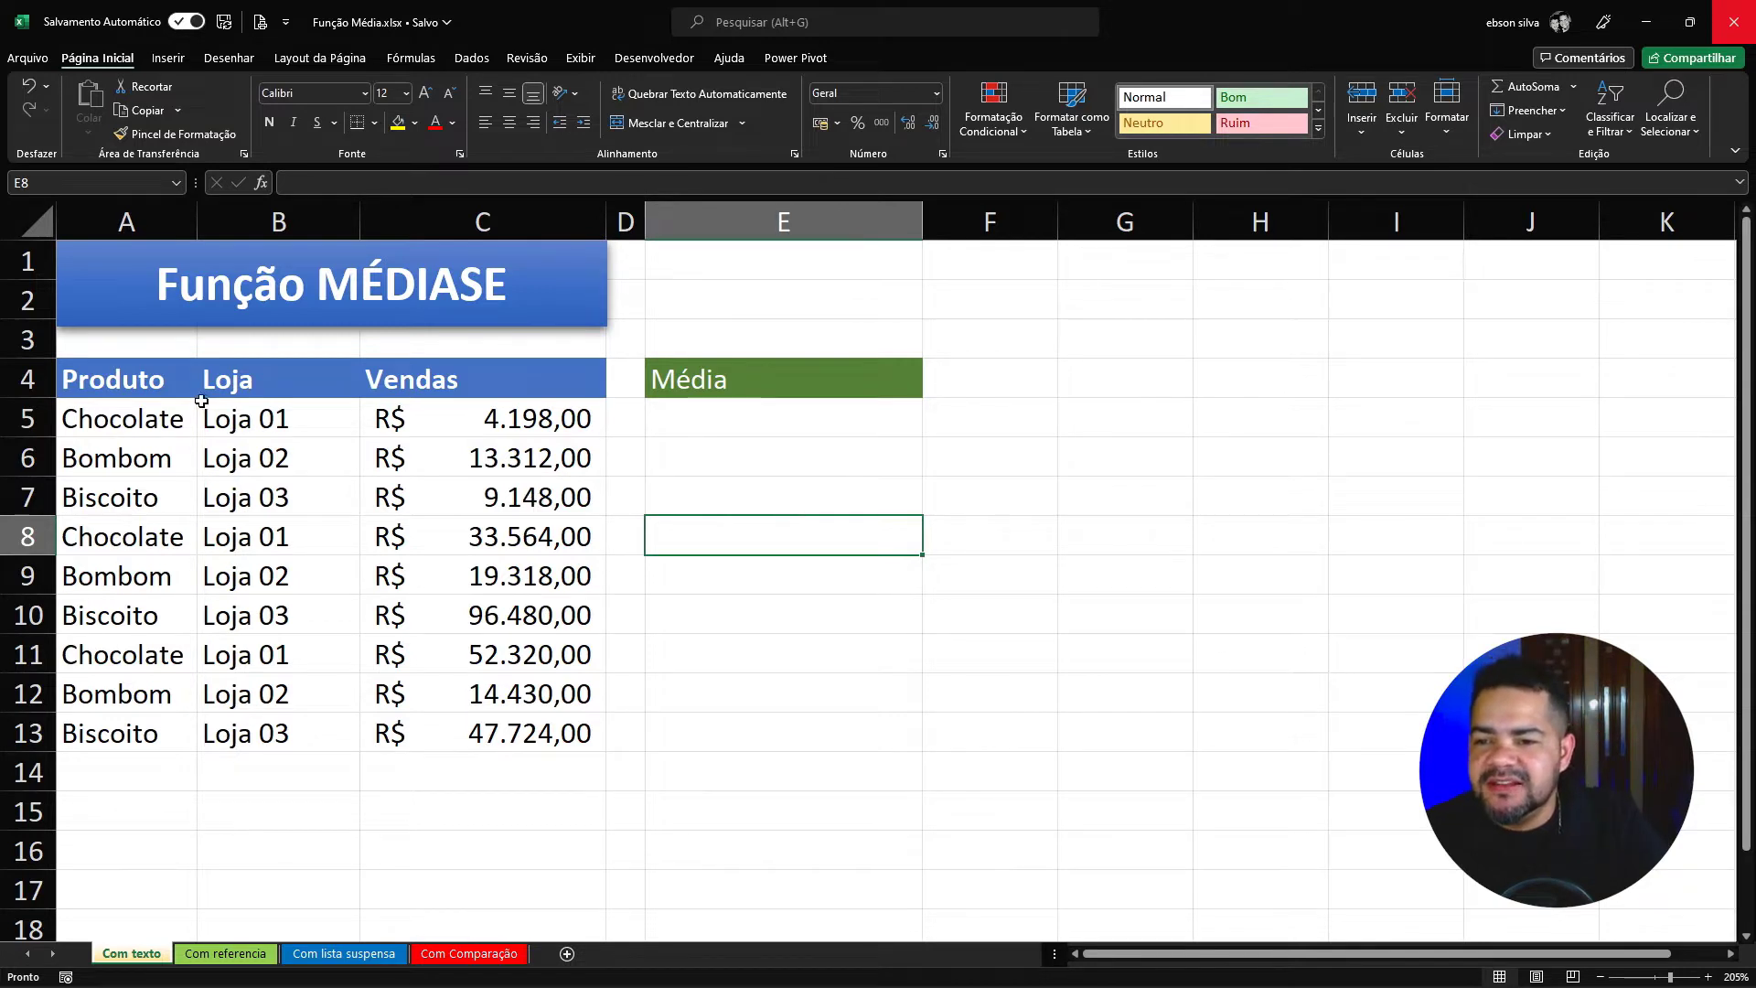
left_click(114, 392)
left_click(249, 373)
left_click(467, 379)
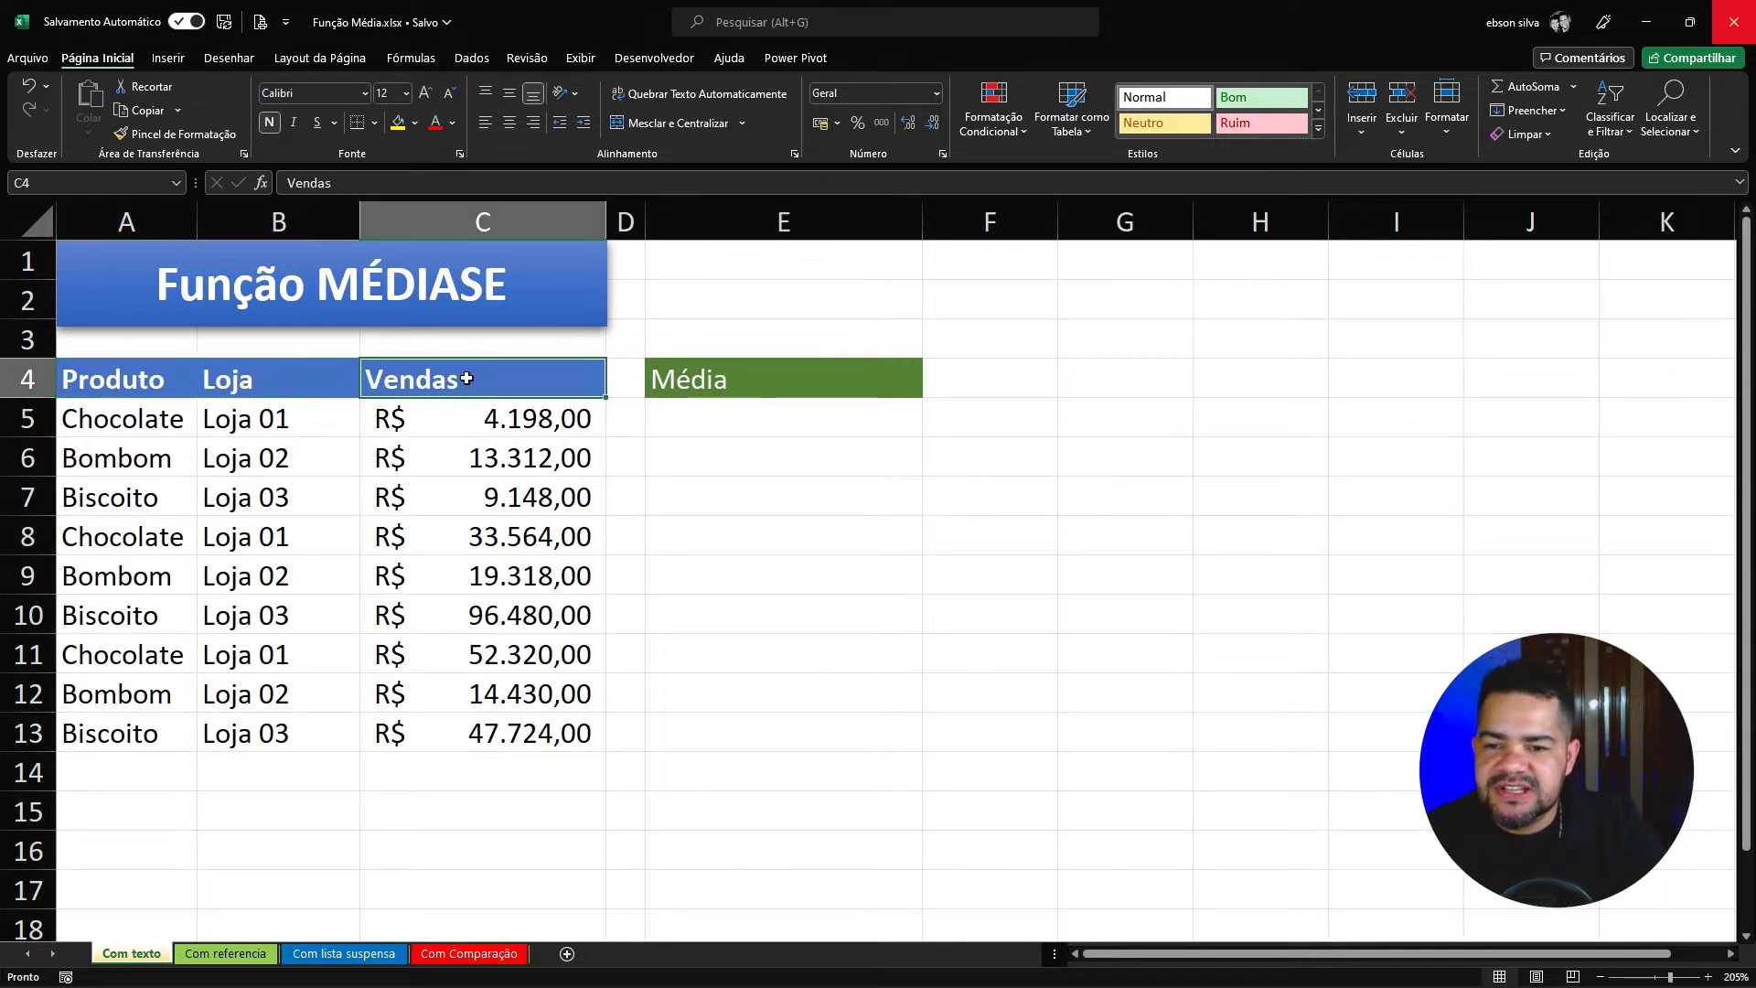
Start a MÉDIASE formula in cell E5, under the Média header of the Com texto sheet
left_click(716, 427)
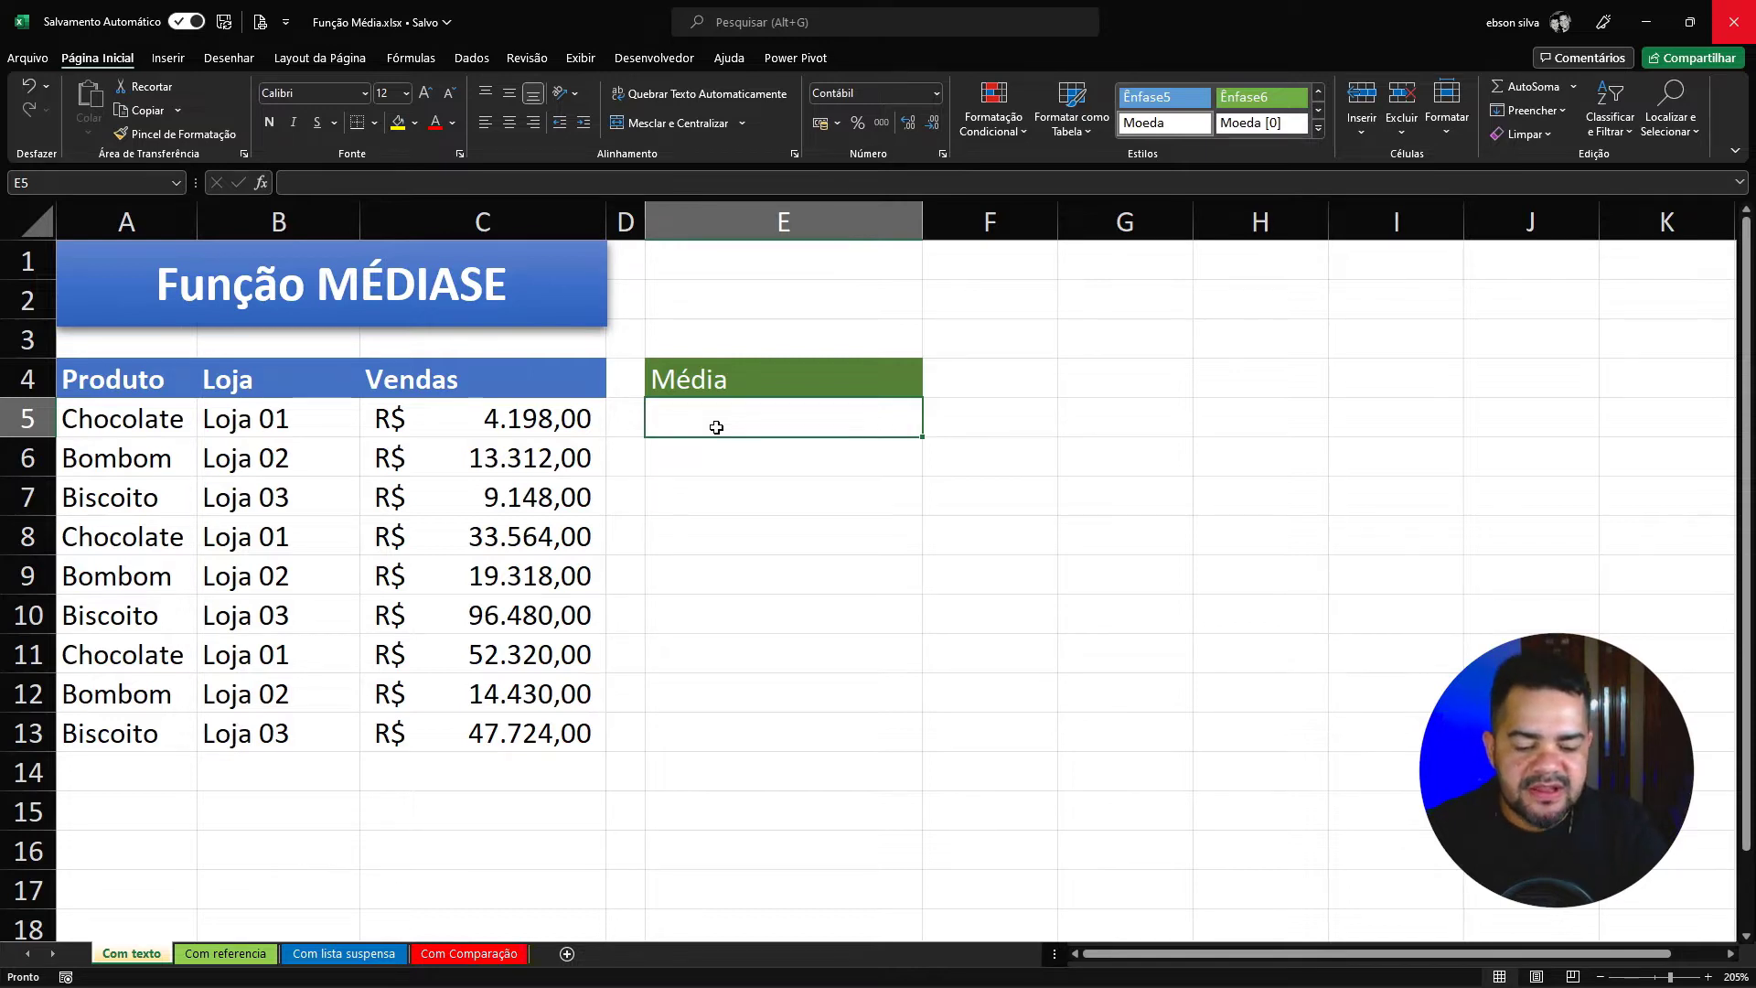
type("=")
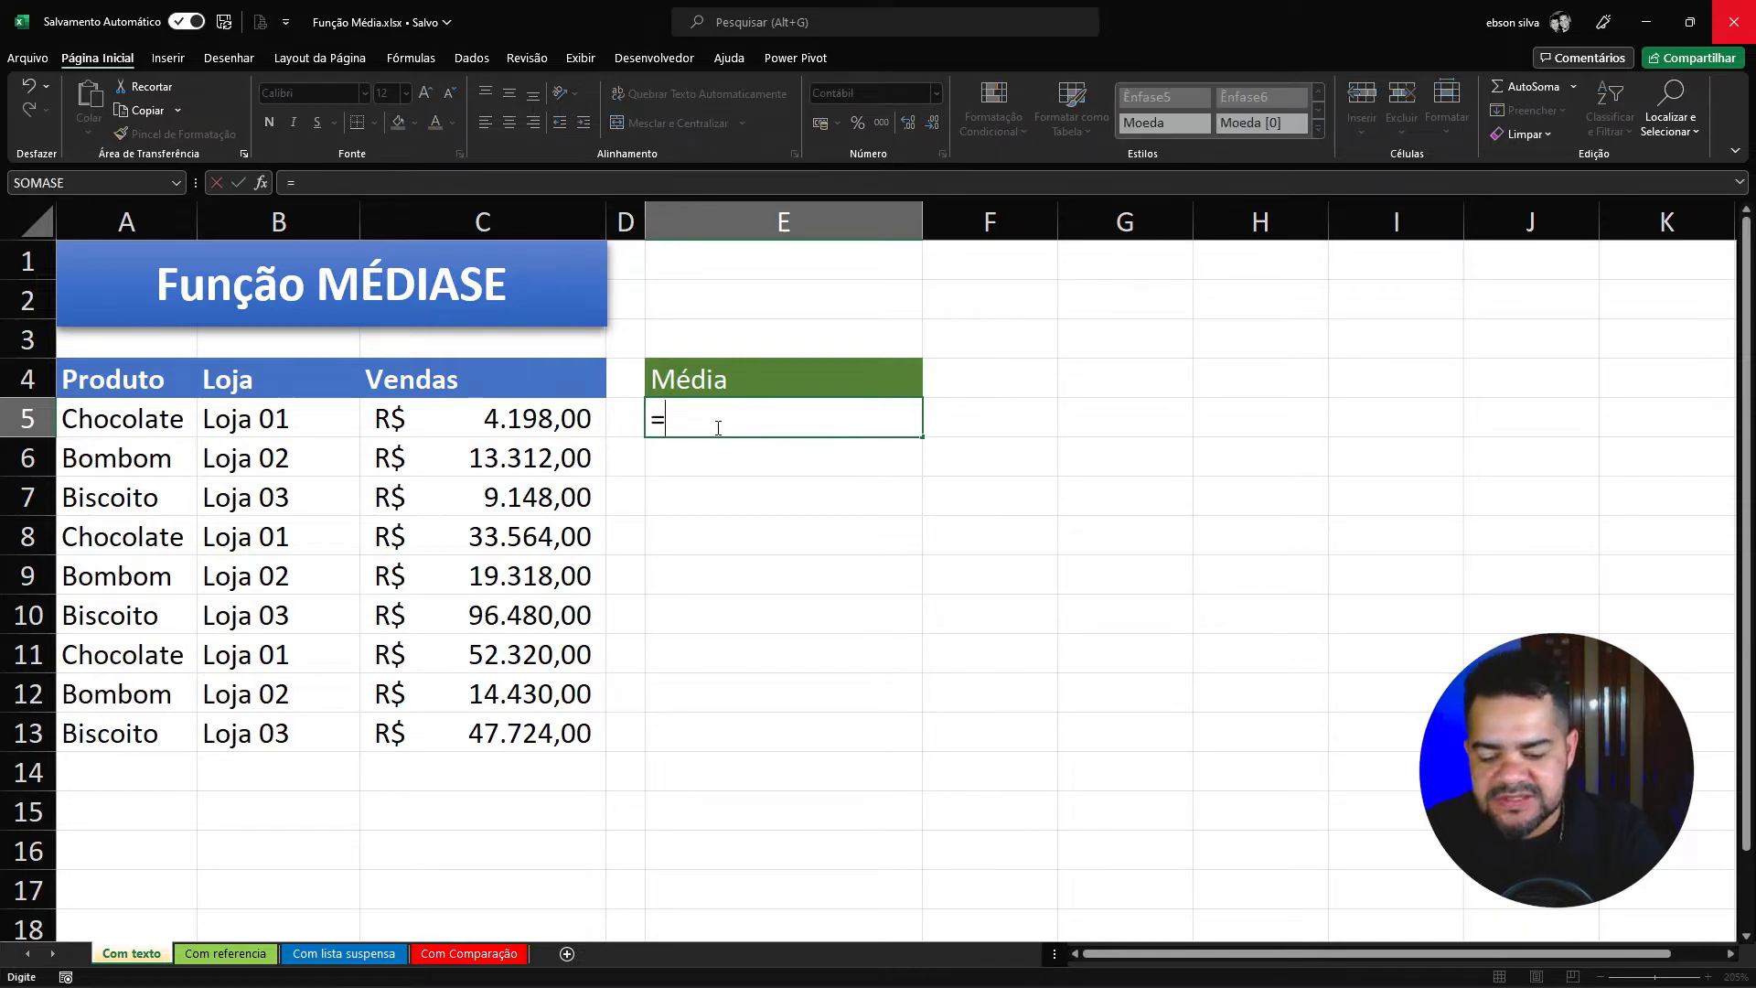
type("media")
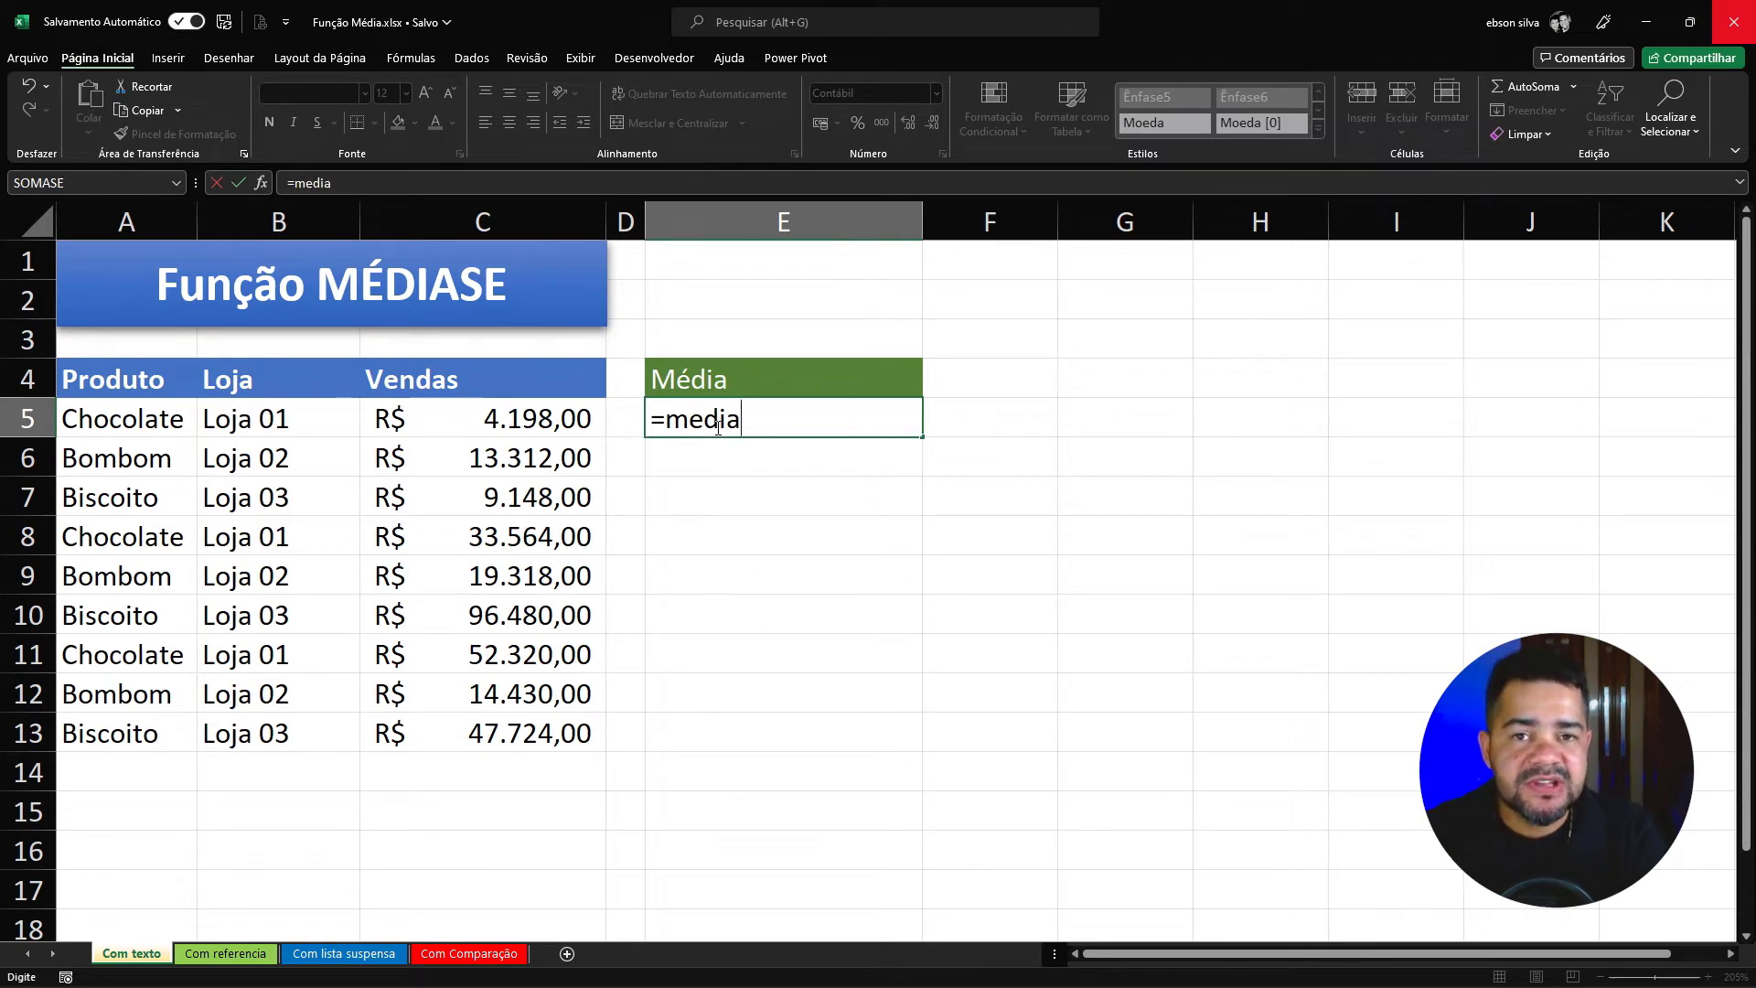
key("BackSpace")
key("BackSpace")
key("BackSpace")
key("BackSpace")
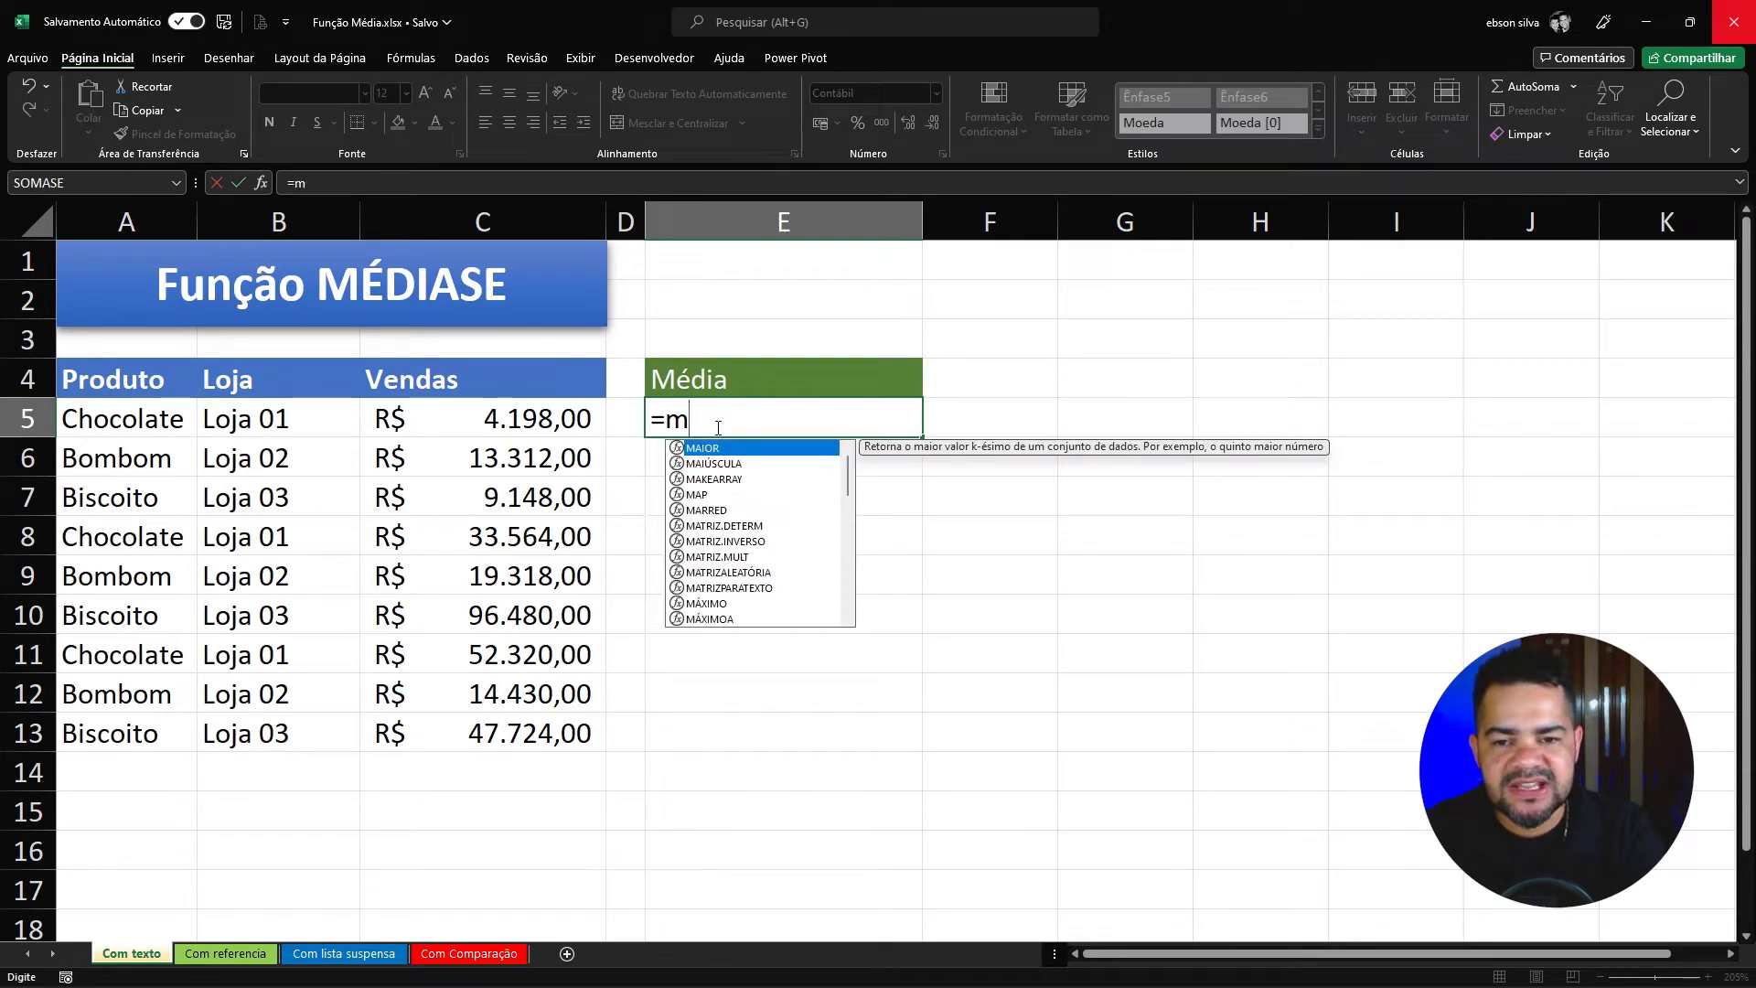
key("Escape")
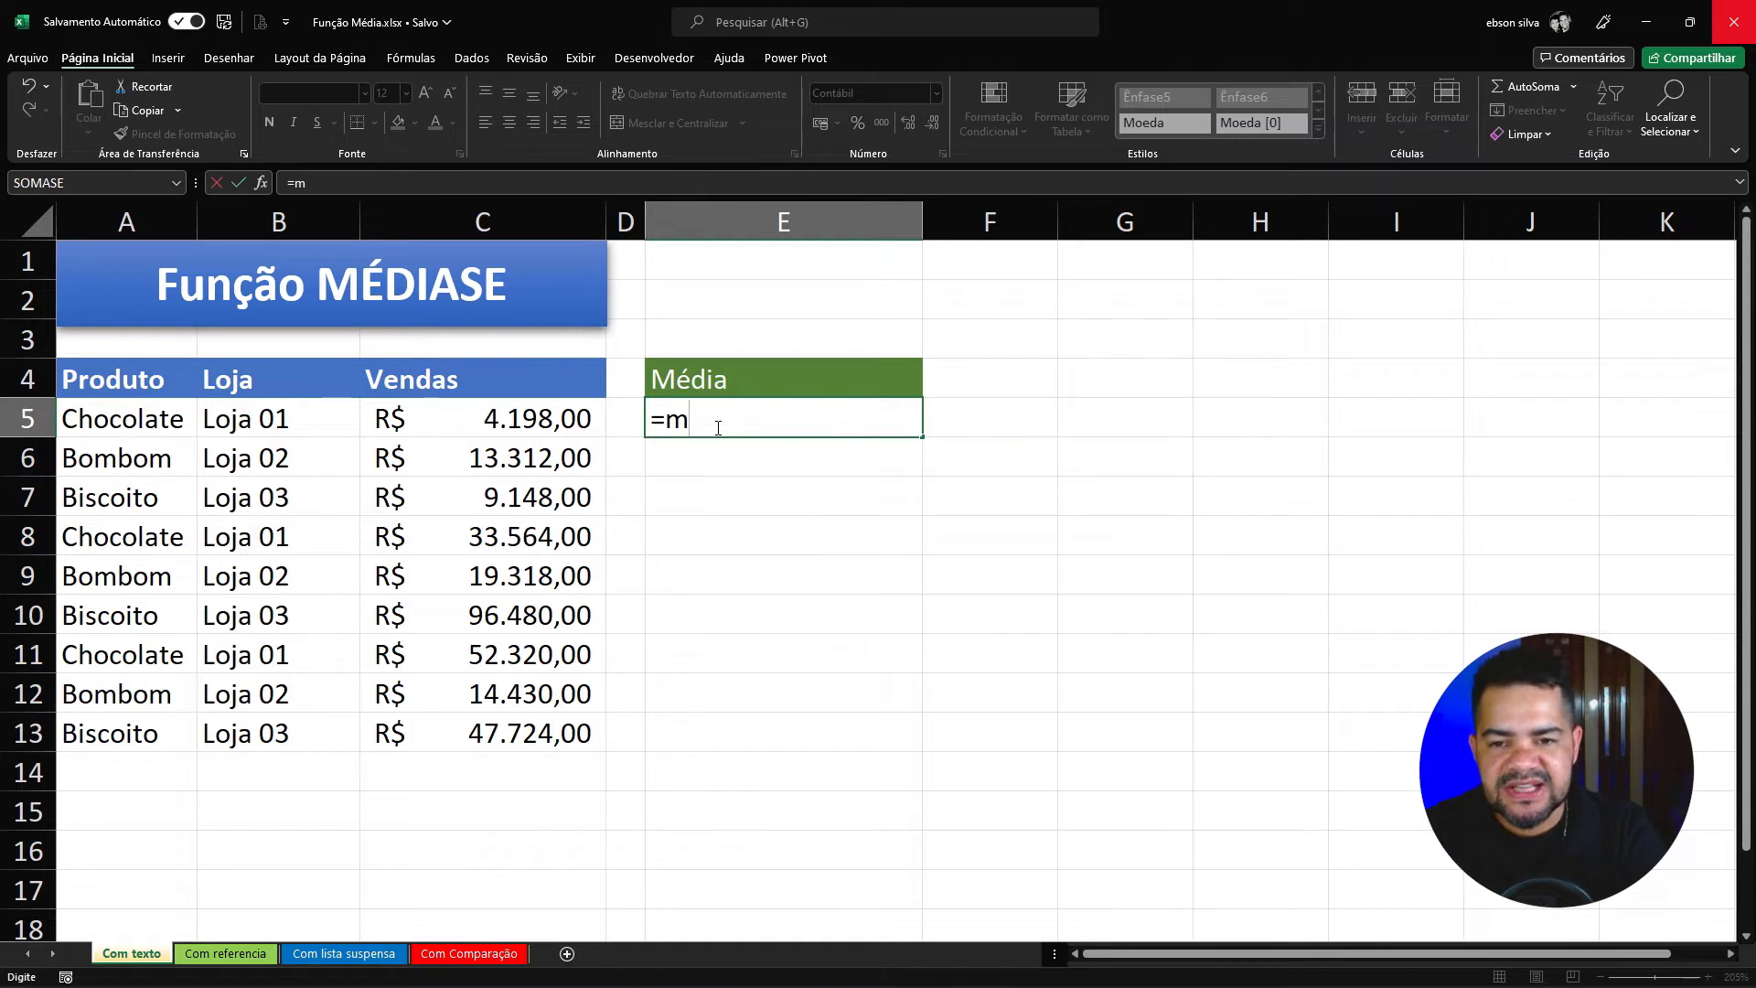
type("é")
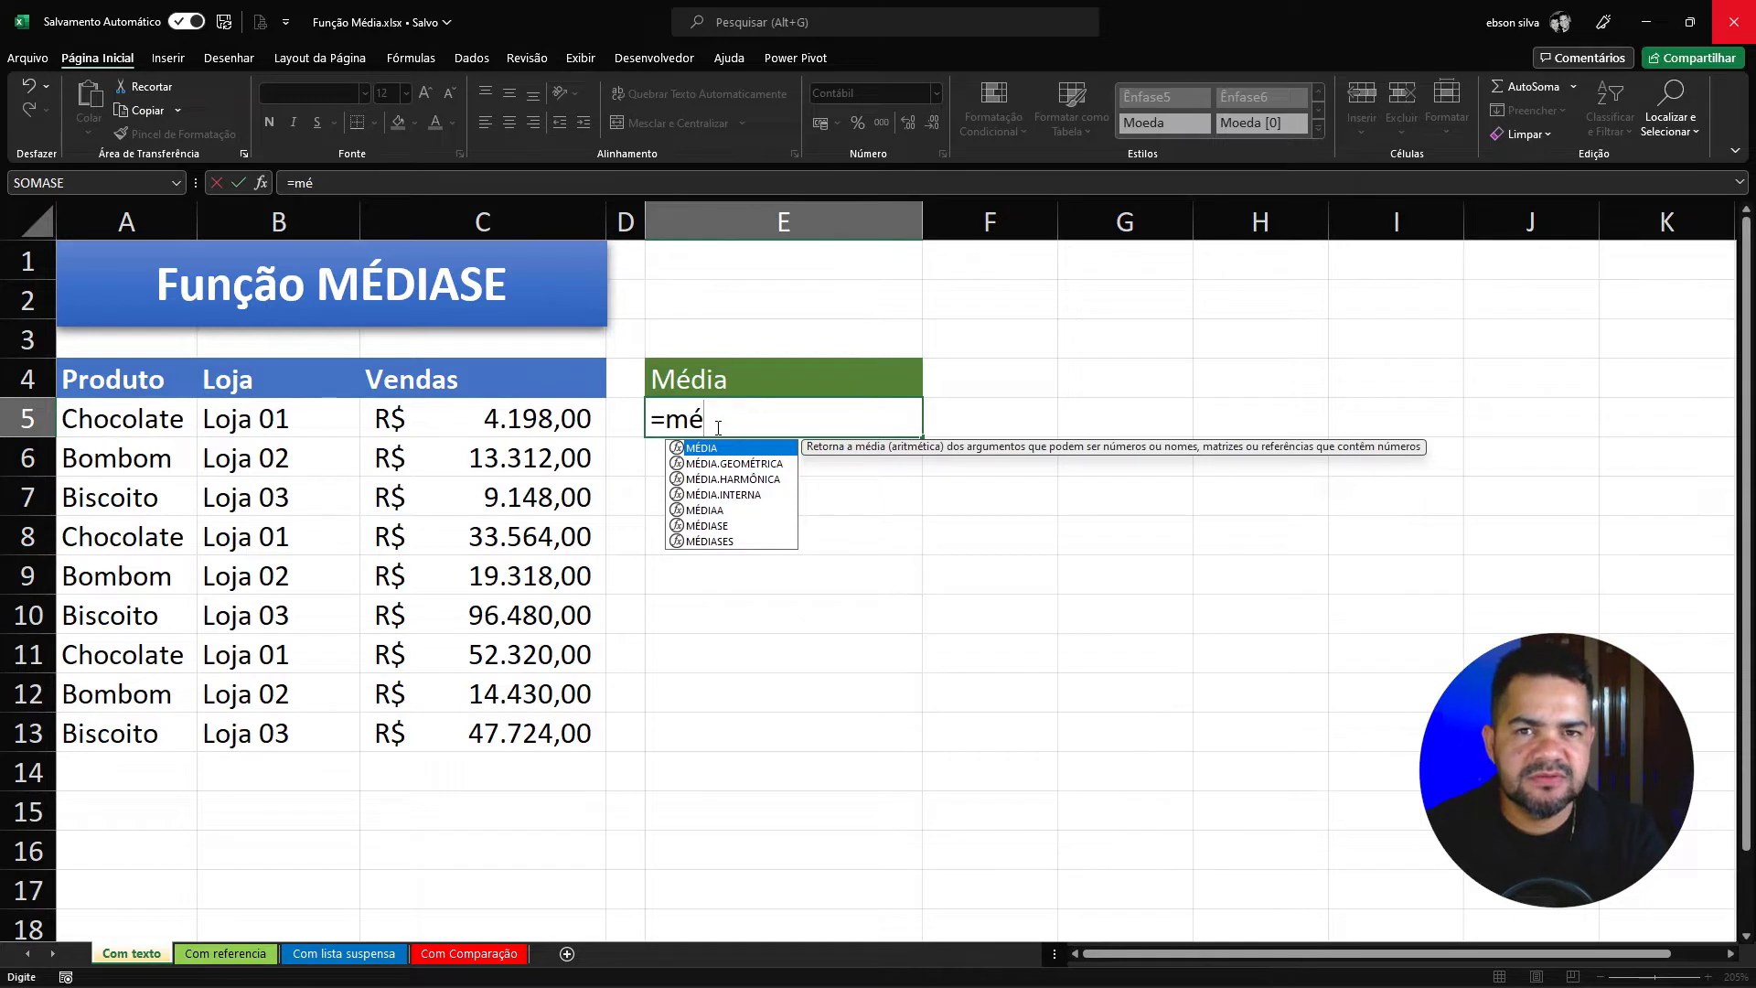
double_click(709, 526)
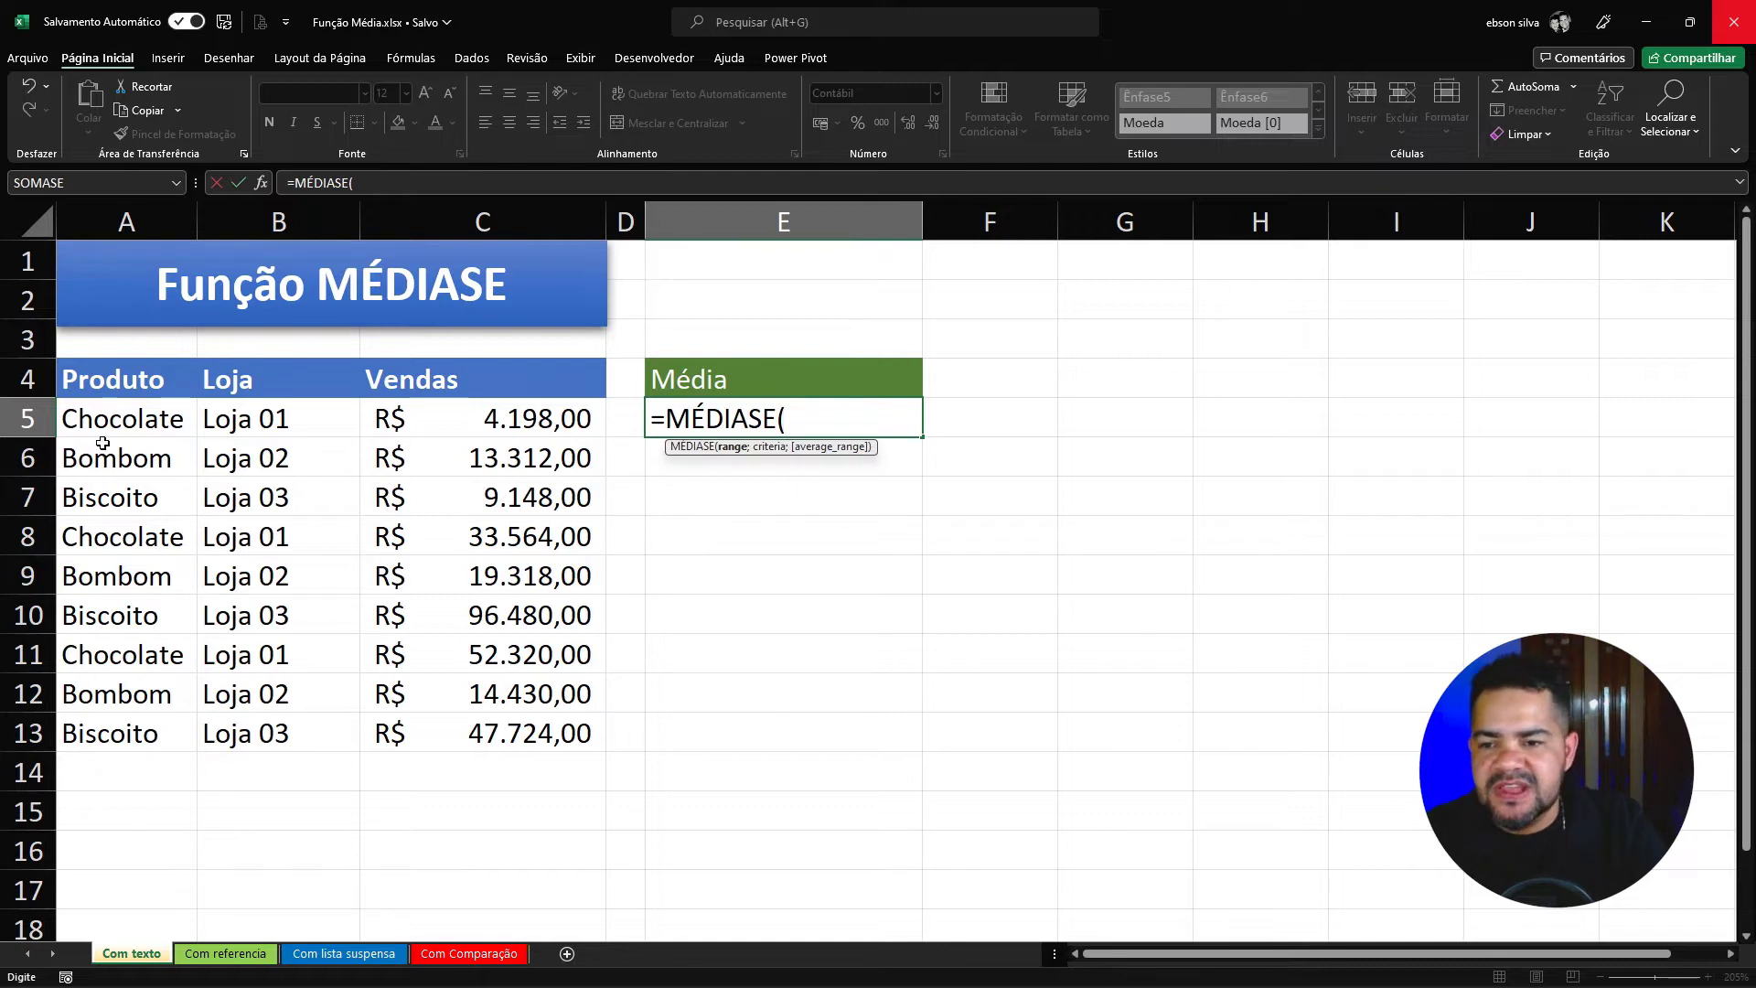
Complete the E5 formula with criteria range A5:A13, the criterion "Chocolate" and average range C5:C13
left_click_drag(160, 421, 154, 716)
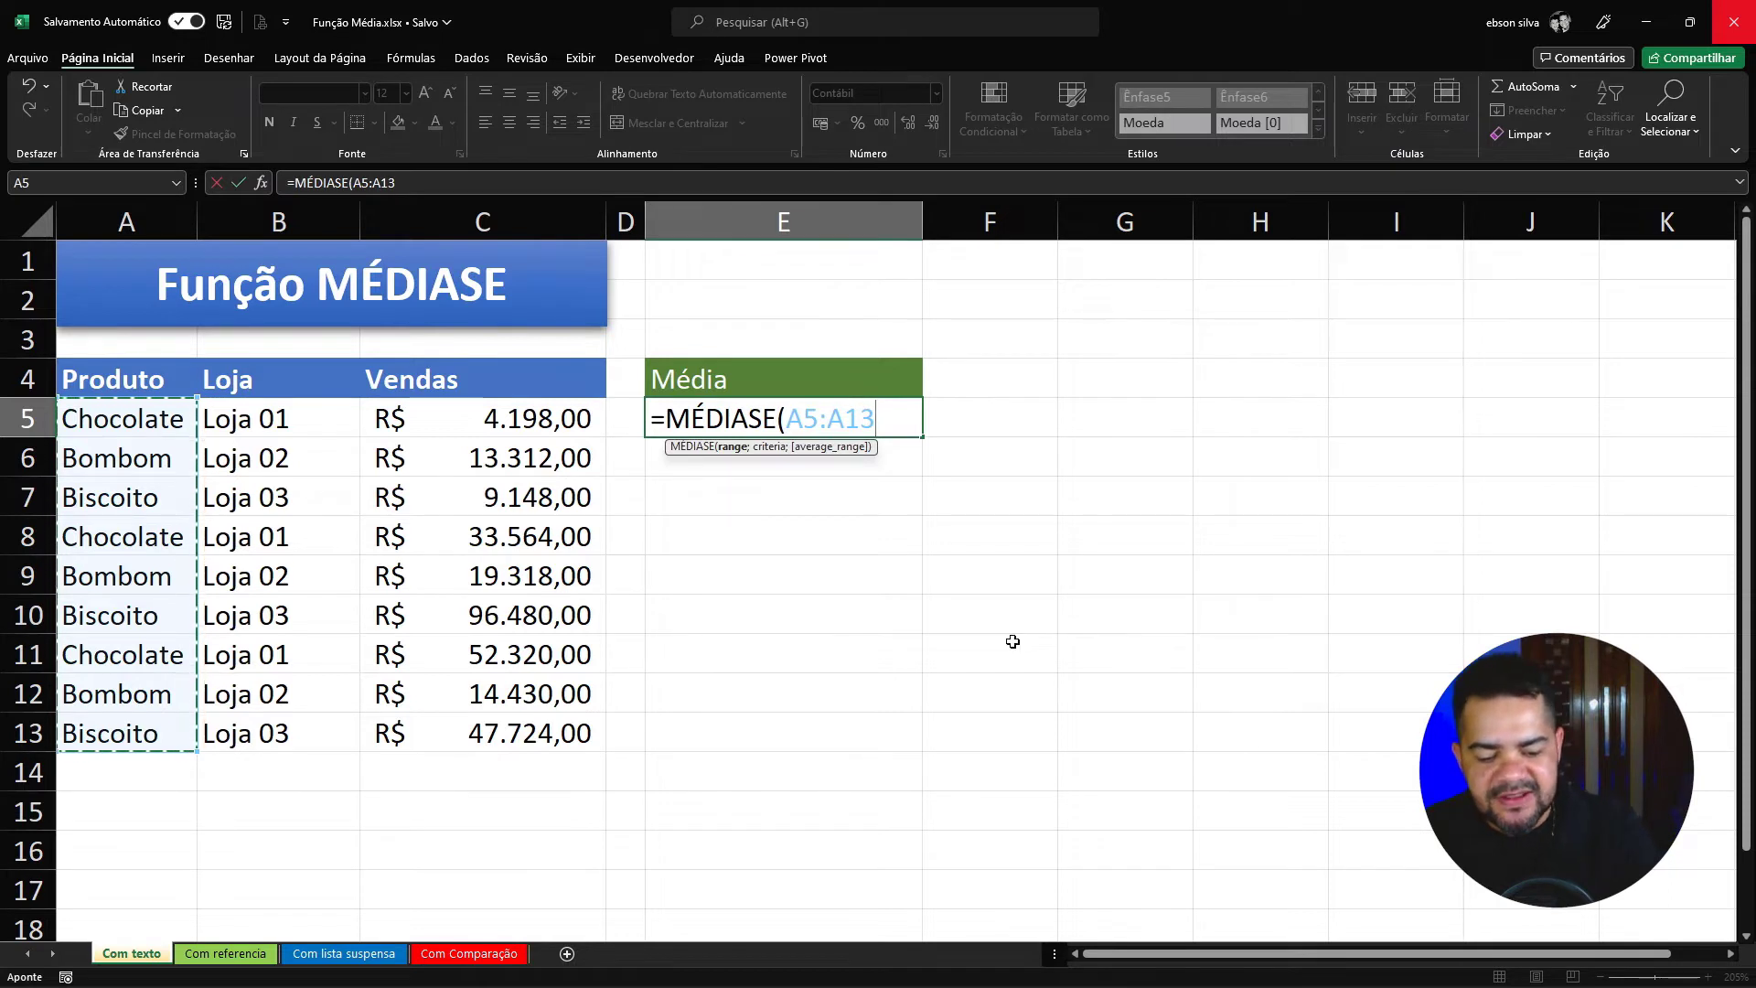
type(";")
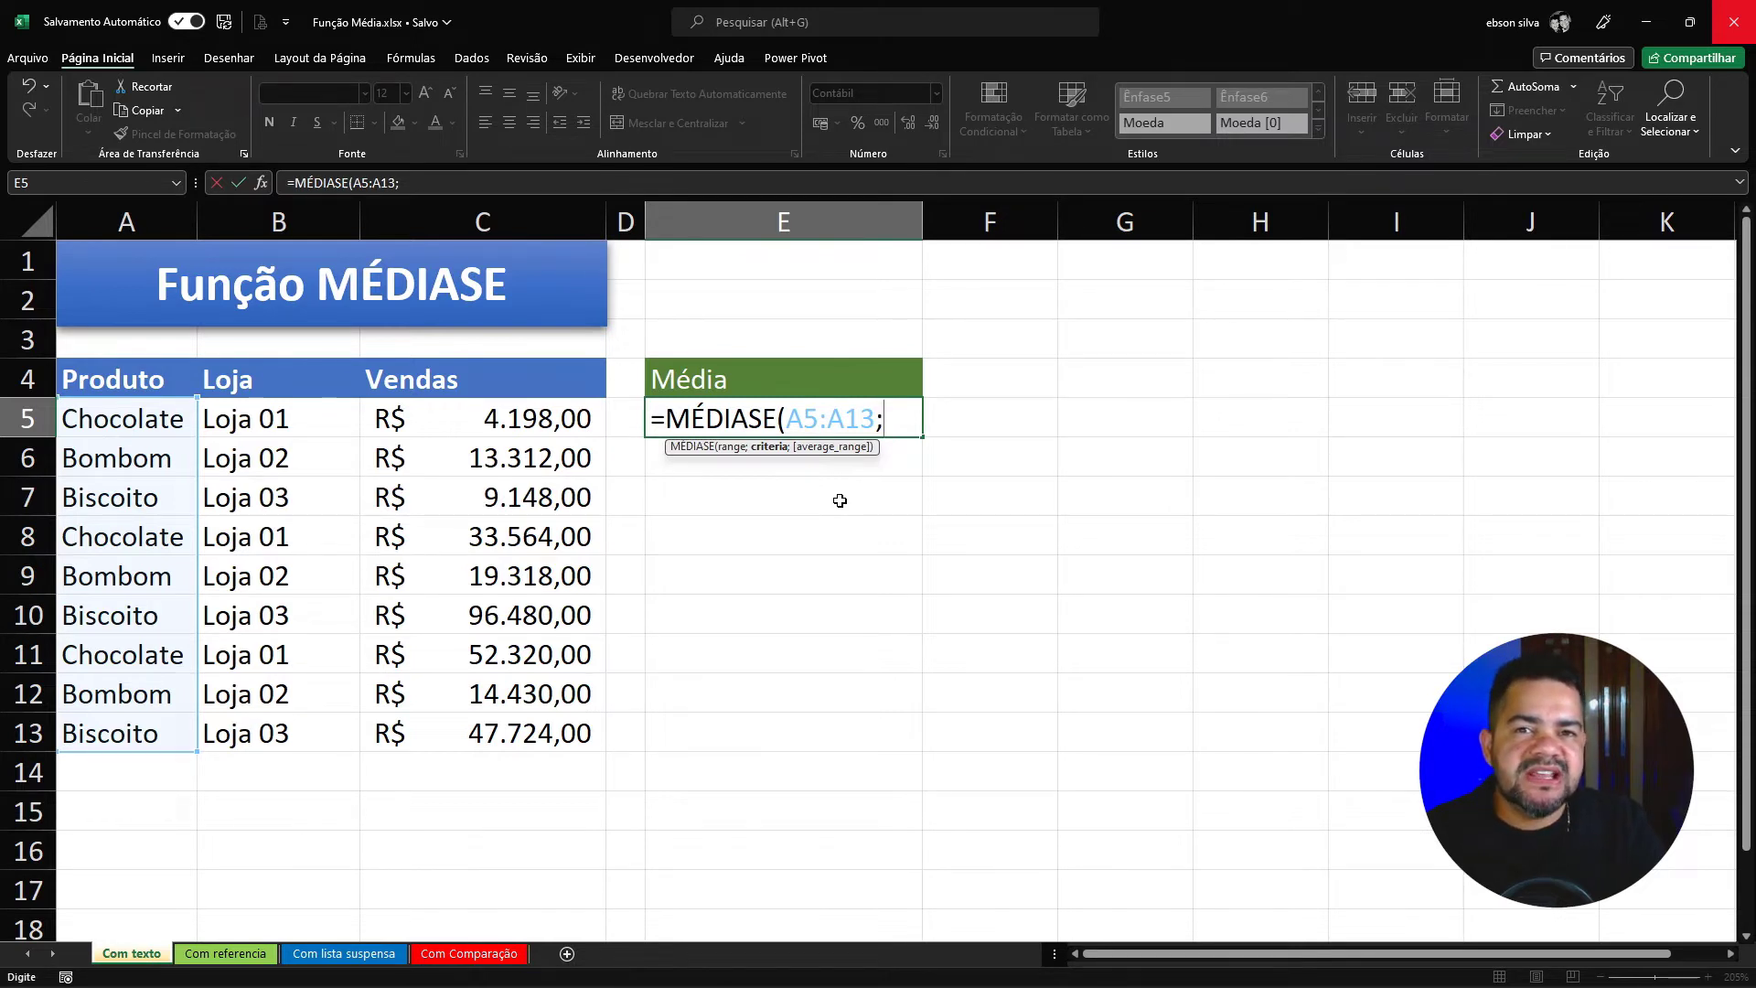
type("\"")
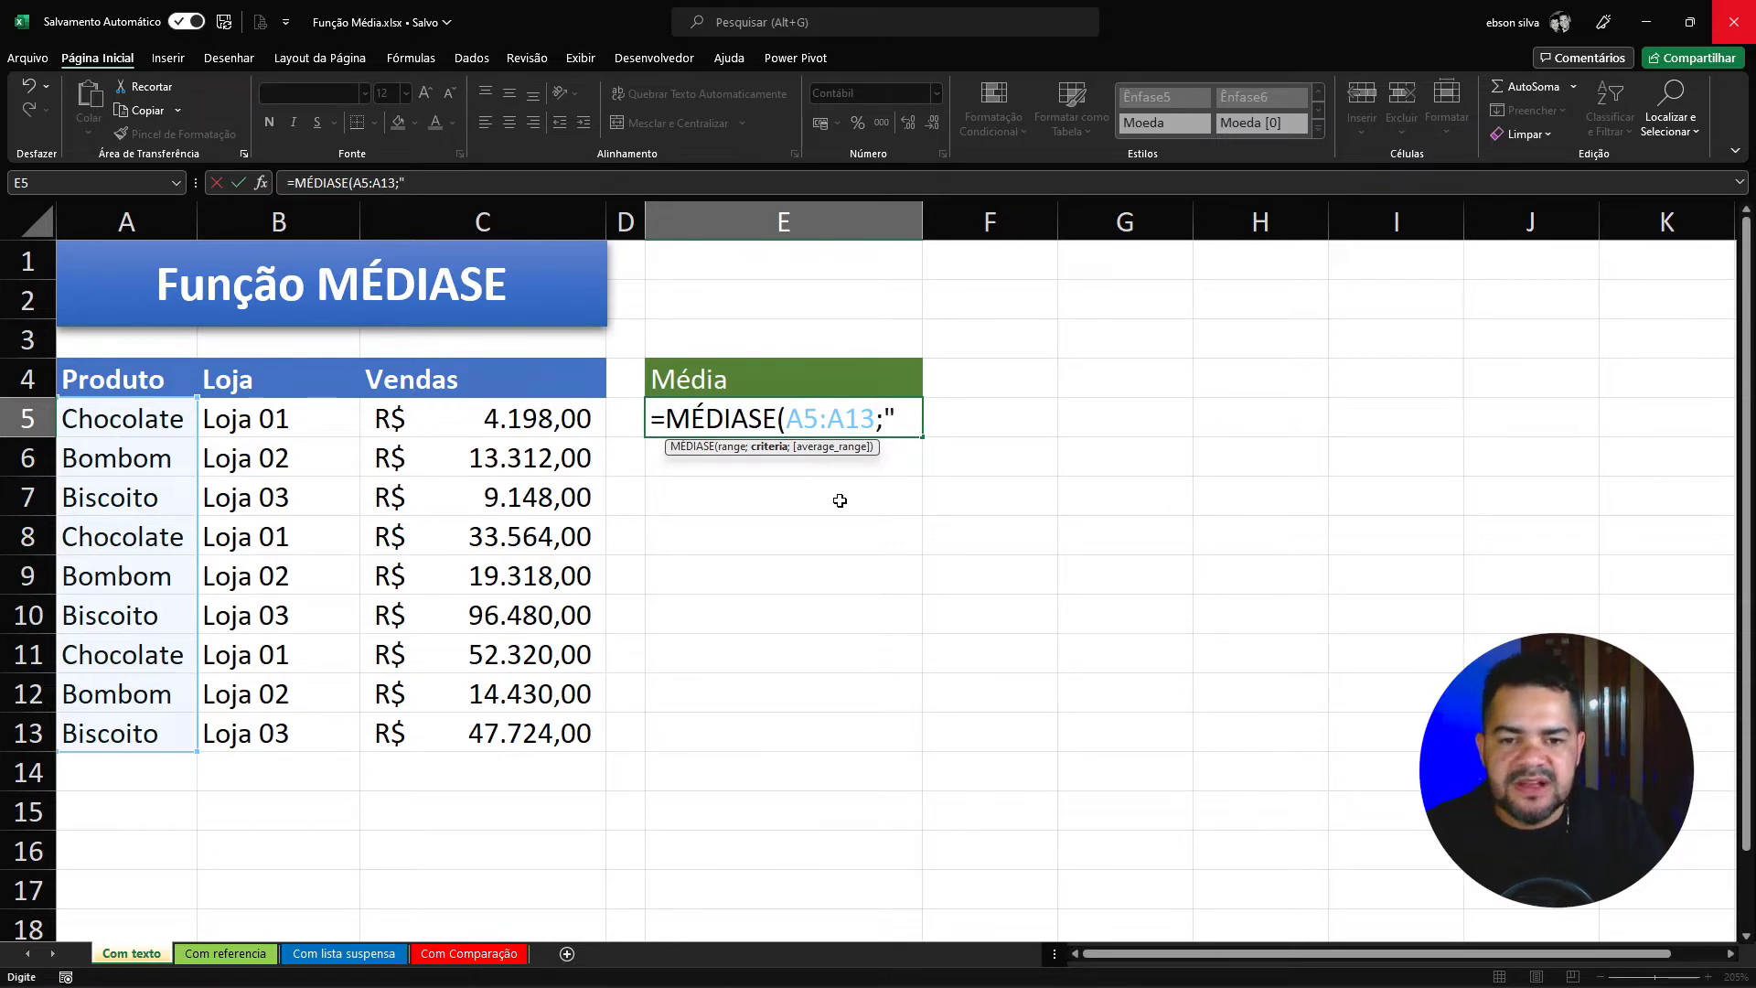
type("Chocolate\"")
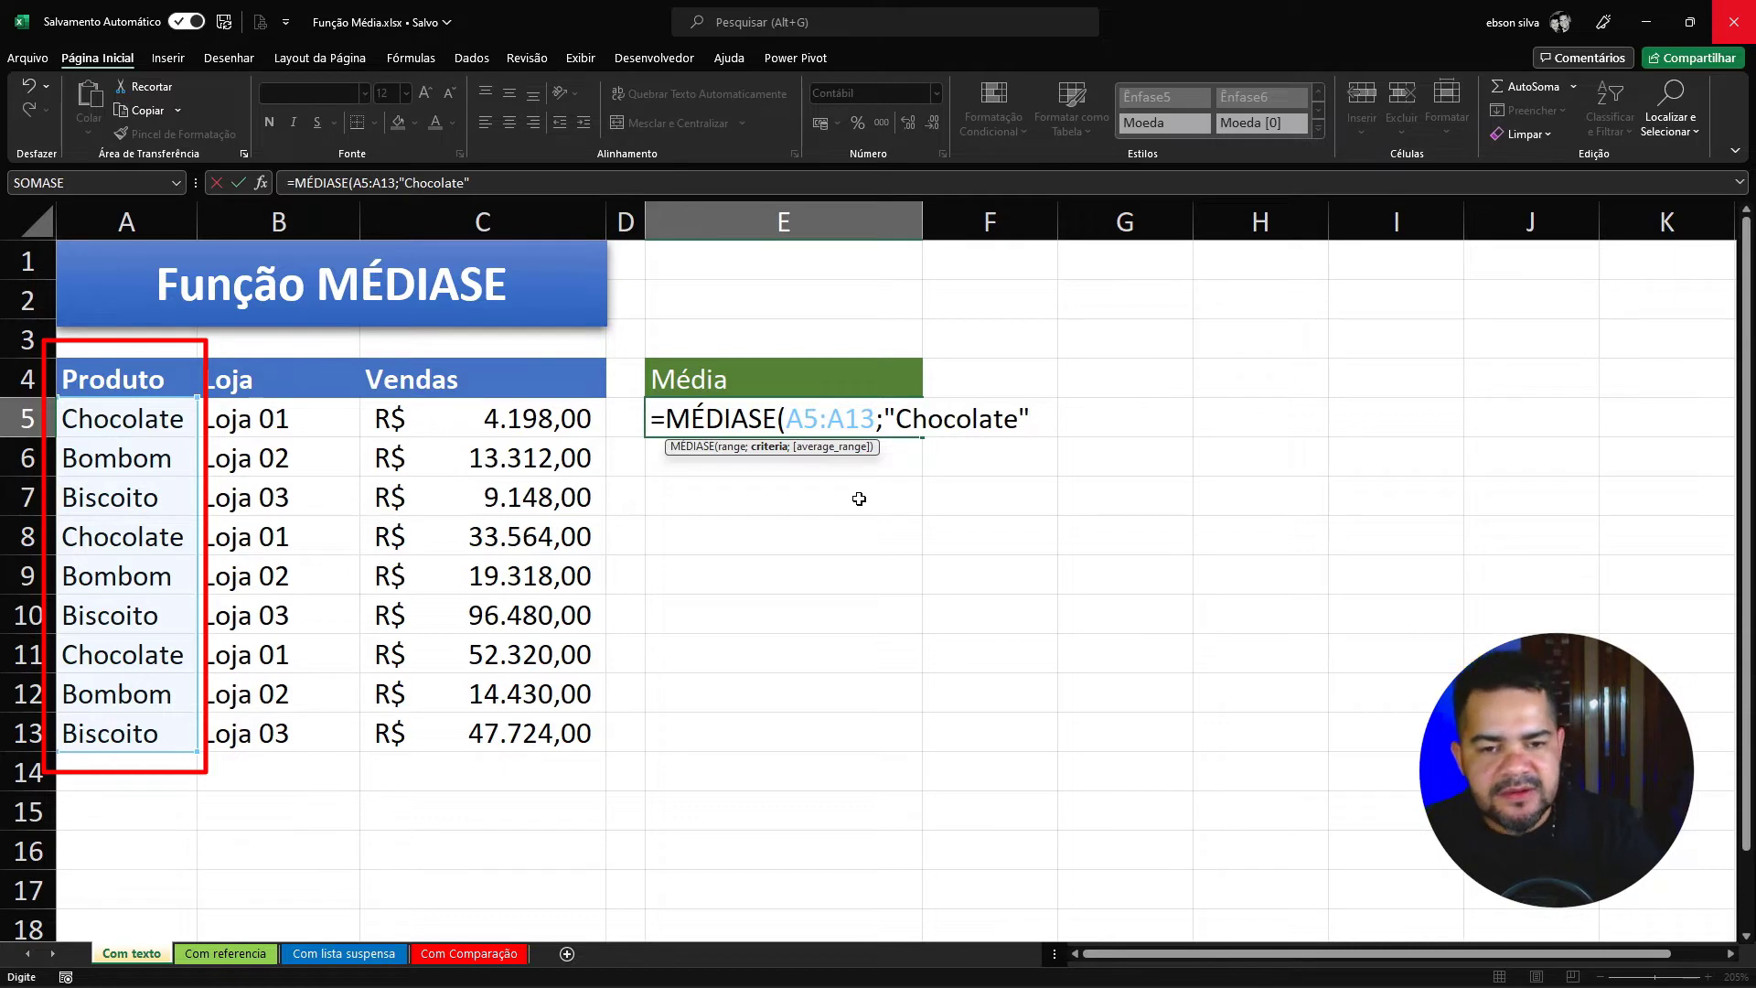
type(";")
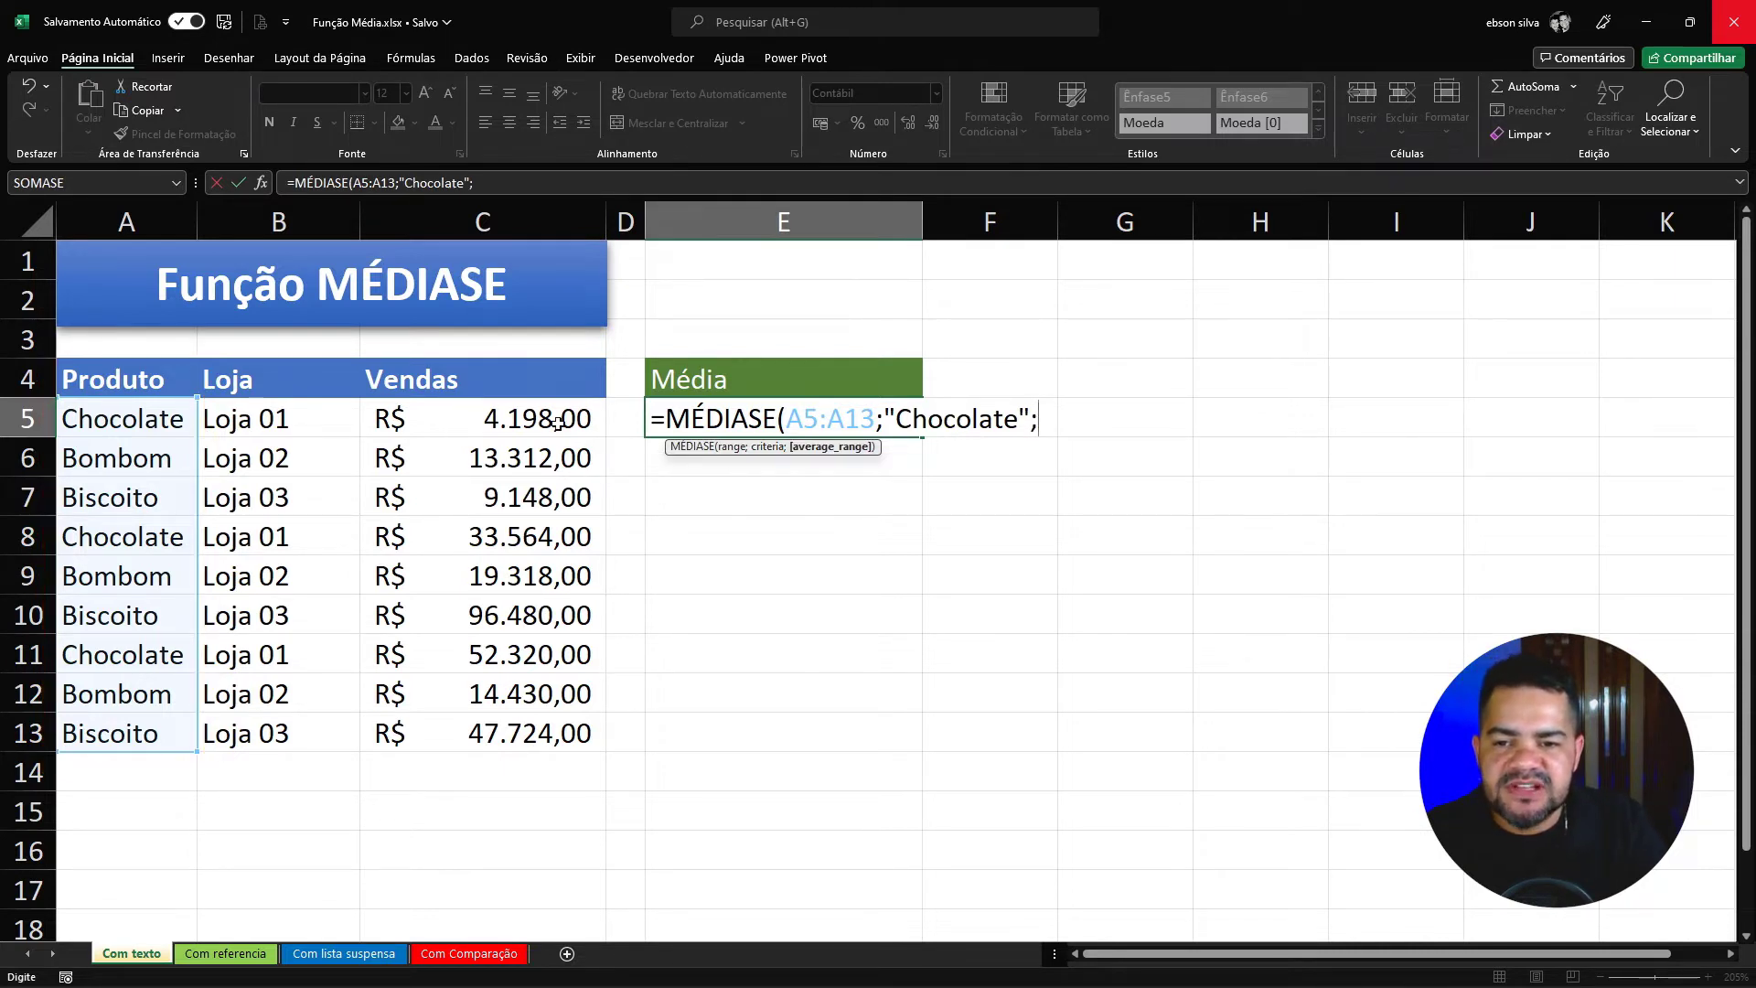
left_click_drag(481, 421, 483, 722)
type(")")
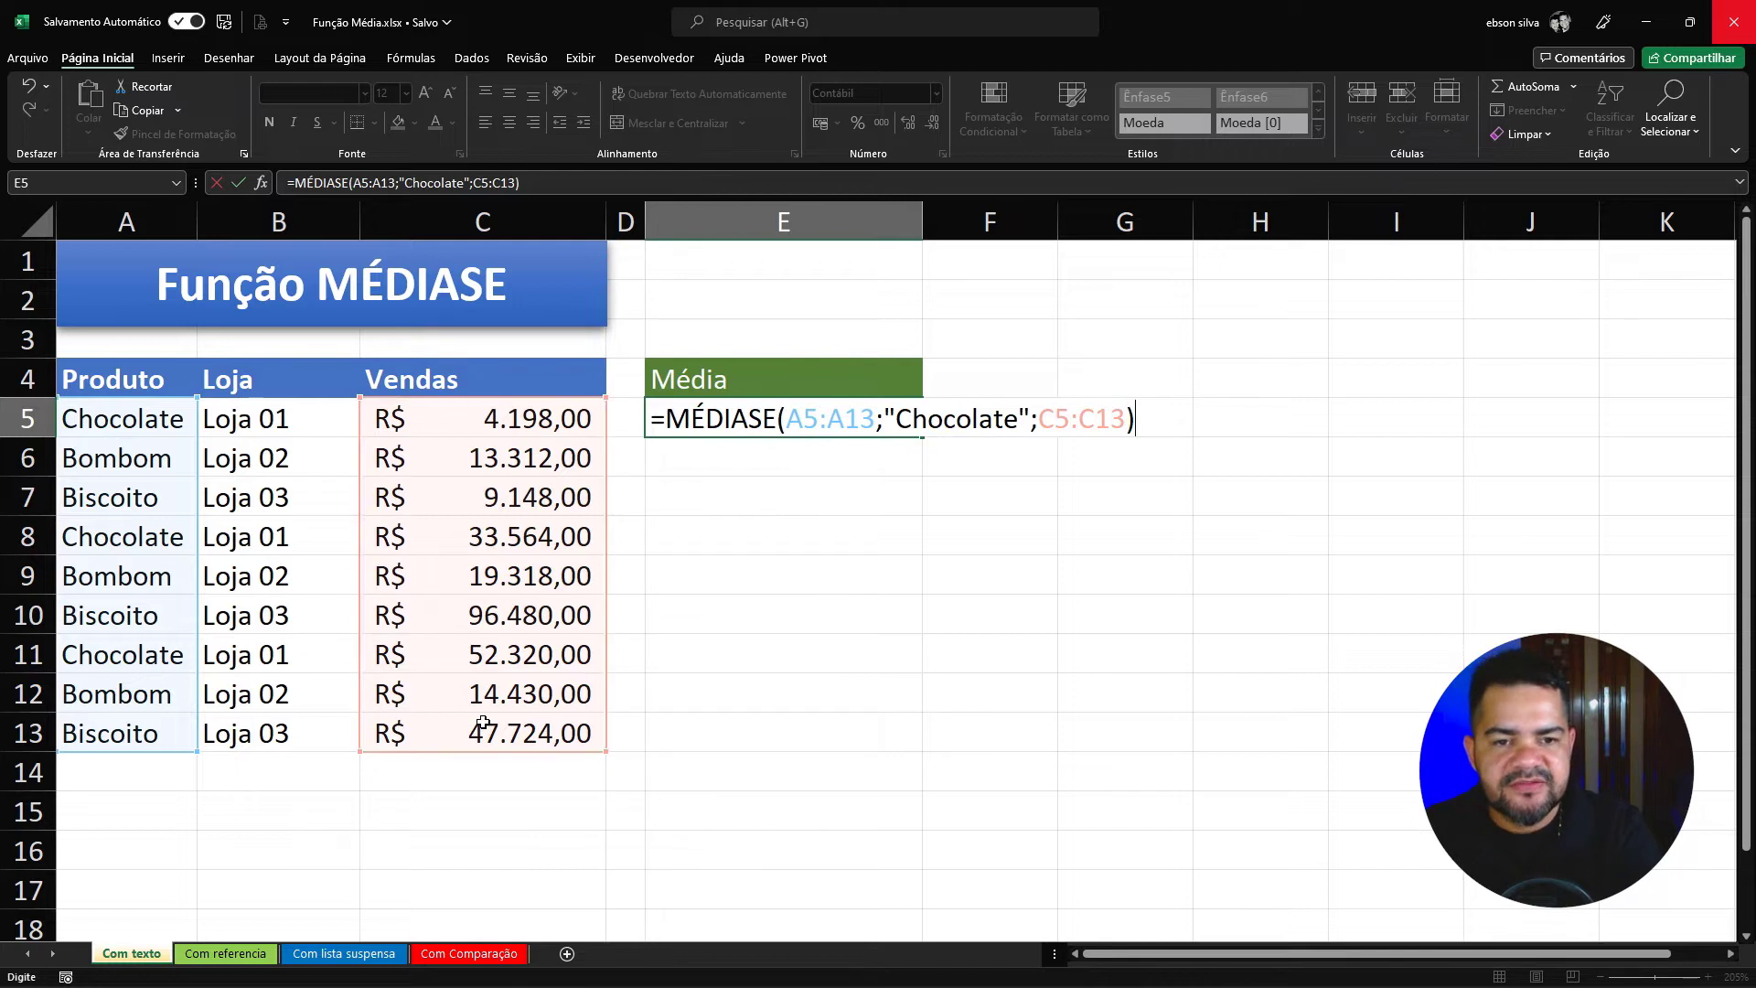
key("Return")
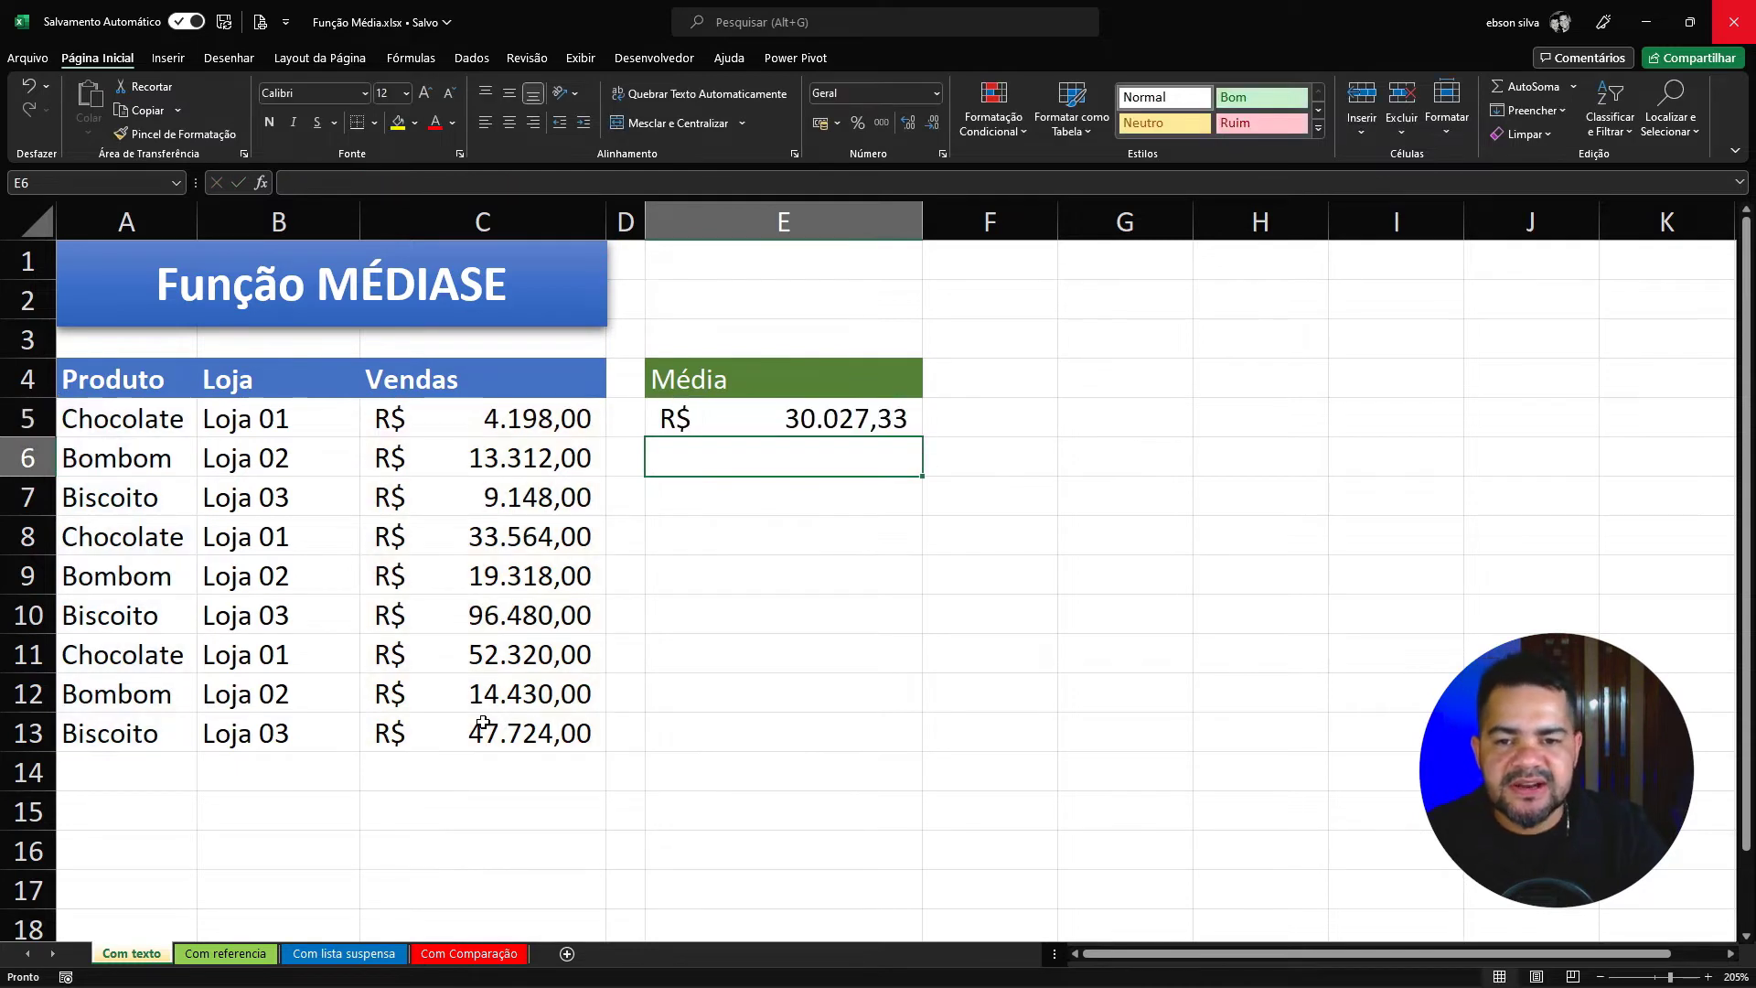
Review the criterion text inside the MÉDIASE formula of cell E5 without changing it
left_click(795, 419)
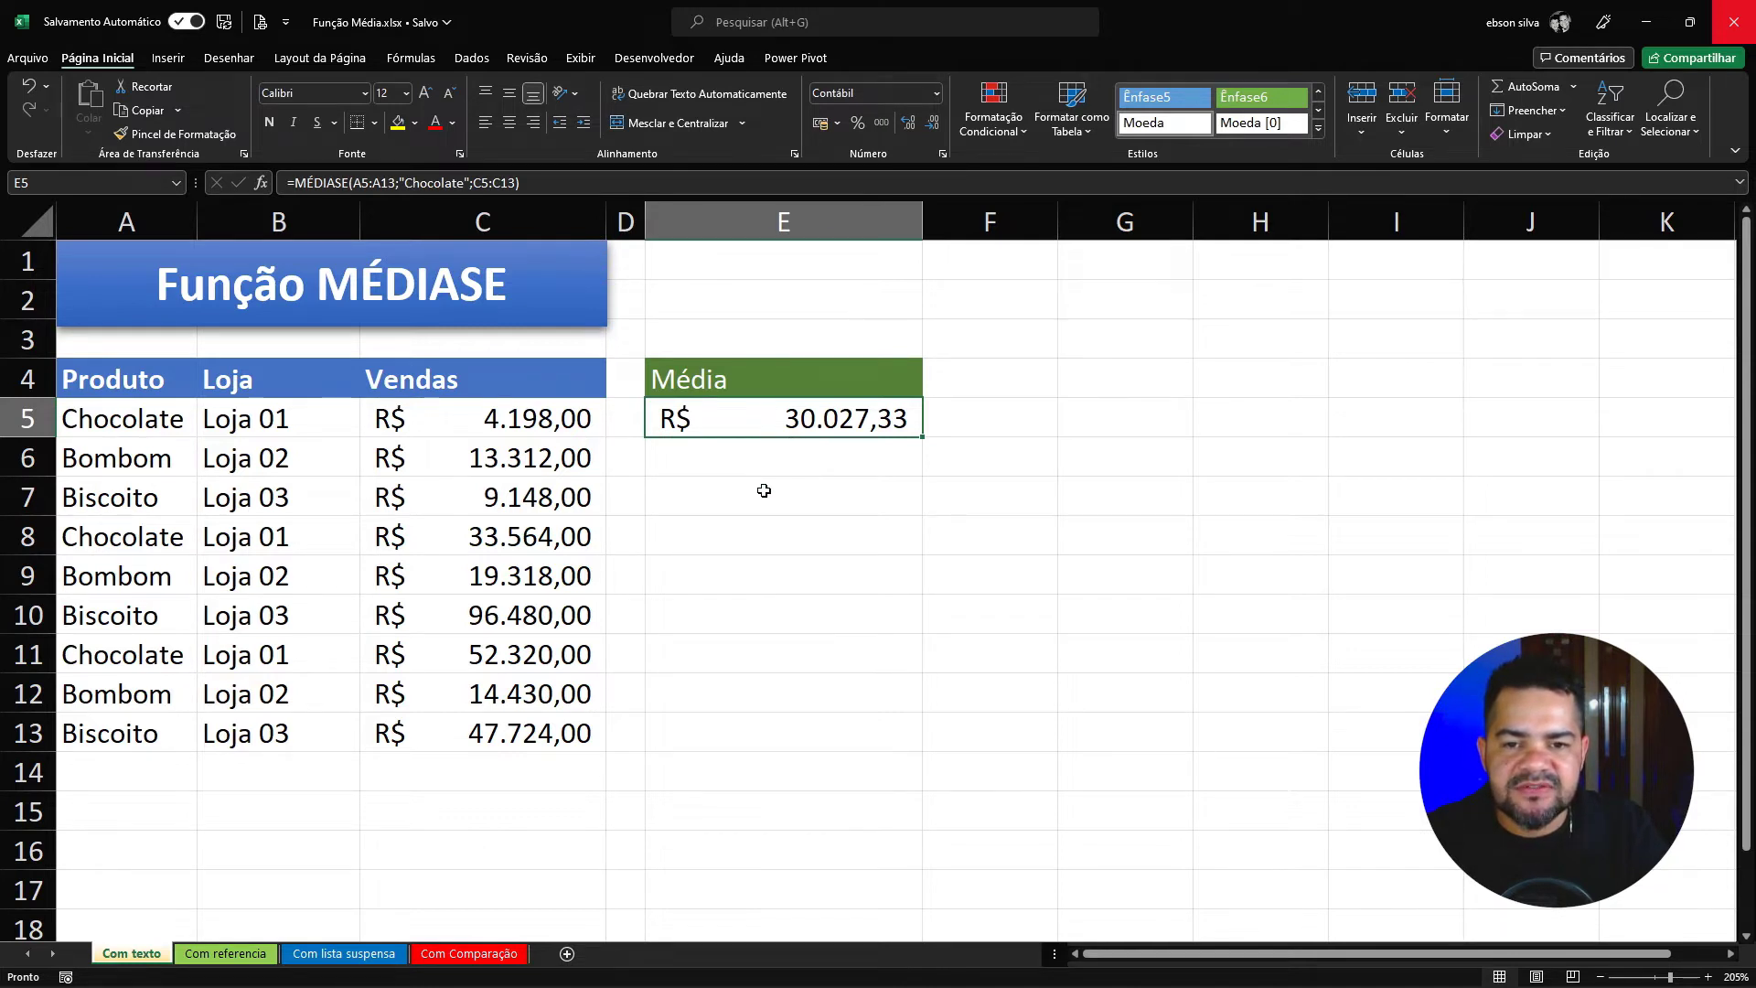
key("F2")
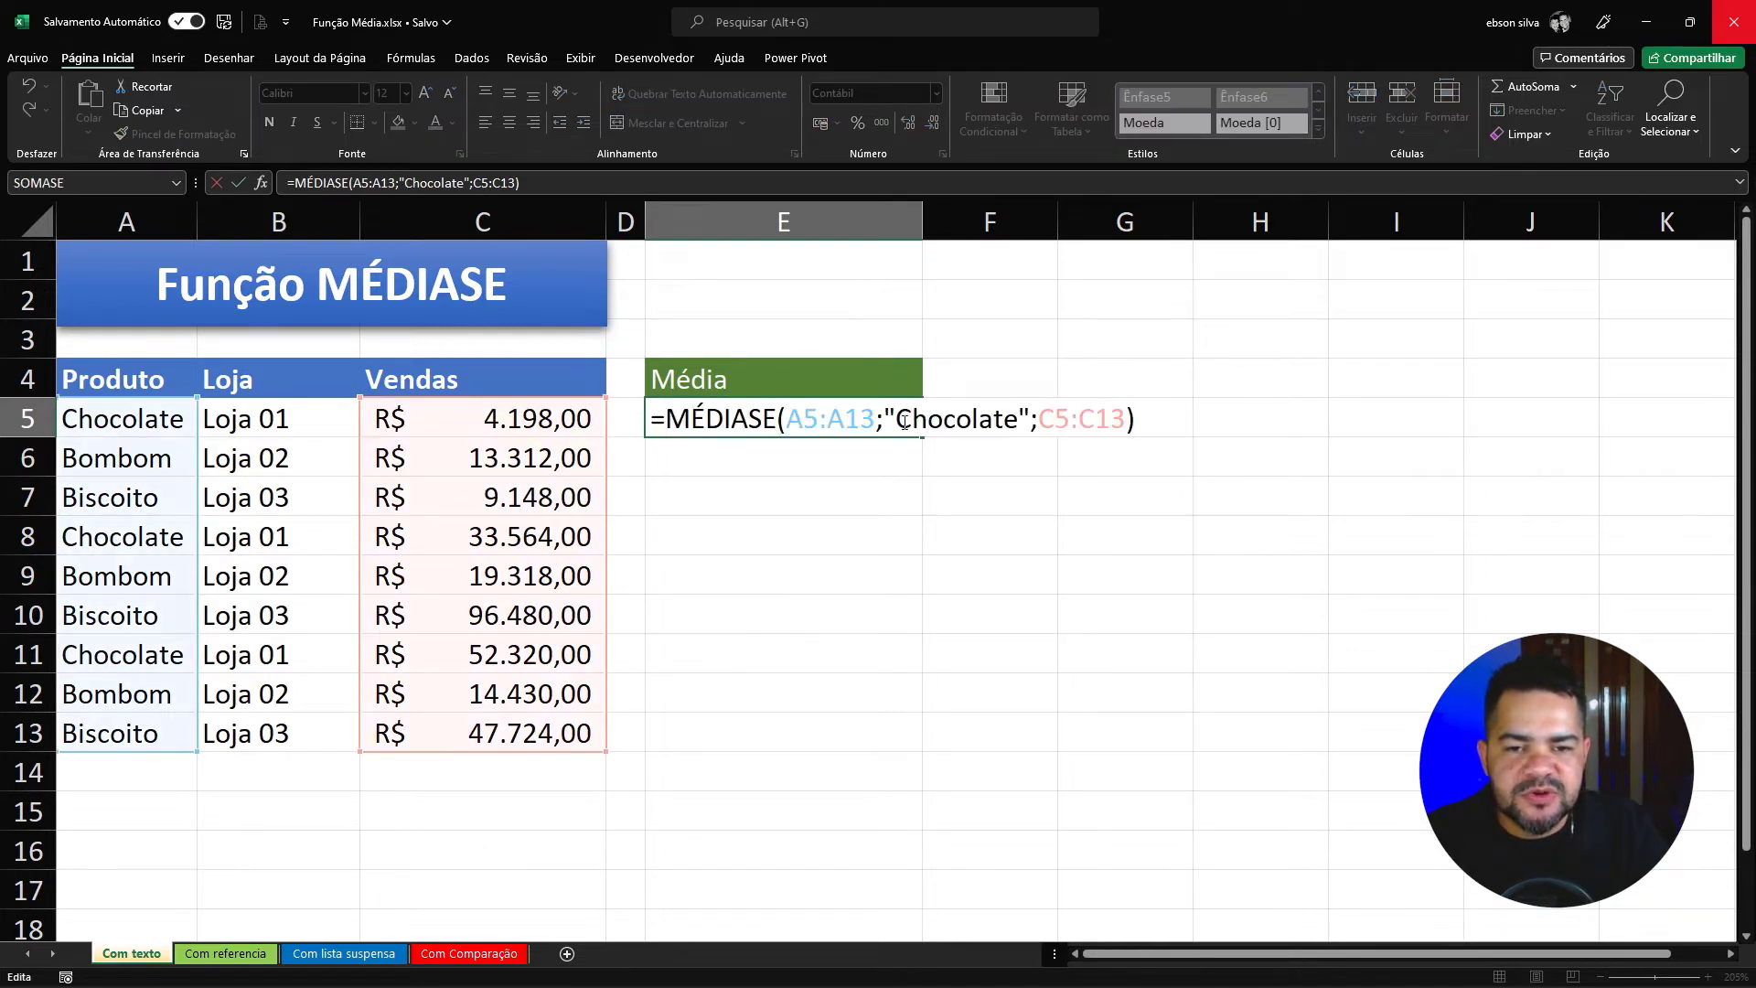
left_click_drag(903, 420, 1023, 421)
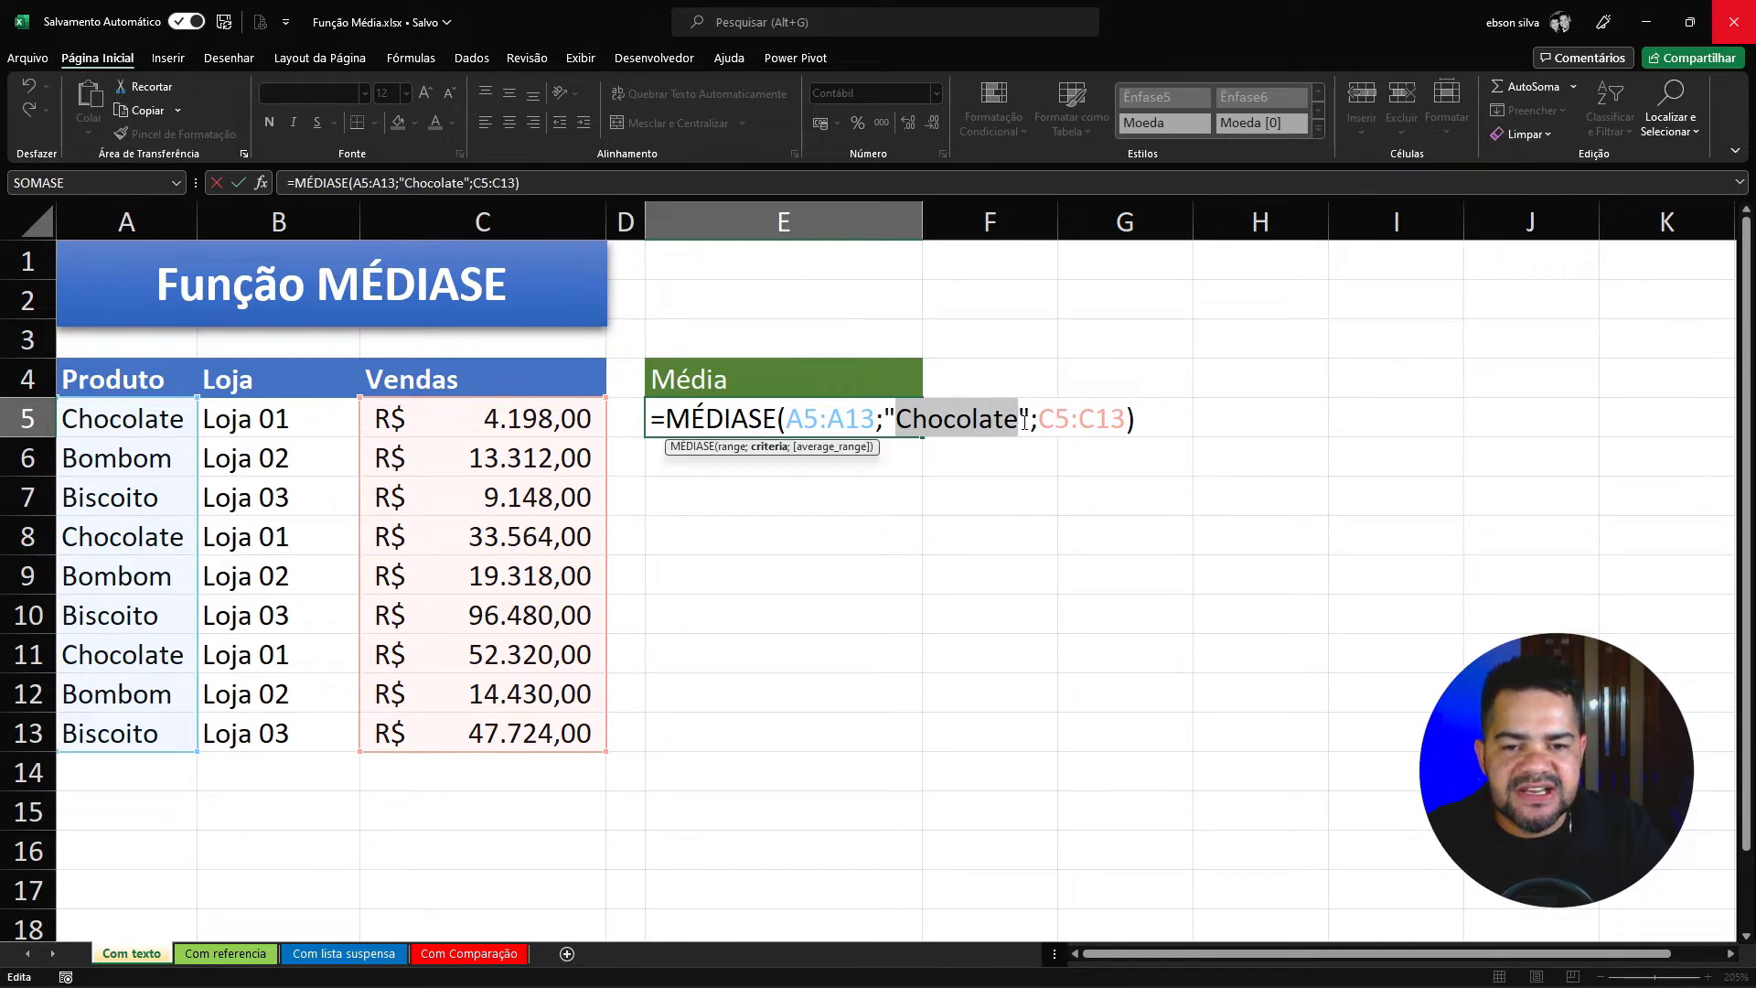
key("Escape")
left_click(752, 505)
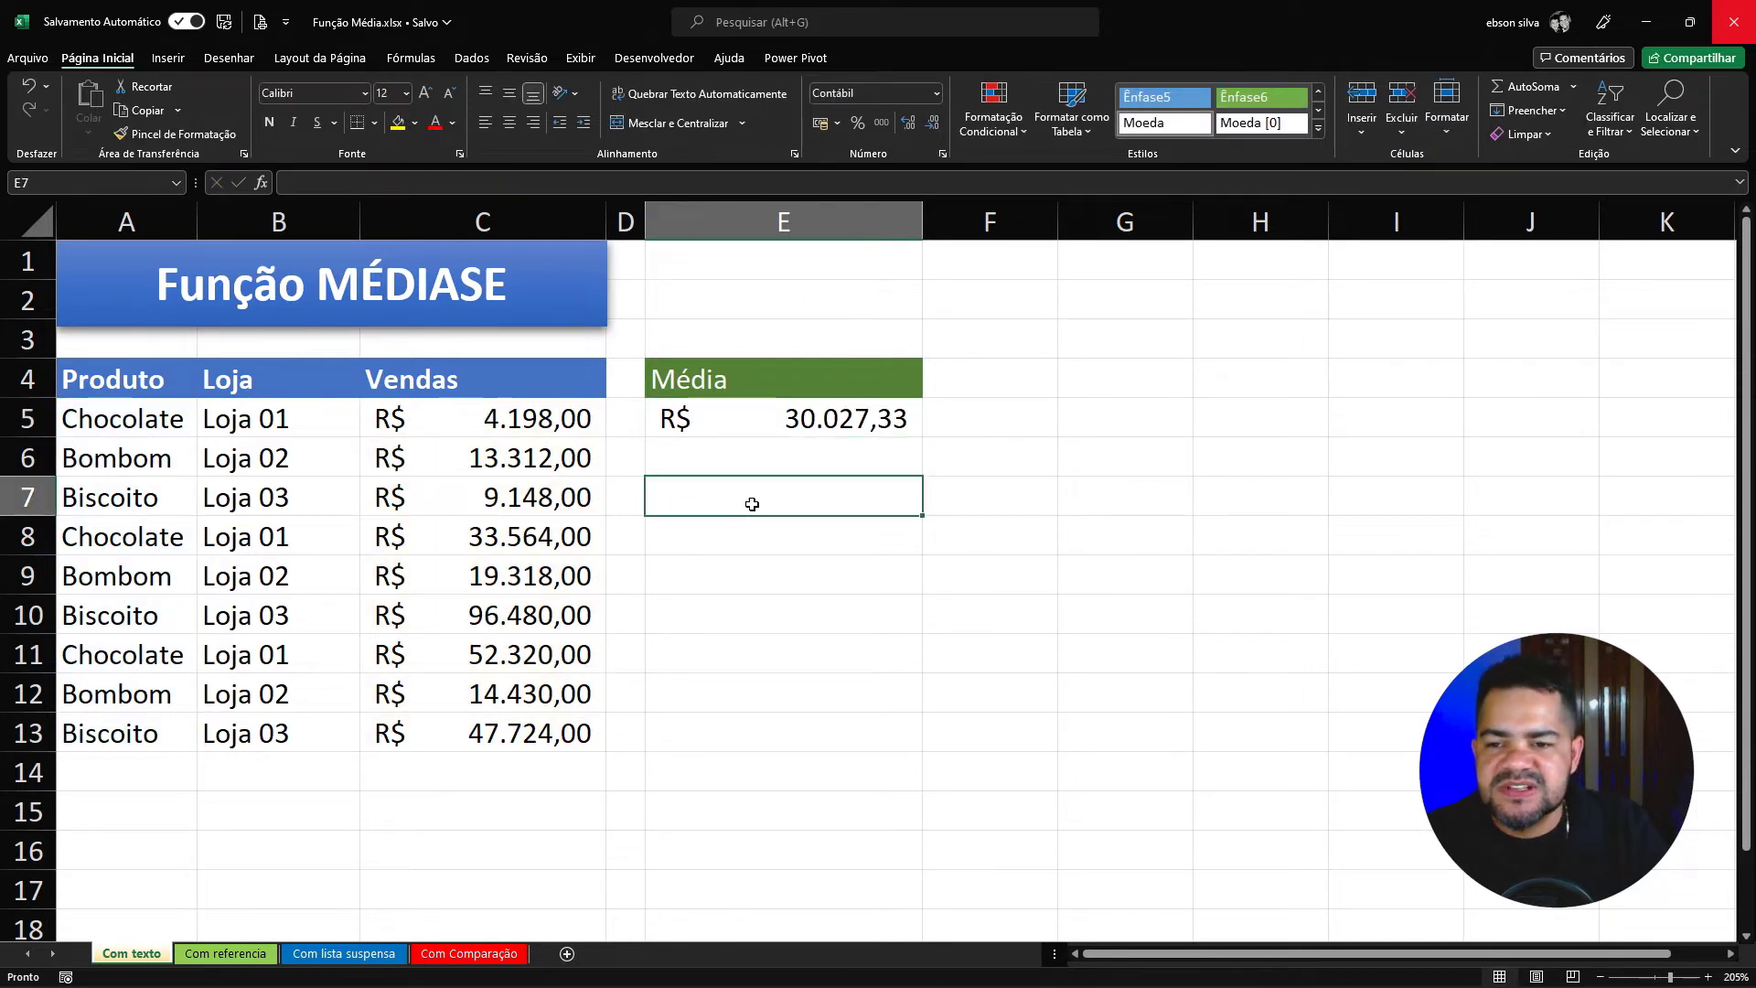
Select the three Chocolate sales values in C5, C8 and C11 together to check their average
left_click(144, 418)
left_click(489, 411)
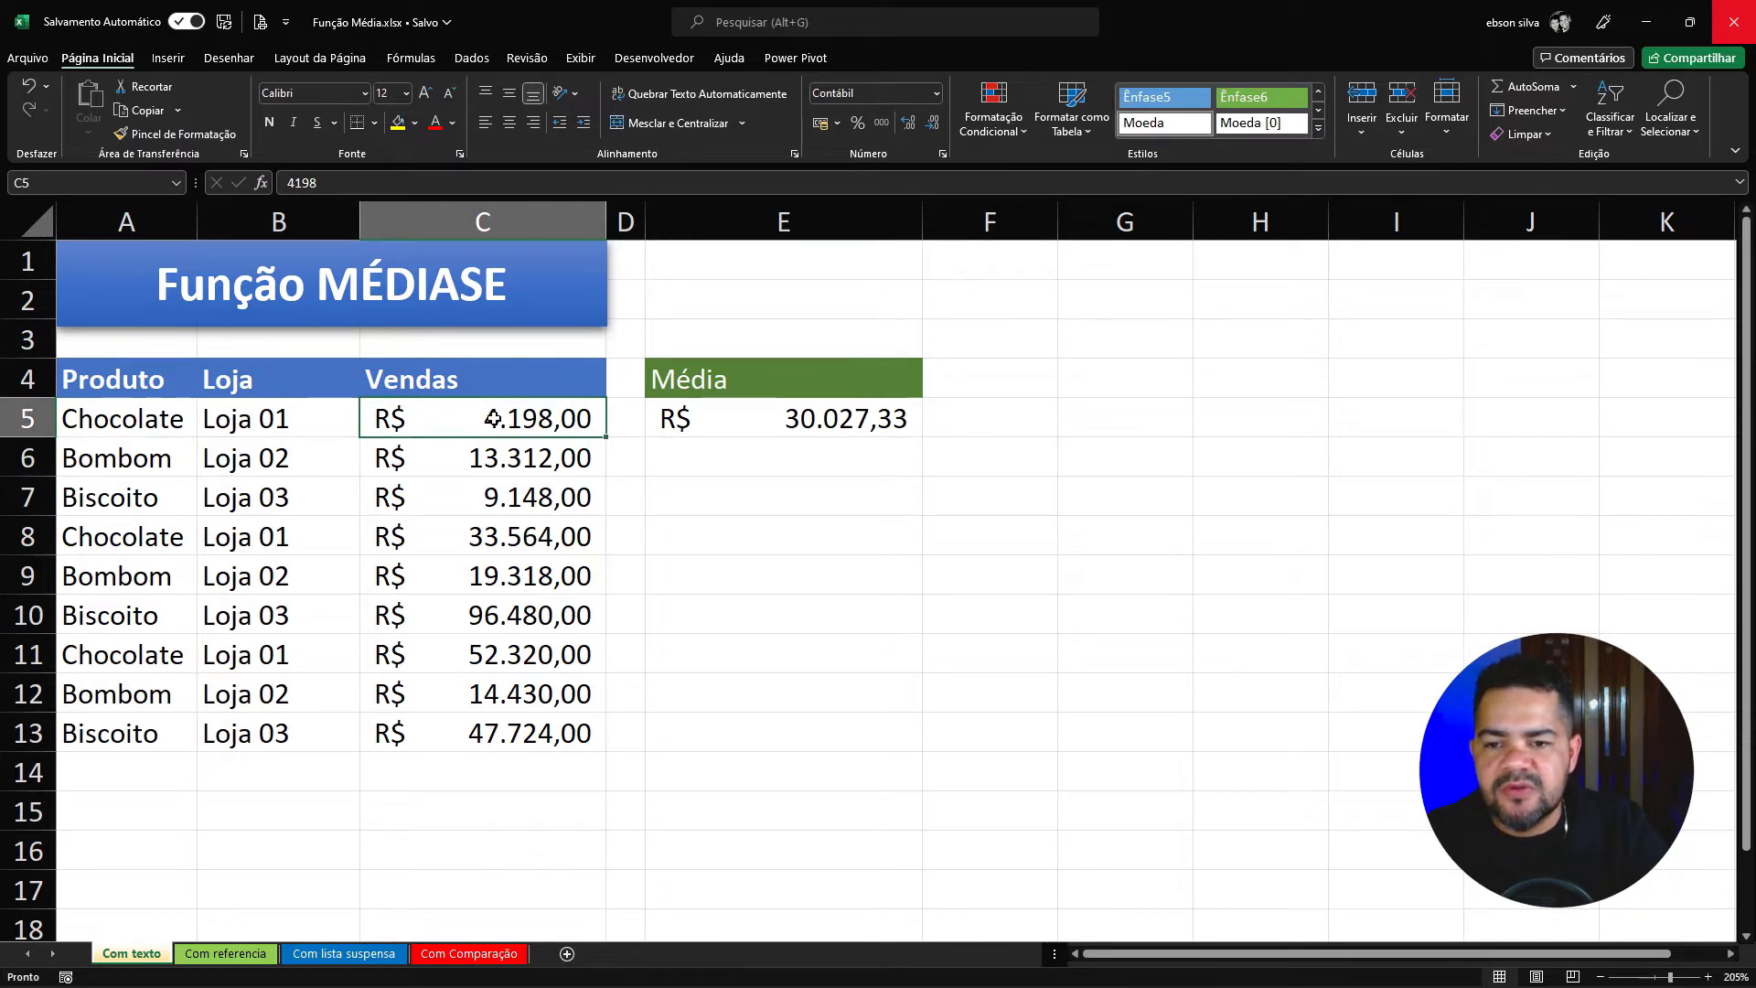
key("ctrl")
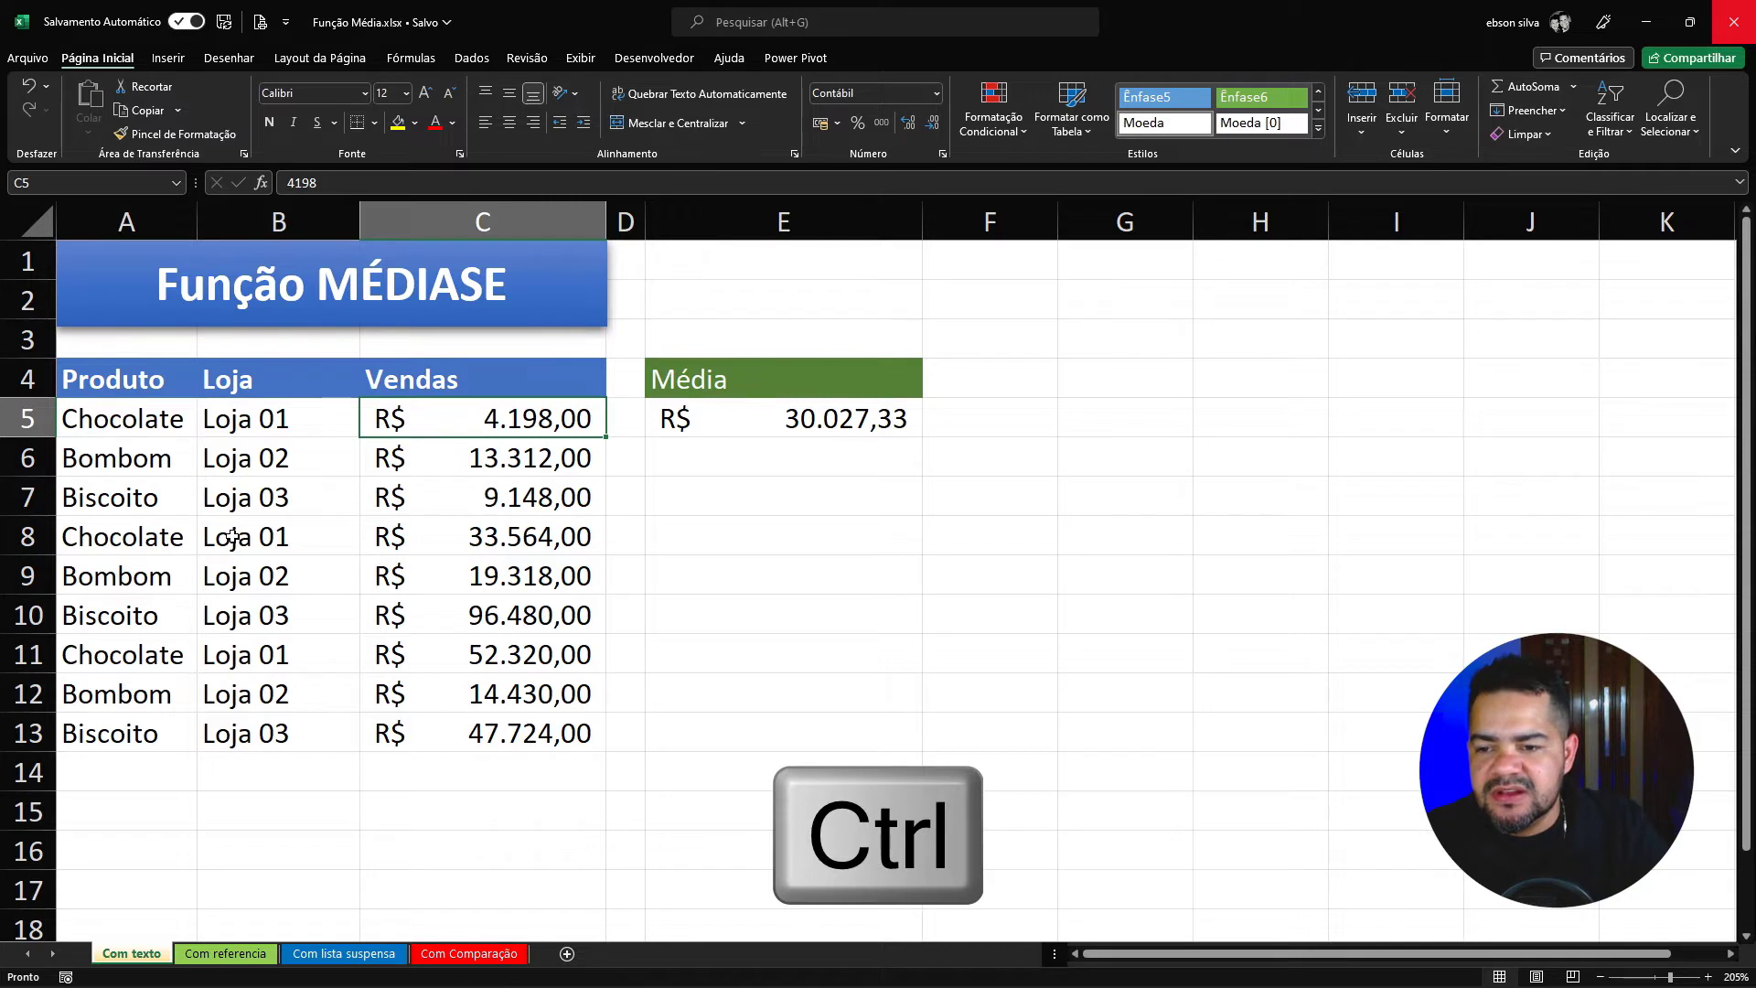
left_click(488, 526, "ctrl")
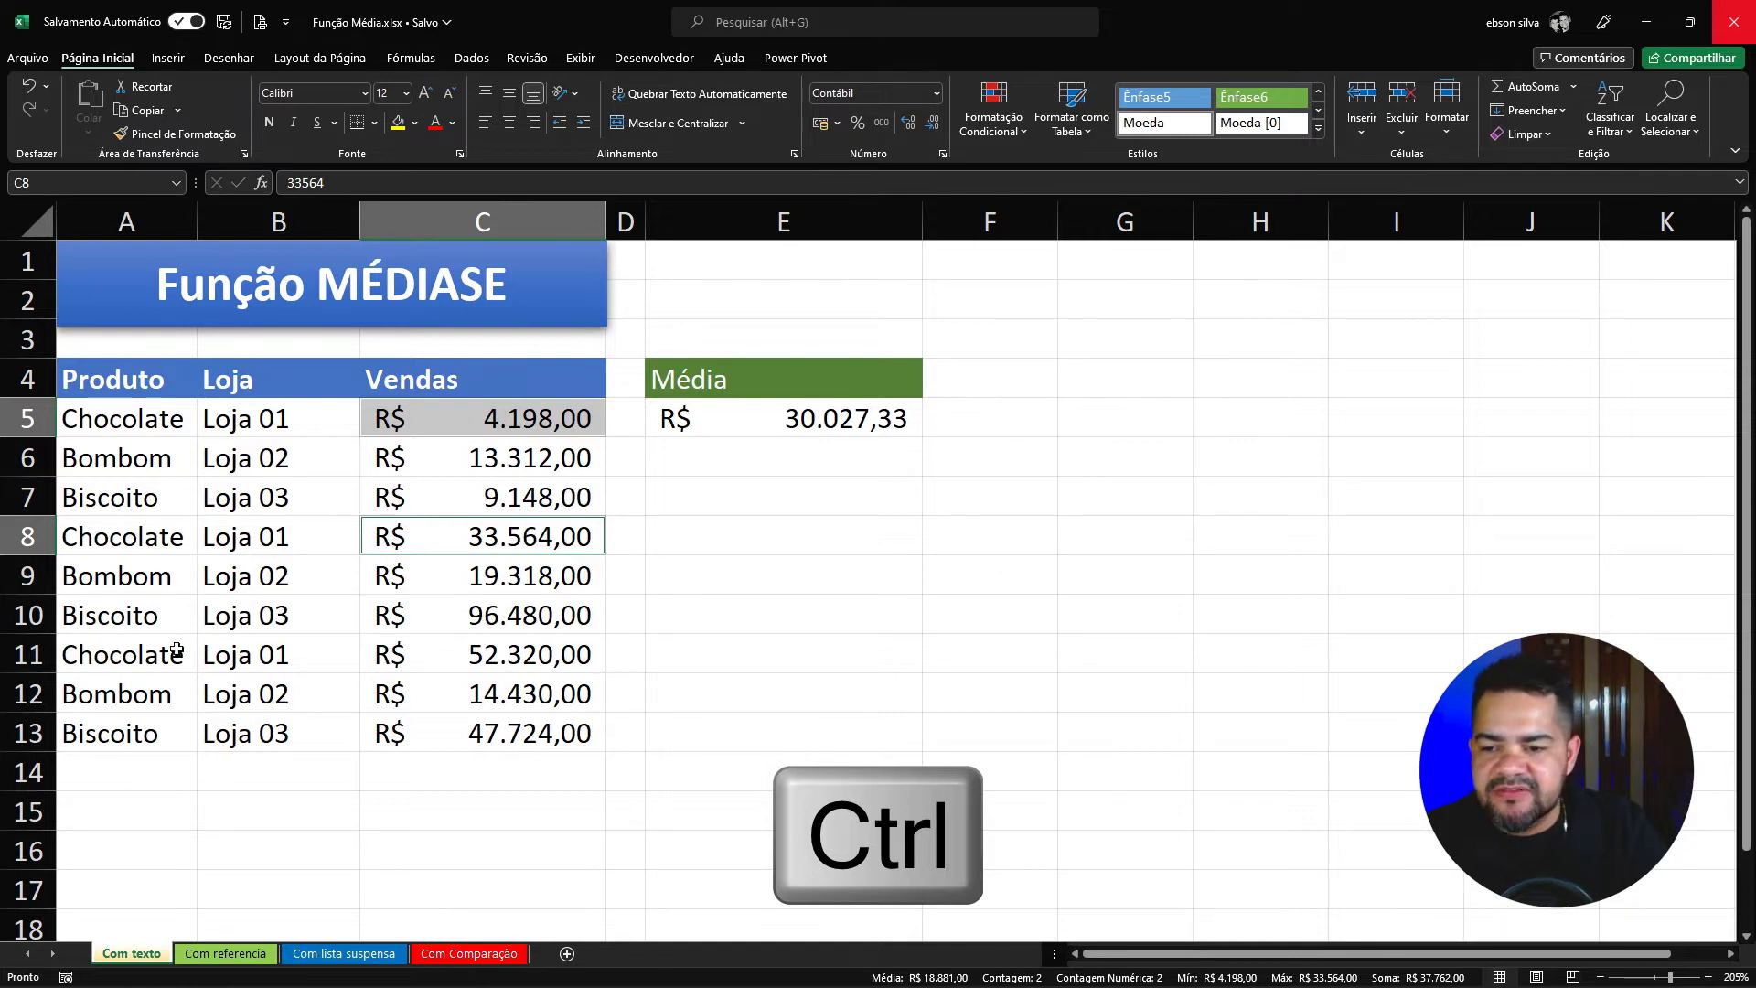
left_click(474, 653, "ctrl")
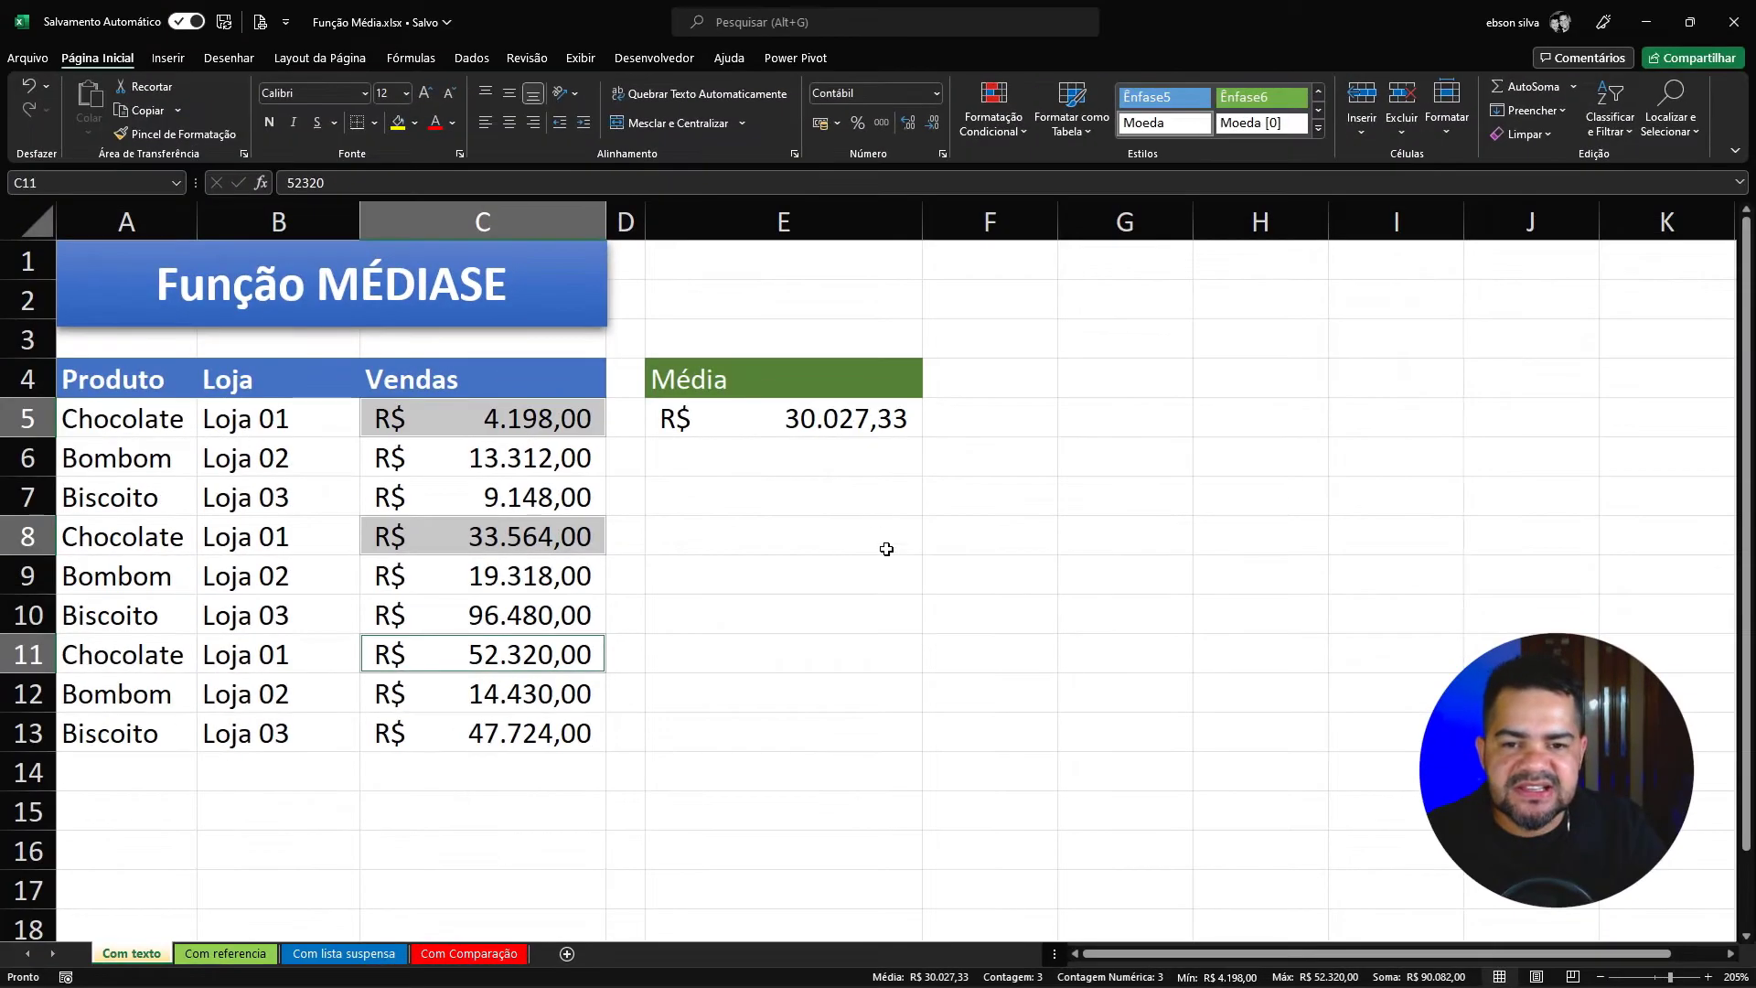
Replace the criterion in the E5 MÉDIASE formula with "Bombom"
left_click(855, 424)
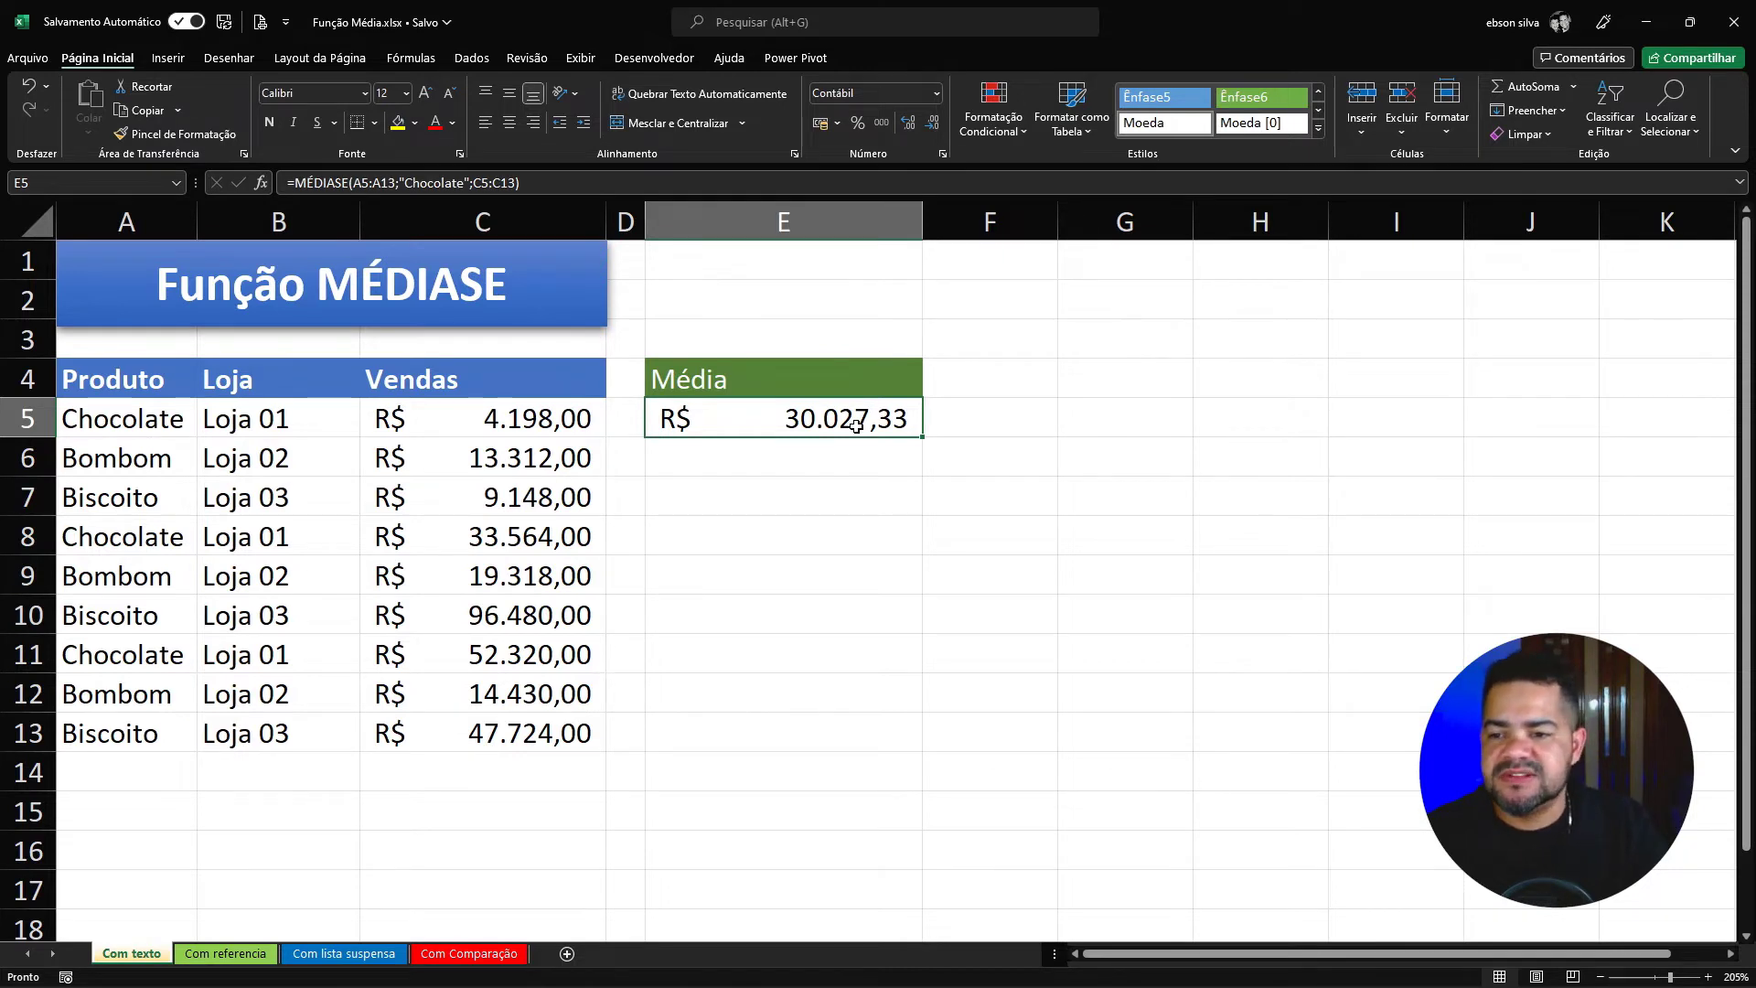
double_click(855, 424)
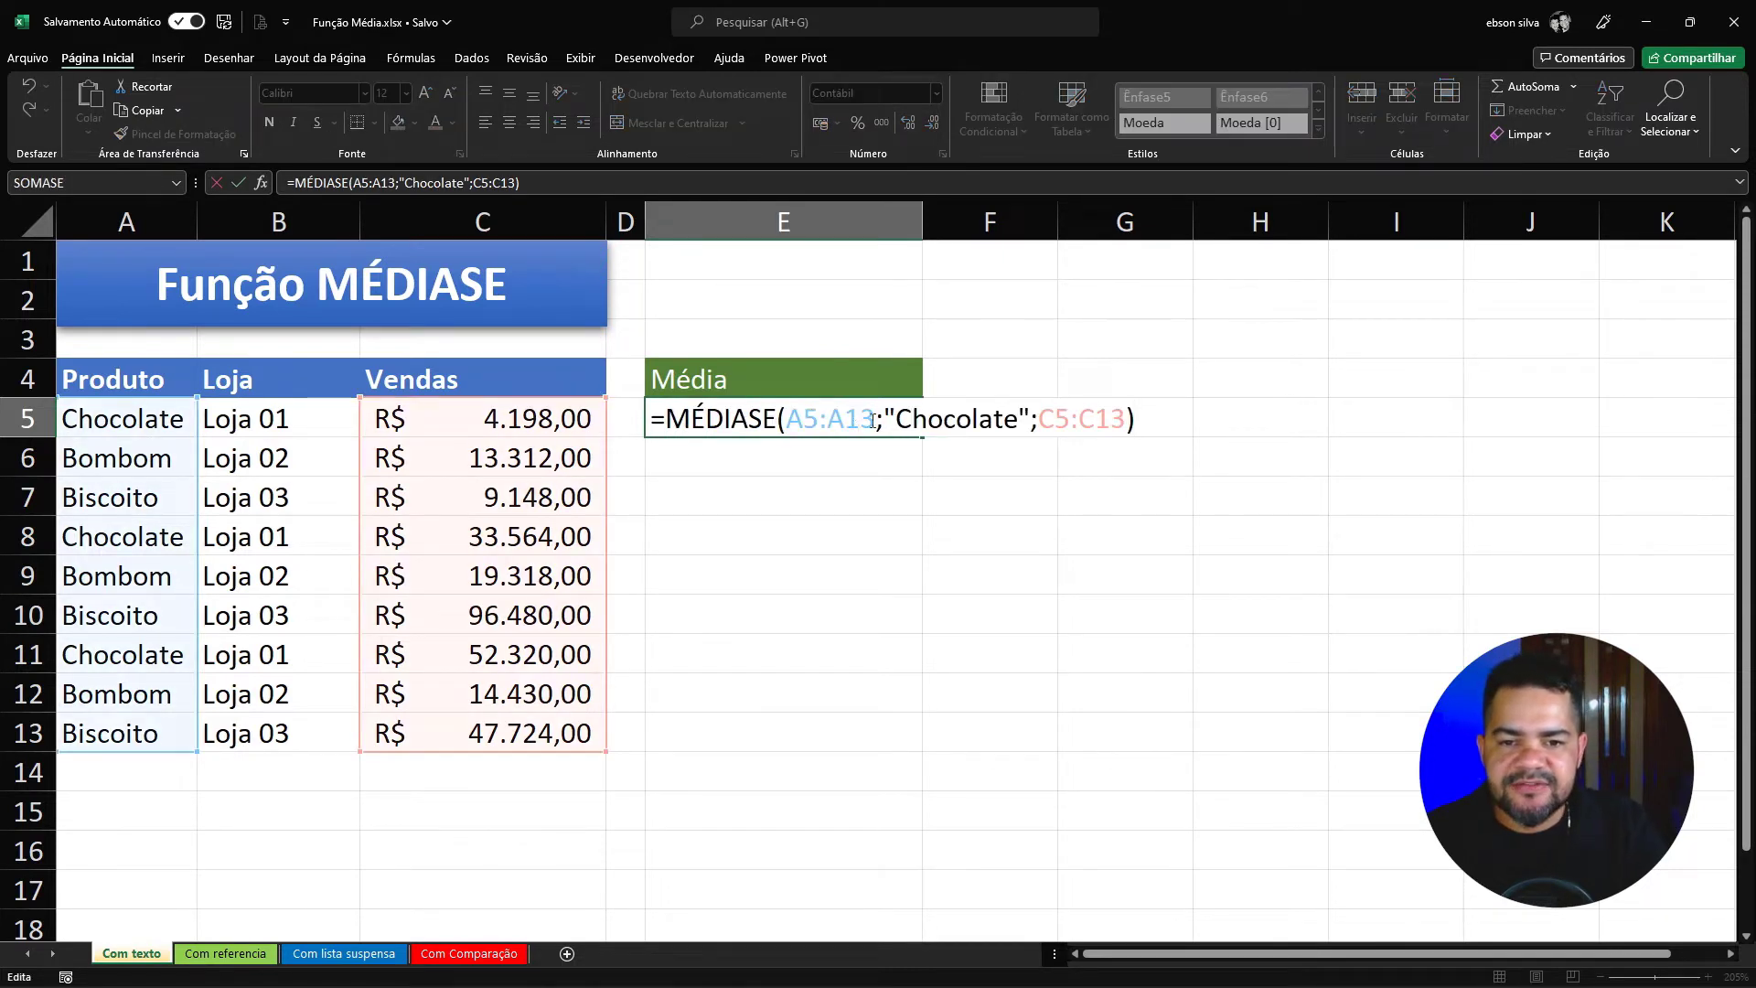
double_click(998, 419)
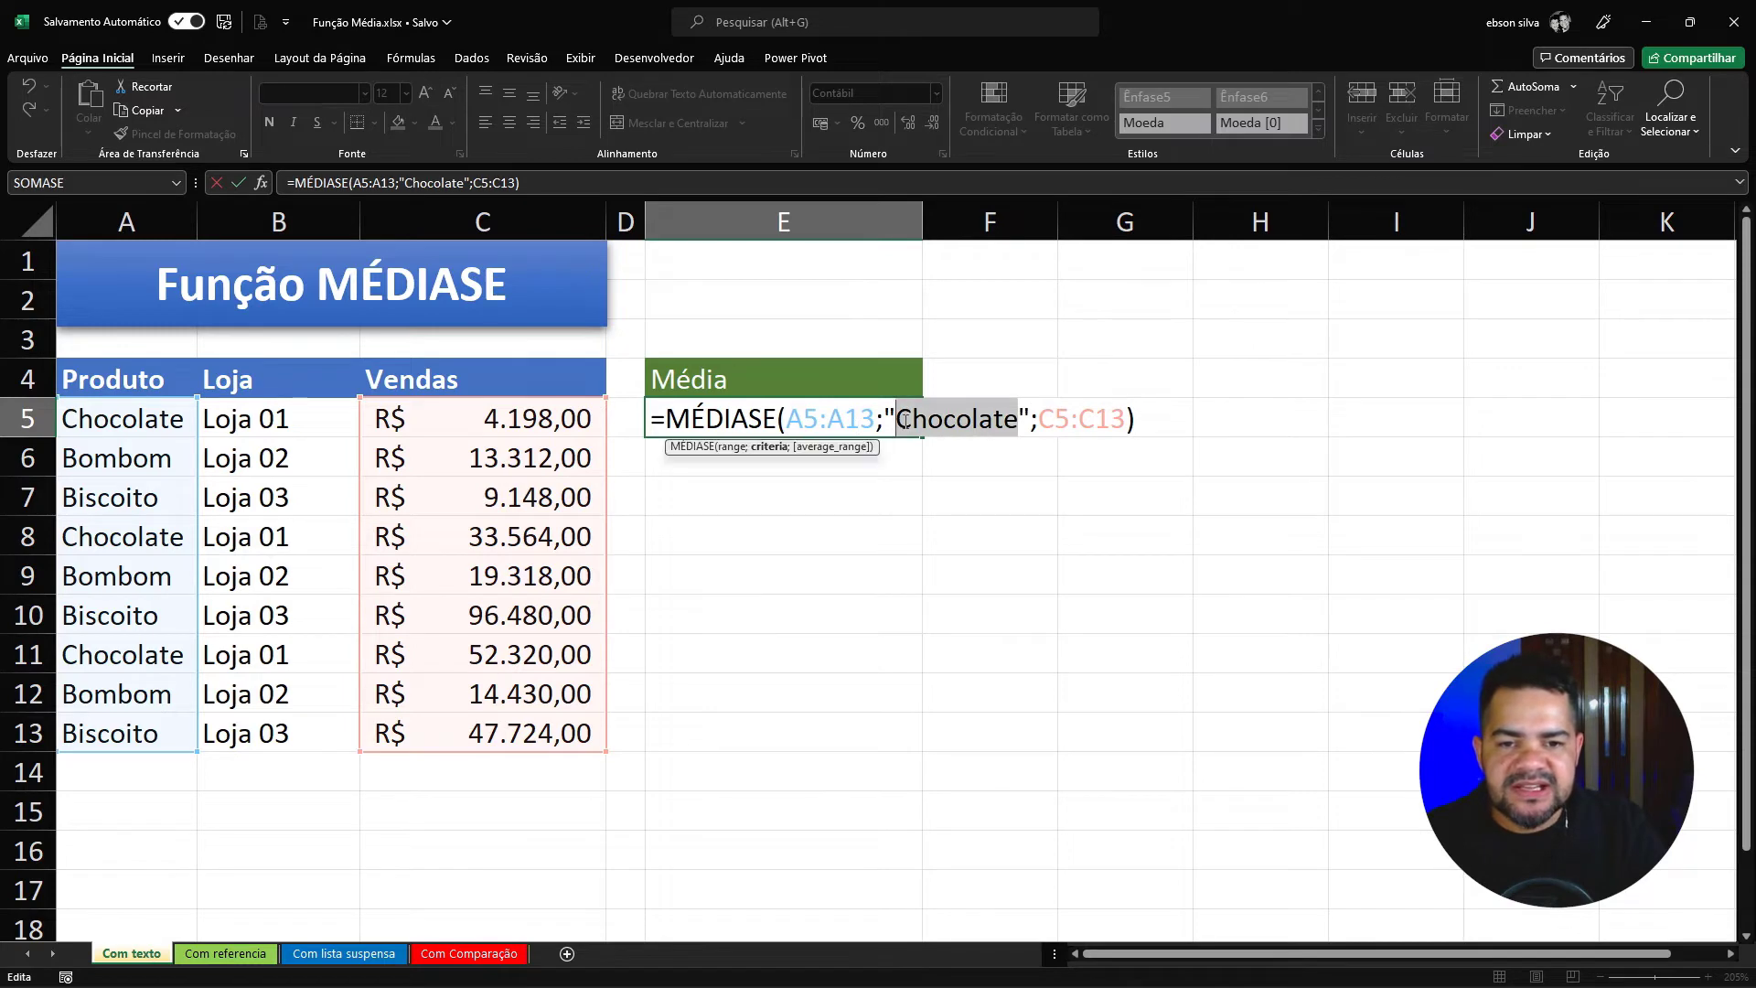
type("Bom")
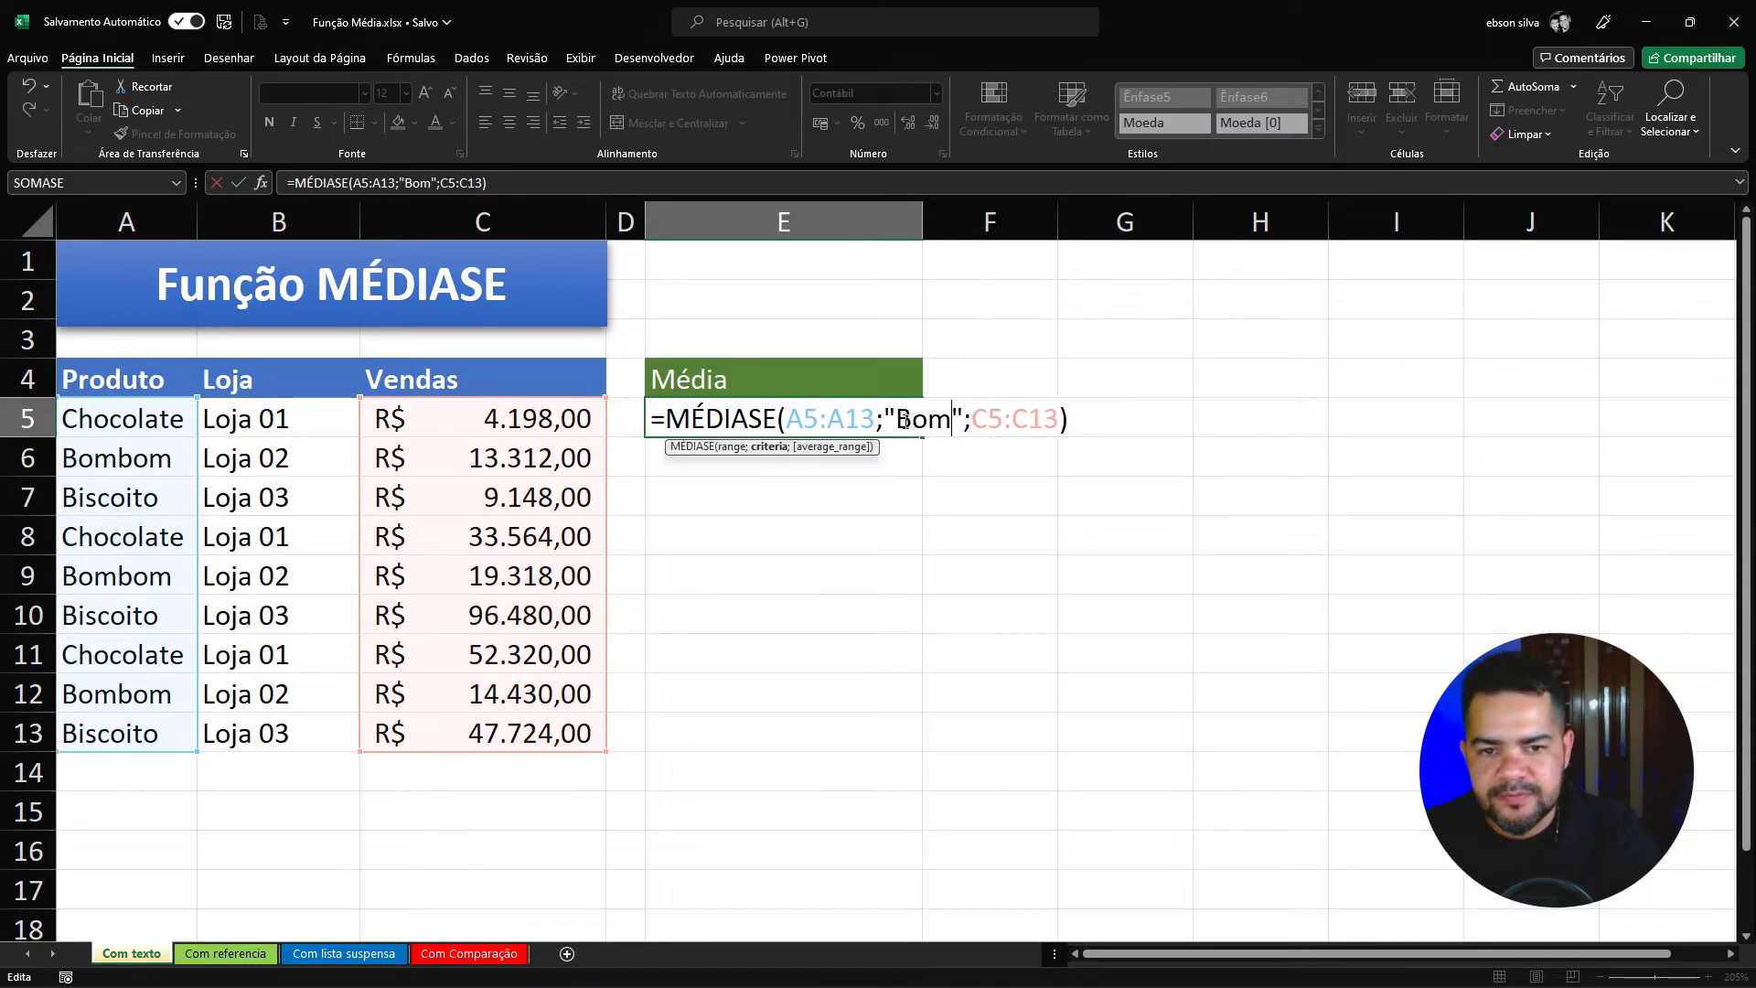
type("bom")
key("Return")
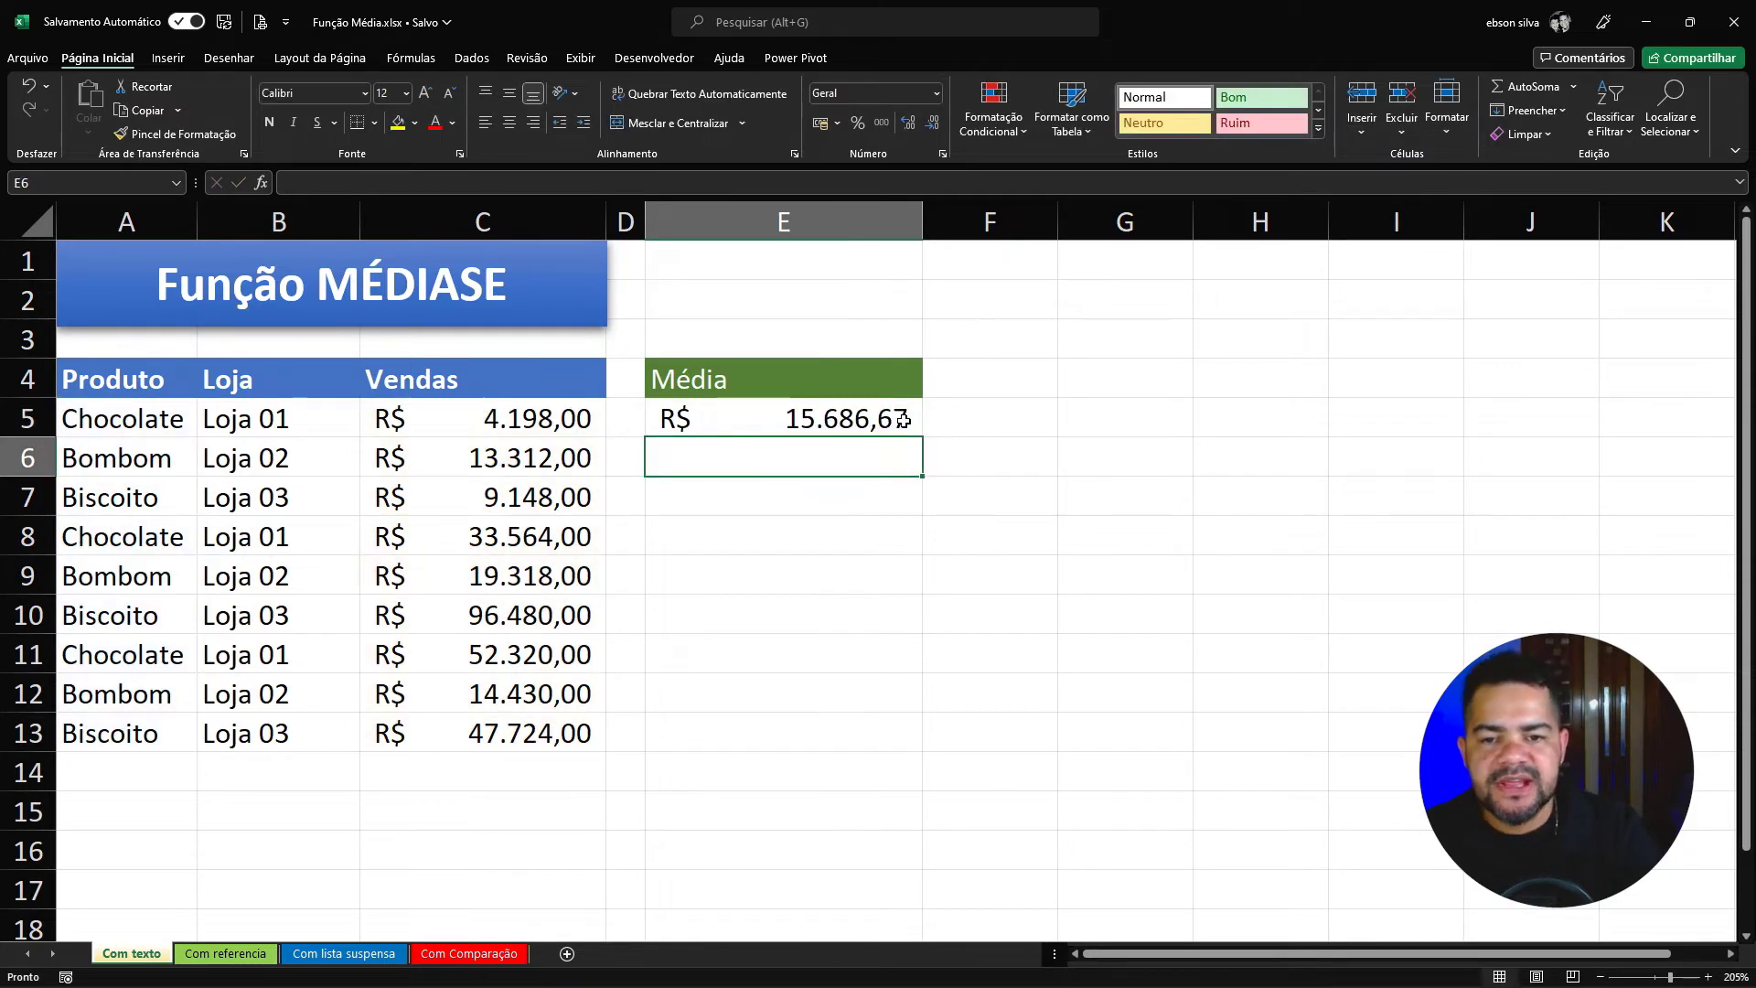
left_click(903, 419)
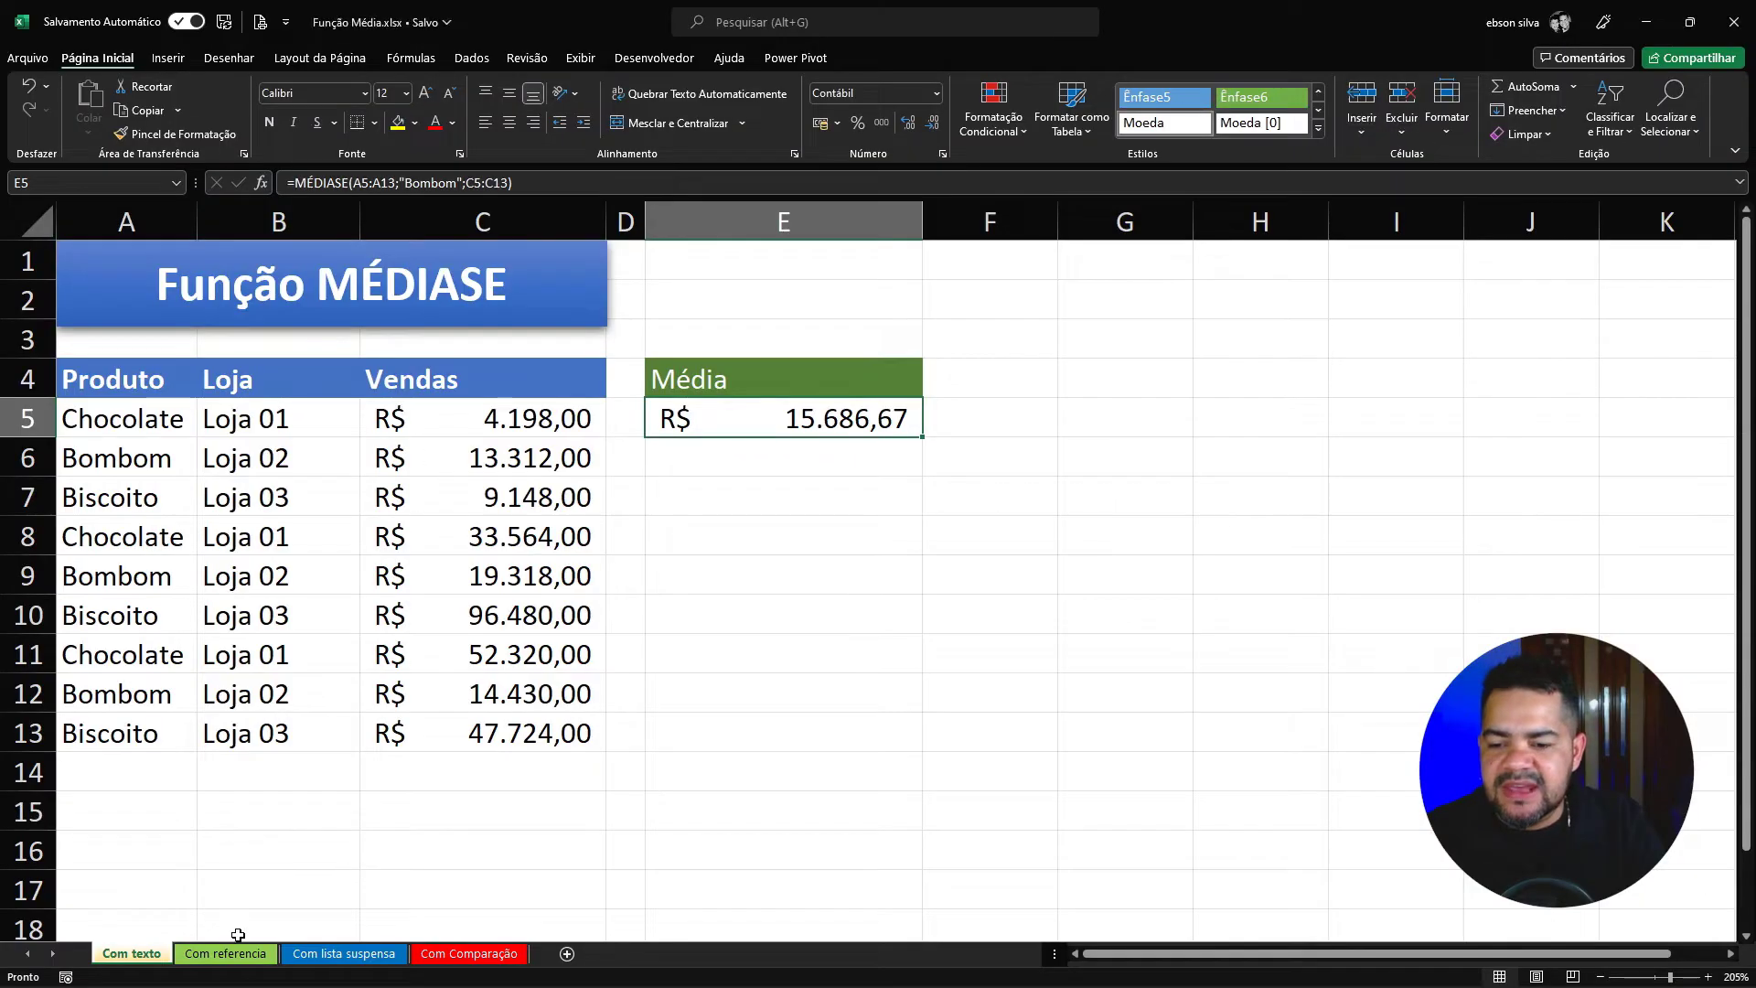
Switch to the Com referencia sheet and look over the product names in E5:E7
left_click(242, 953)
left_click(890, 413)
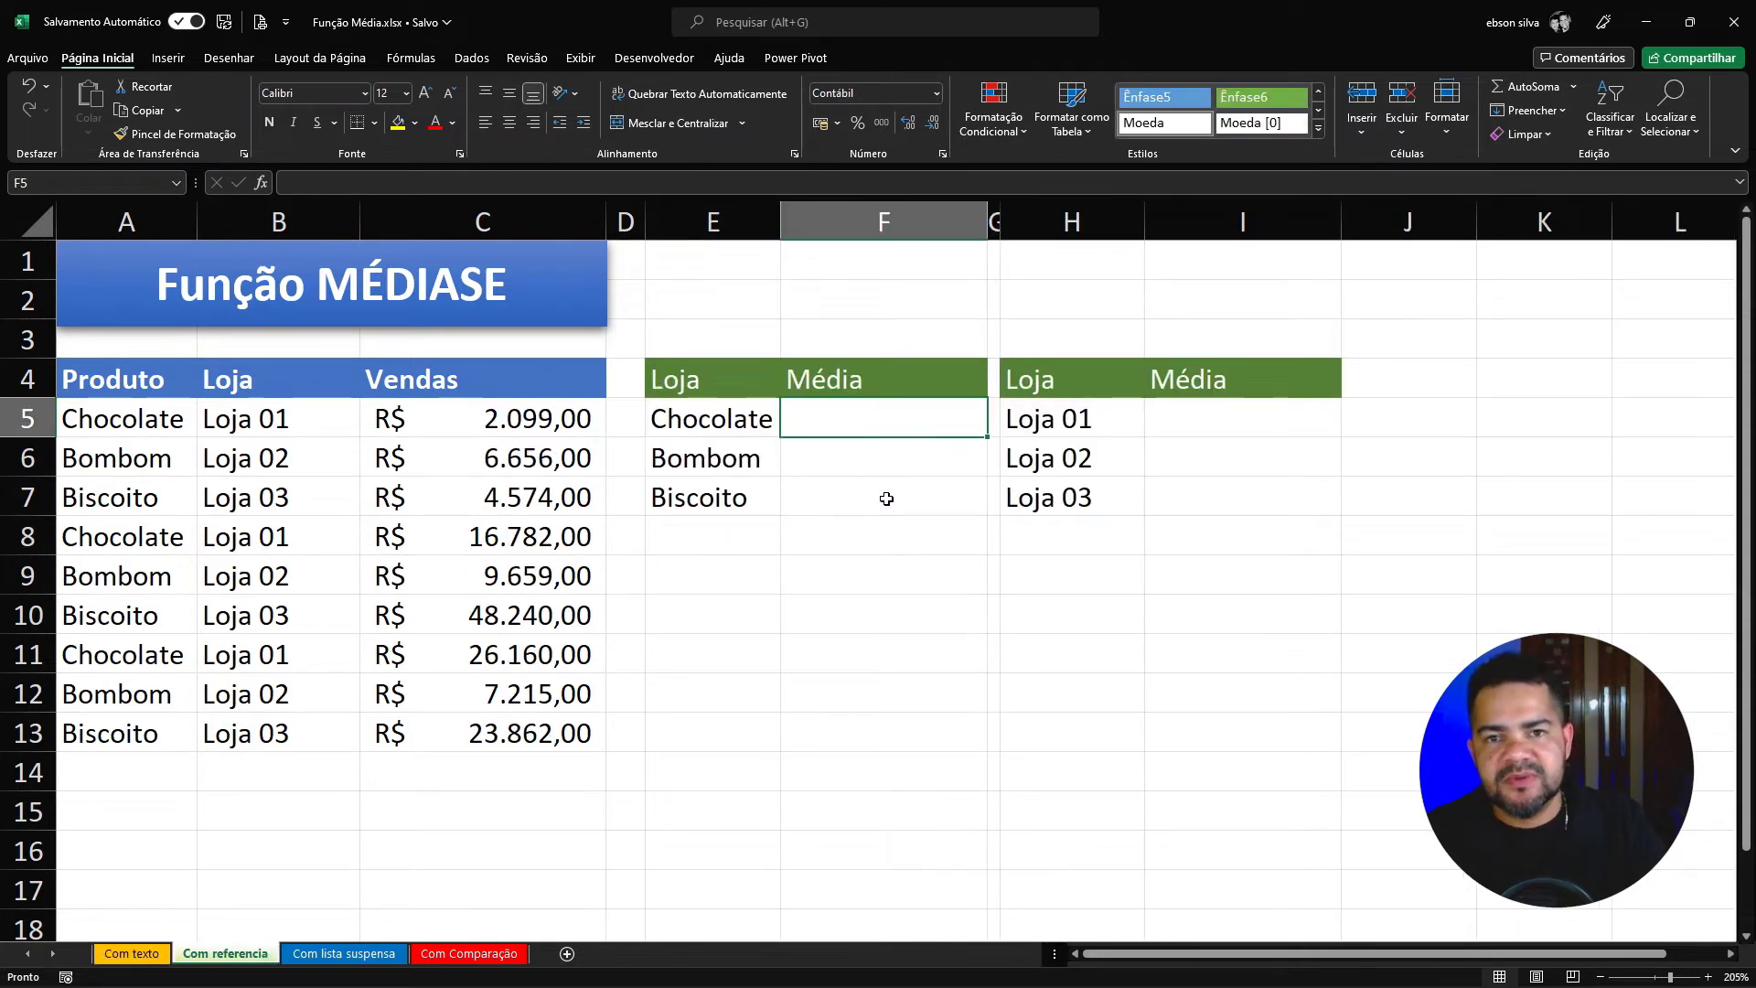
left_click(754, 431)
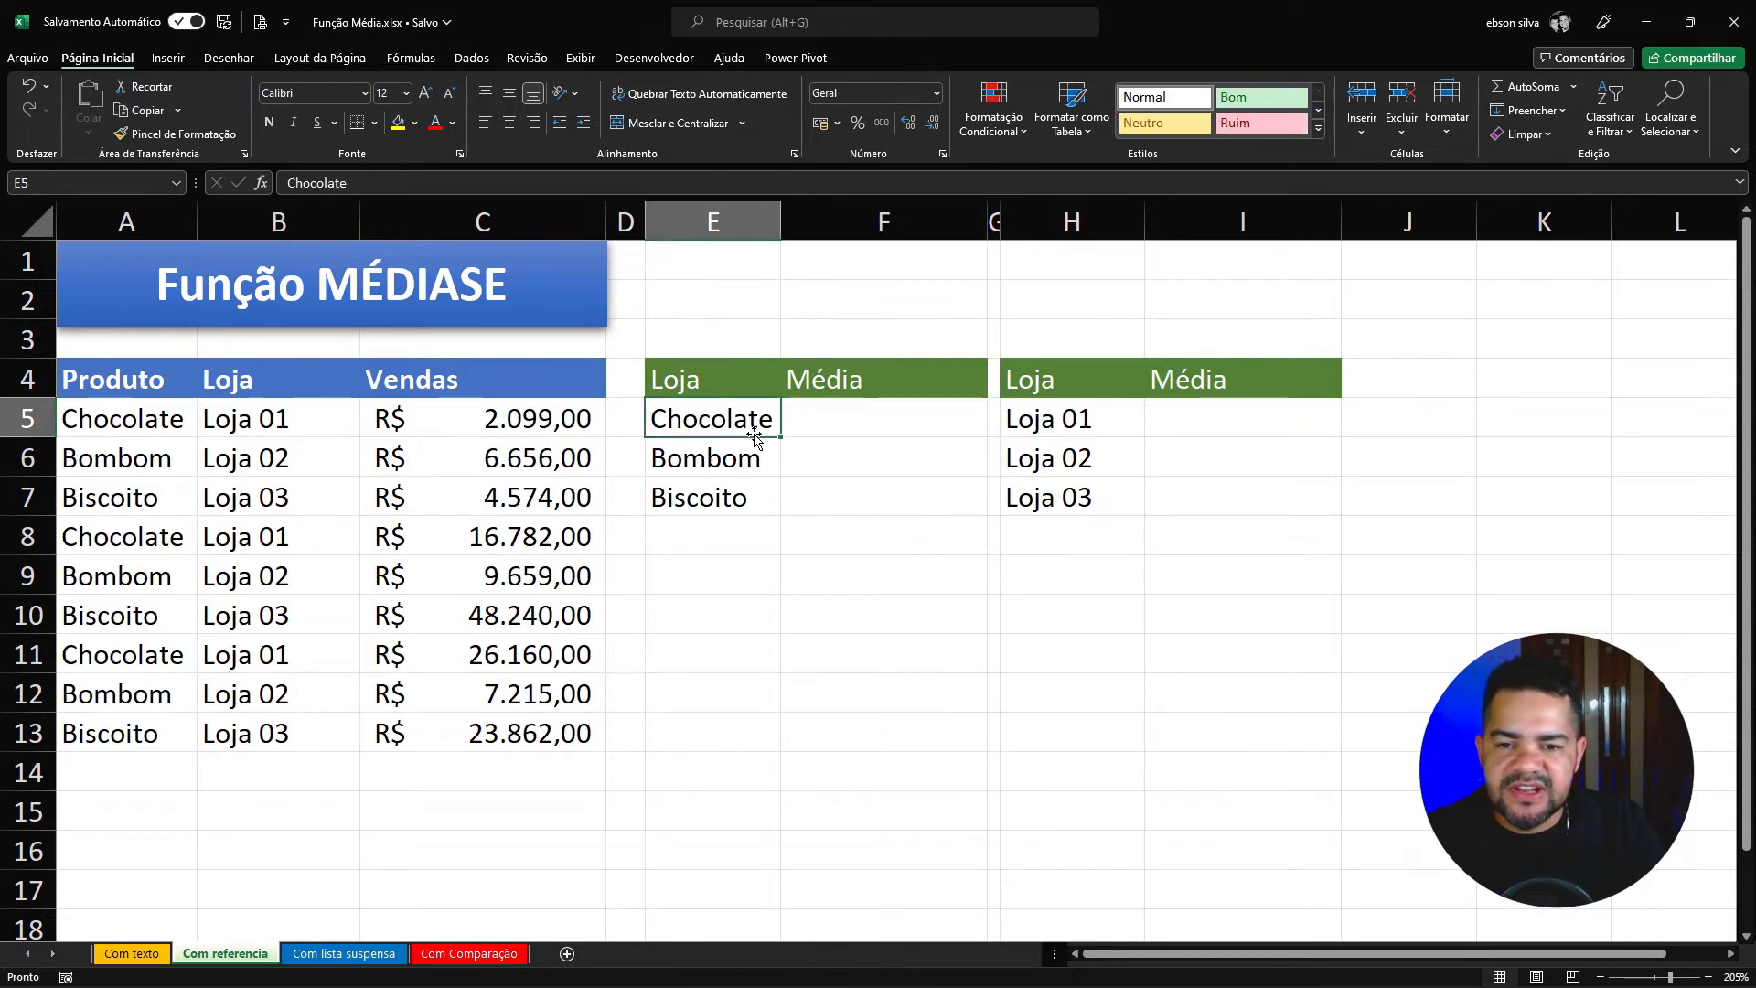
left_click(740, 452)
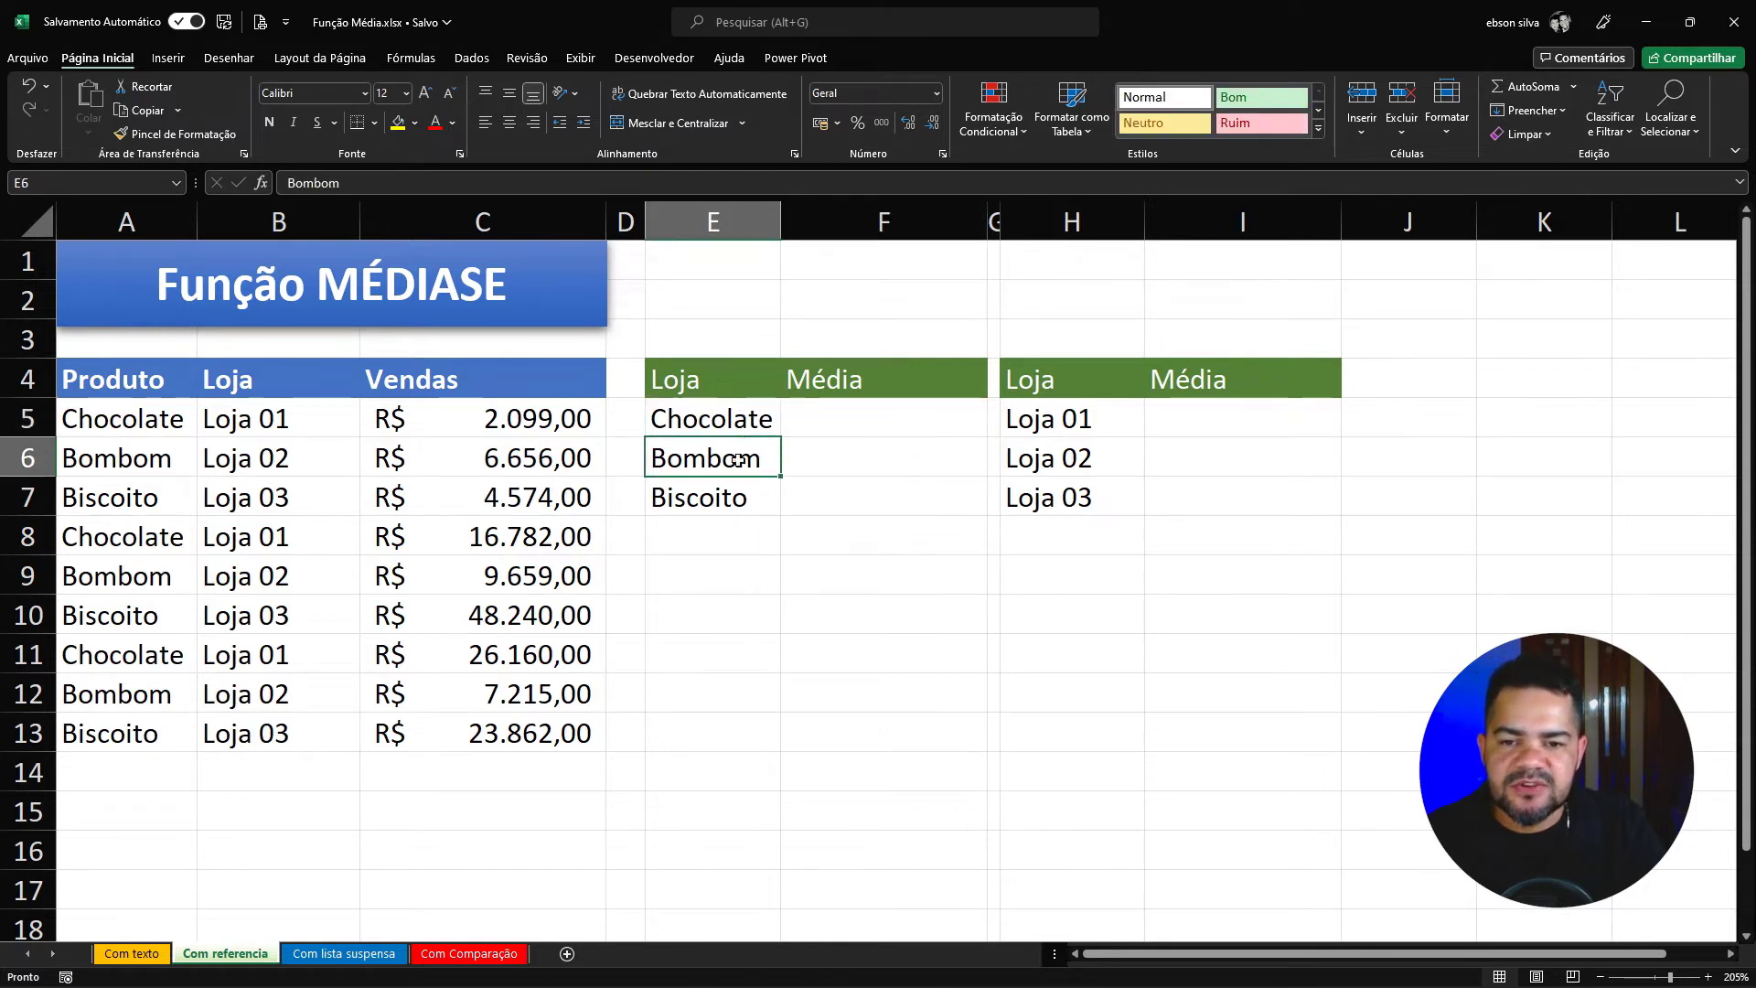
left_click(729, 494)
left_click(727, 431)
Enter =MÉDIASE(A5:A13;E5;C5:C13) in F5 to average the Chocolate sales by cell reference
left_click(845, 424)
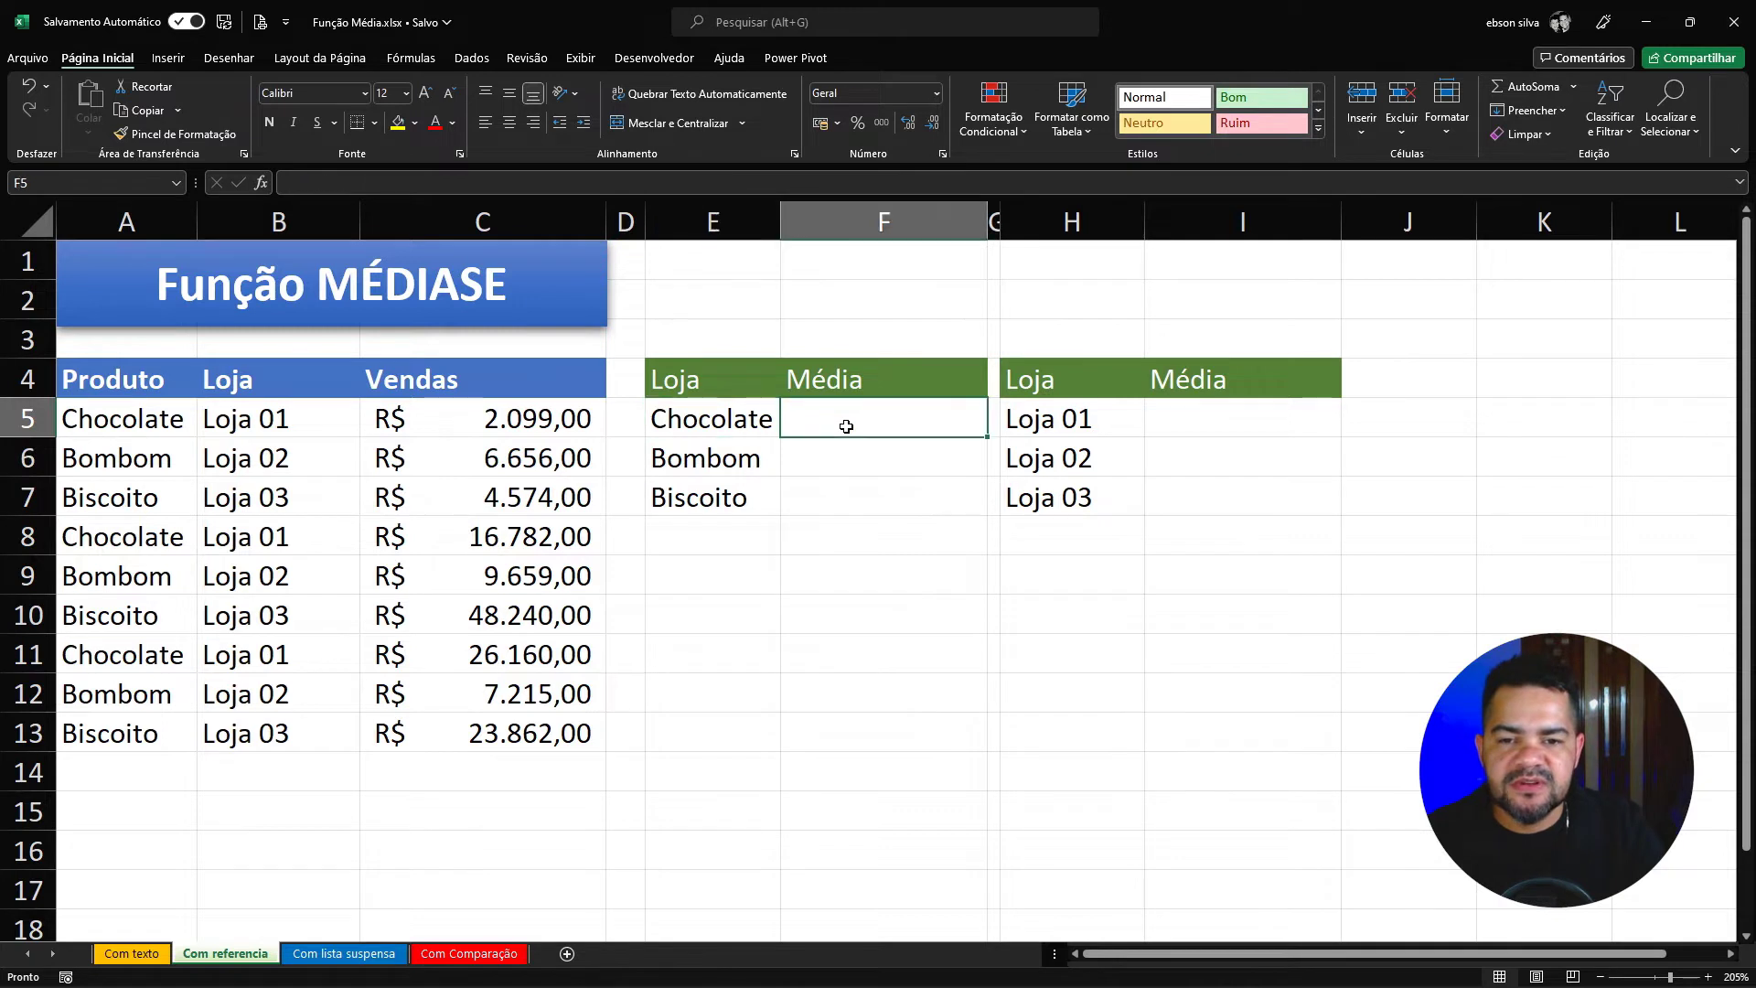
type("=média")
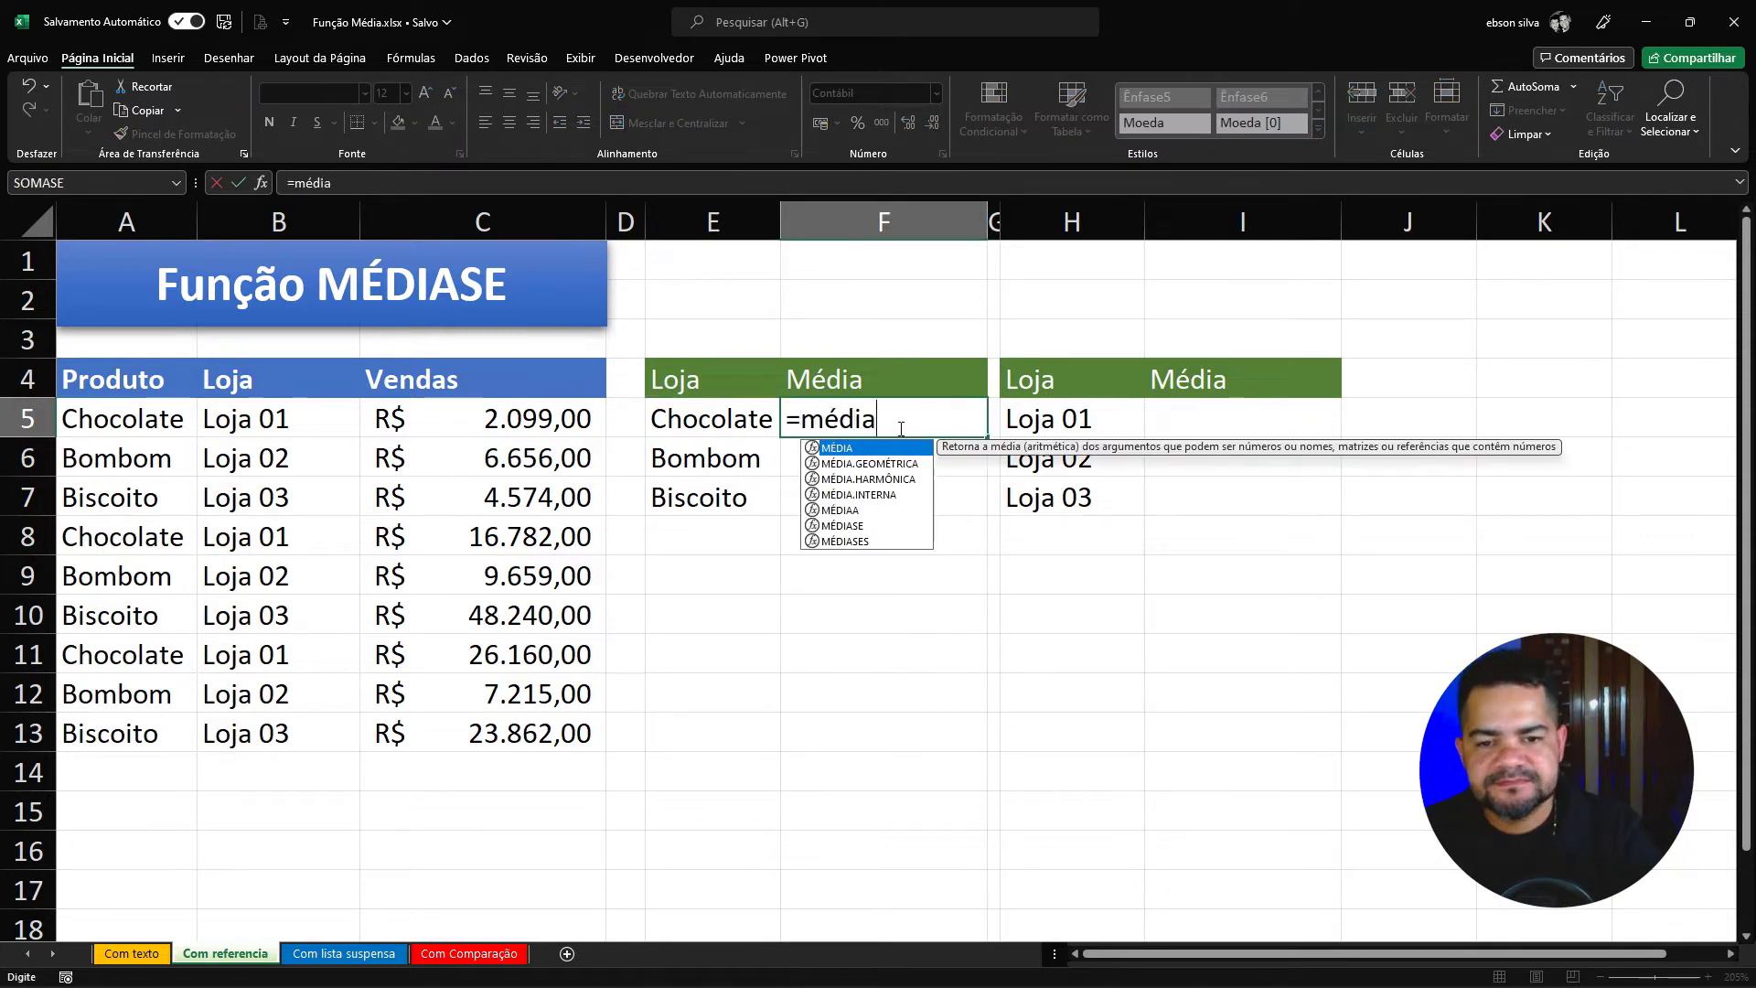
double_click(855, 523)
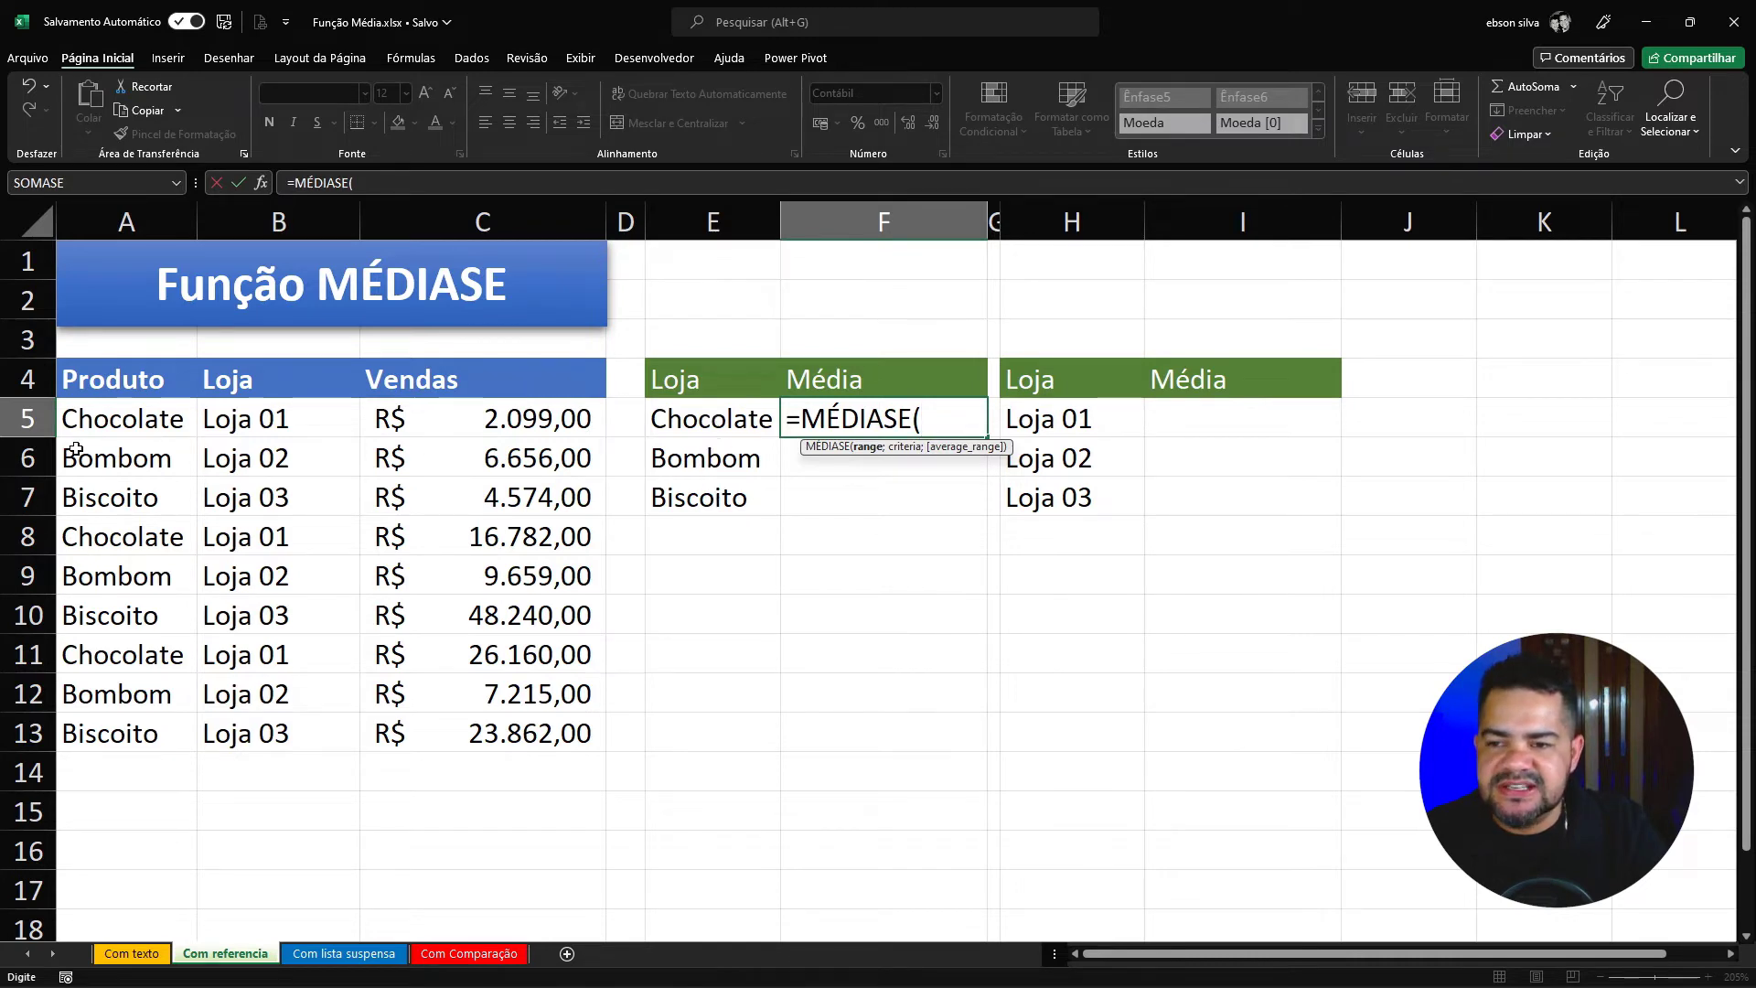
left_click_drag(124, 420, 151, 718)
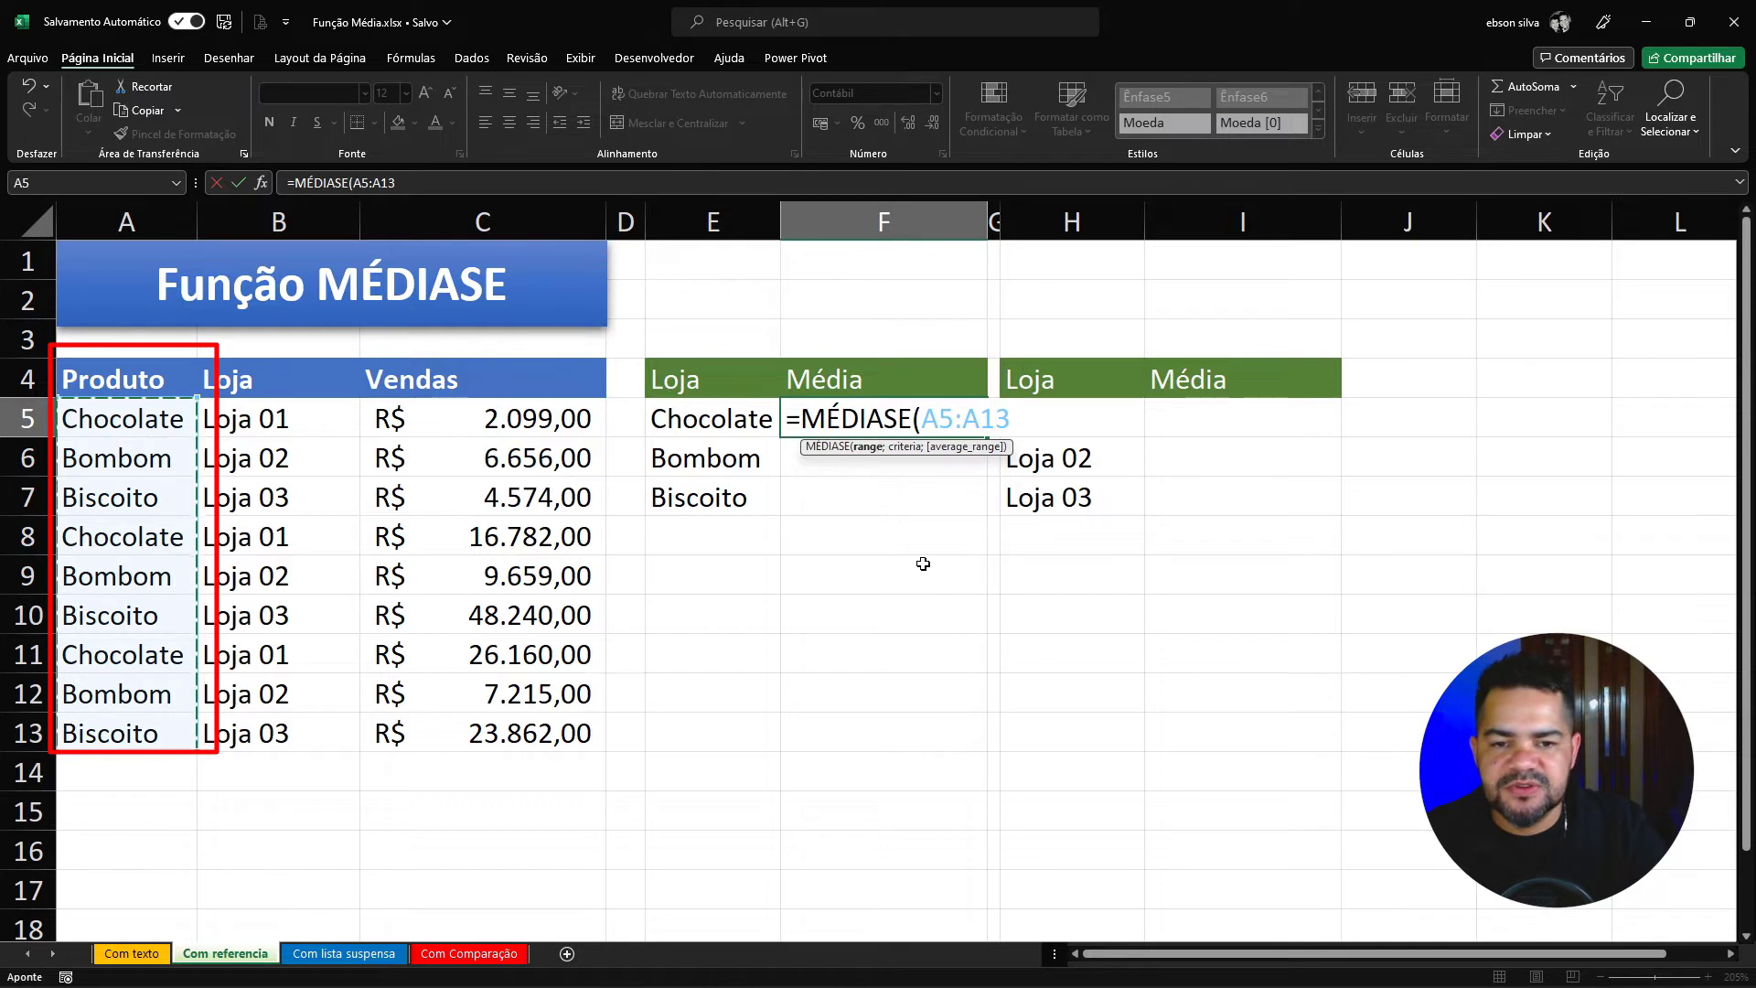
type(";")
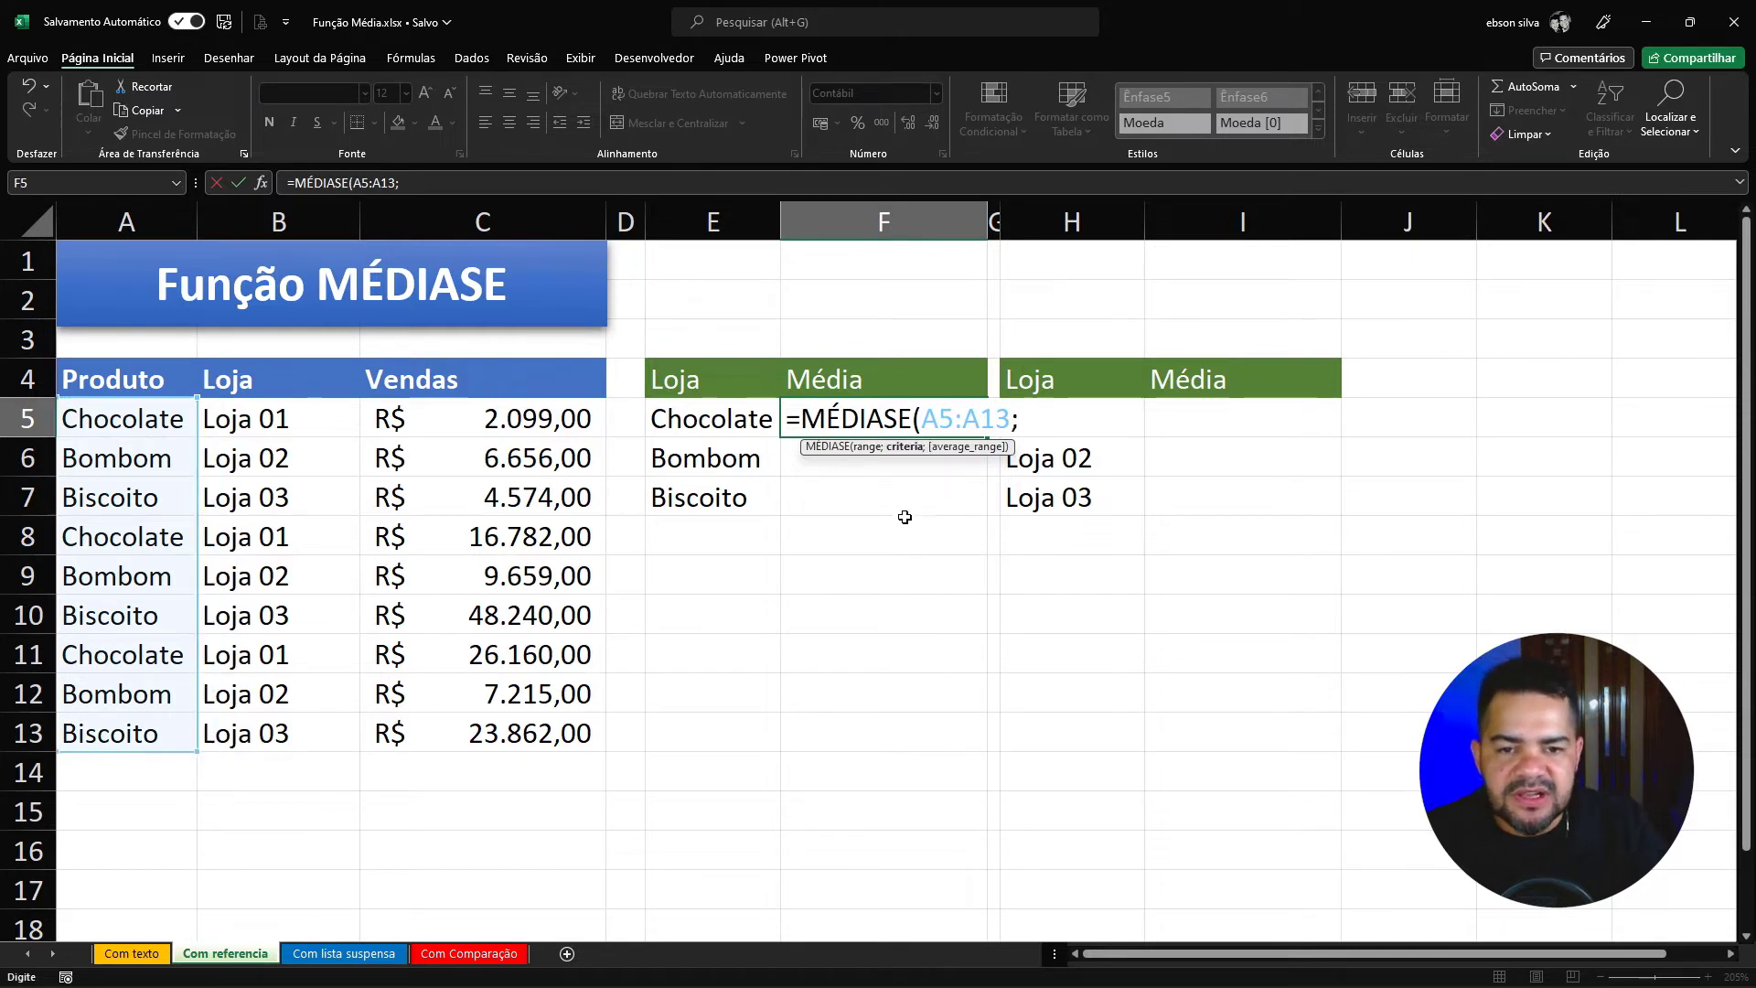
left_click(722, 418)
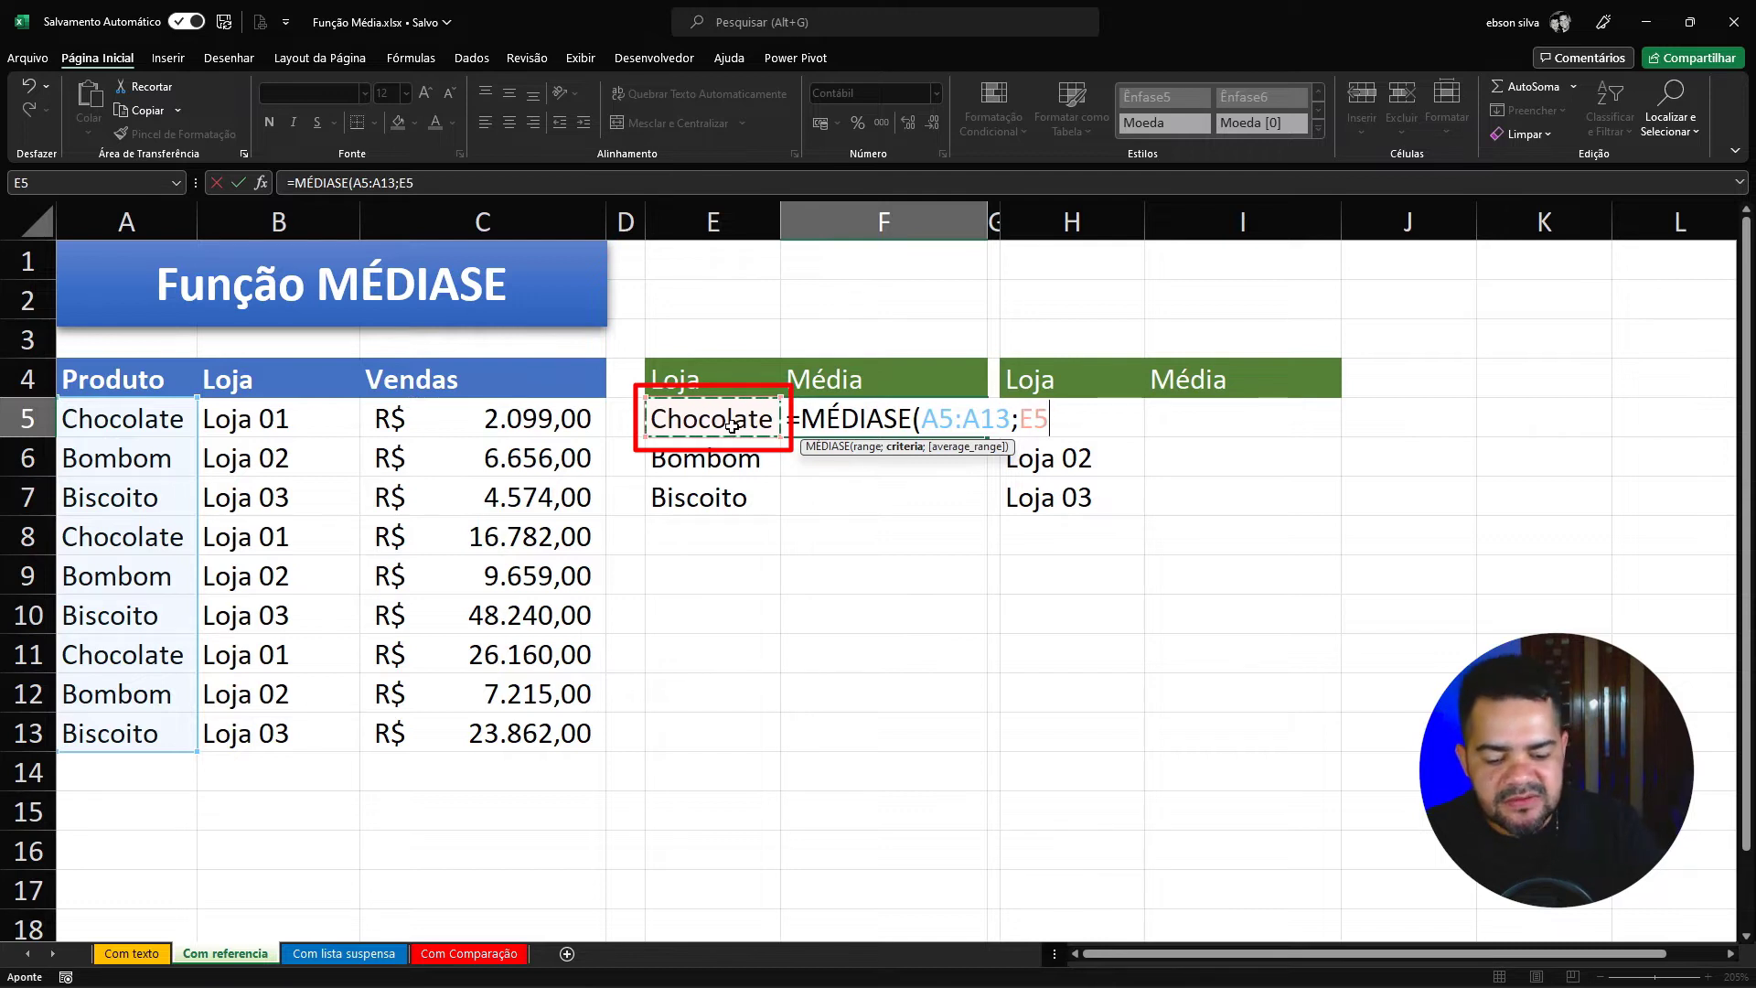
type(";")
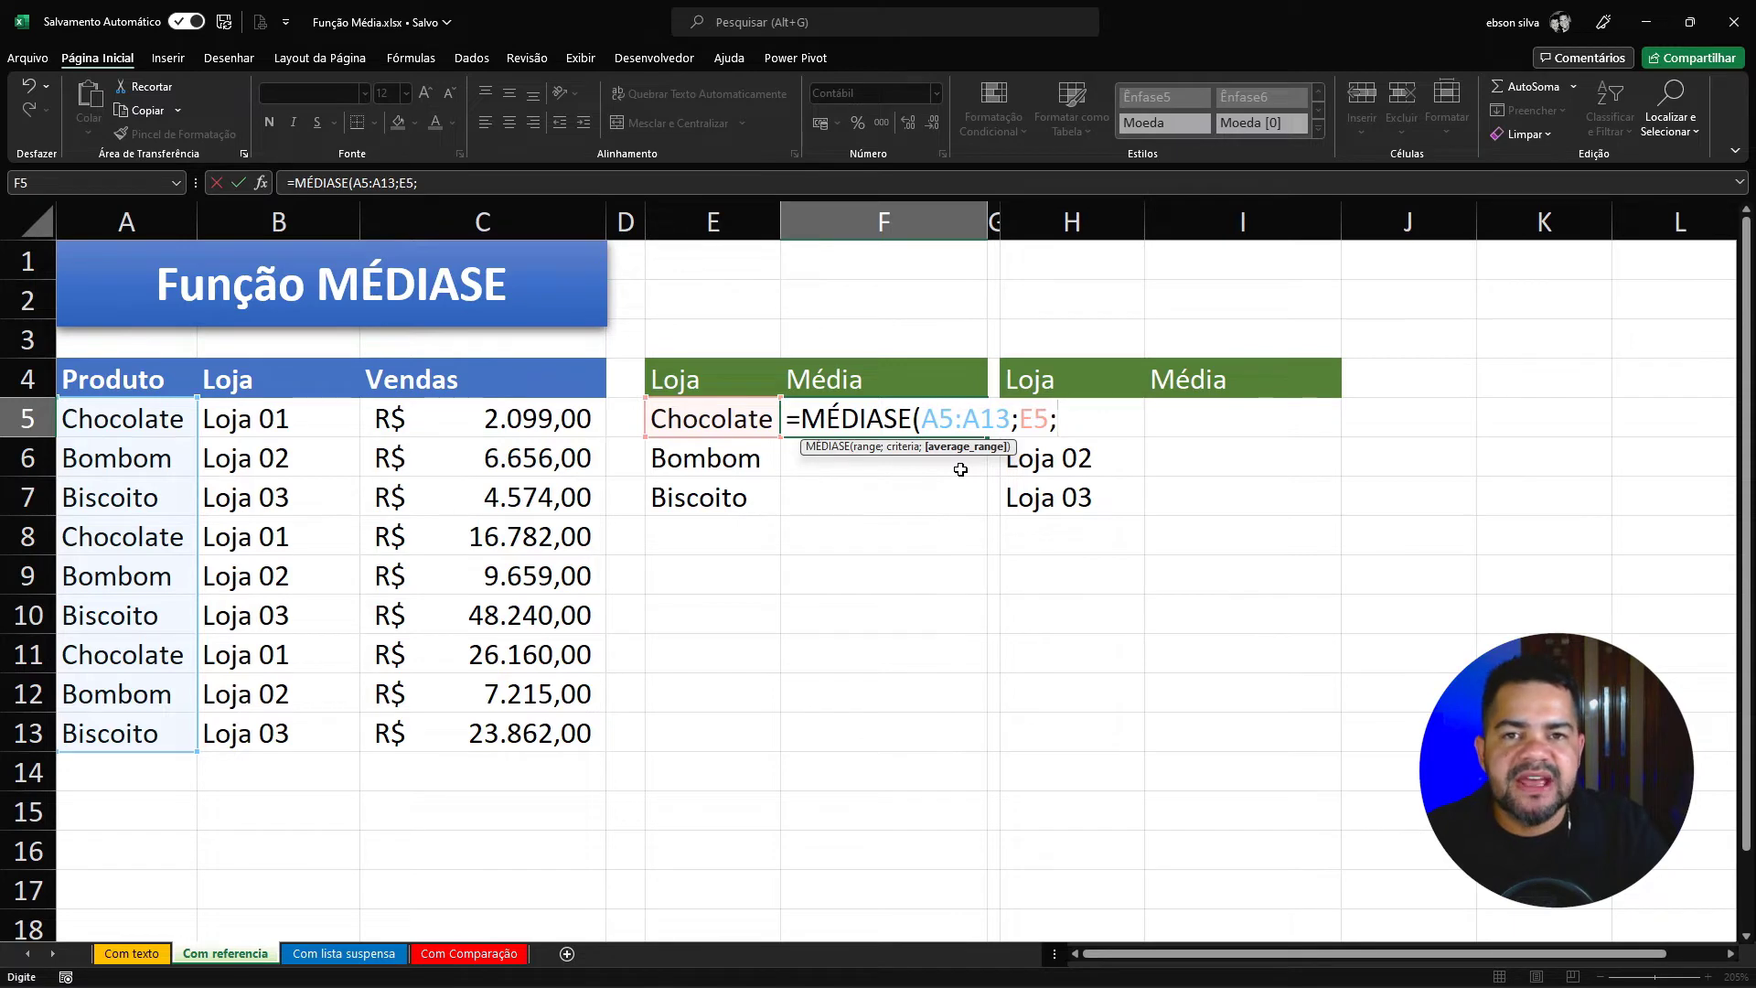
left_click(524, 427)
left_click_drag(524, 426, 516, 717)
type(")")
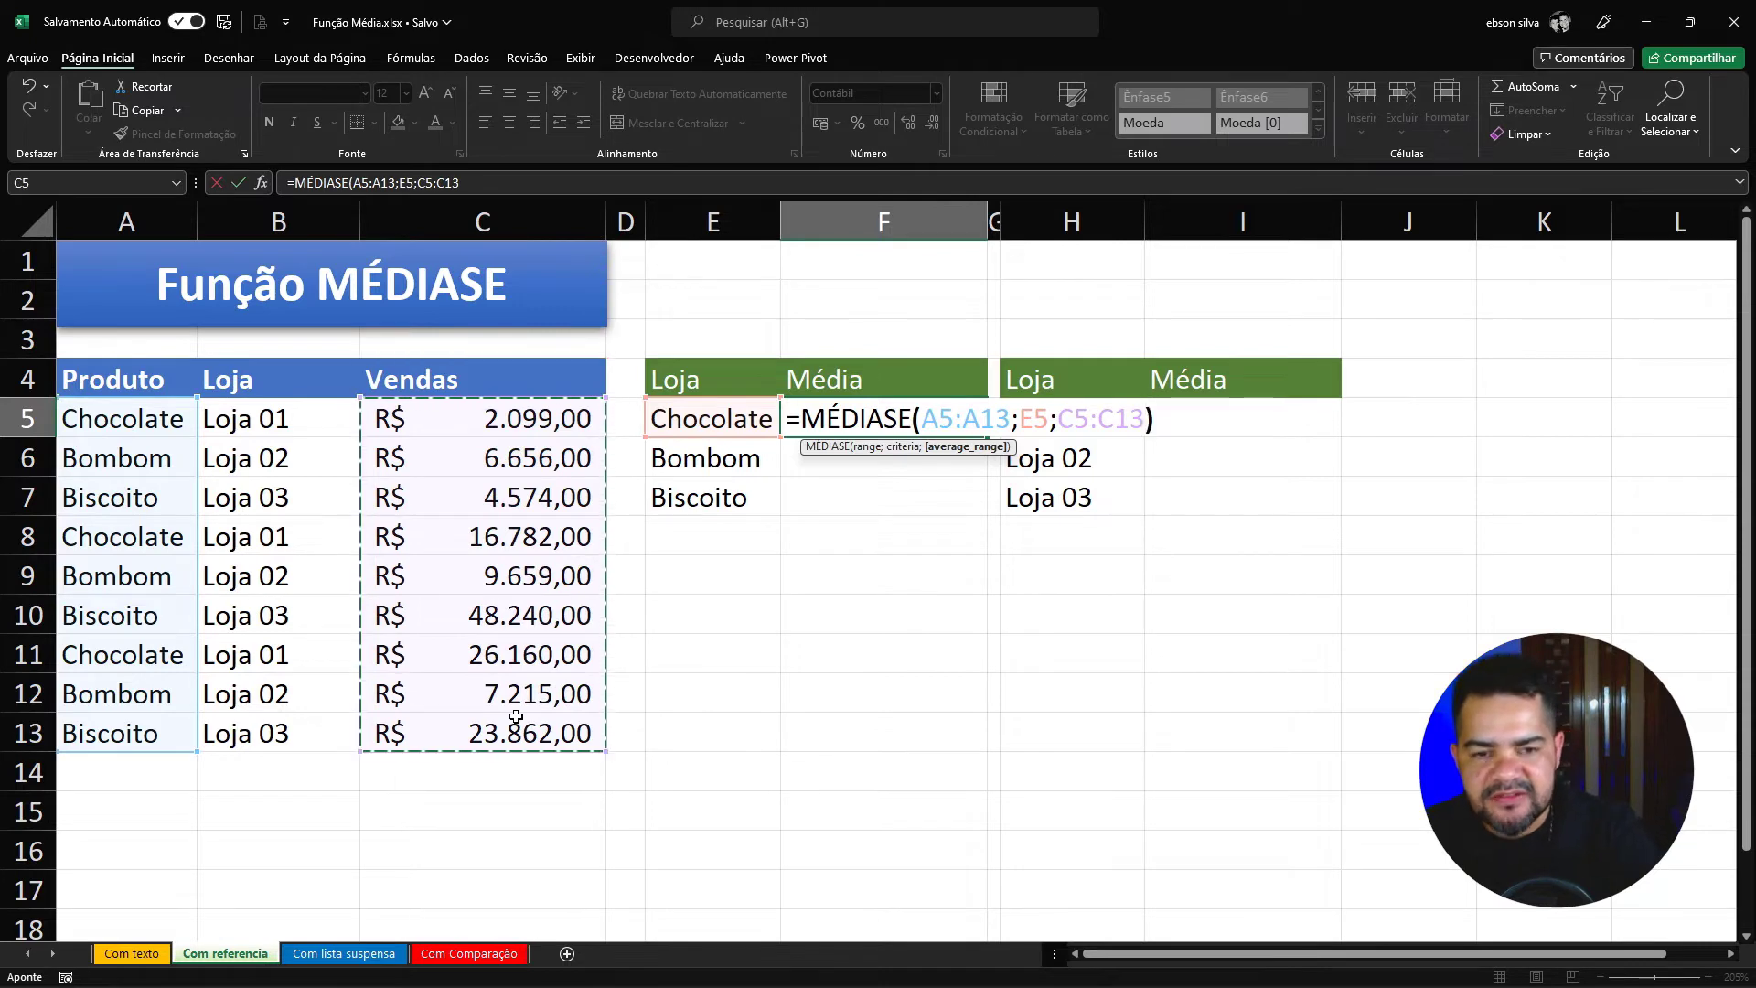
key("Return")
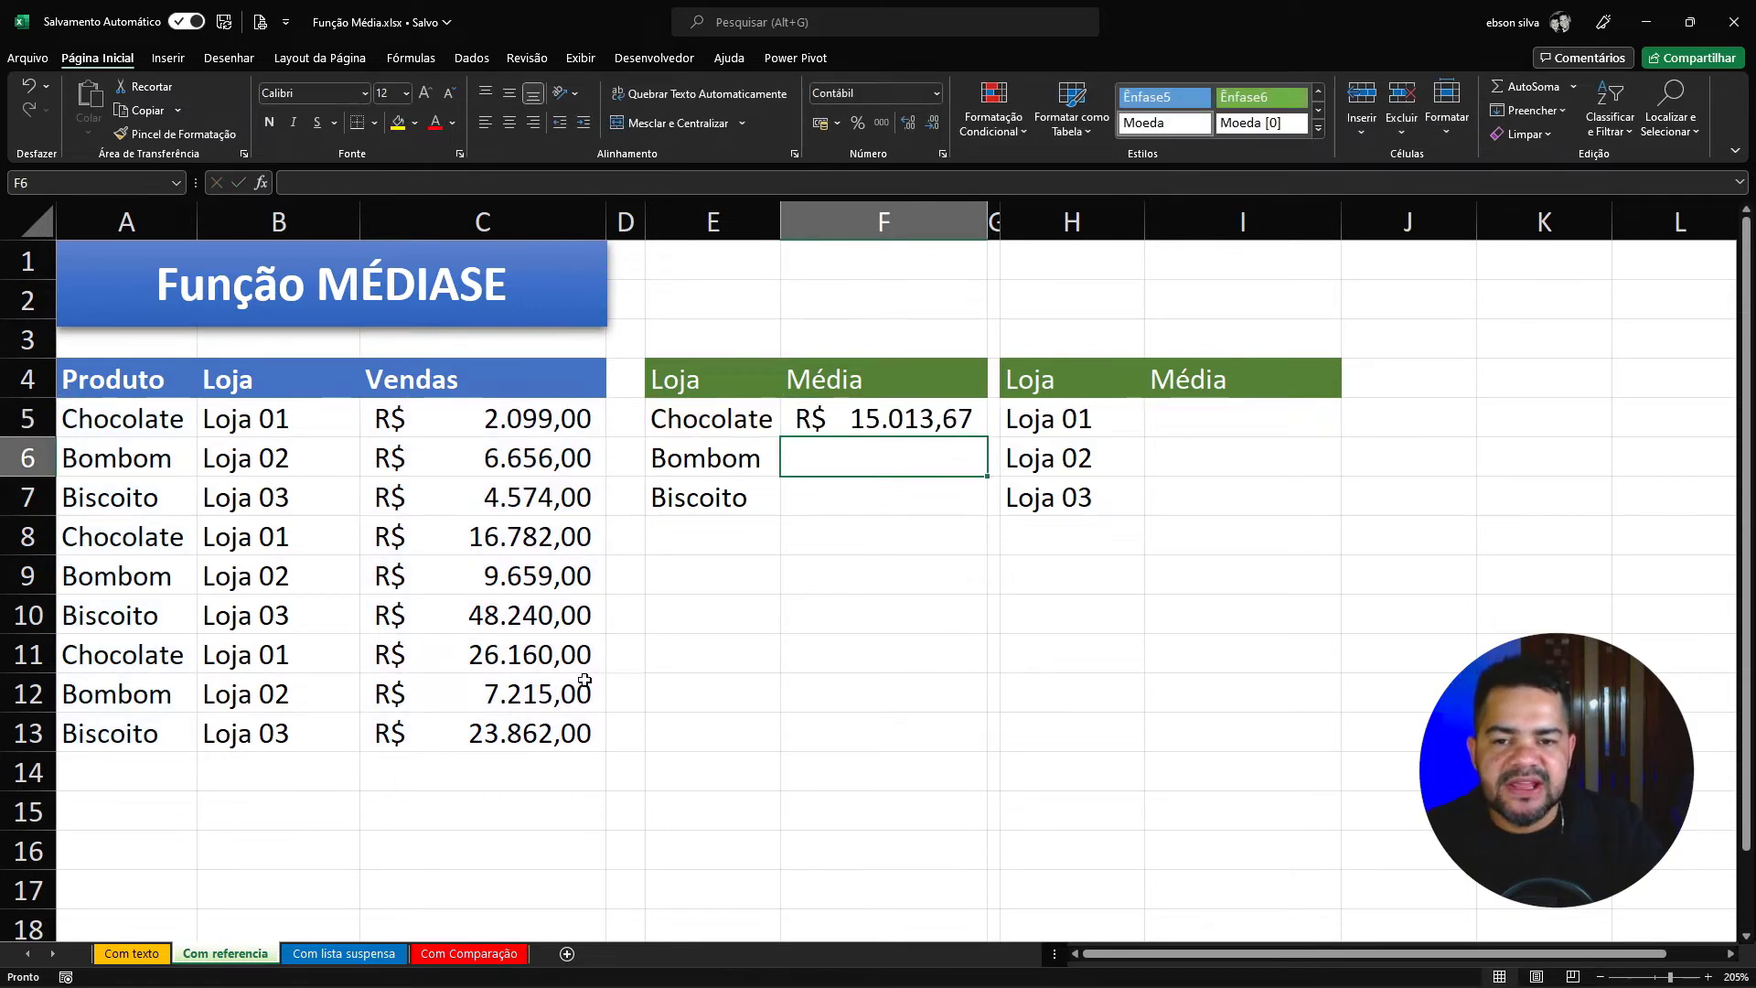
Copy the relative-reference MÉDIASE formula from F5 down to F7 for Bombom and Biscoito
left_click(827, 412)
left_click(738, 428)
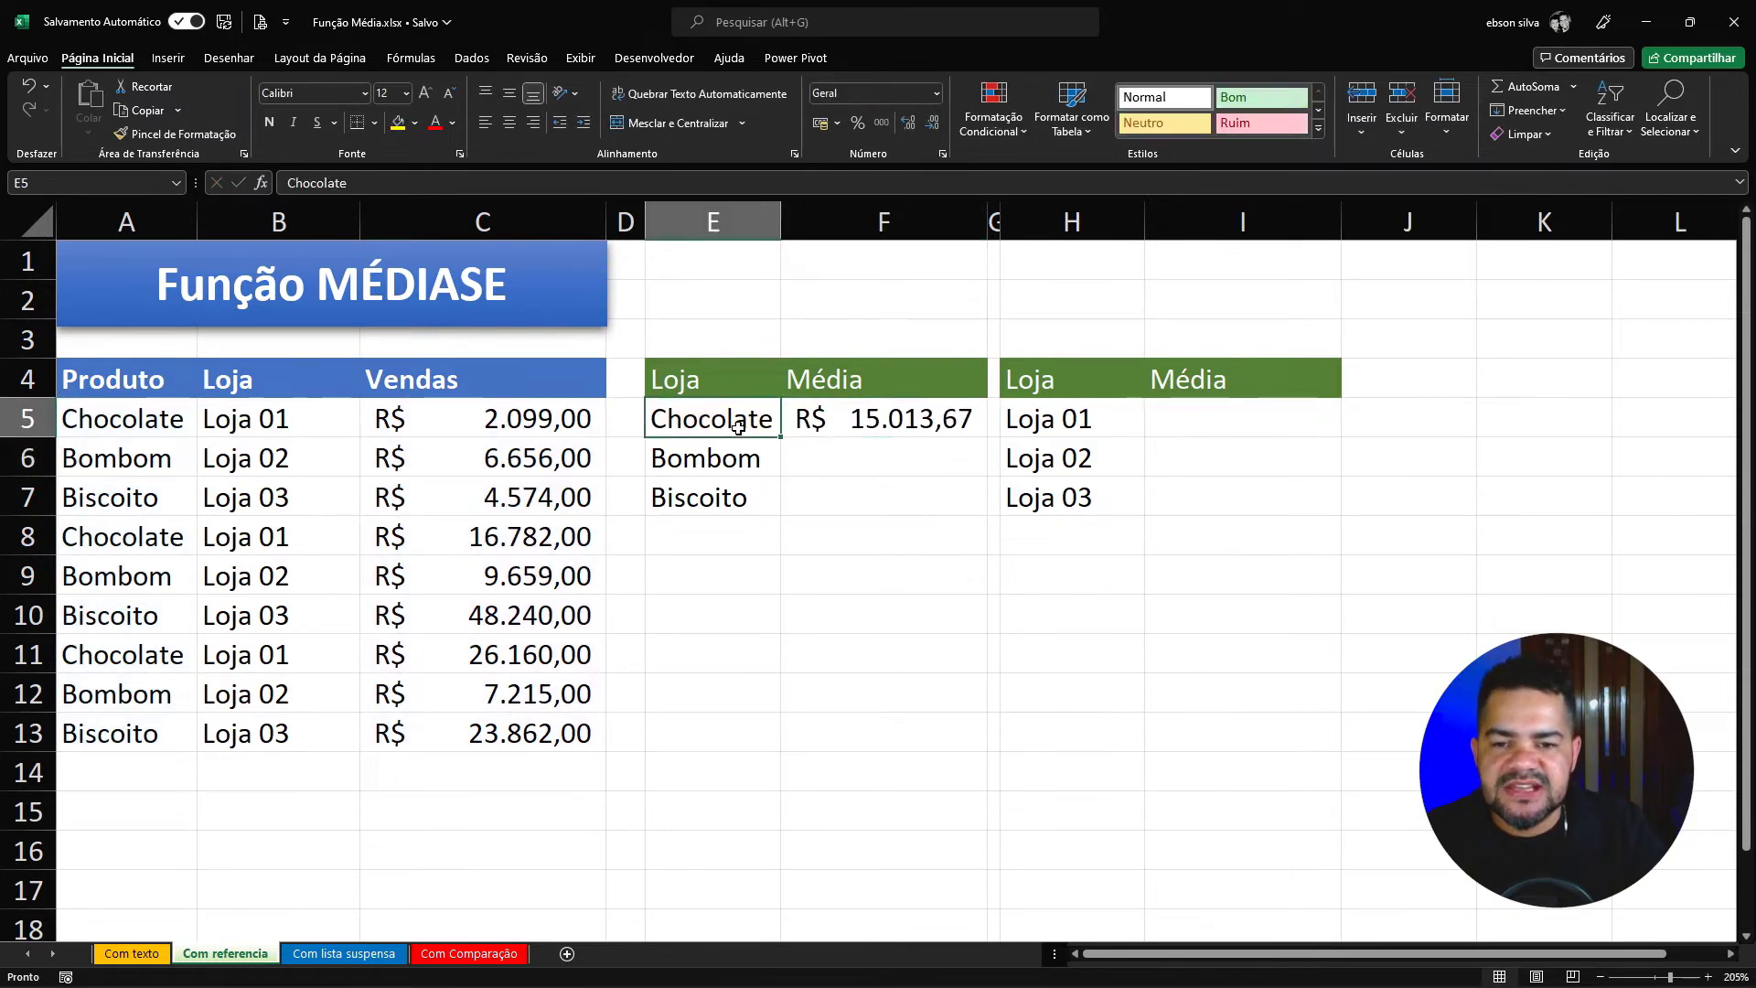
left_click(945, 430)
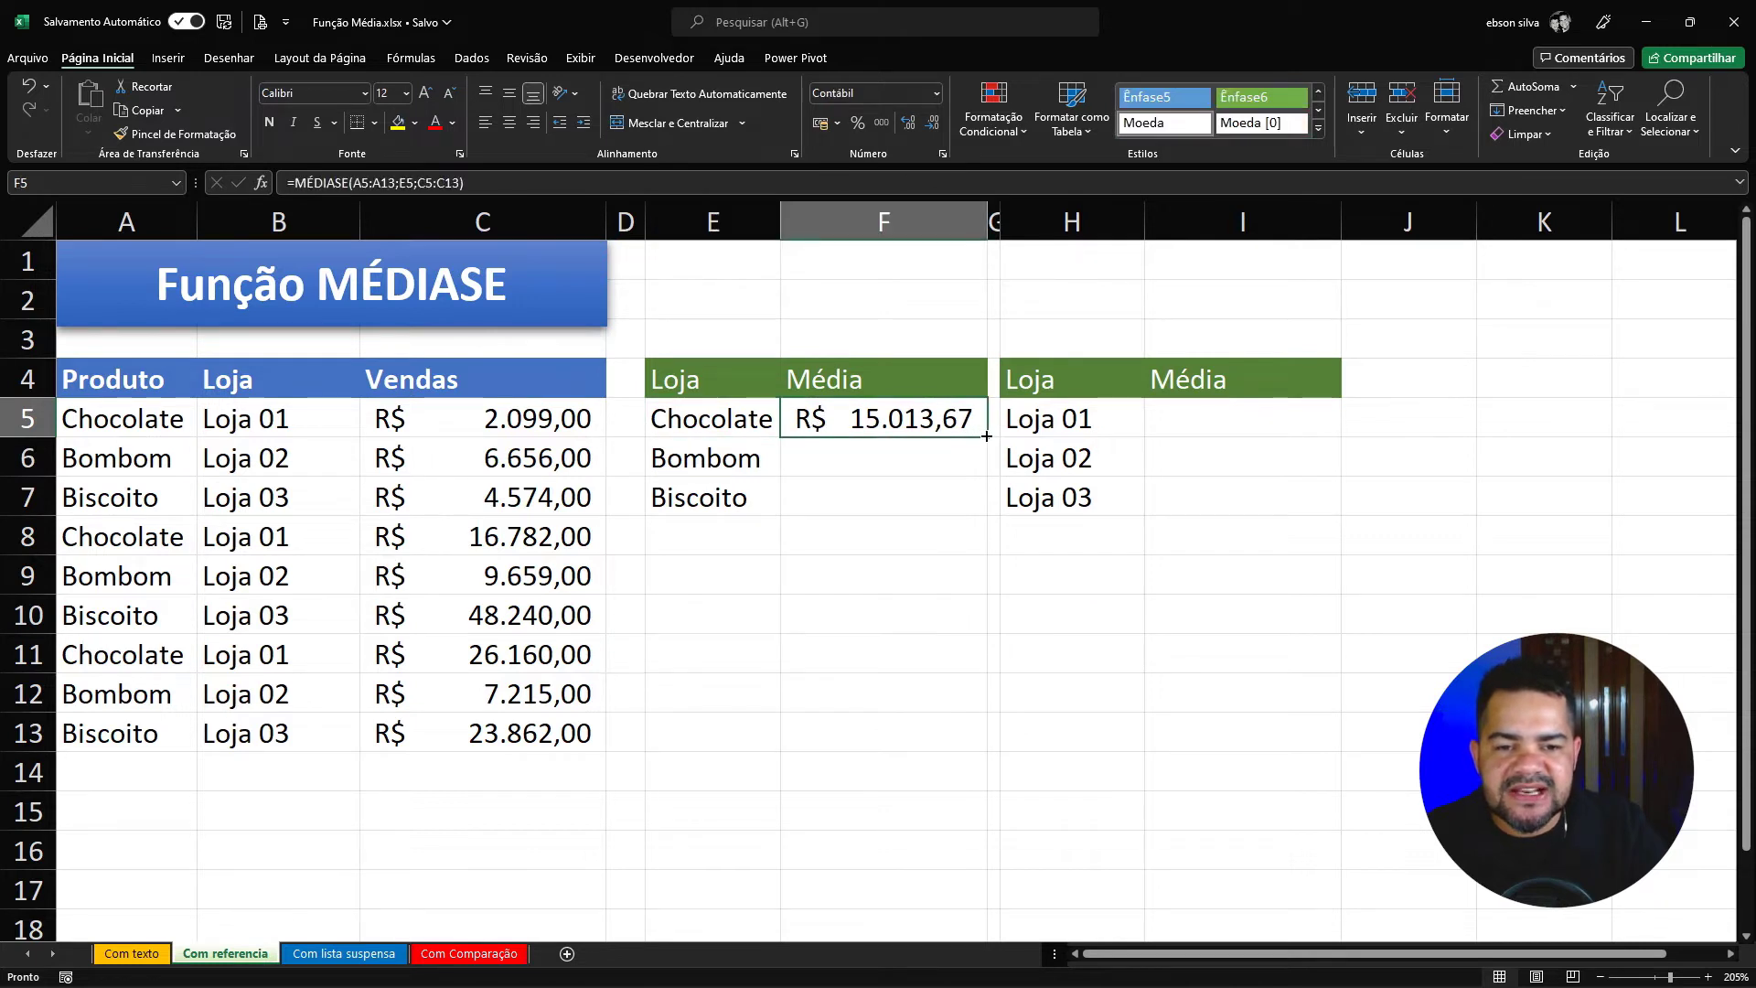
left_click_drag(987, 437, 976, 508)
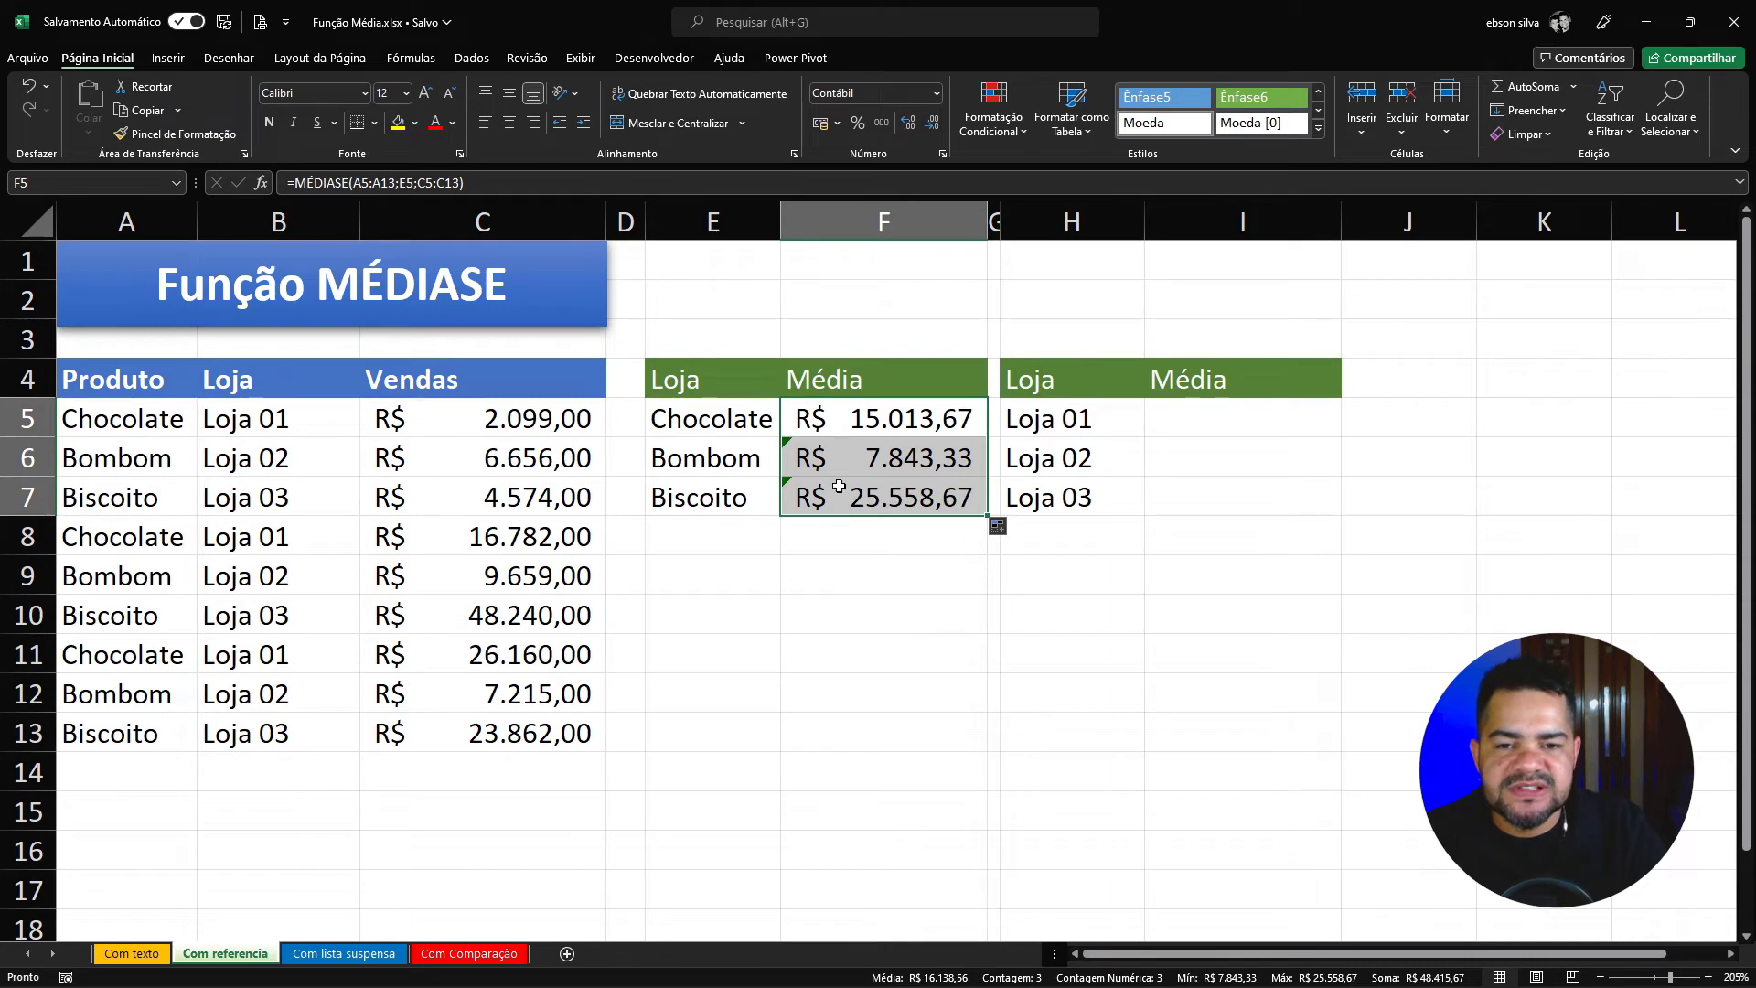
Inspect the copied formula in F6 and its error-checking options, and compare it with F5
left_click(817, 486)
left_click(817, 459)
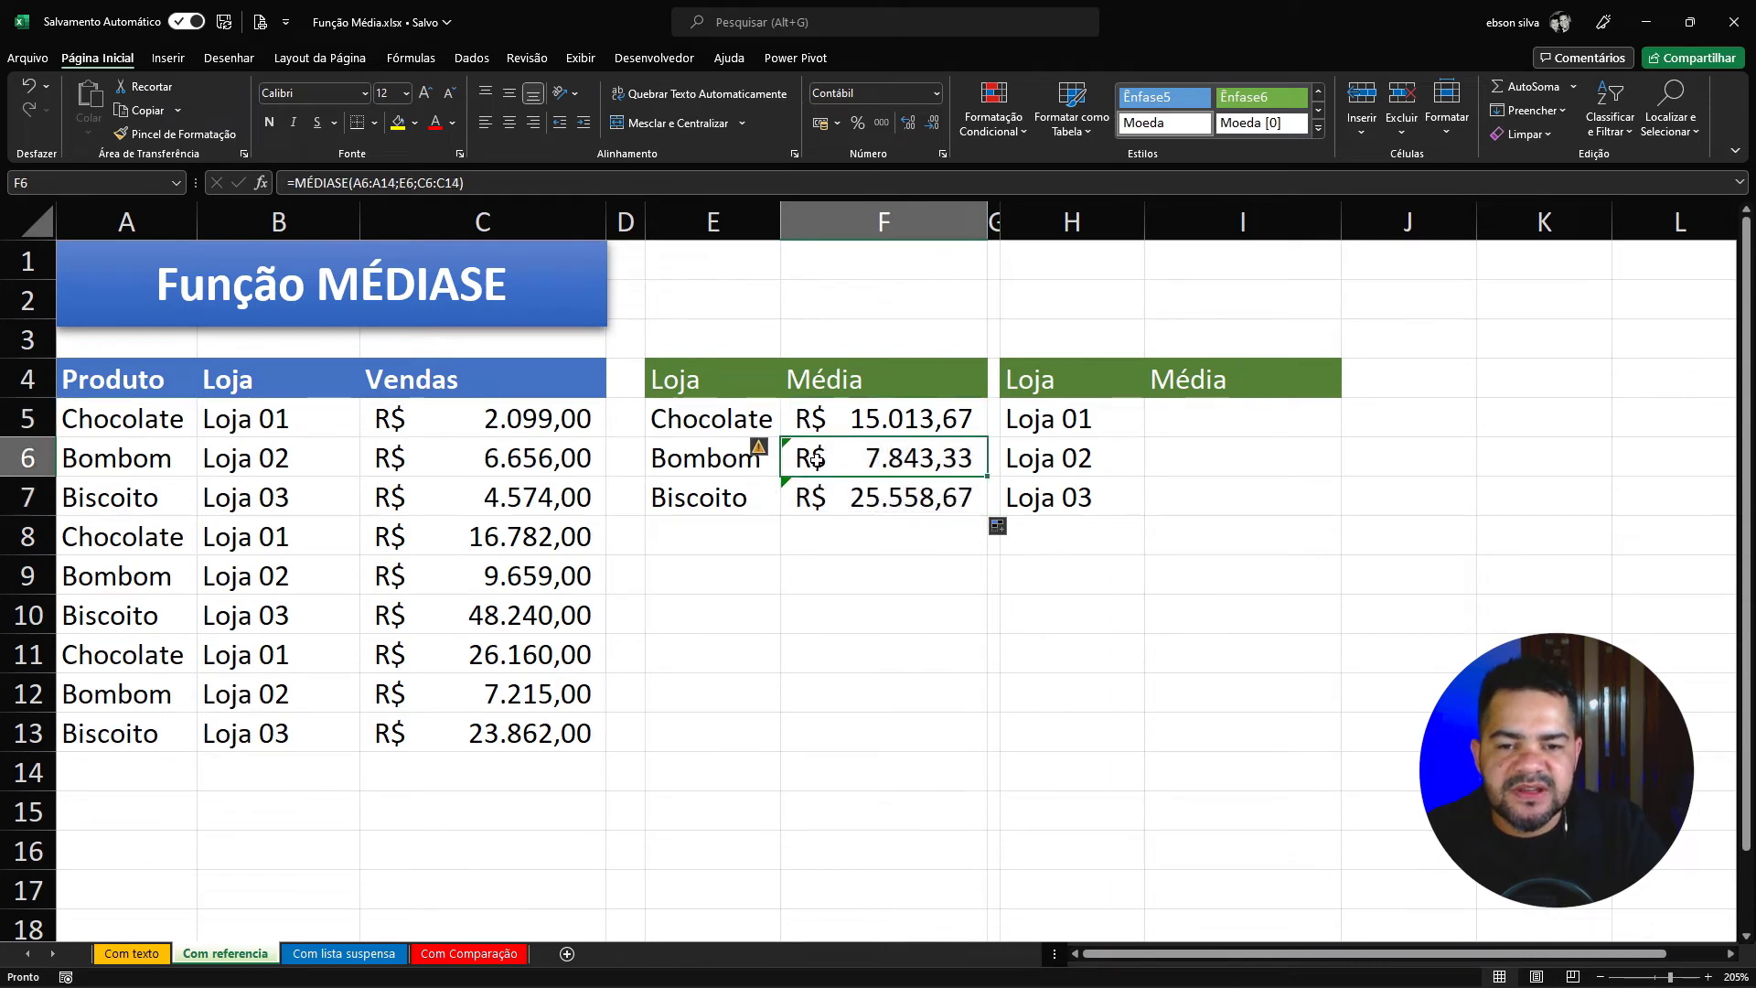
left_click(768, 457)
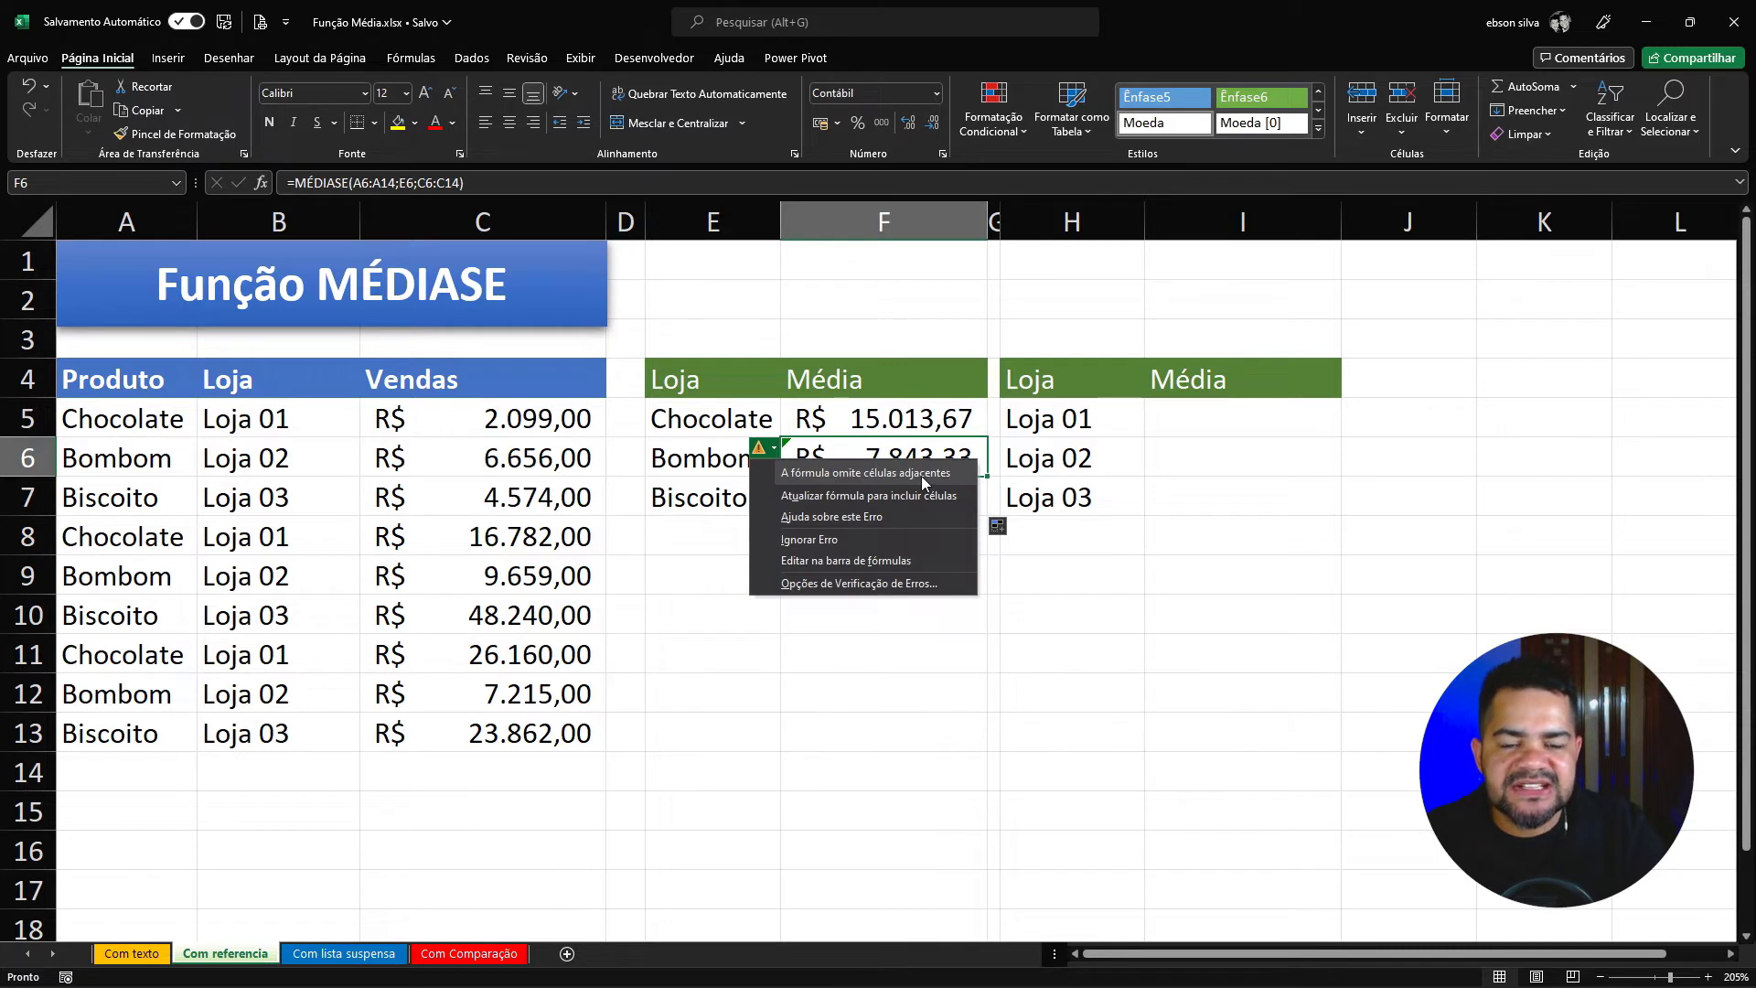
left_click(891, 422)
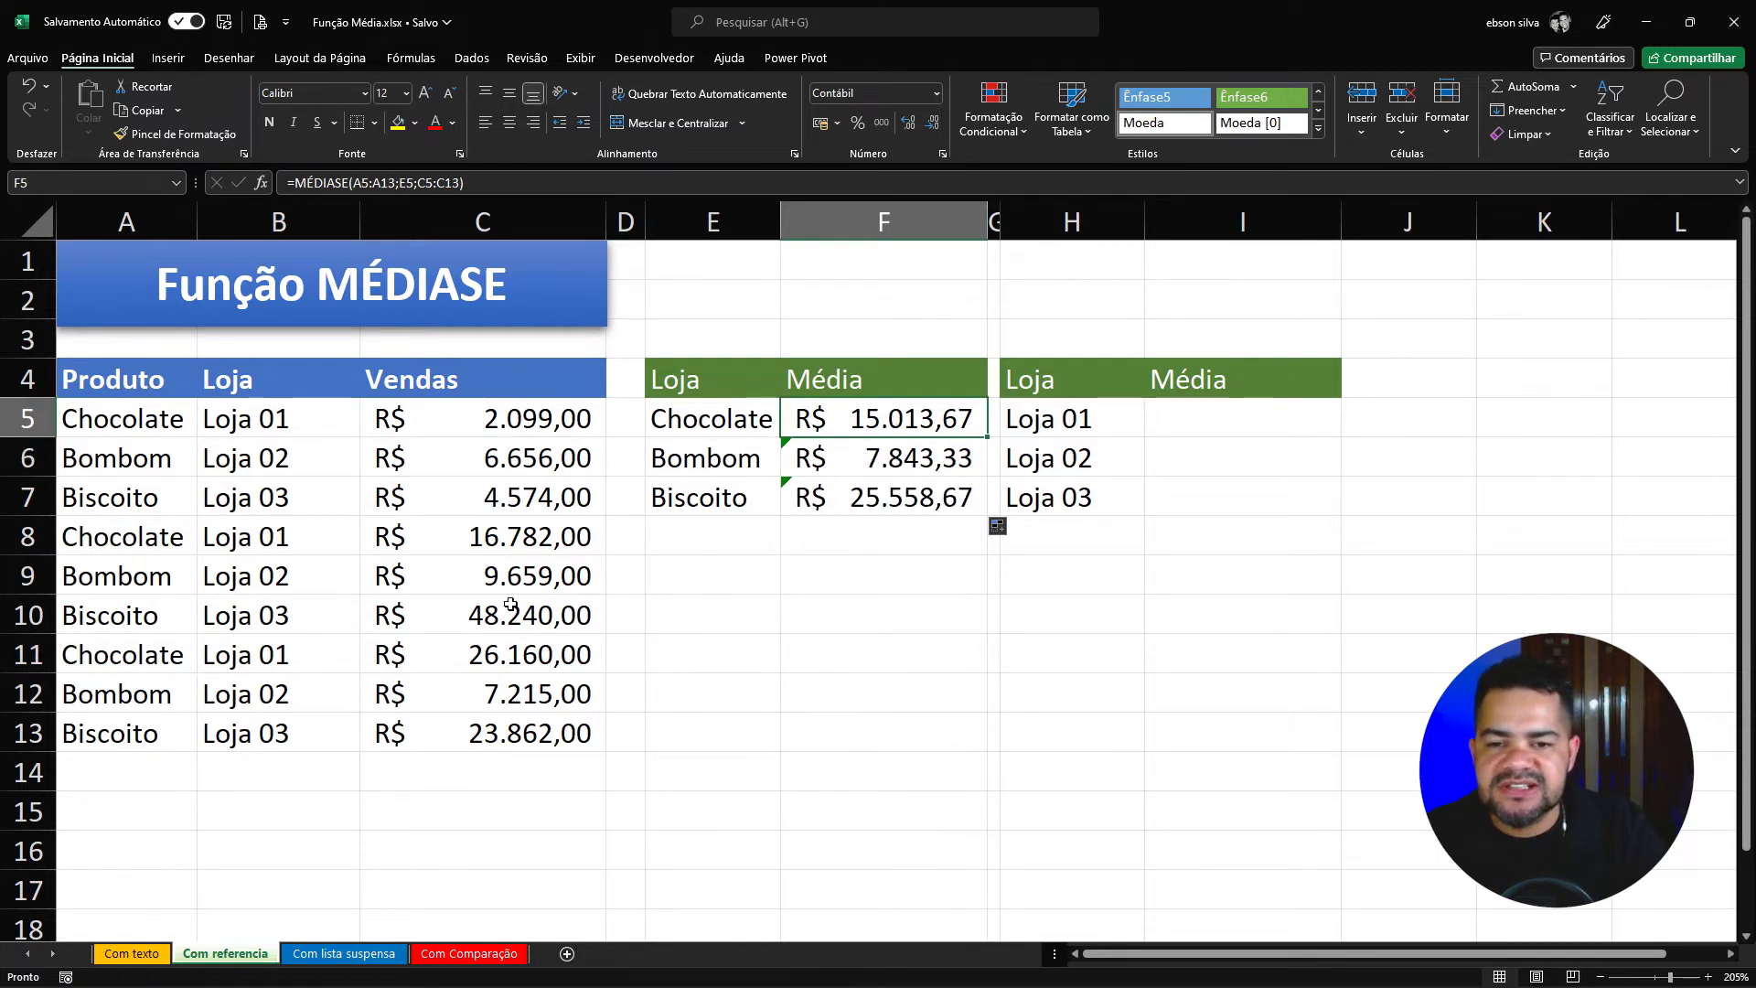
Make the criteria and average ranges in the F5 formula absolute as $A$5:$A$13 and $C$5:$C$13, keeping E5 relative
double_click(895, 418)
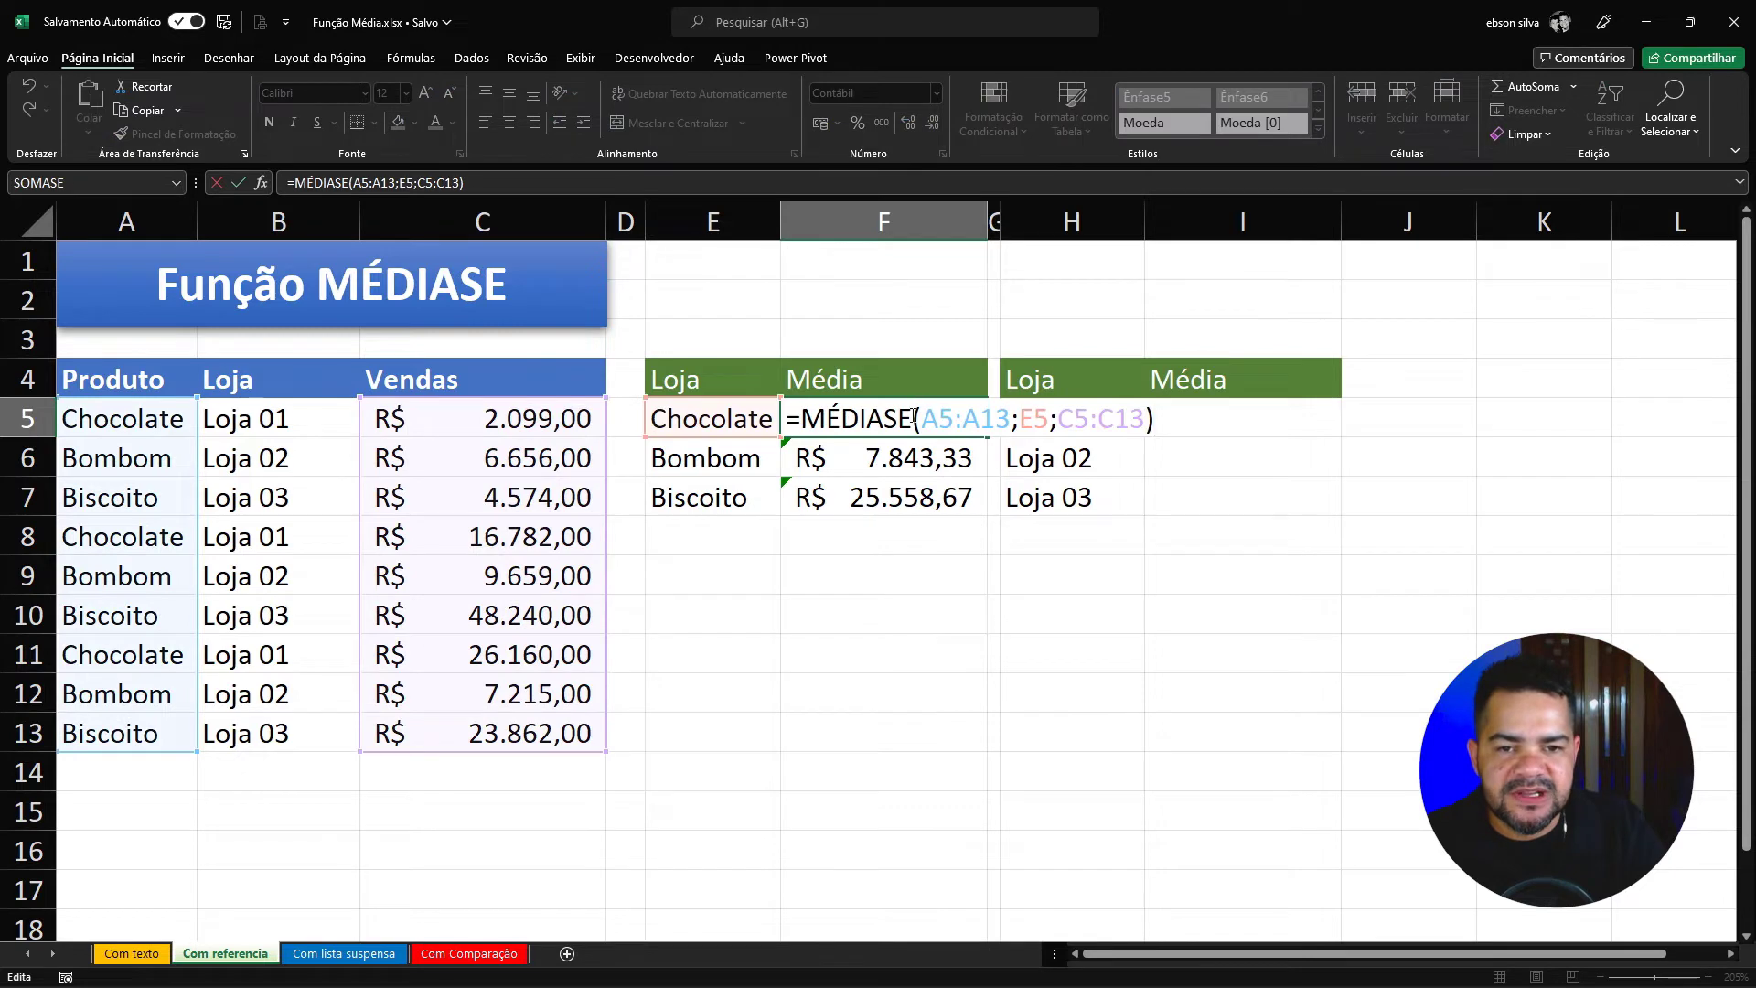
left_click(946, 421)
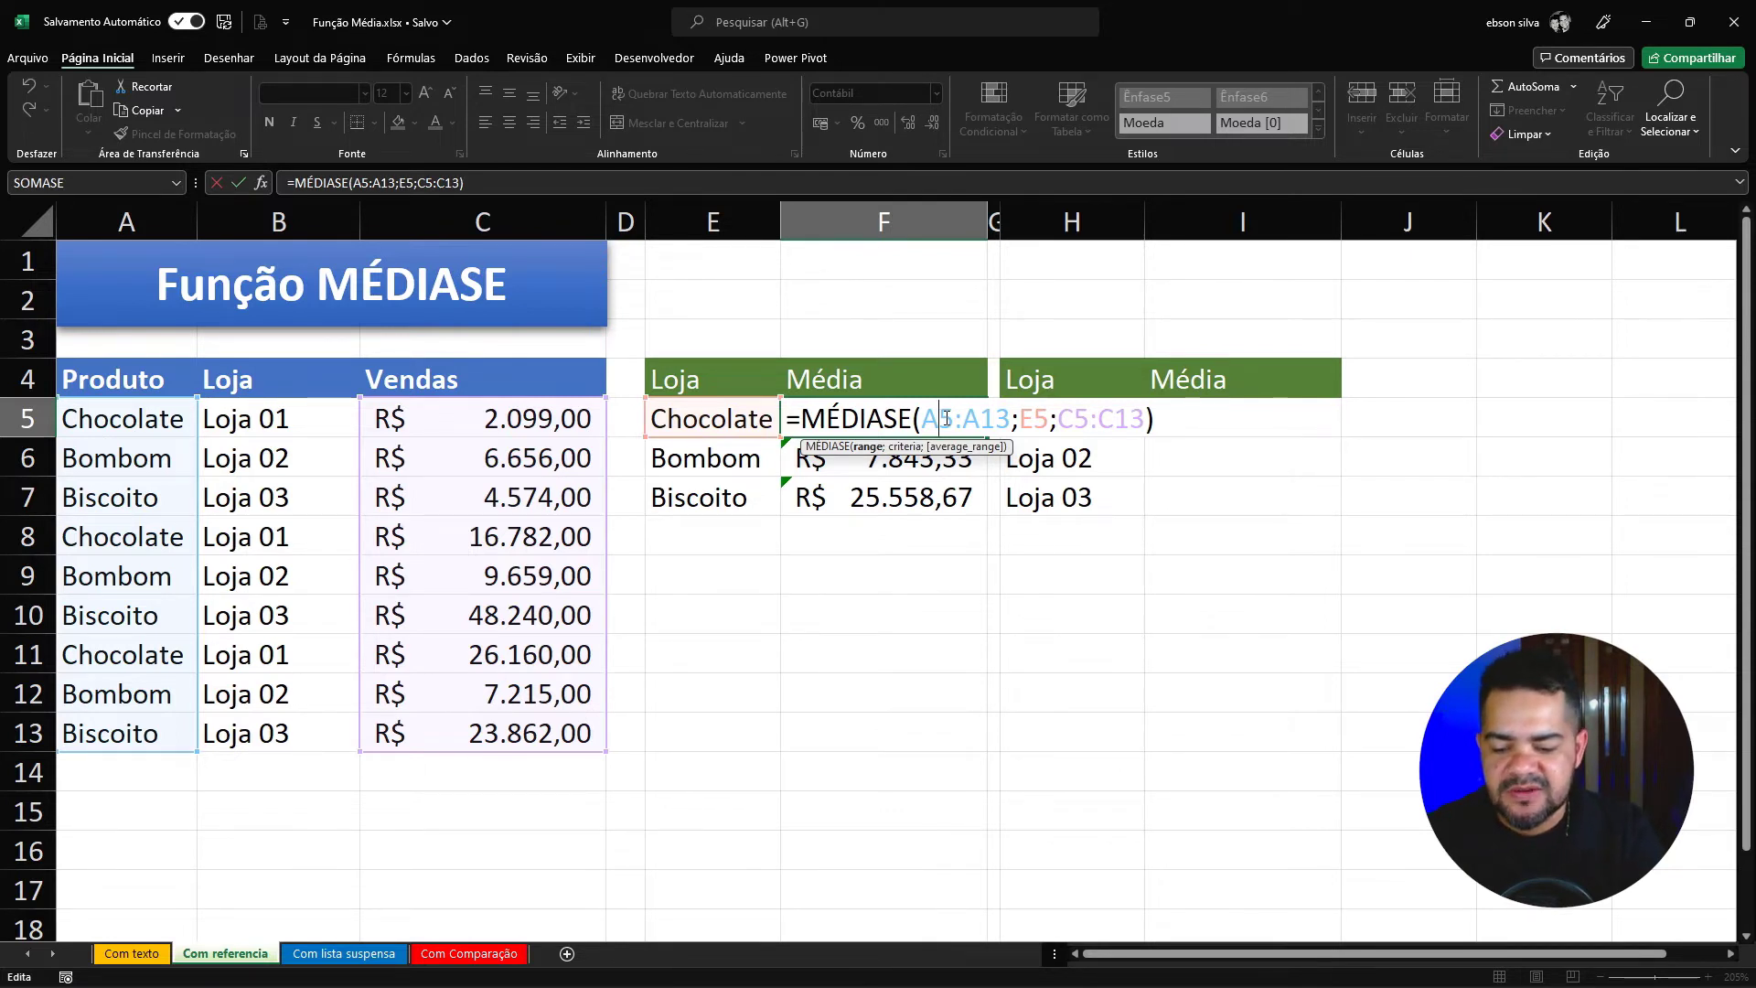
key("F4")
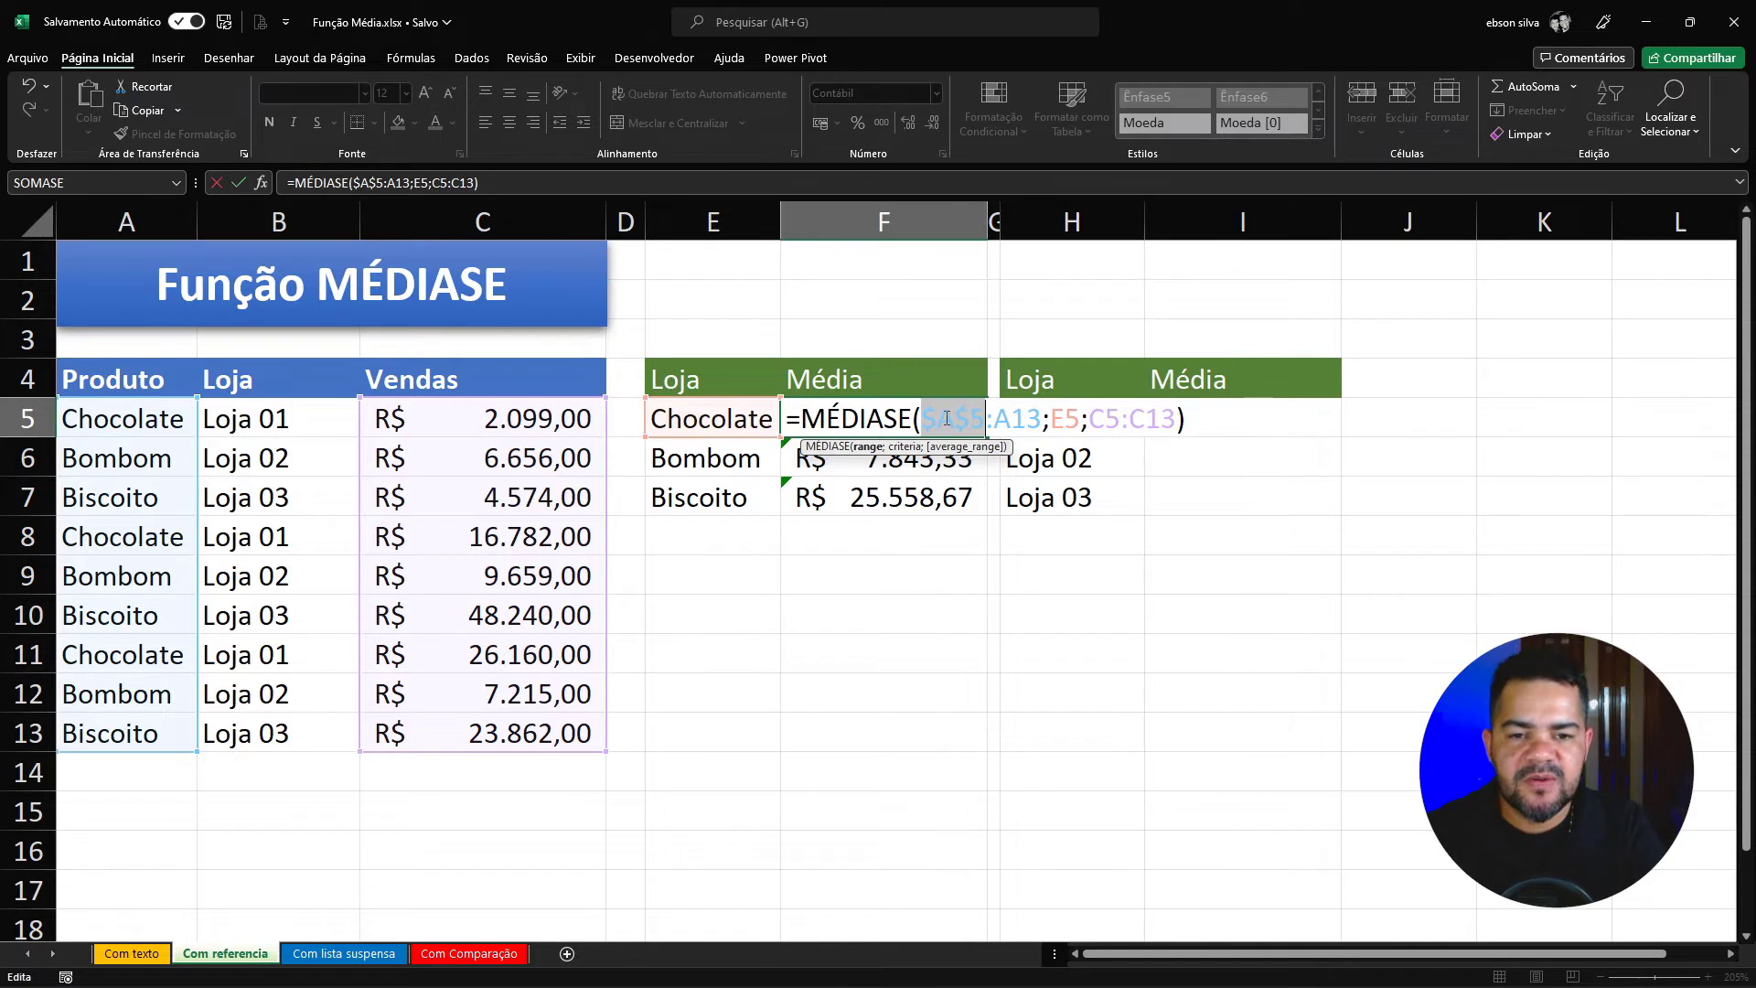
left_click(1019, 418)
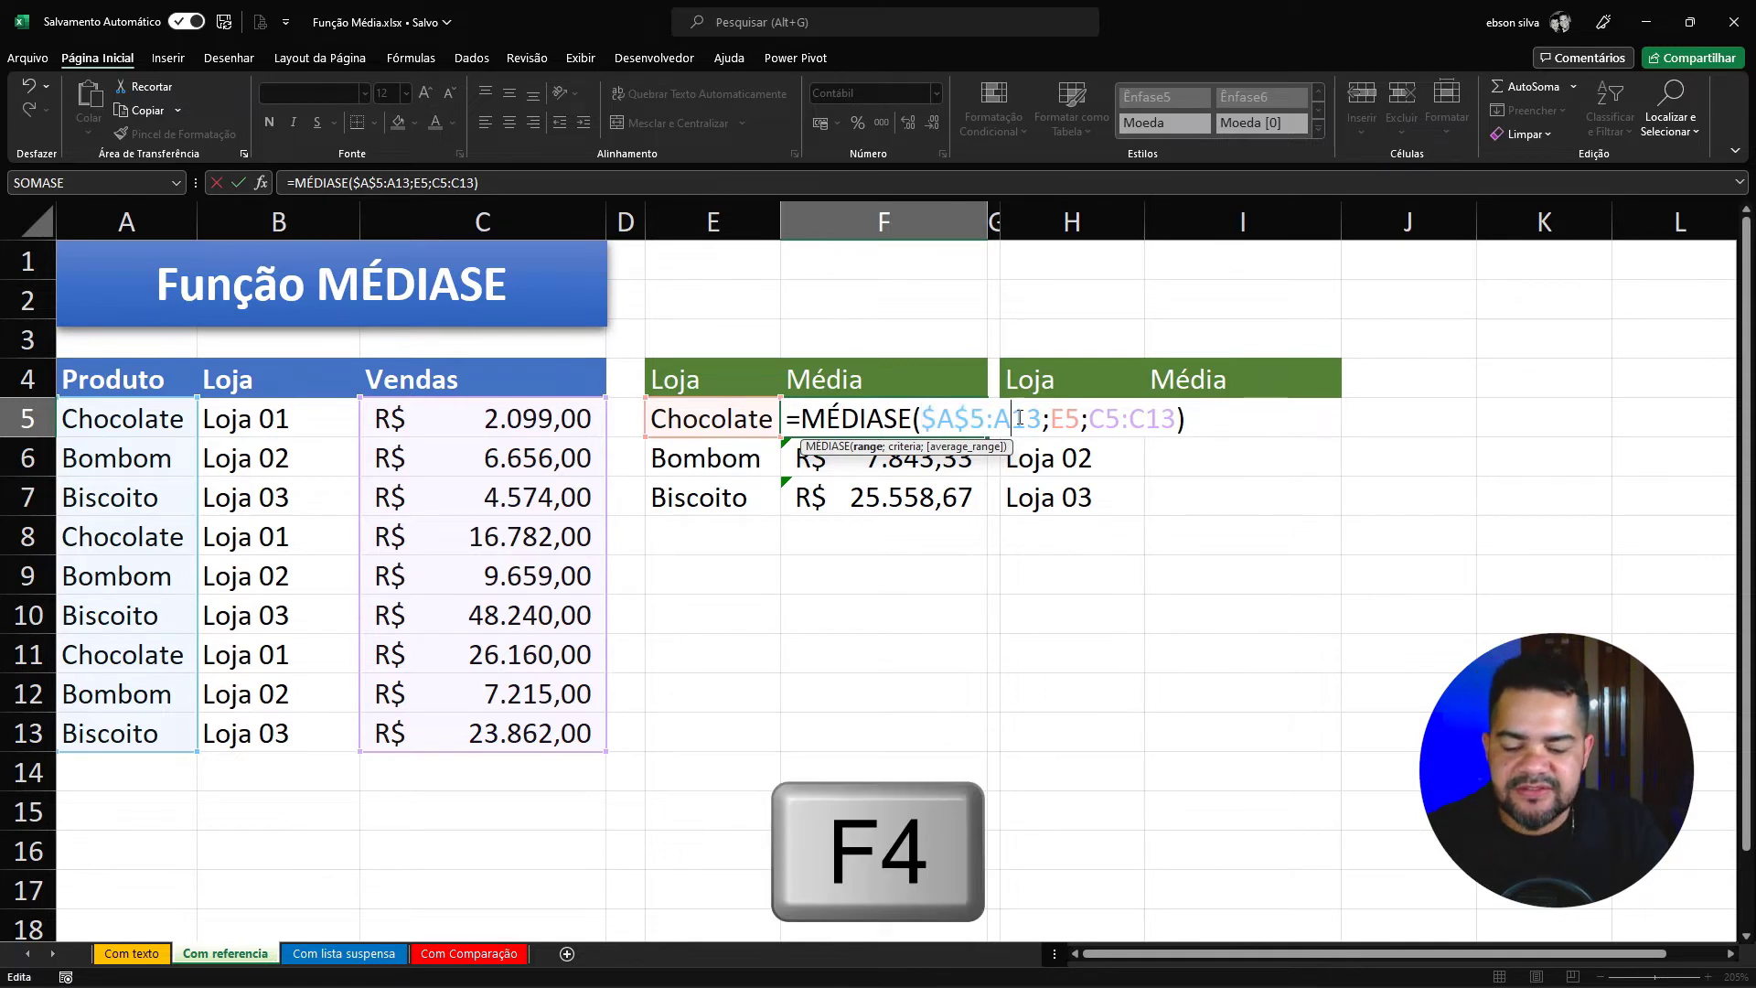
key("F4")
left_click(1139, 418)
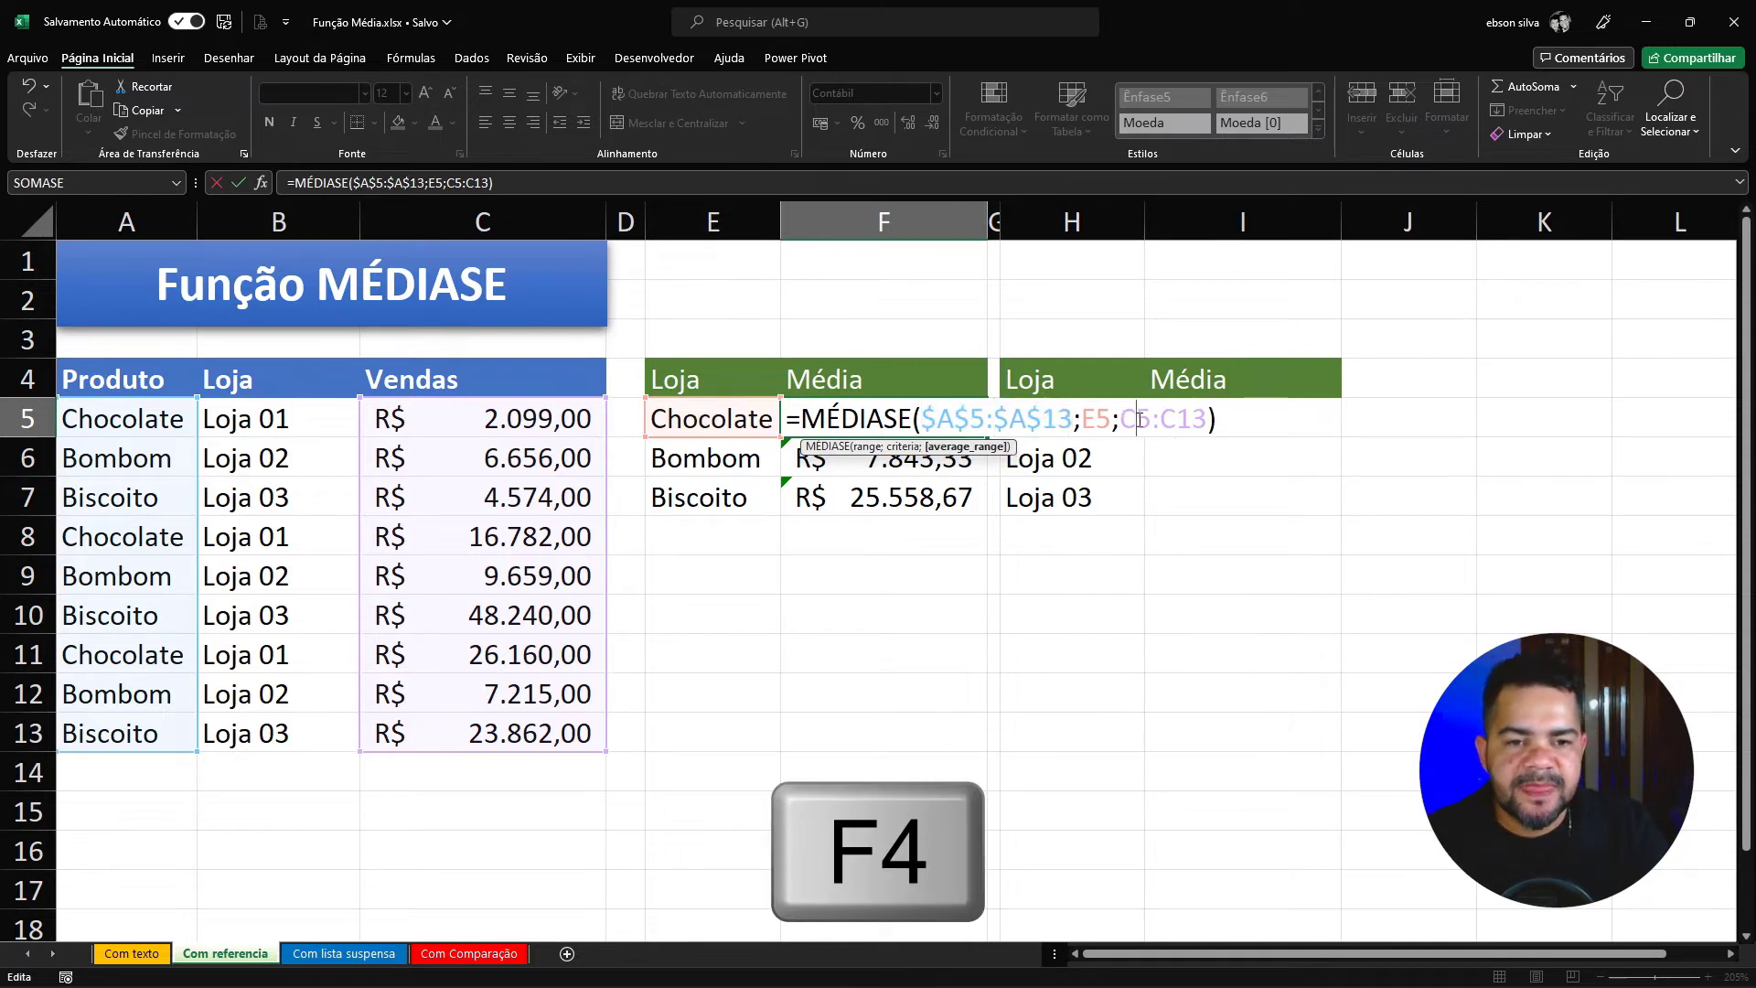
key("F4")
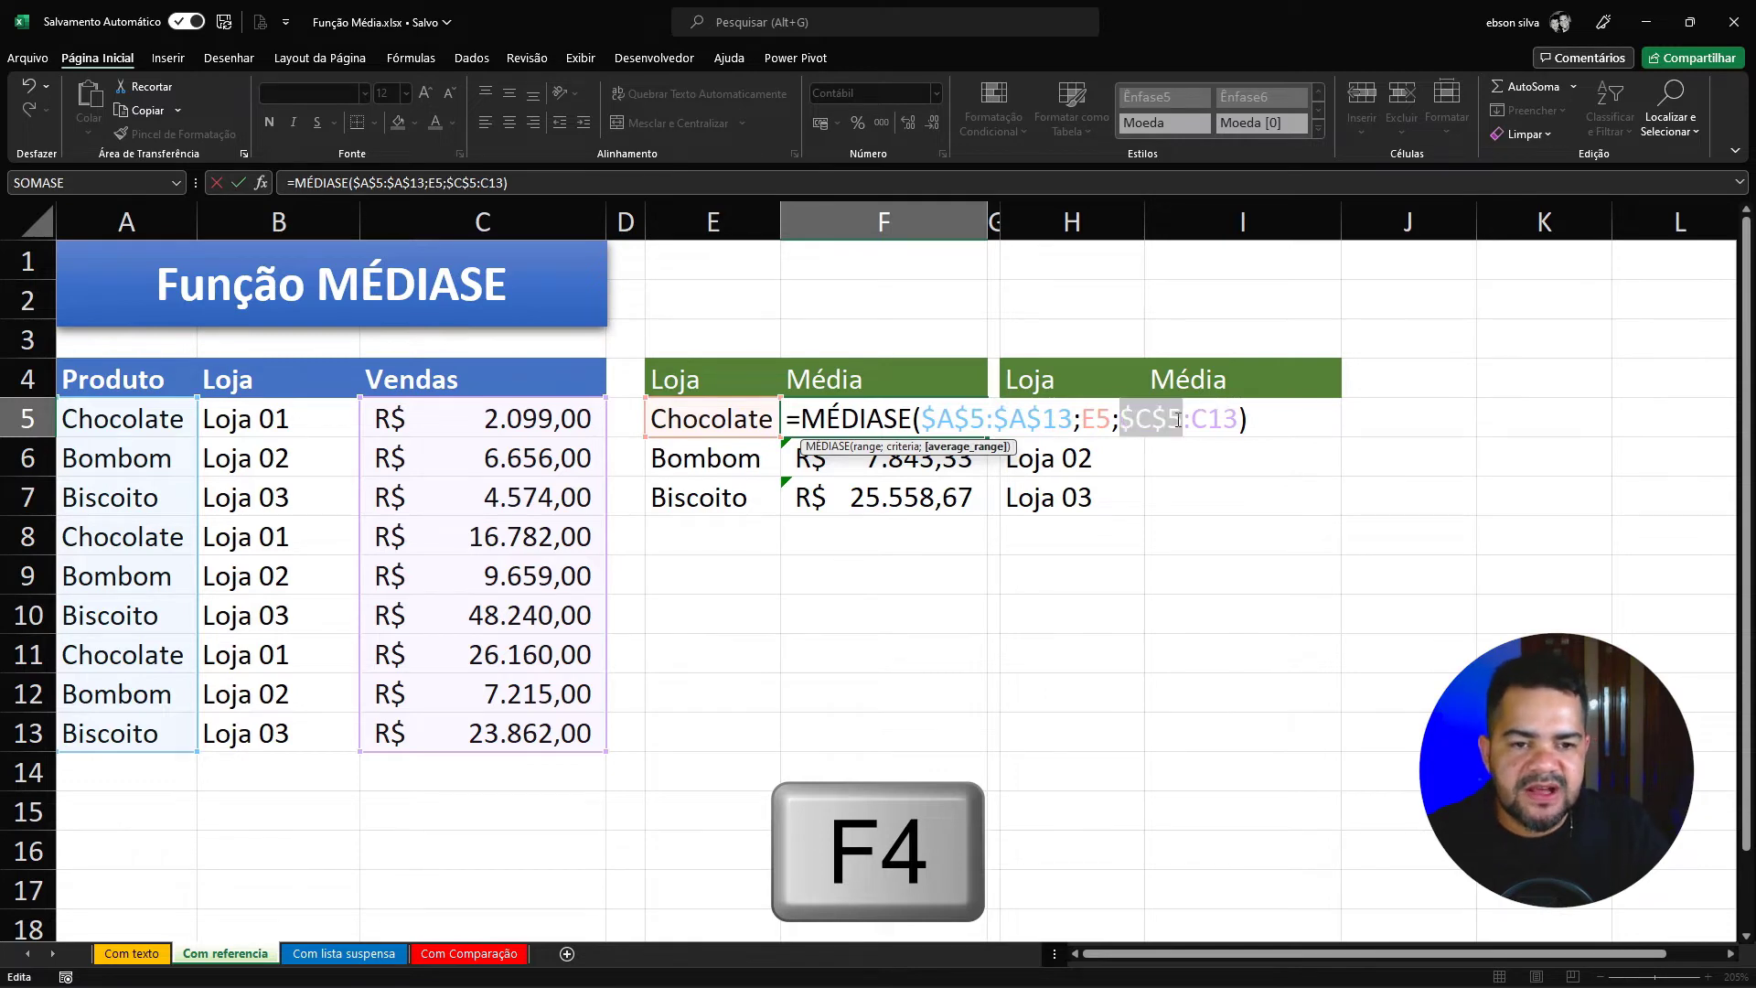
left_click(1213, 420)
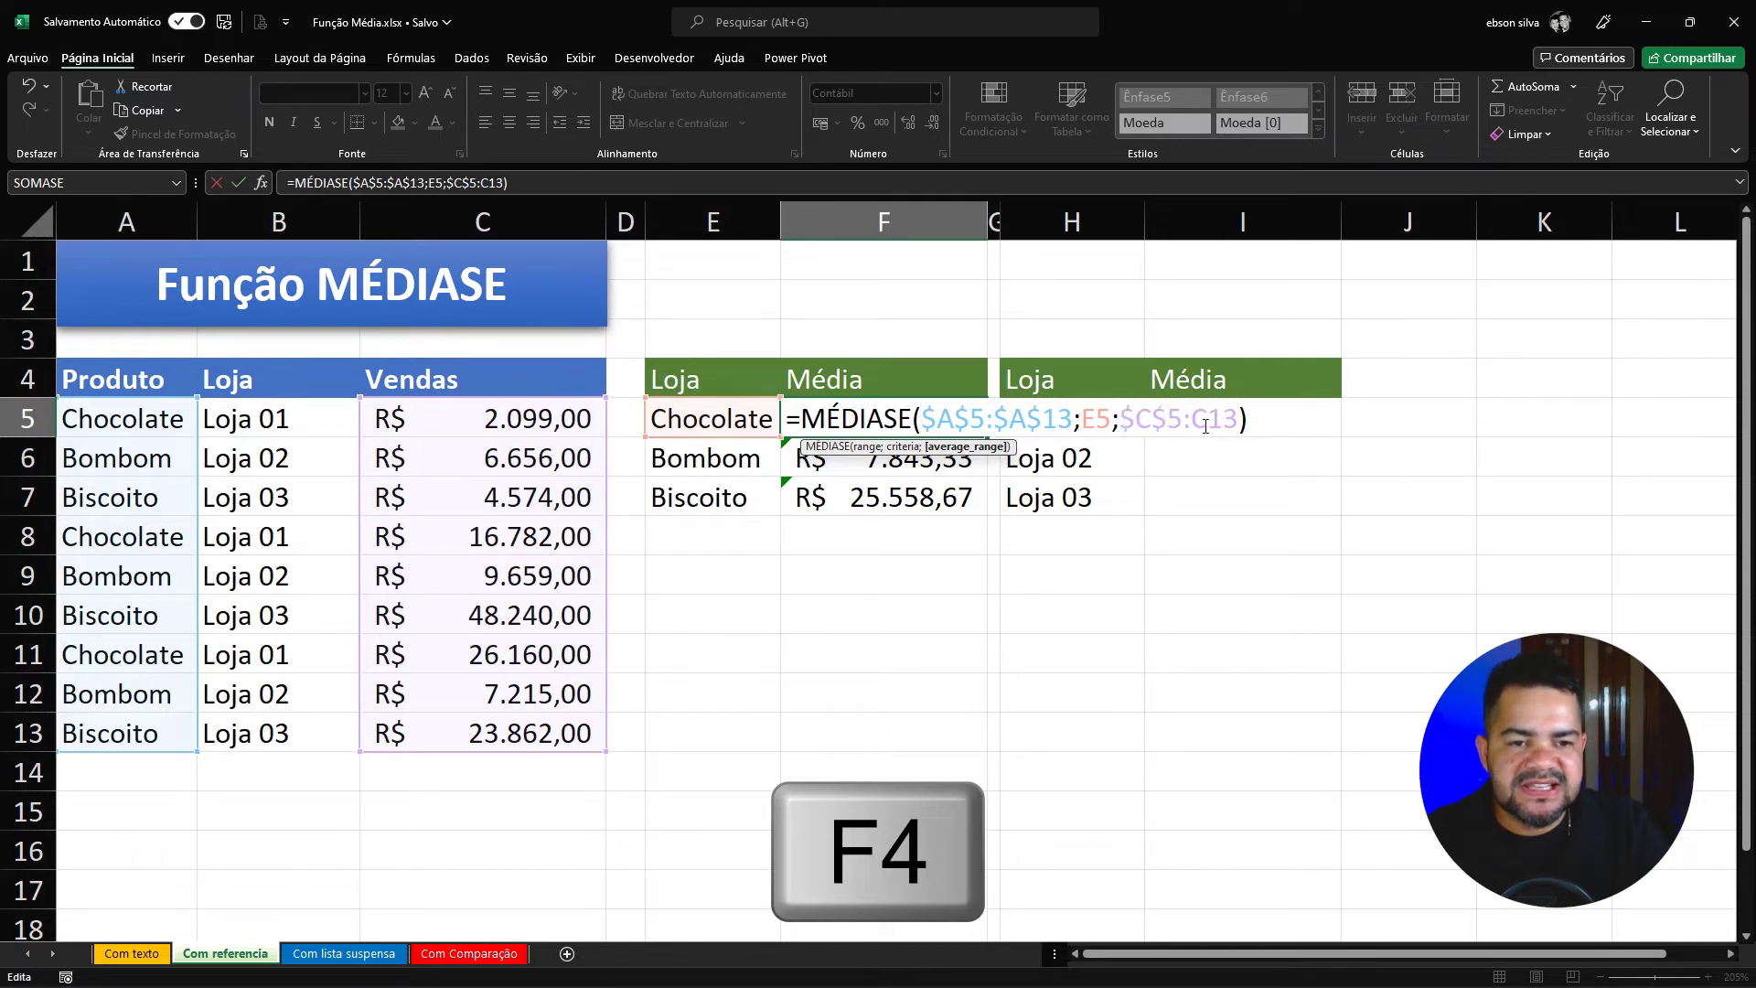
key("F4")
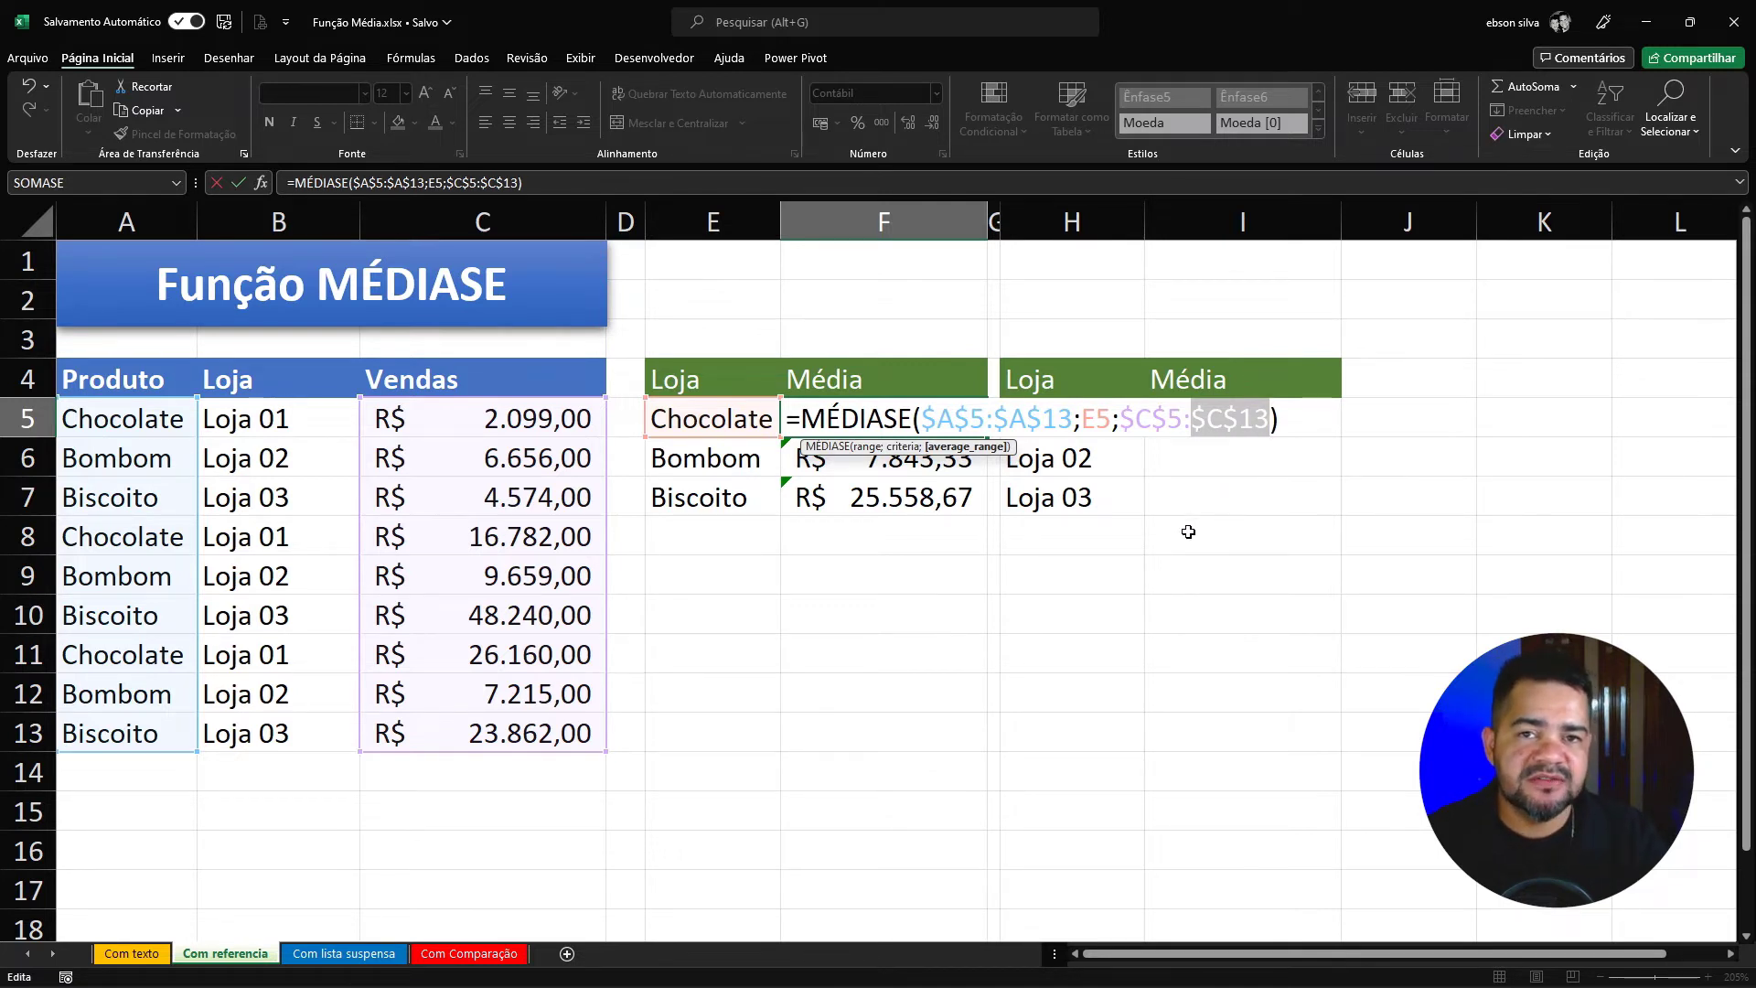
key("Return")
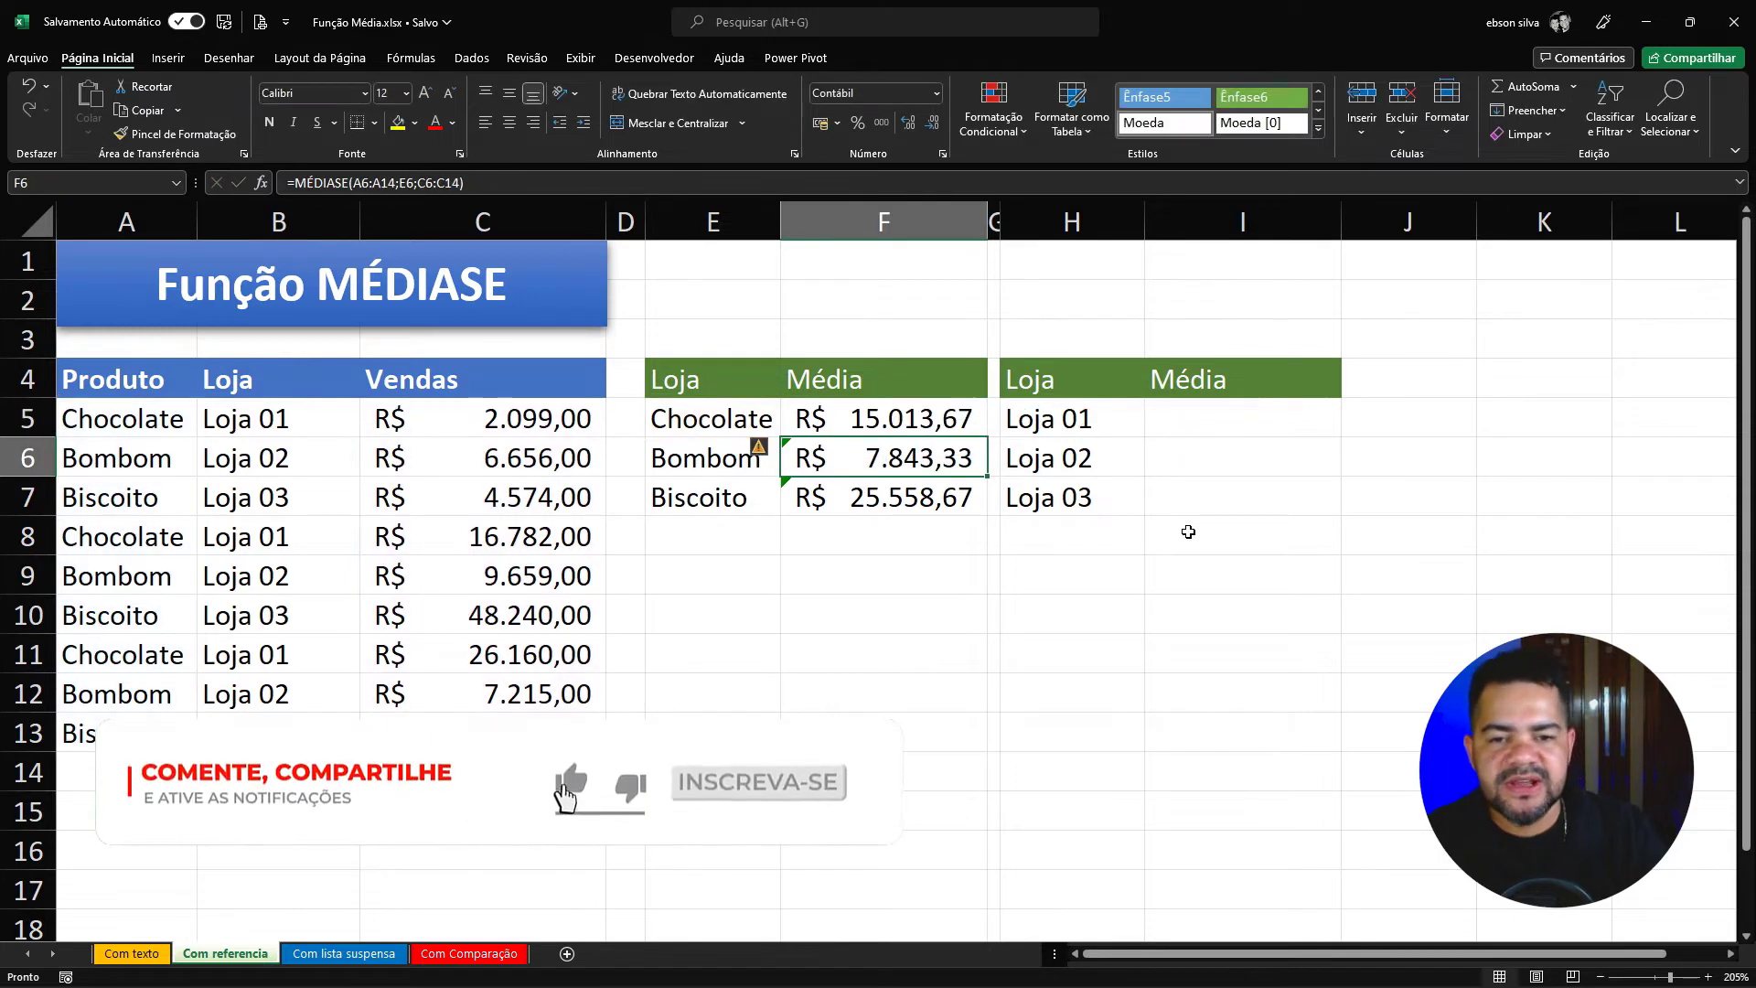
Fill the F5 formula with its locked ranges down through F7
left_click(933, 427)
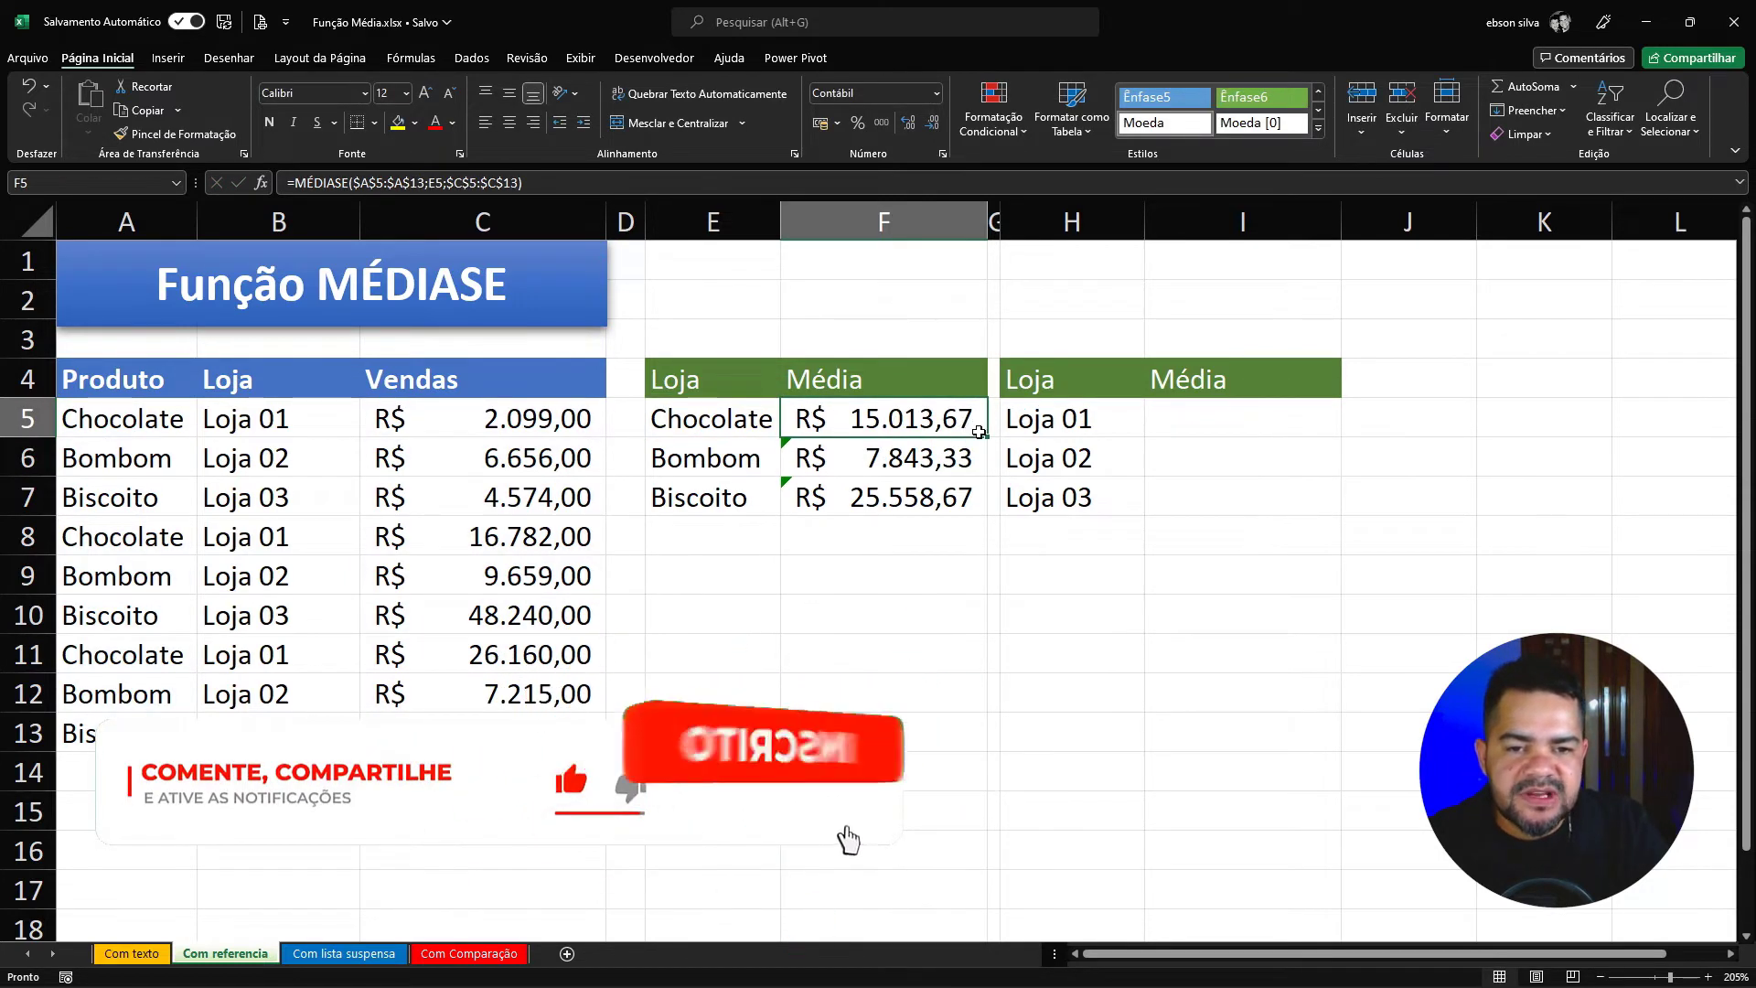
left_click_drag(989, 437, 993, 519)
left_click(869, 534)
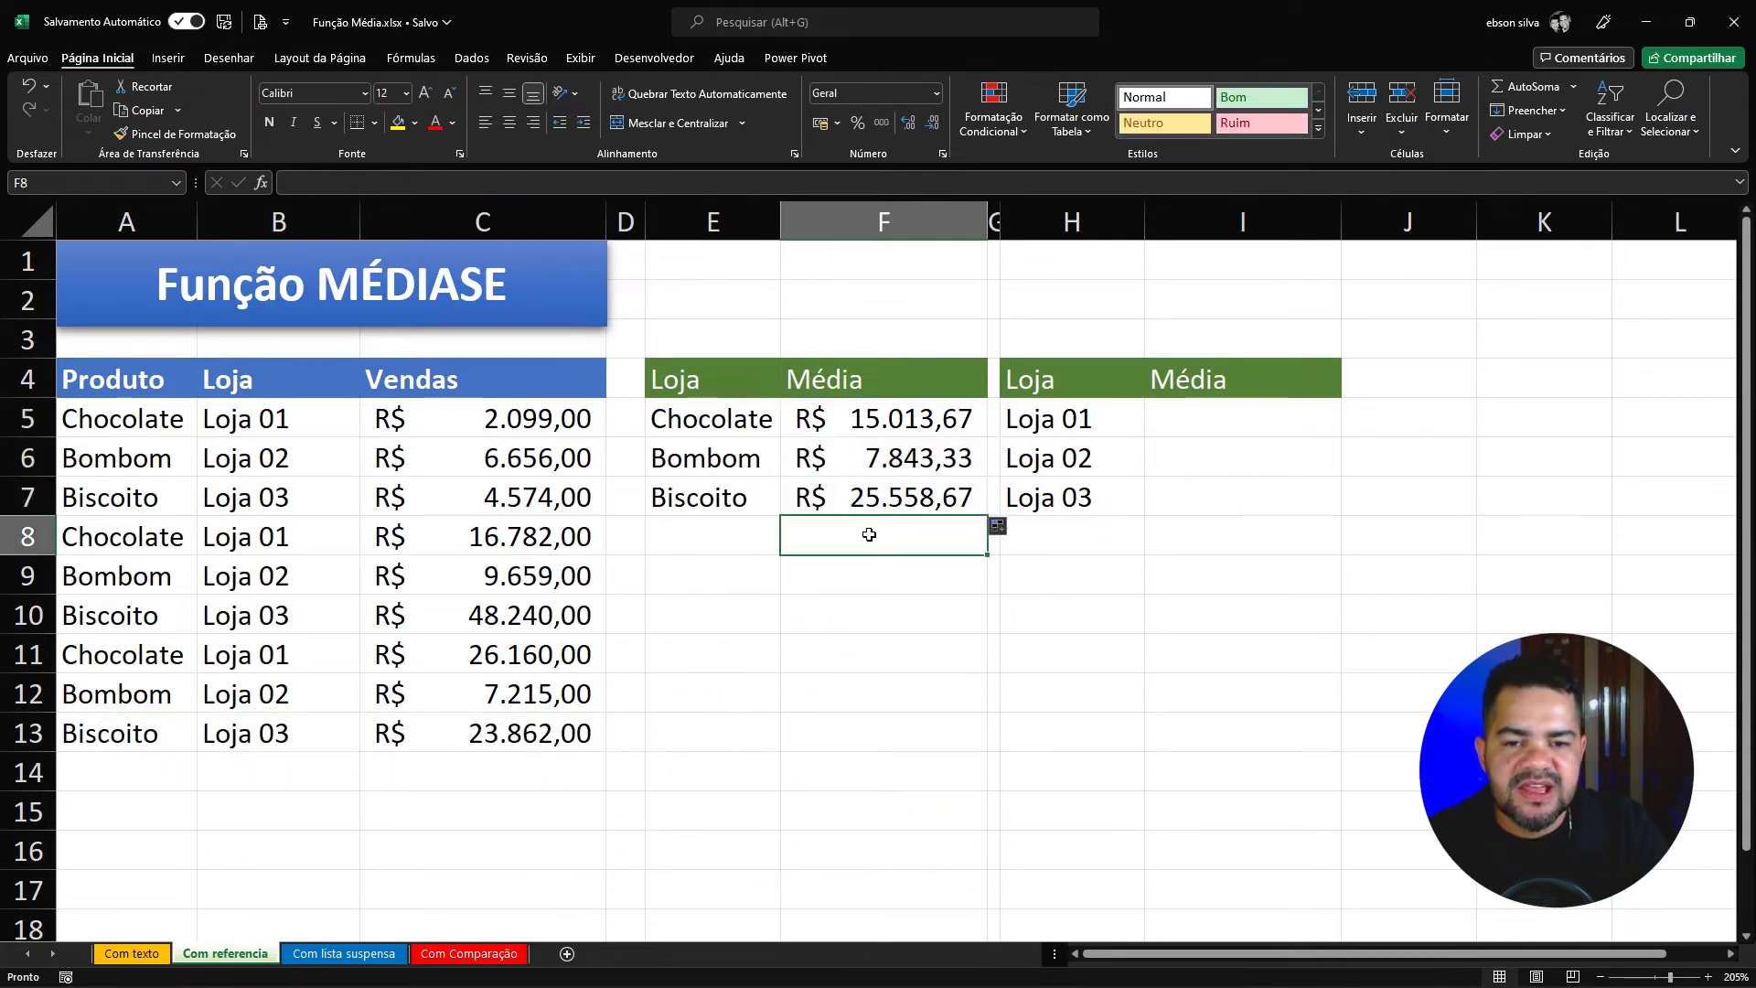
Review the ranges and criterion reference used by the Bombom formula in F6 without changing them
left_click(875, 472)
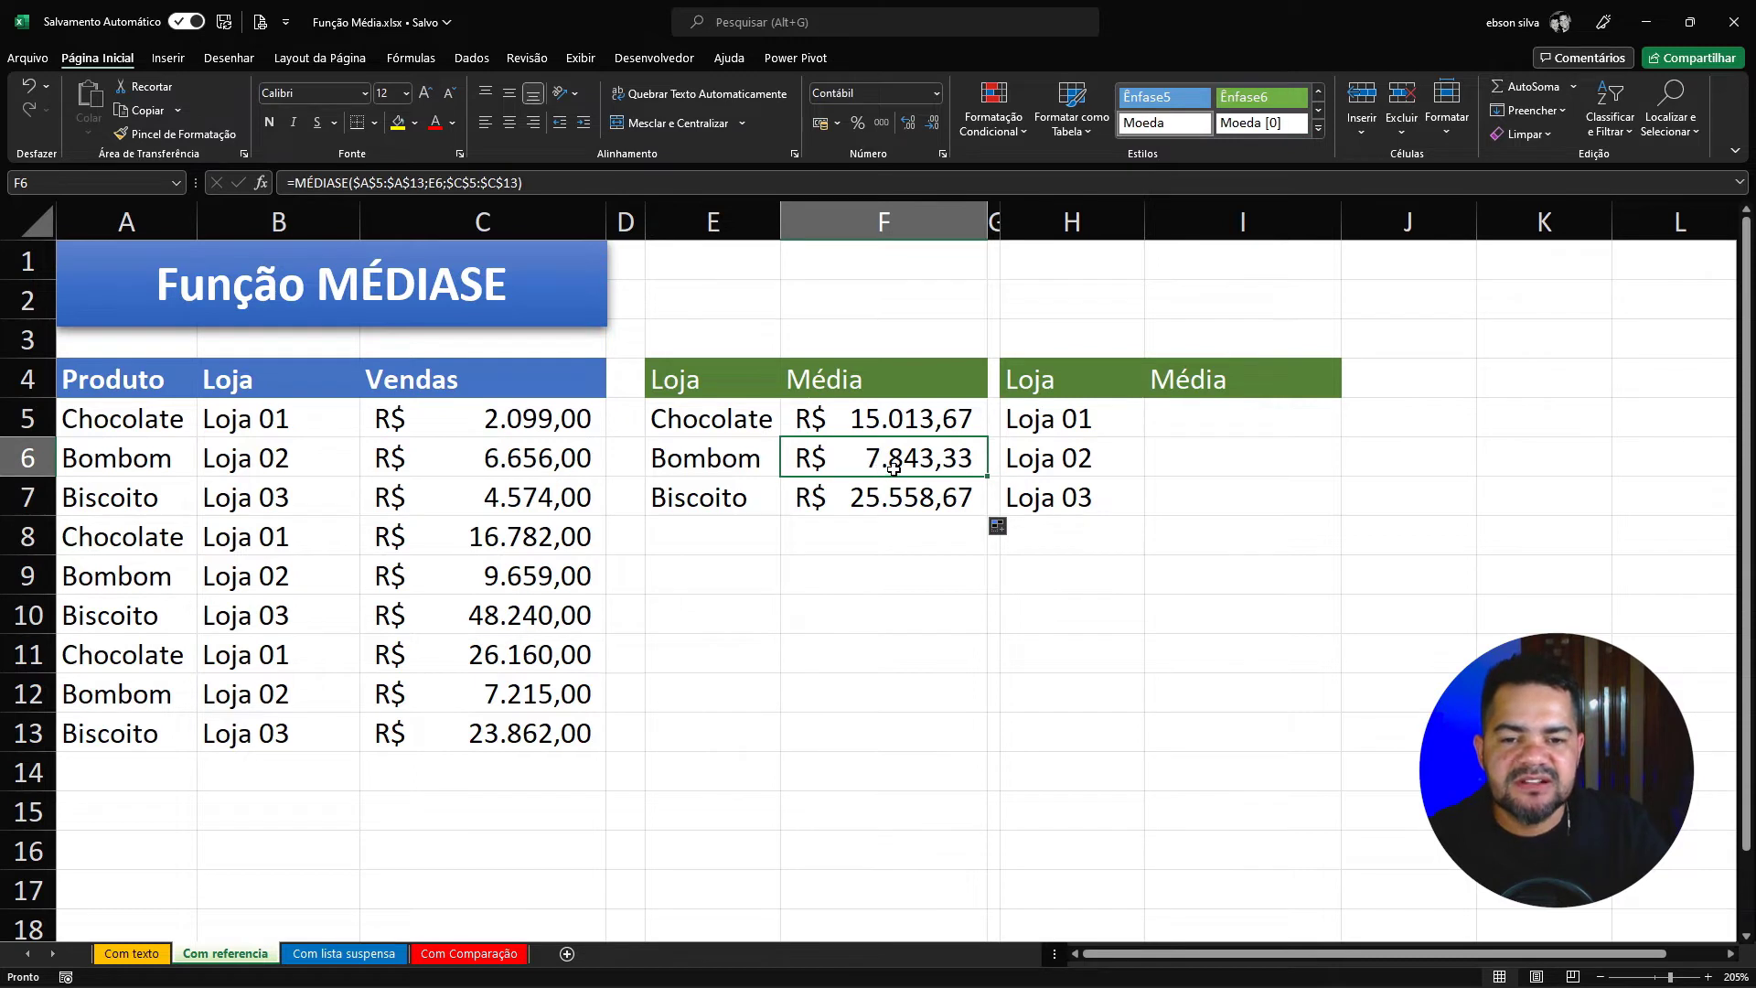
double_click(894, 468)
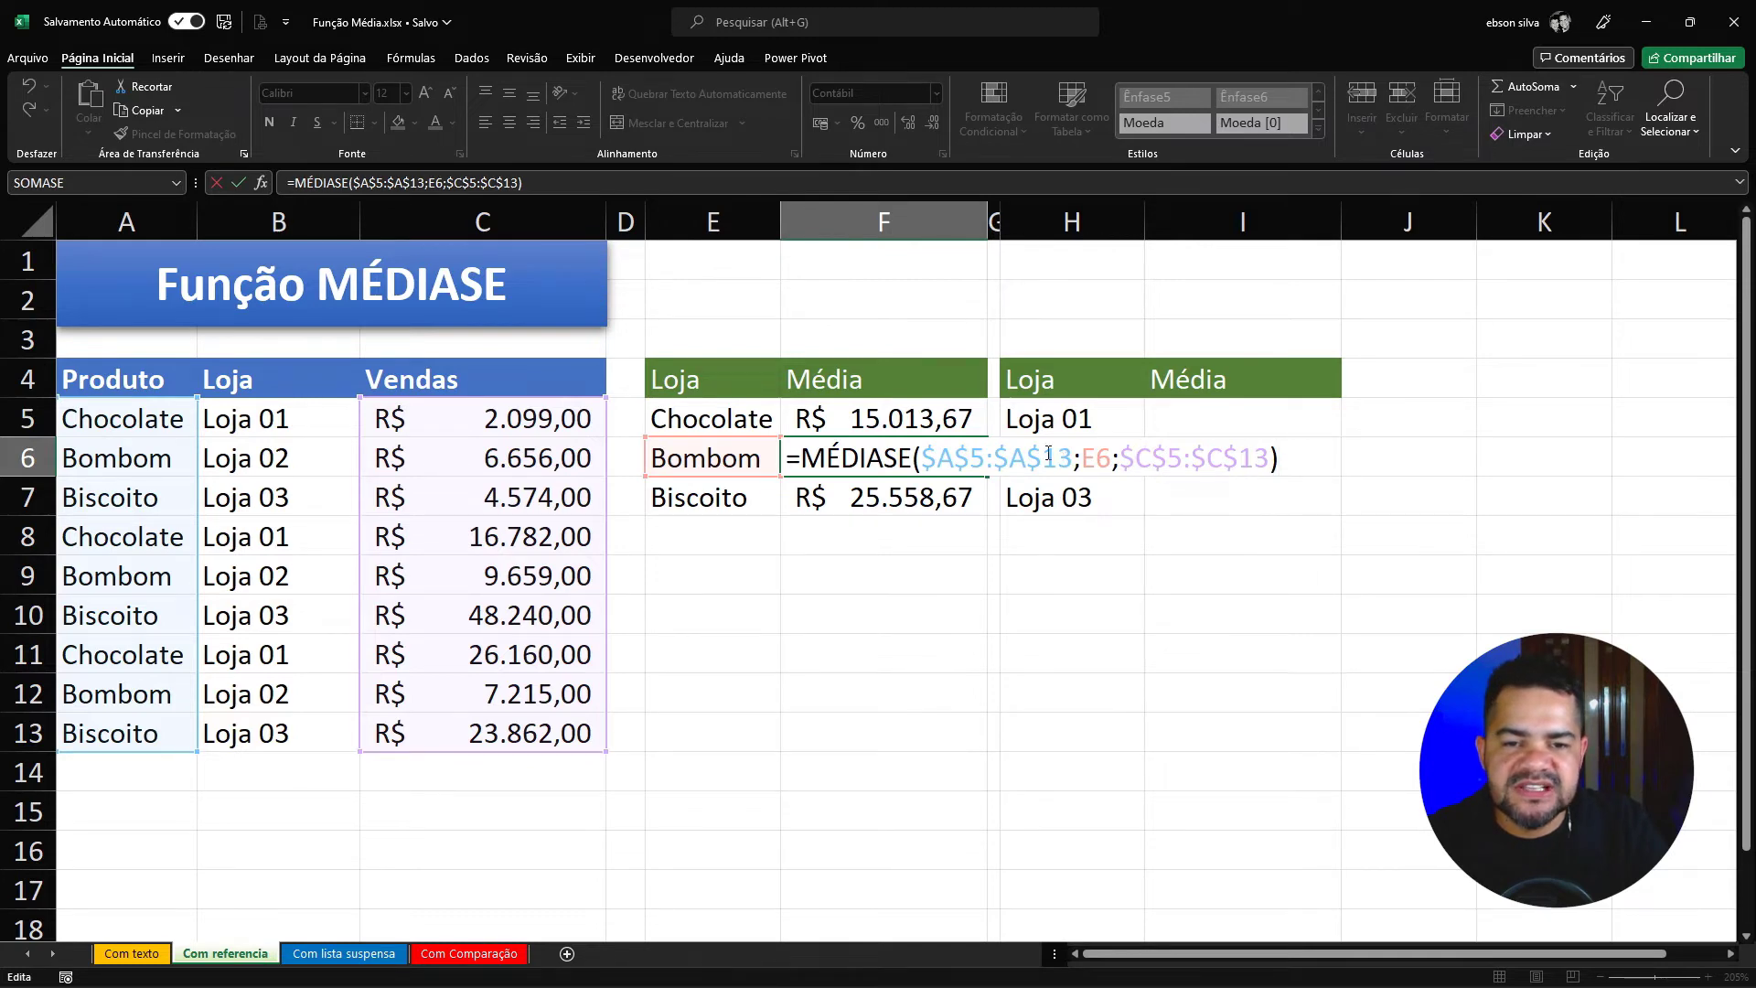
key("Return")
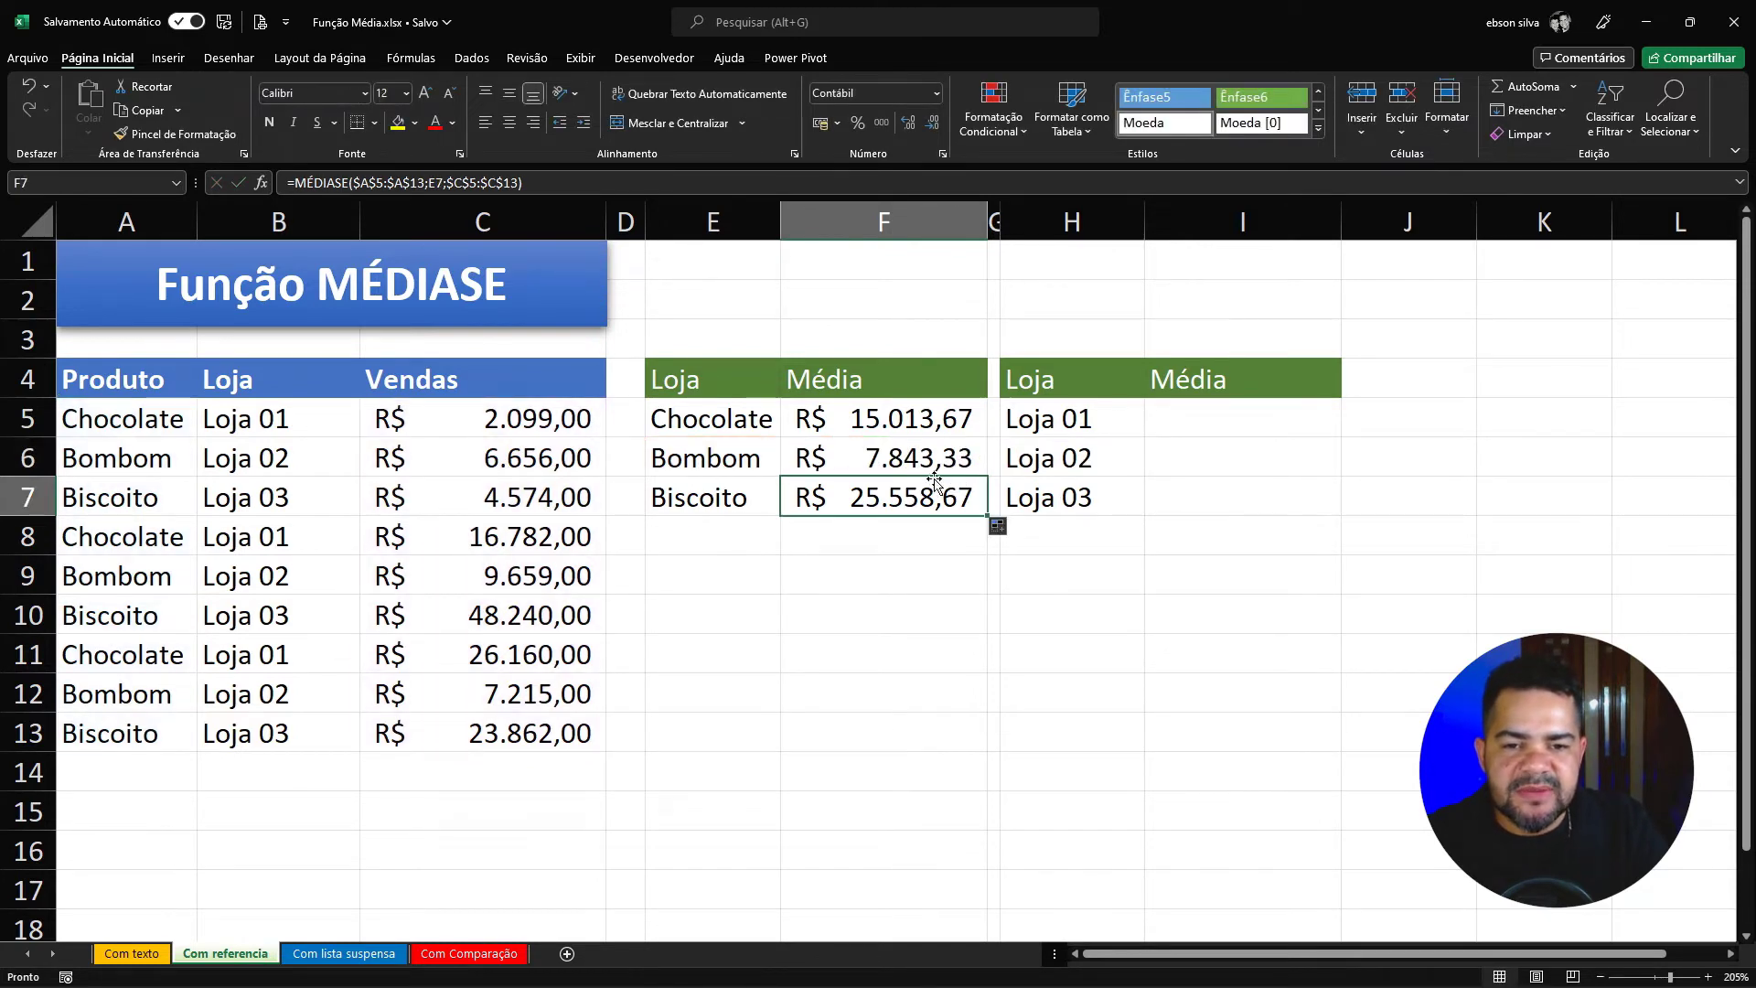
Build a MÉDIASE formula in I5 with B5:B13 as criteria range, H5 as criterion and C5:C13 as average range
left_click(1216, 421)
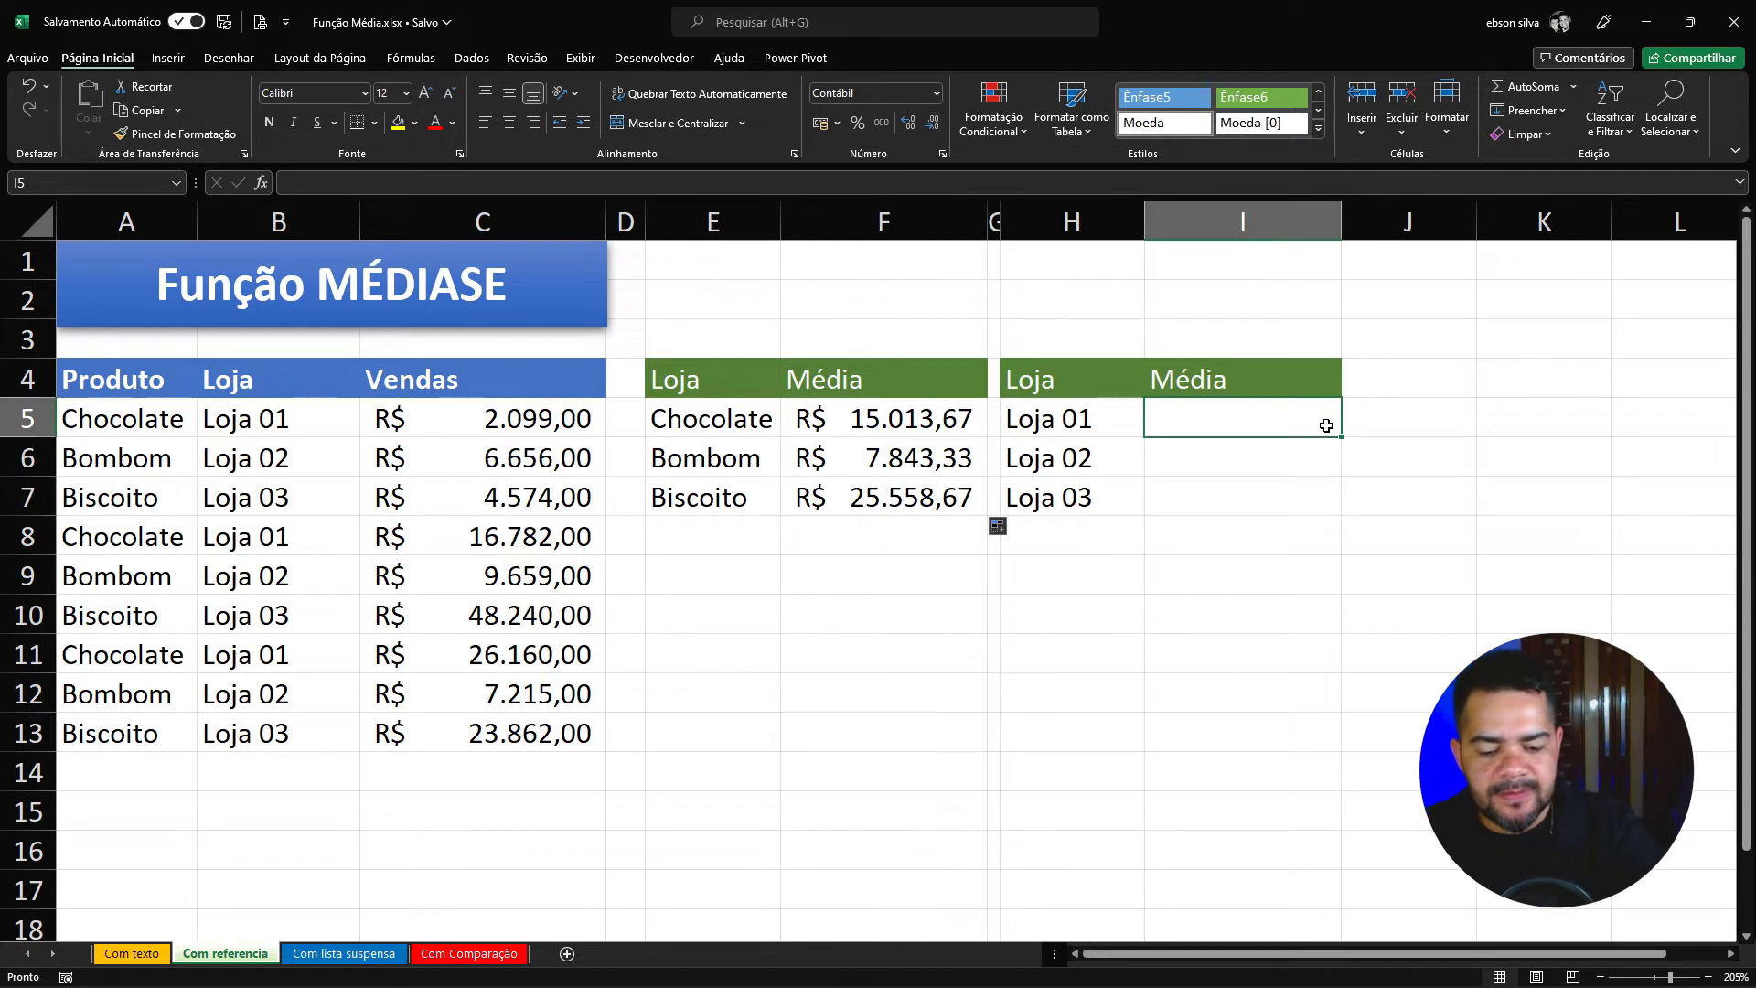
type("=média")
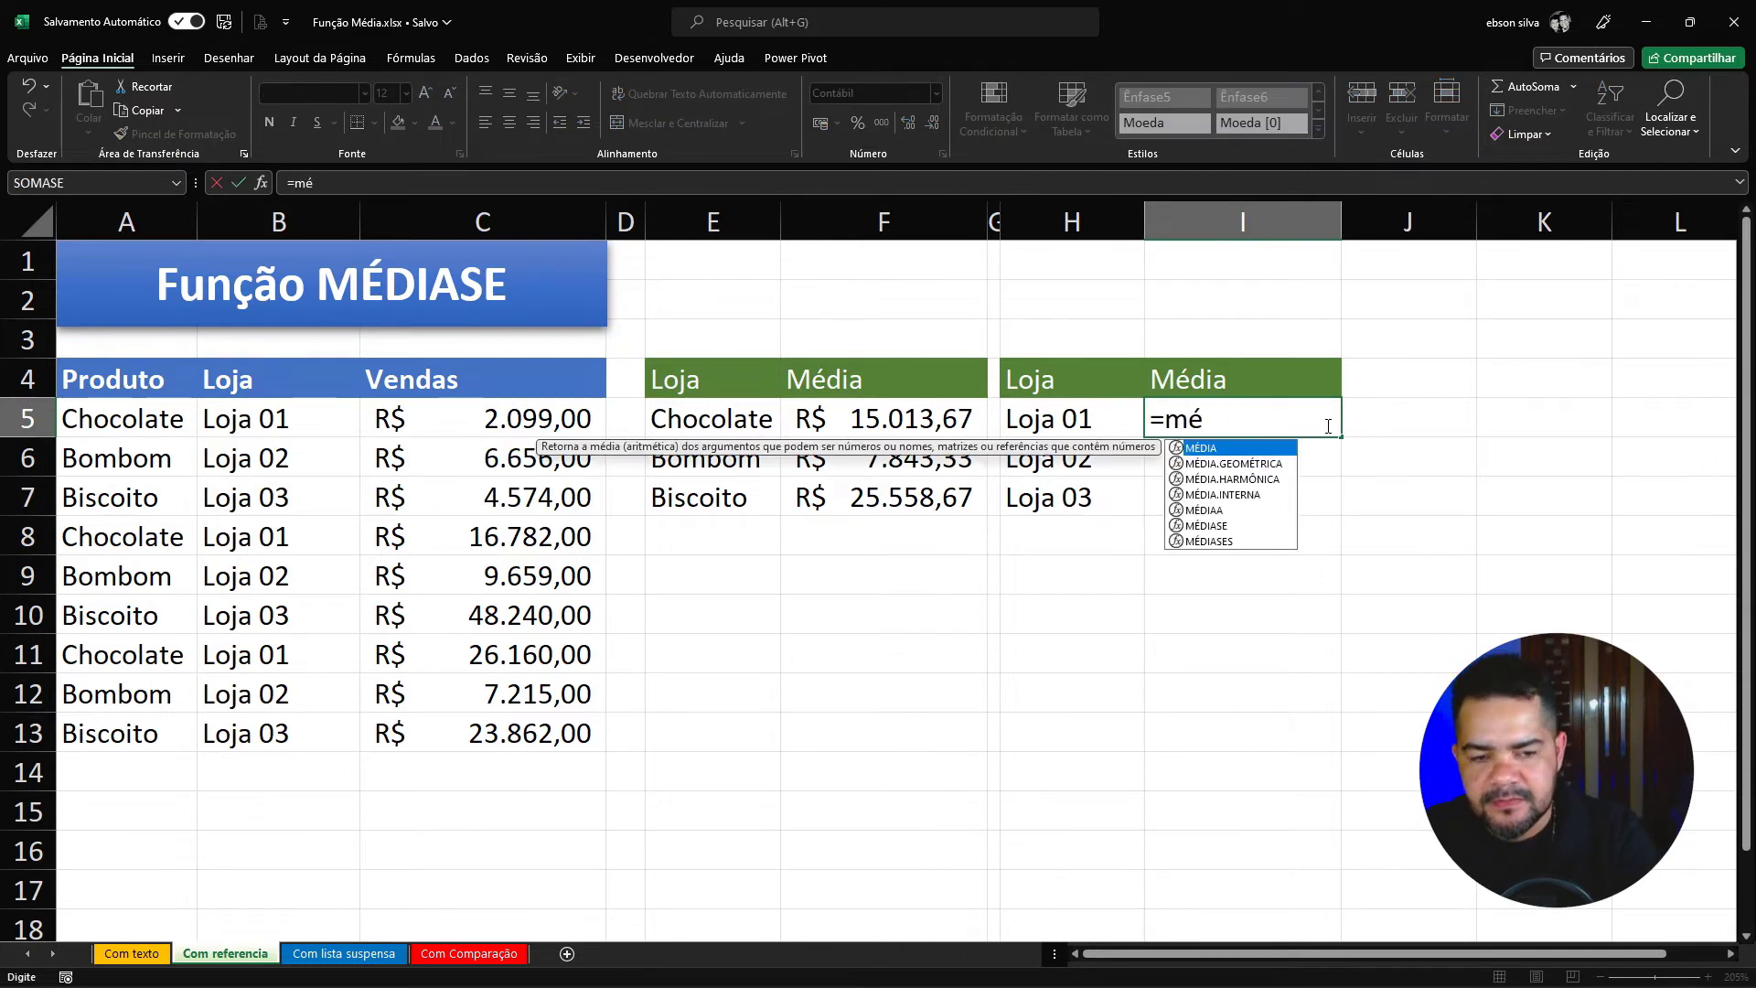
double_click(1221, 526)
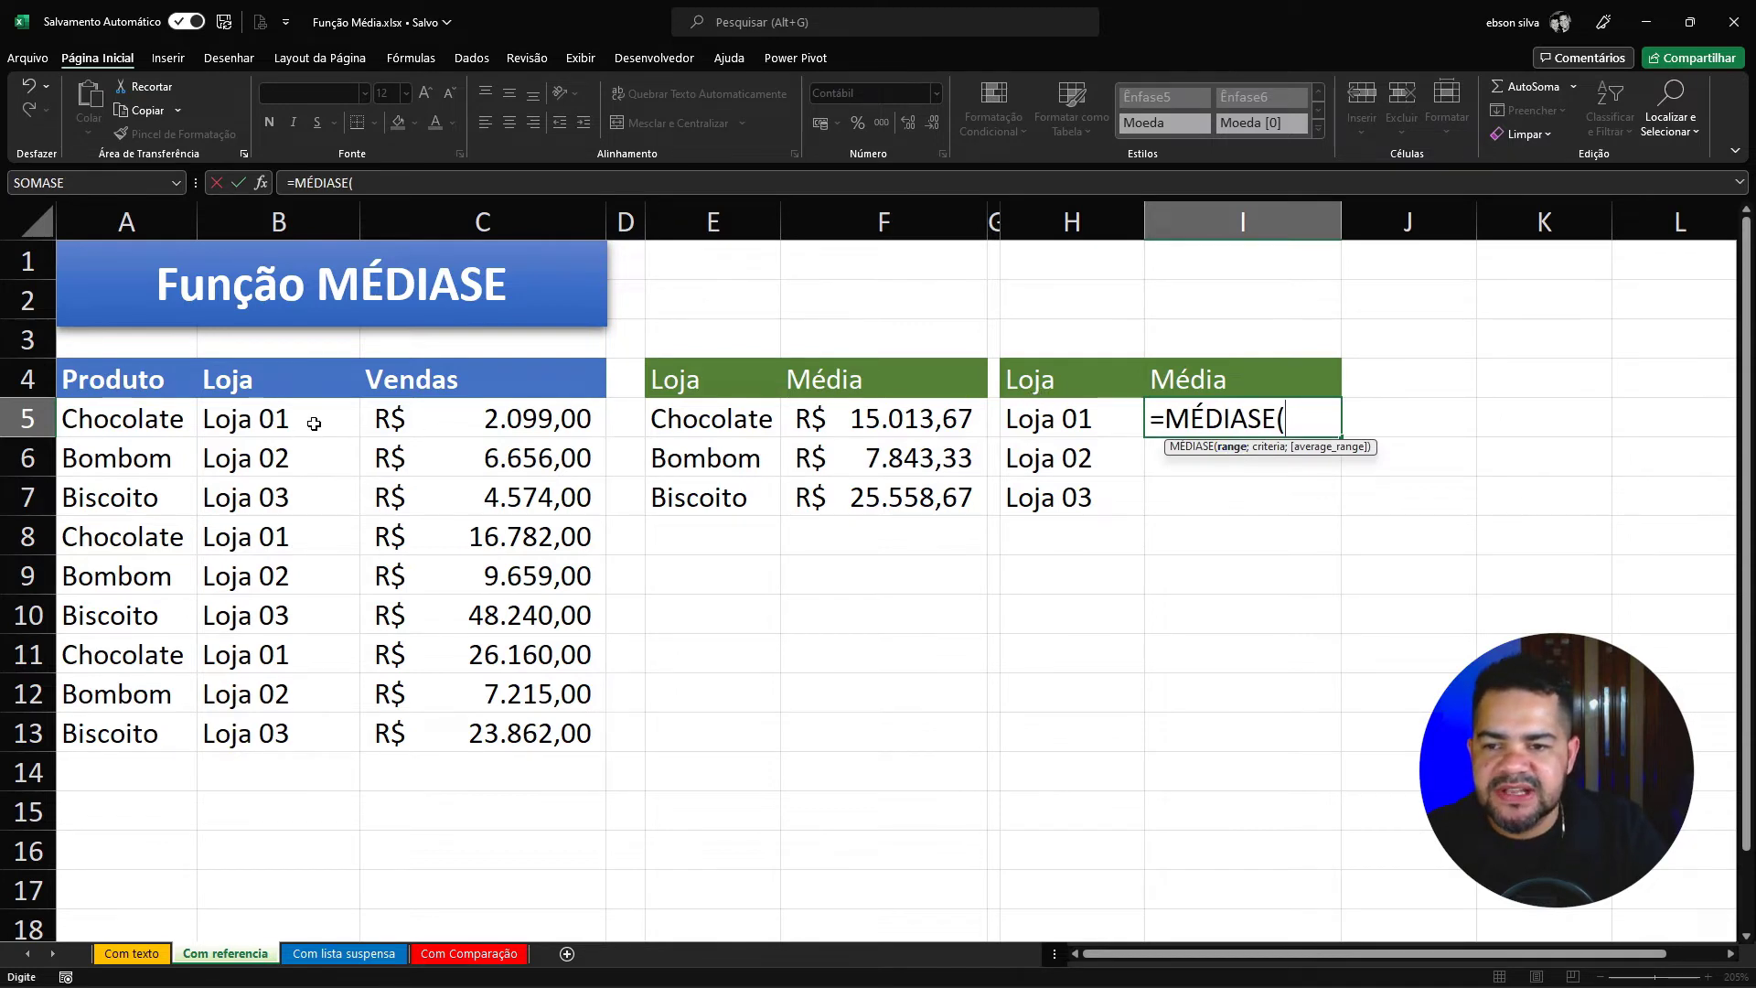
left_click_drag(314, 424, 286, 727)
type(";")
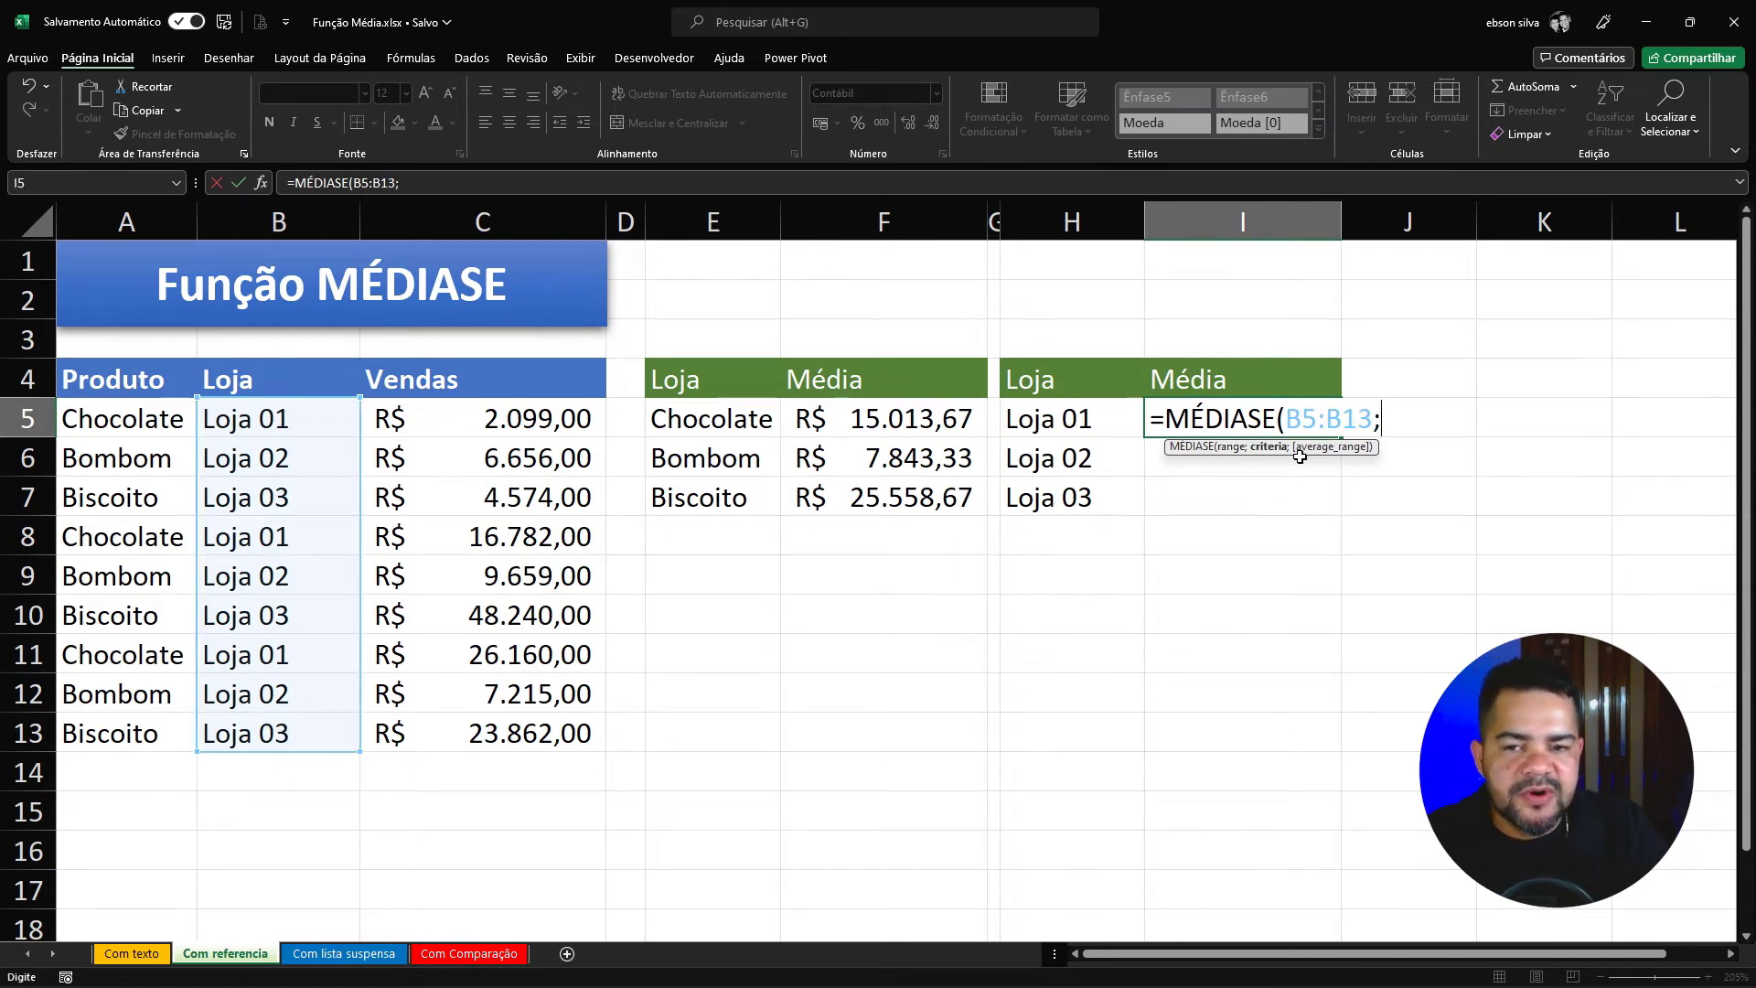
left_click(1091, 416)
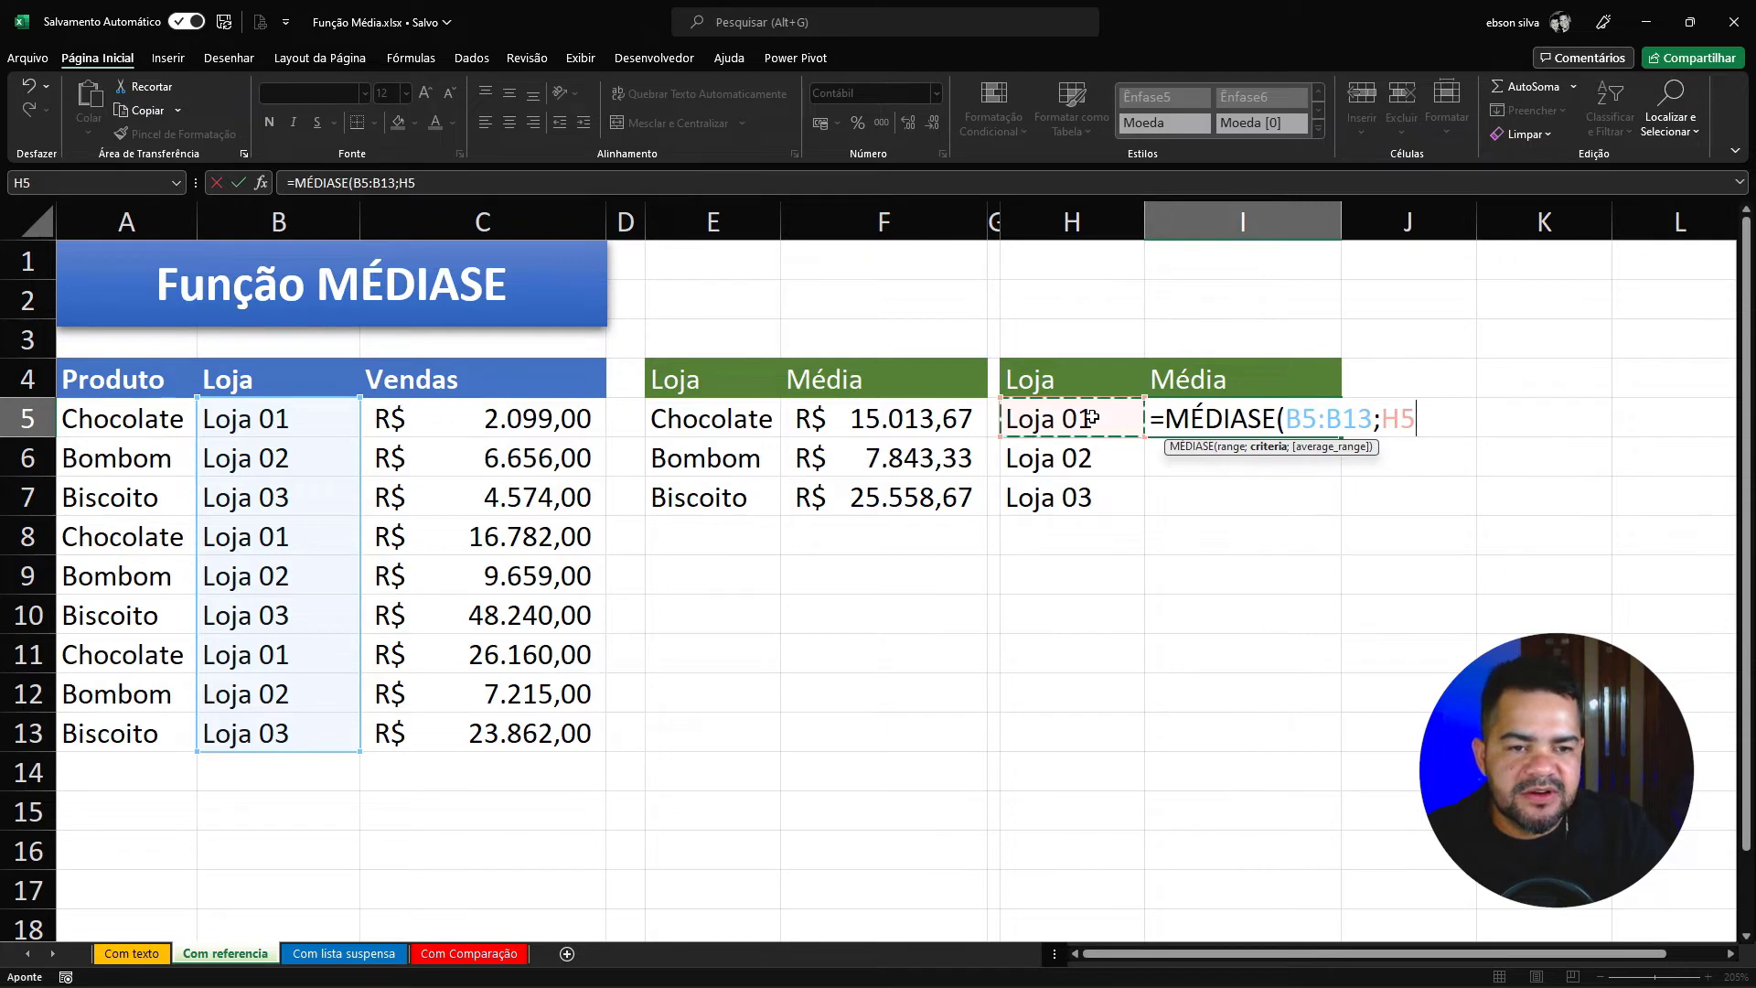
type(";")
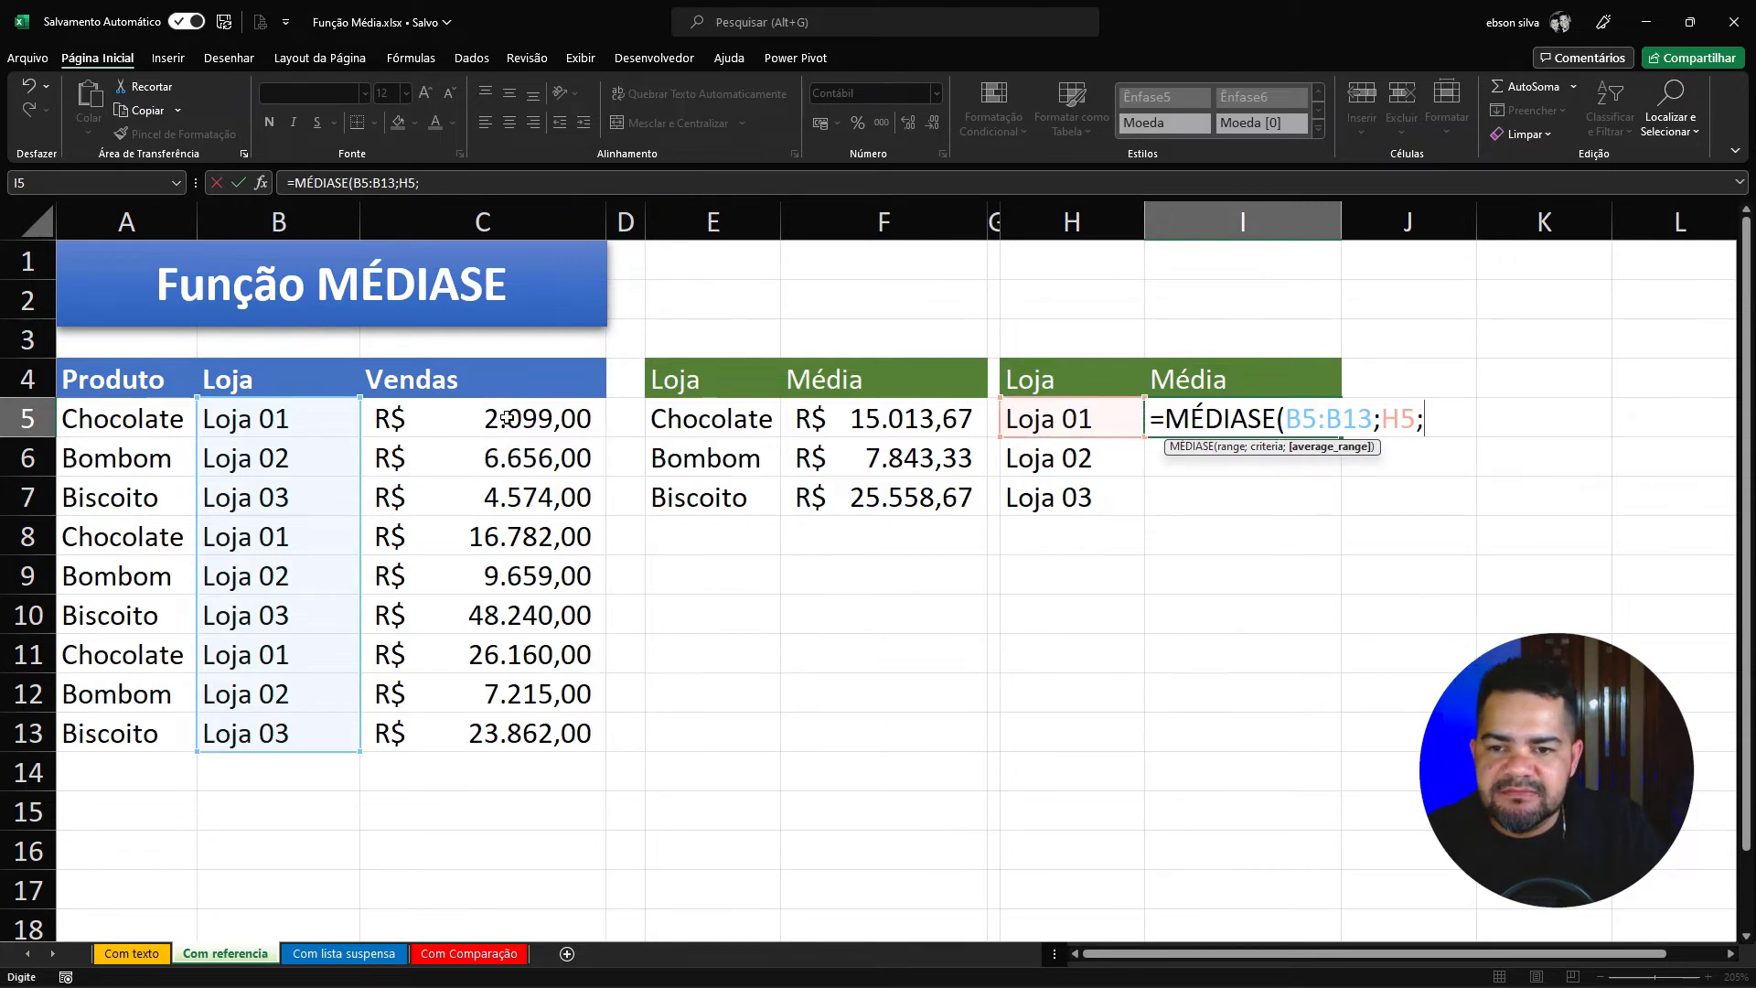
left_click_drag(493, 418, 502, 718)
type(")")
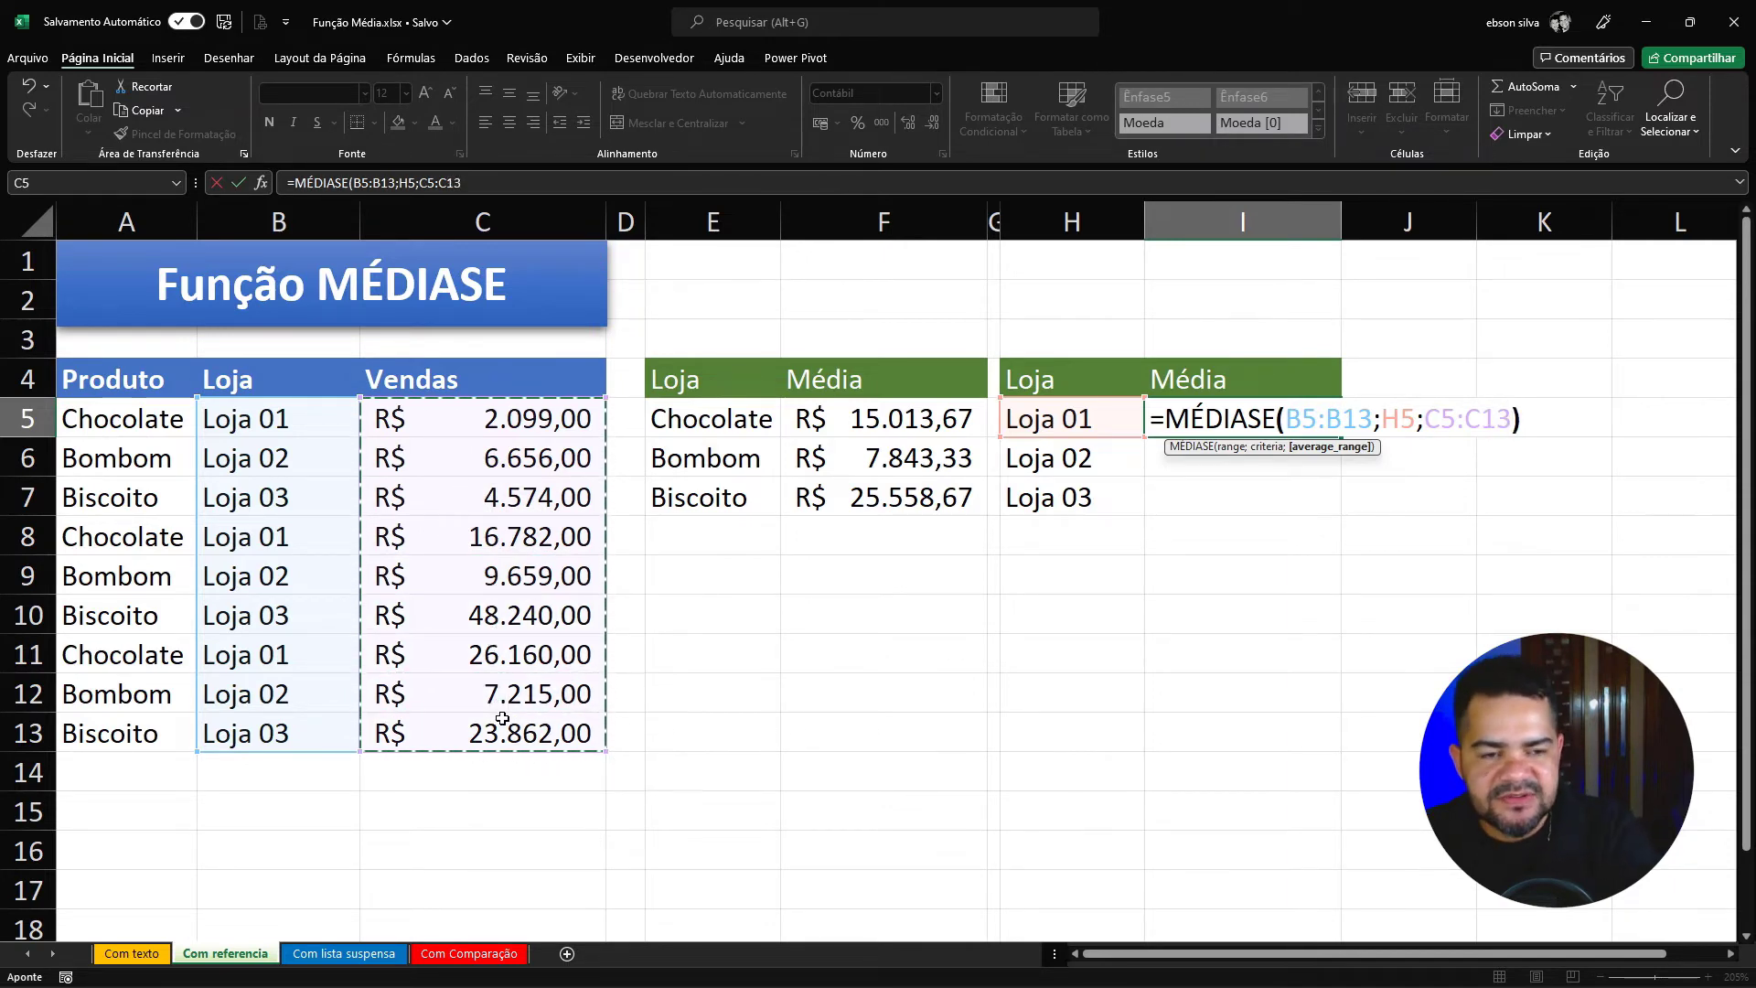
Make the I5 formula's ranges absolute as $B$5:$B$13 and $C$5:$C$13, keep H5 relative, and enter the formula
left_click(1309, 413)
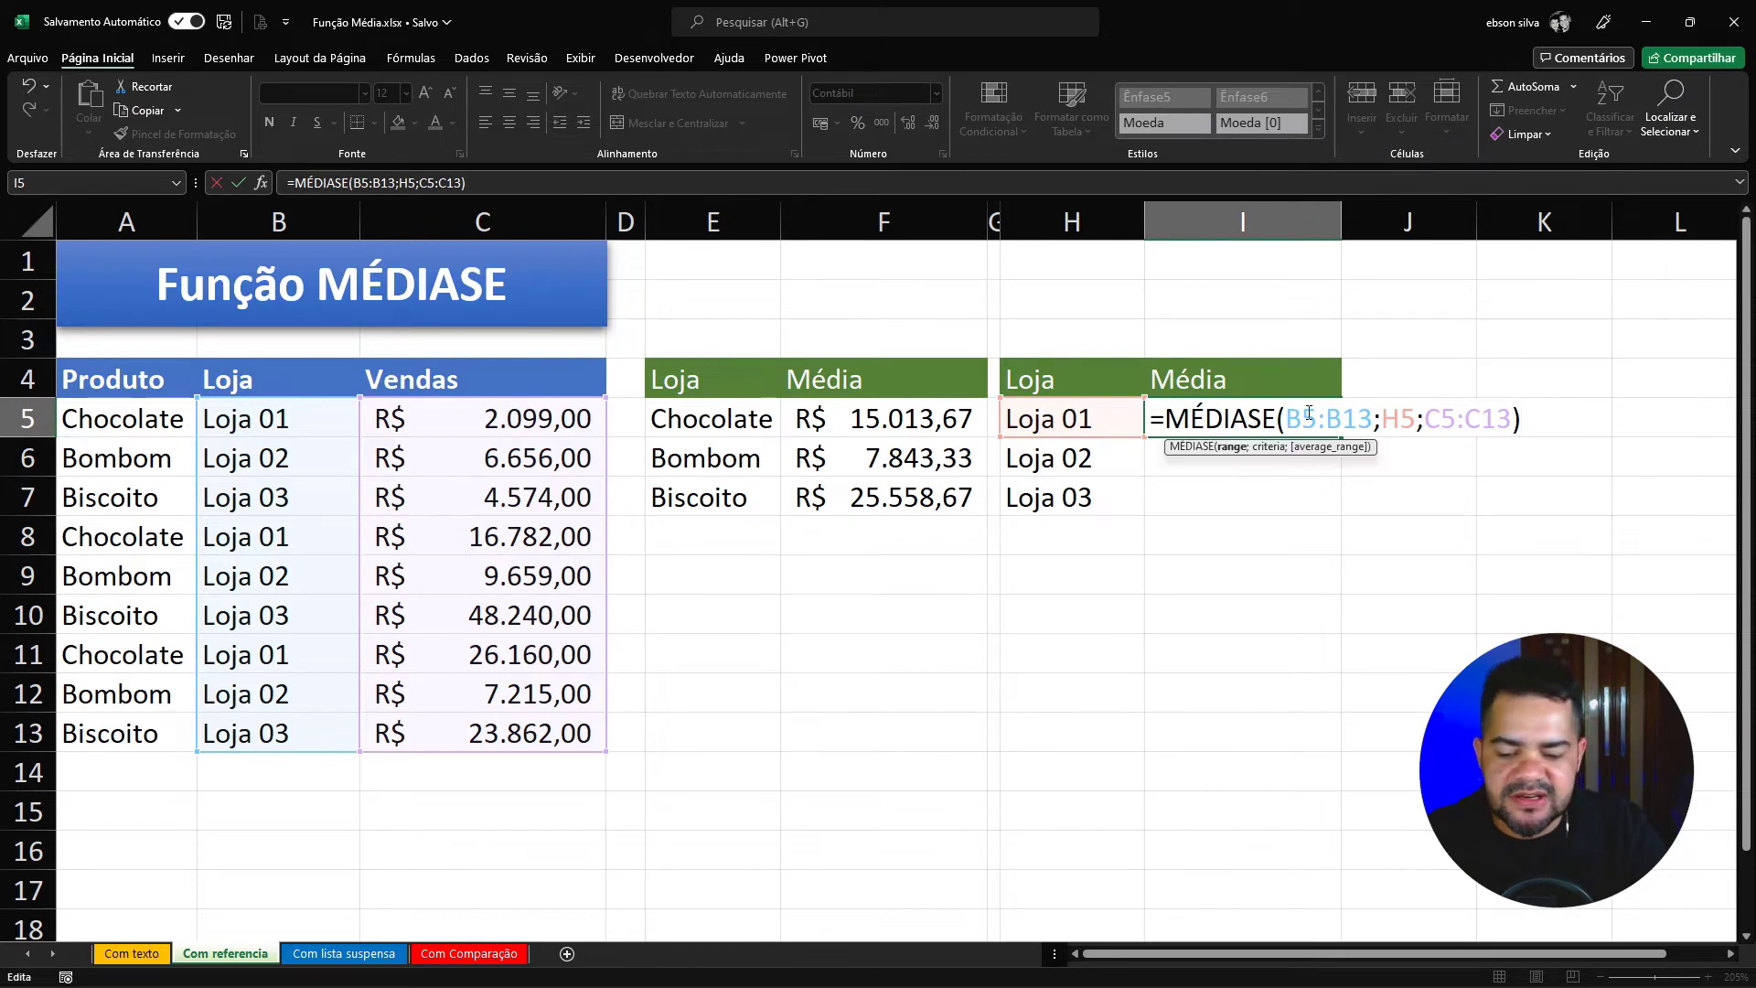
key("F4")
left_click(1374, 418)
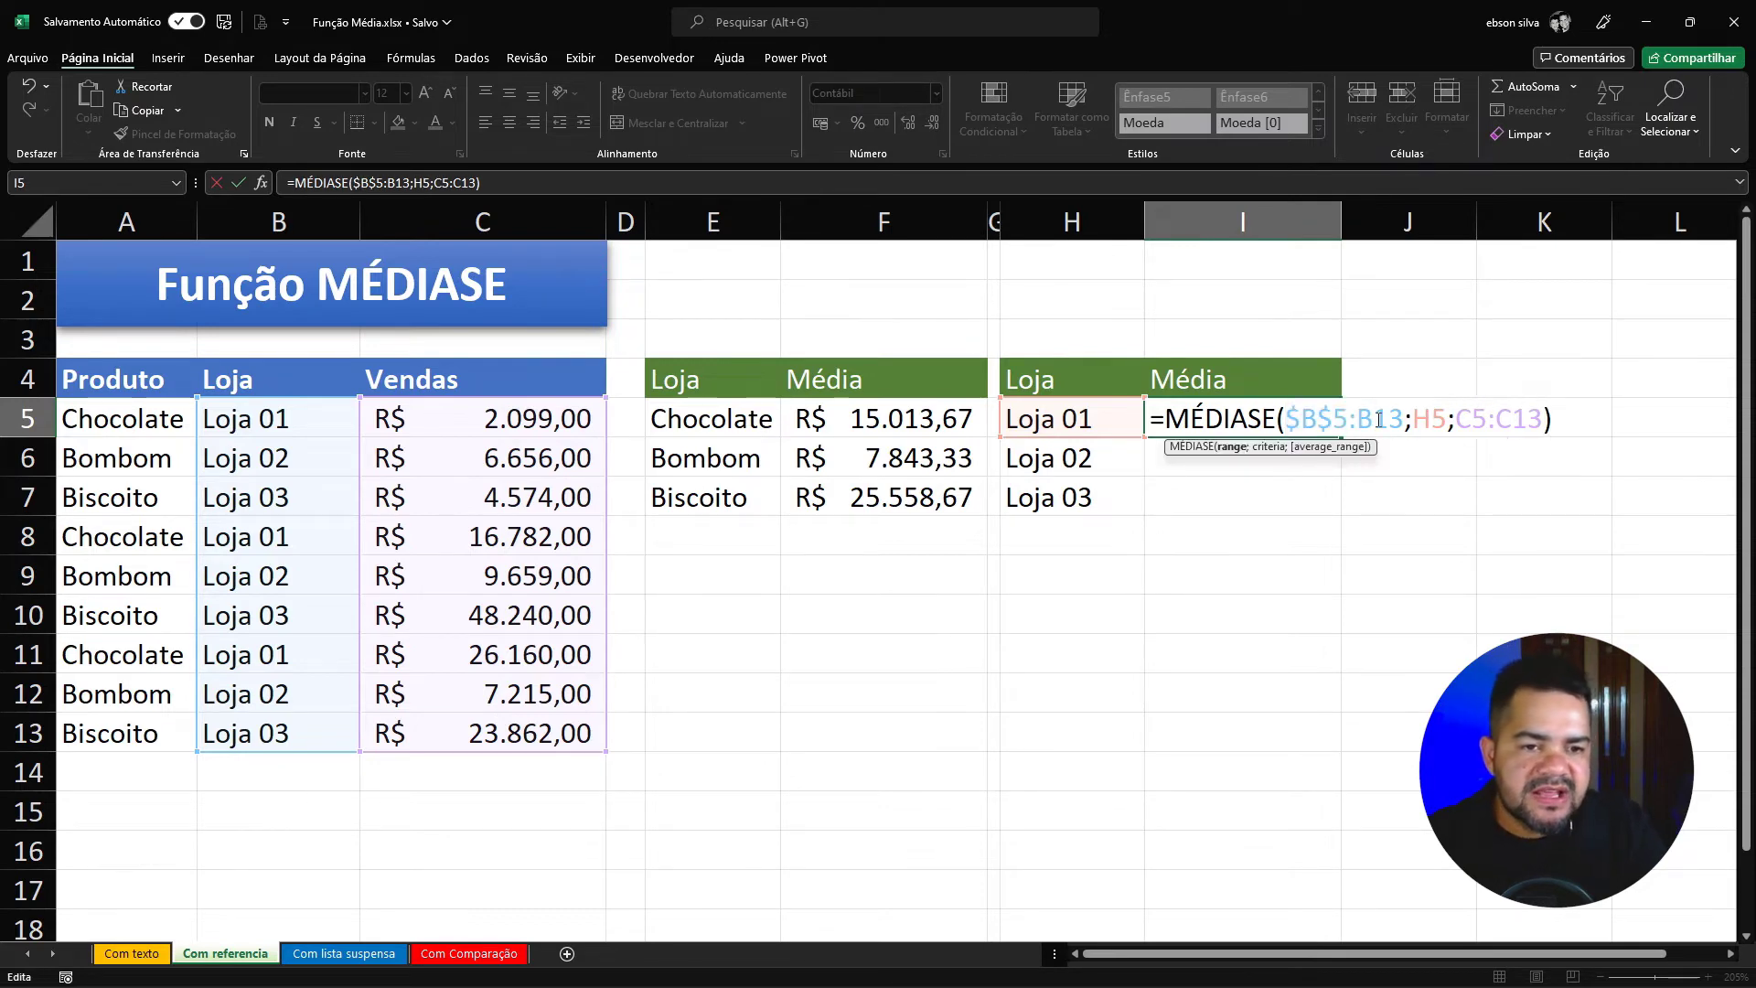
key("F4")
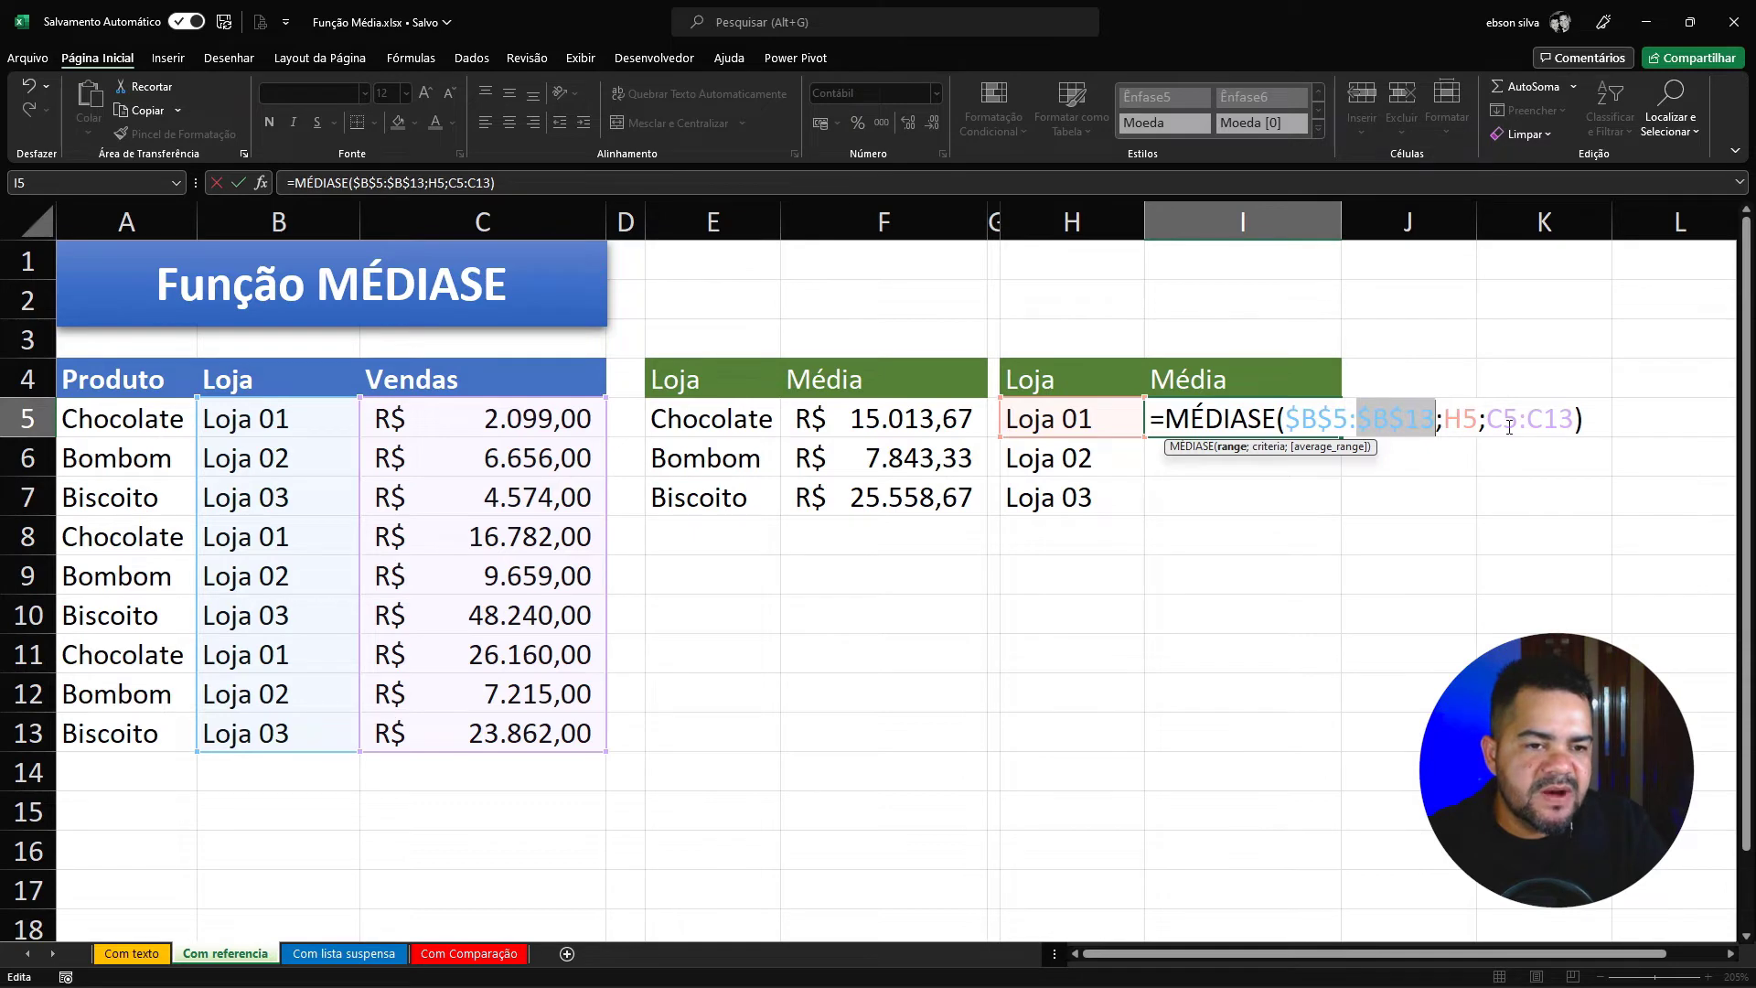
left_click(1509, 427)
key("F4")
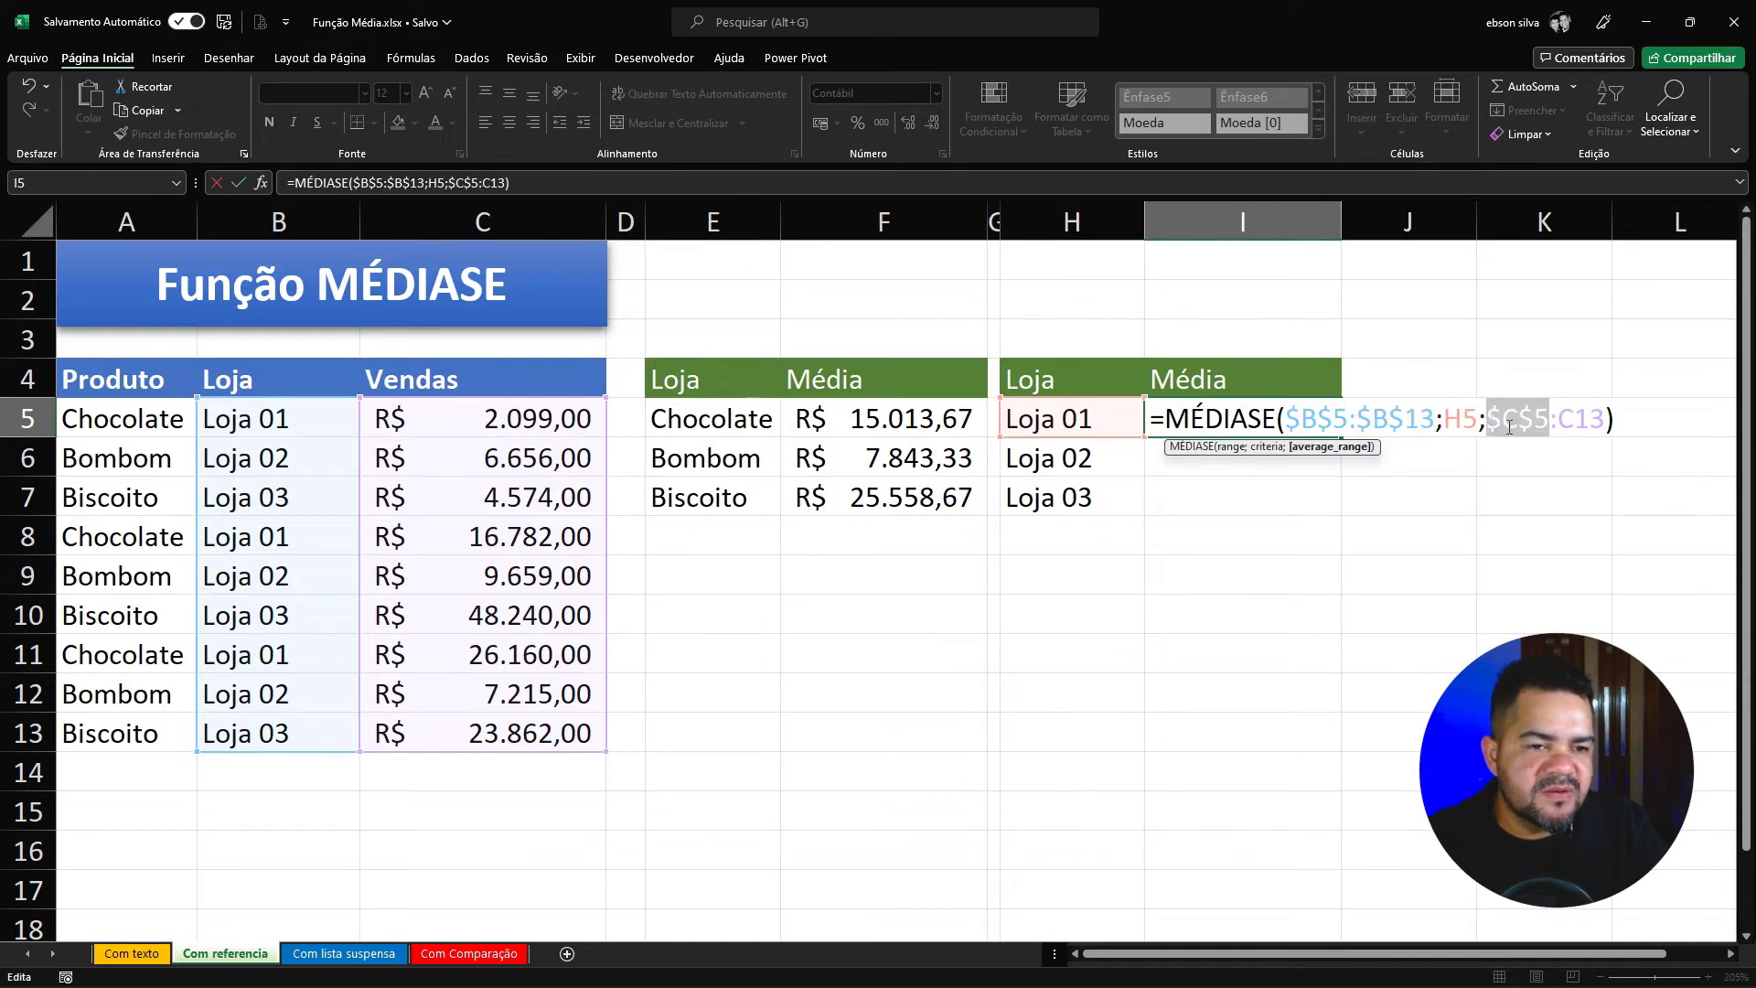
left_click(1574, 425)
key("F4")
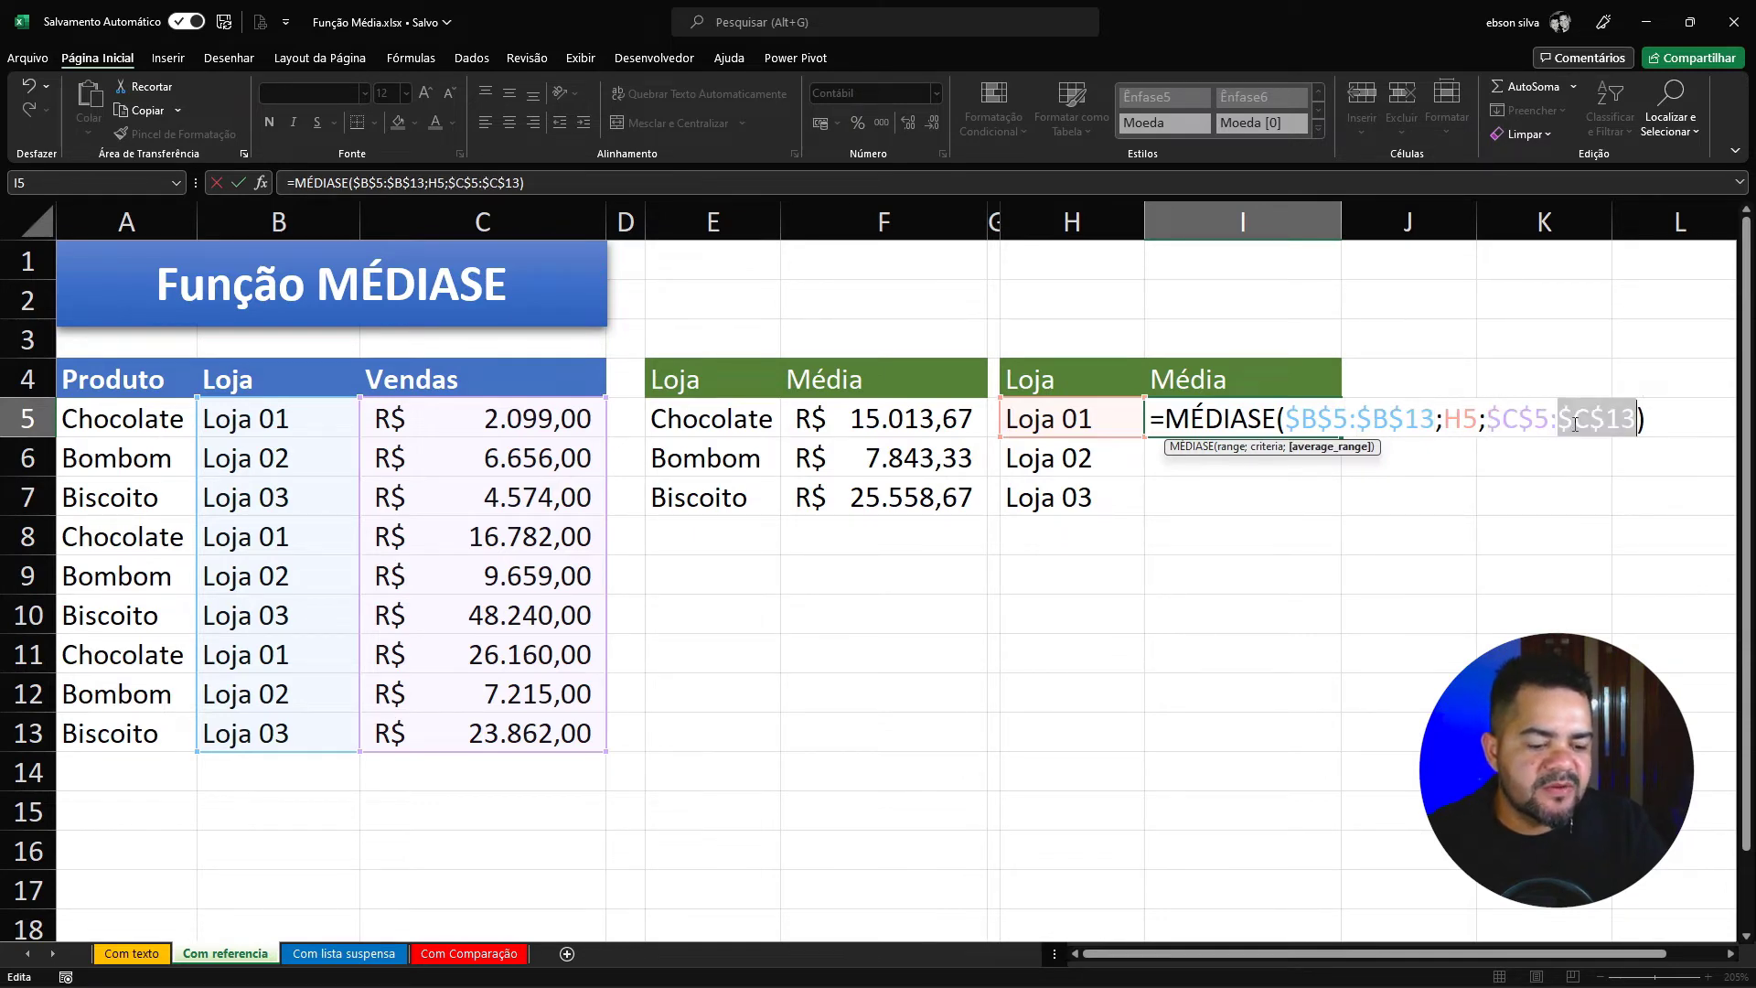
key("Return")
Fill the I5 store average formula down through I7 and check the copied formula
left_click(1327, 423)
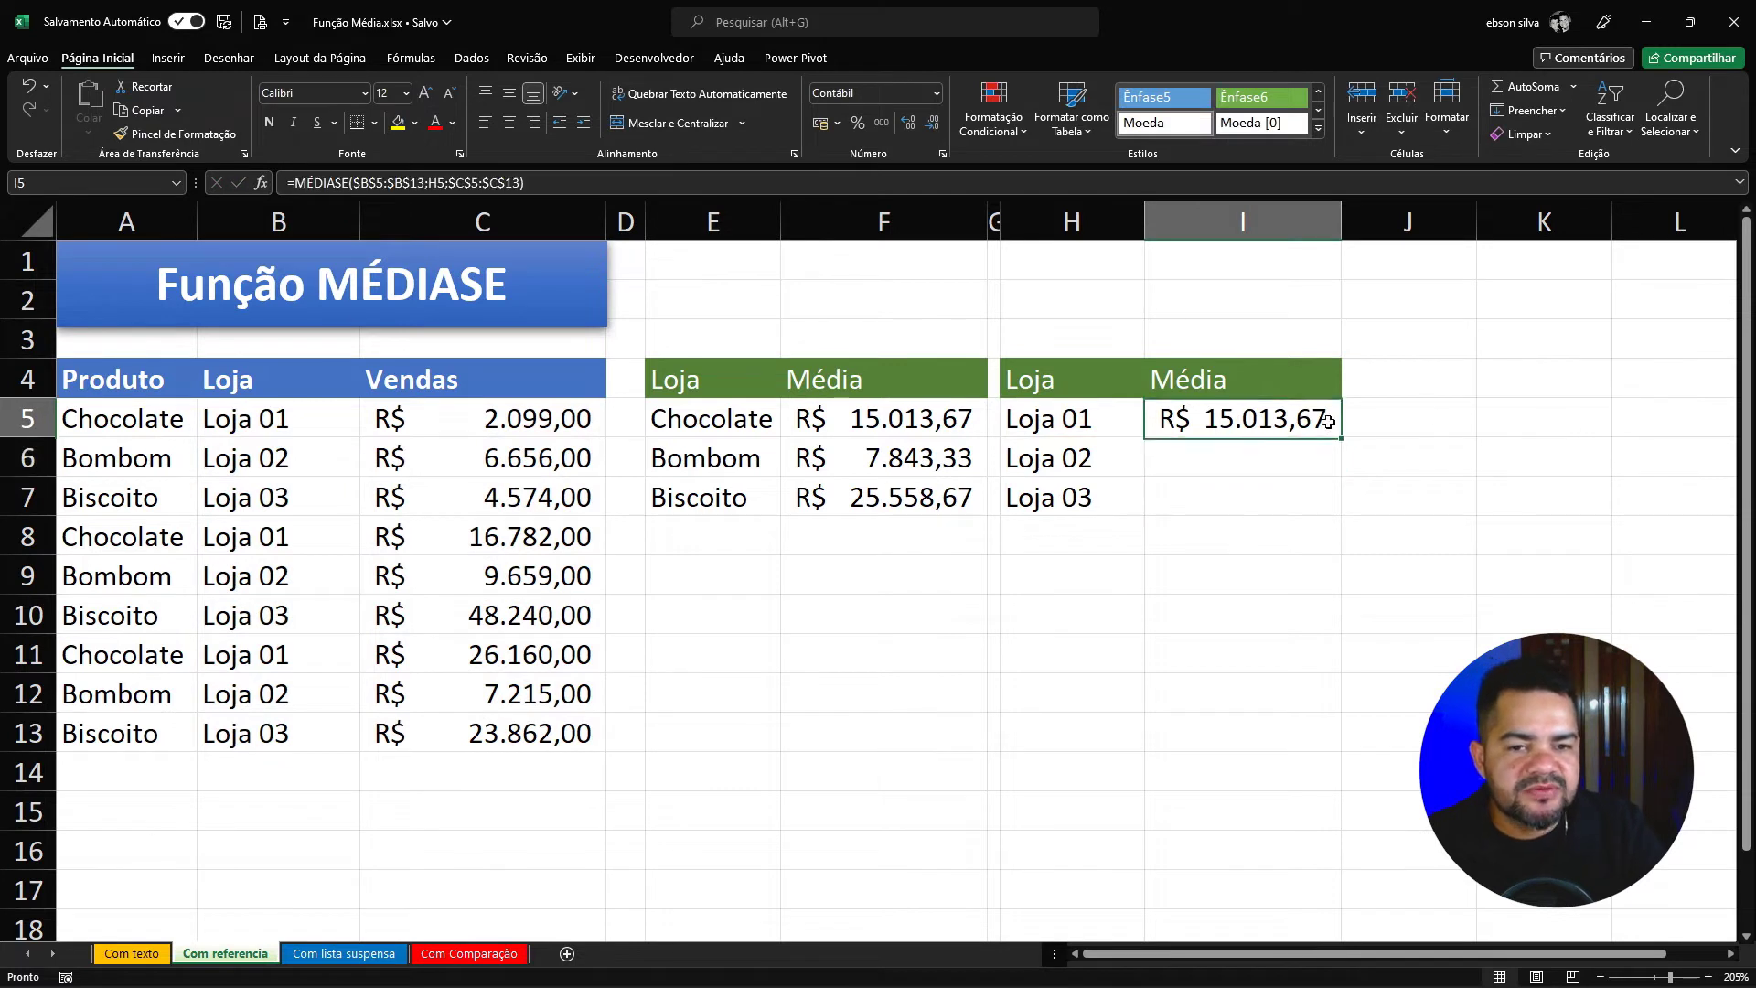
left_click_drag(1341, 437, 1343, 512)
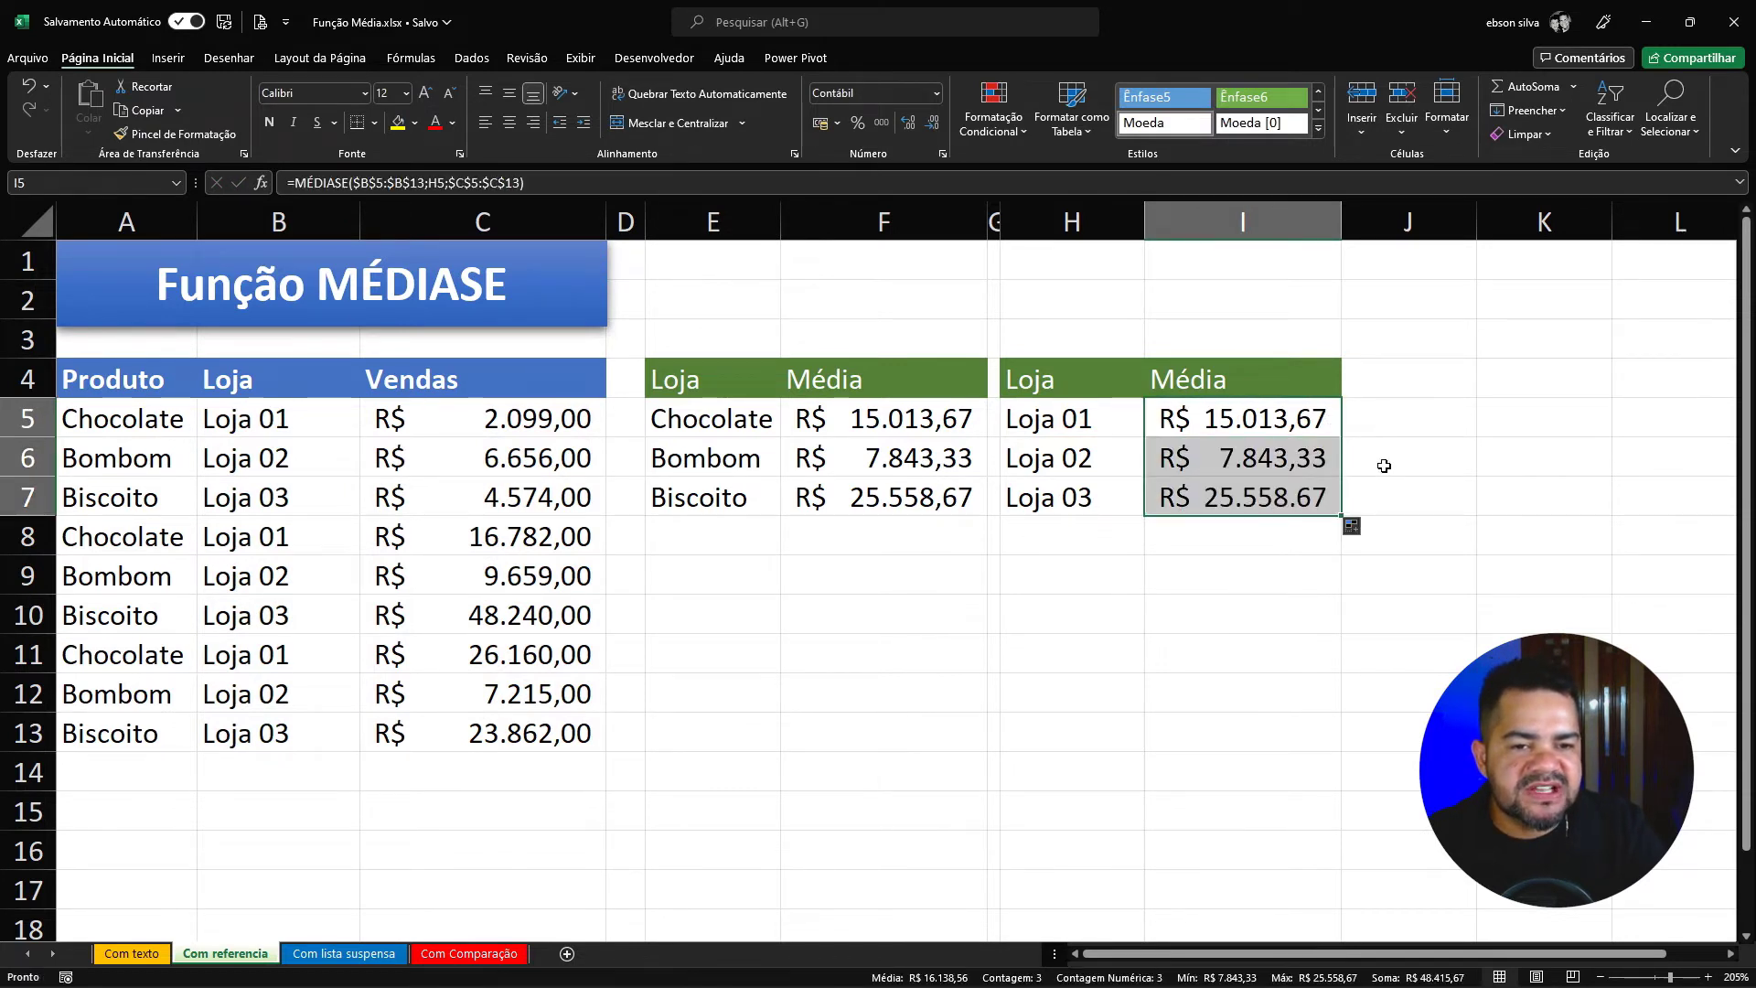
left_click(1265, 419)
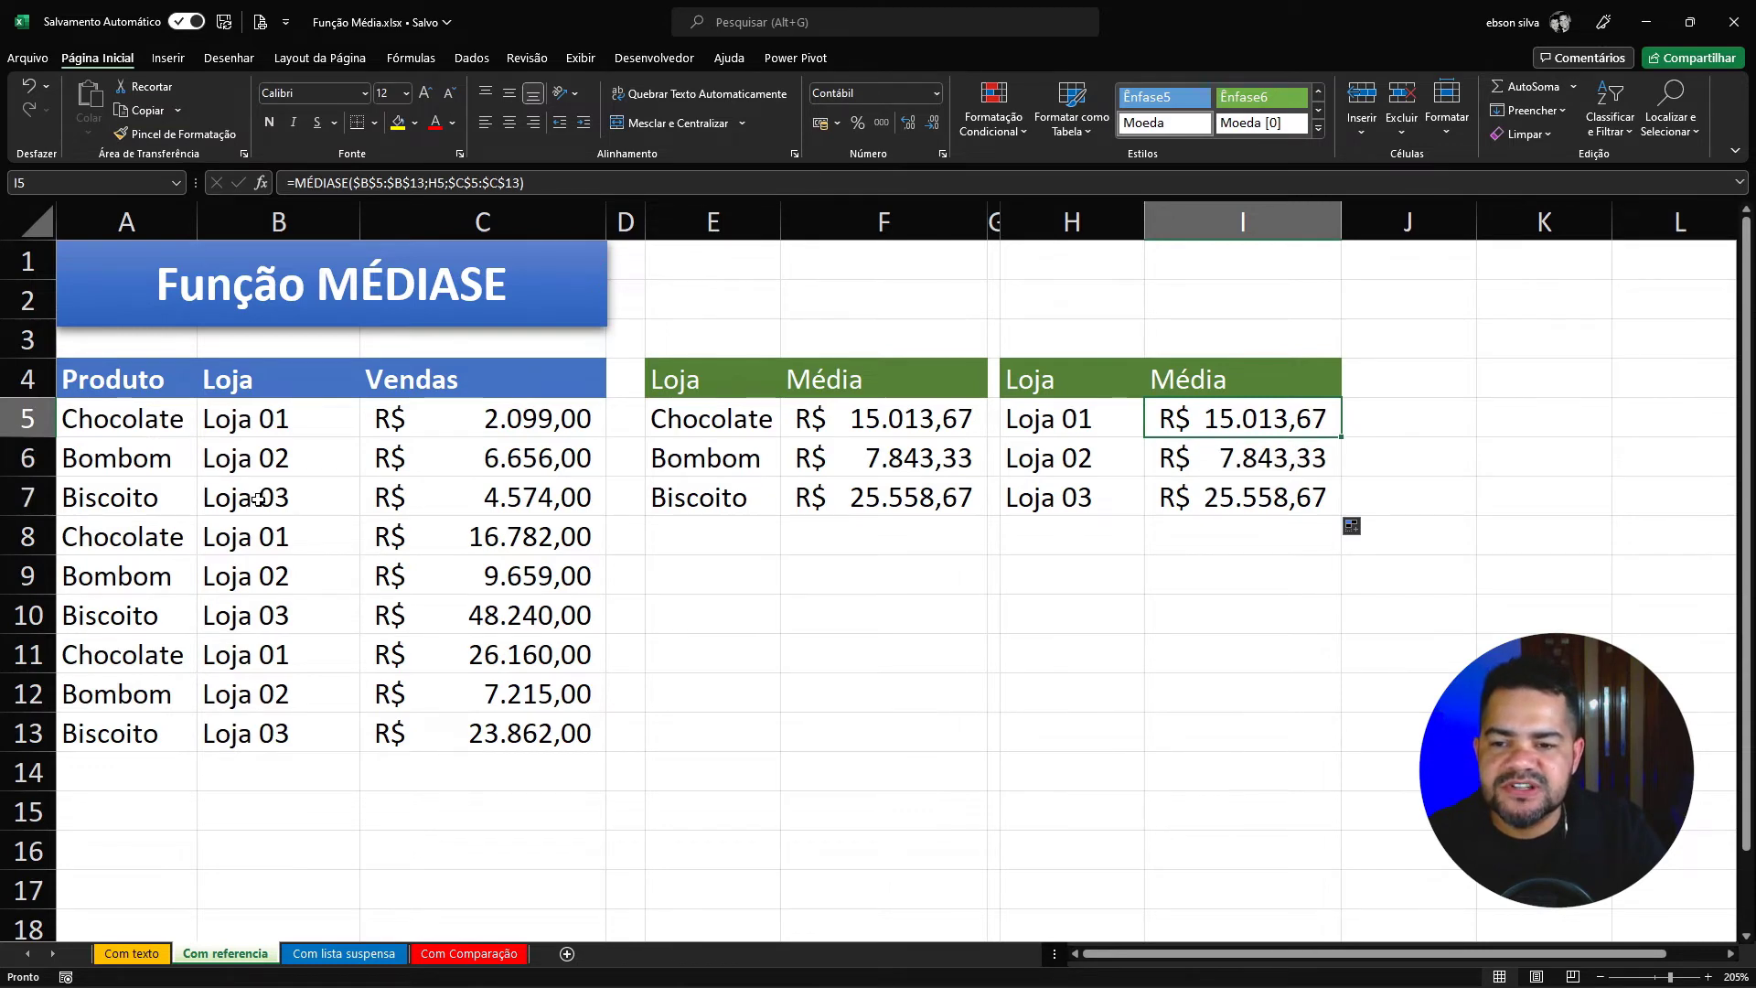
left_click(1257, 484)
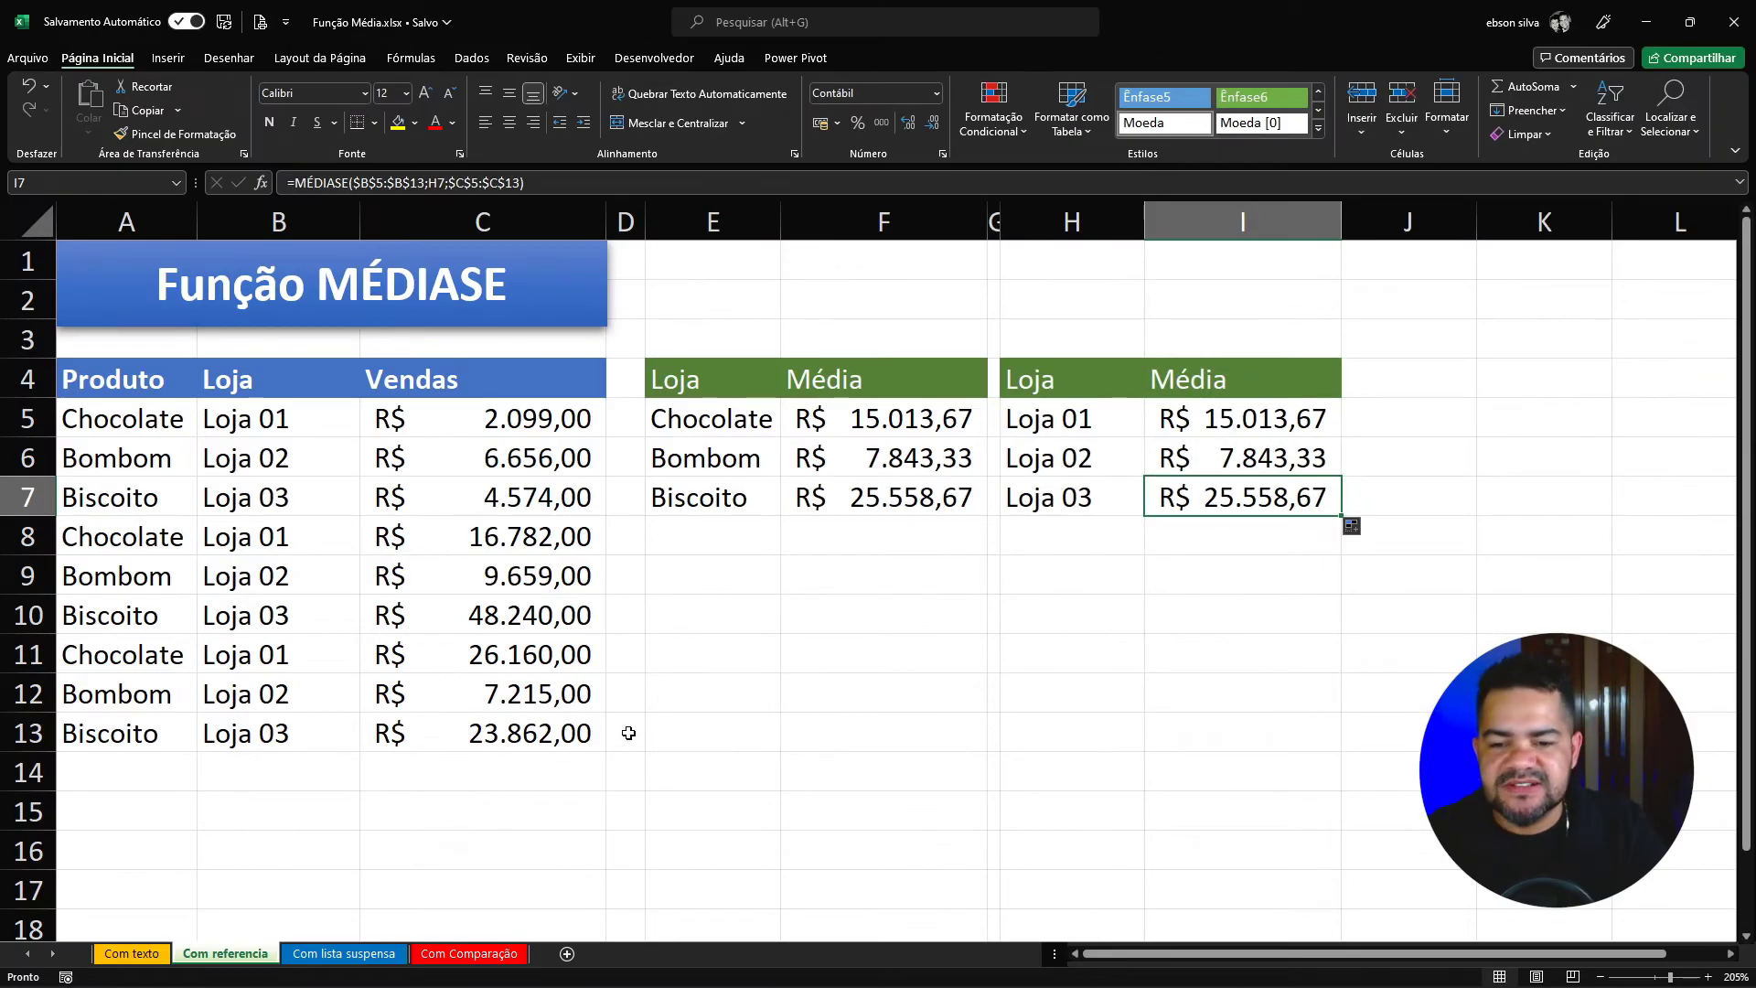
On the Com lista suspensa sheet, enter =MÉDIASE(A5:A16;E5;C5:C16) in F5 to average sales by seller
left_click(381, 956)
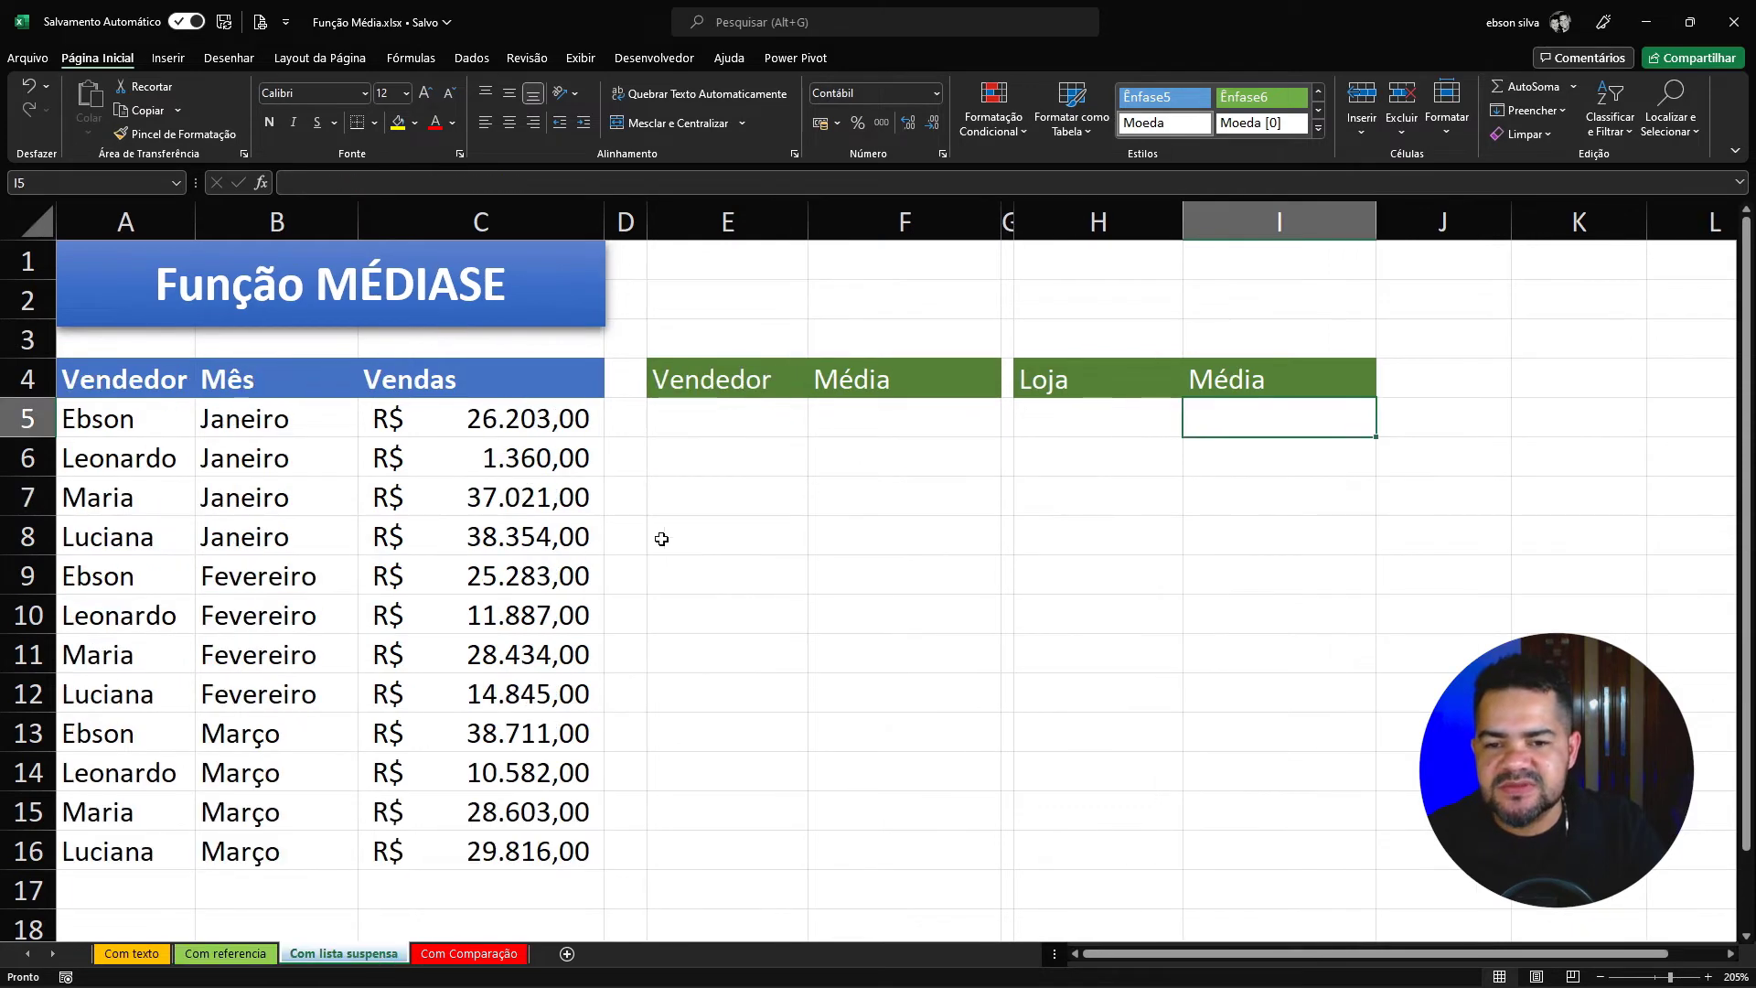
left_click(763, 448)
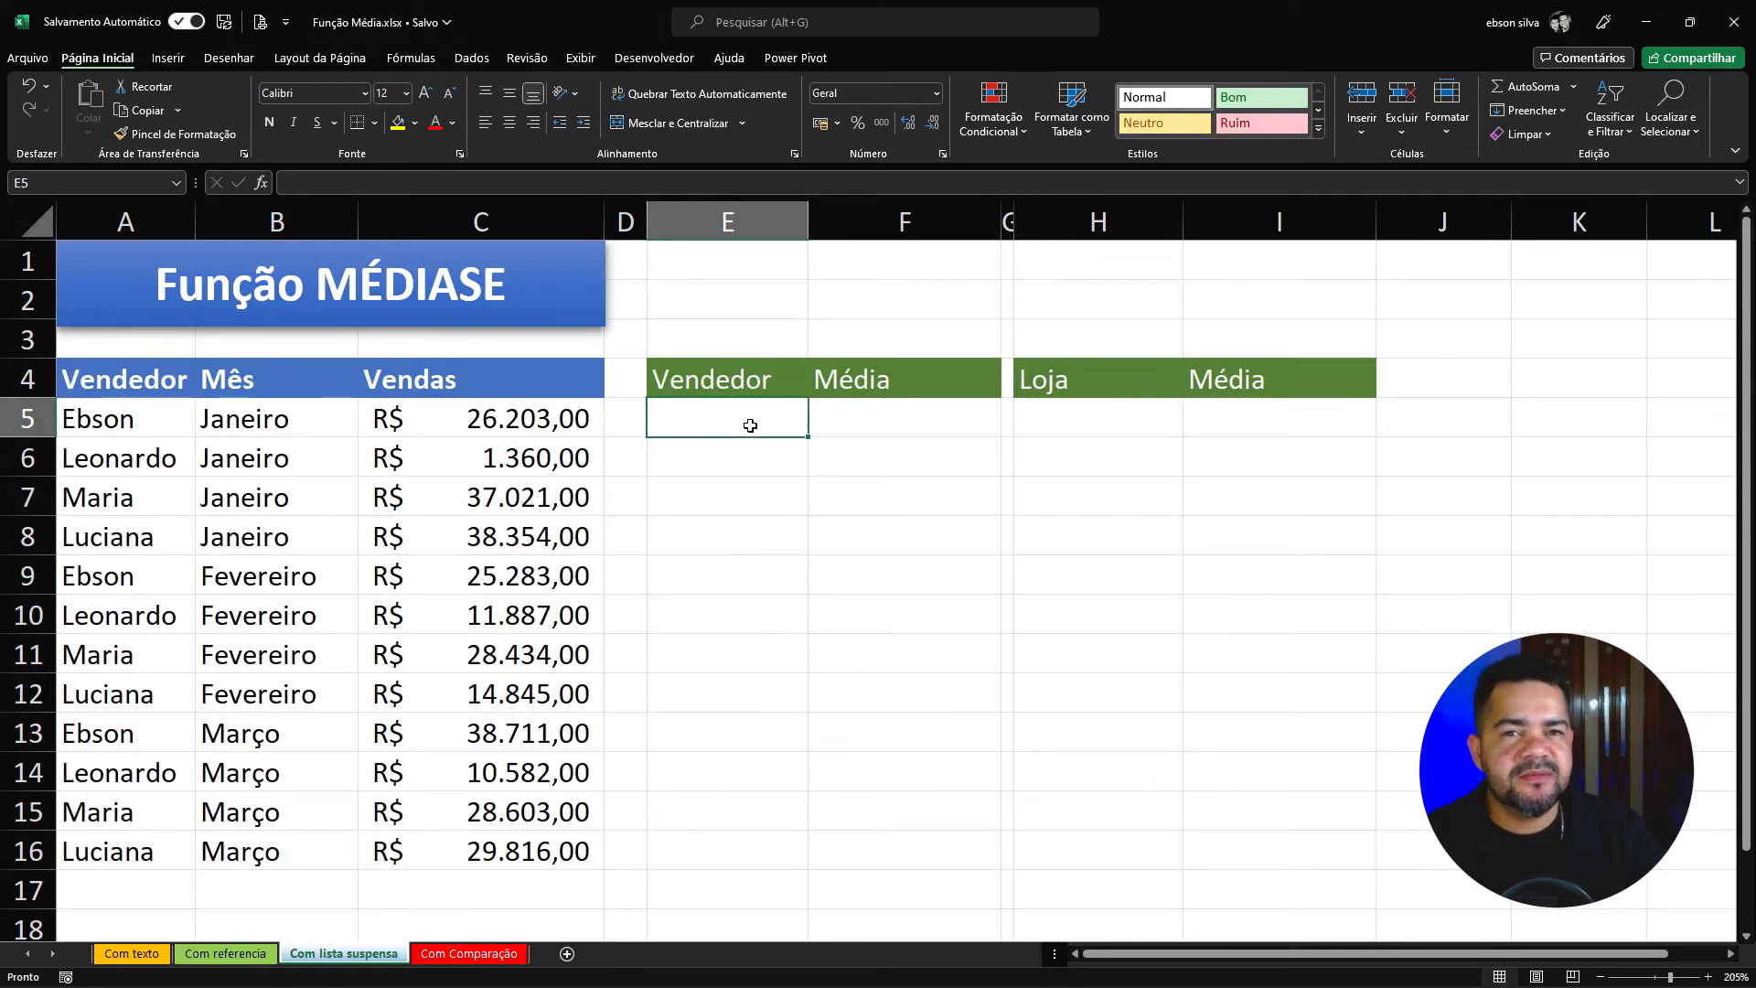
left_click(874, 416)
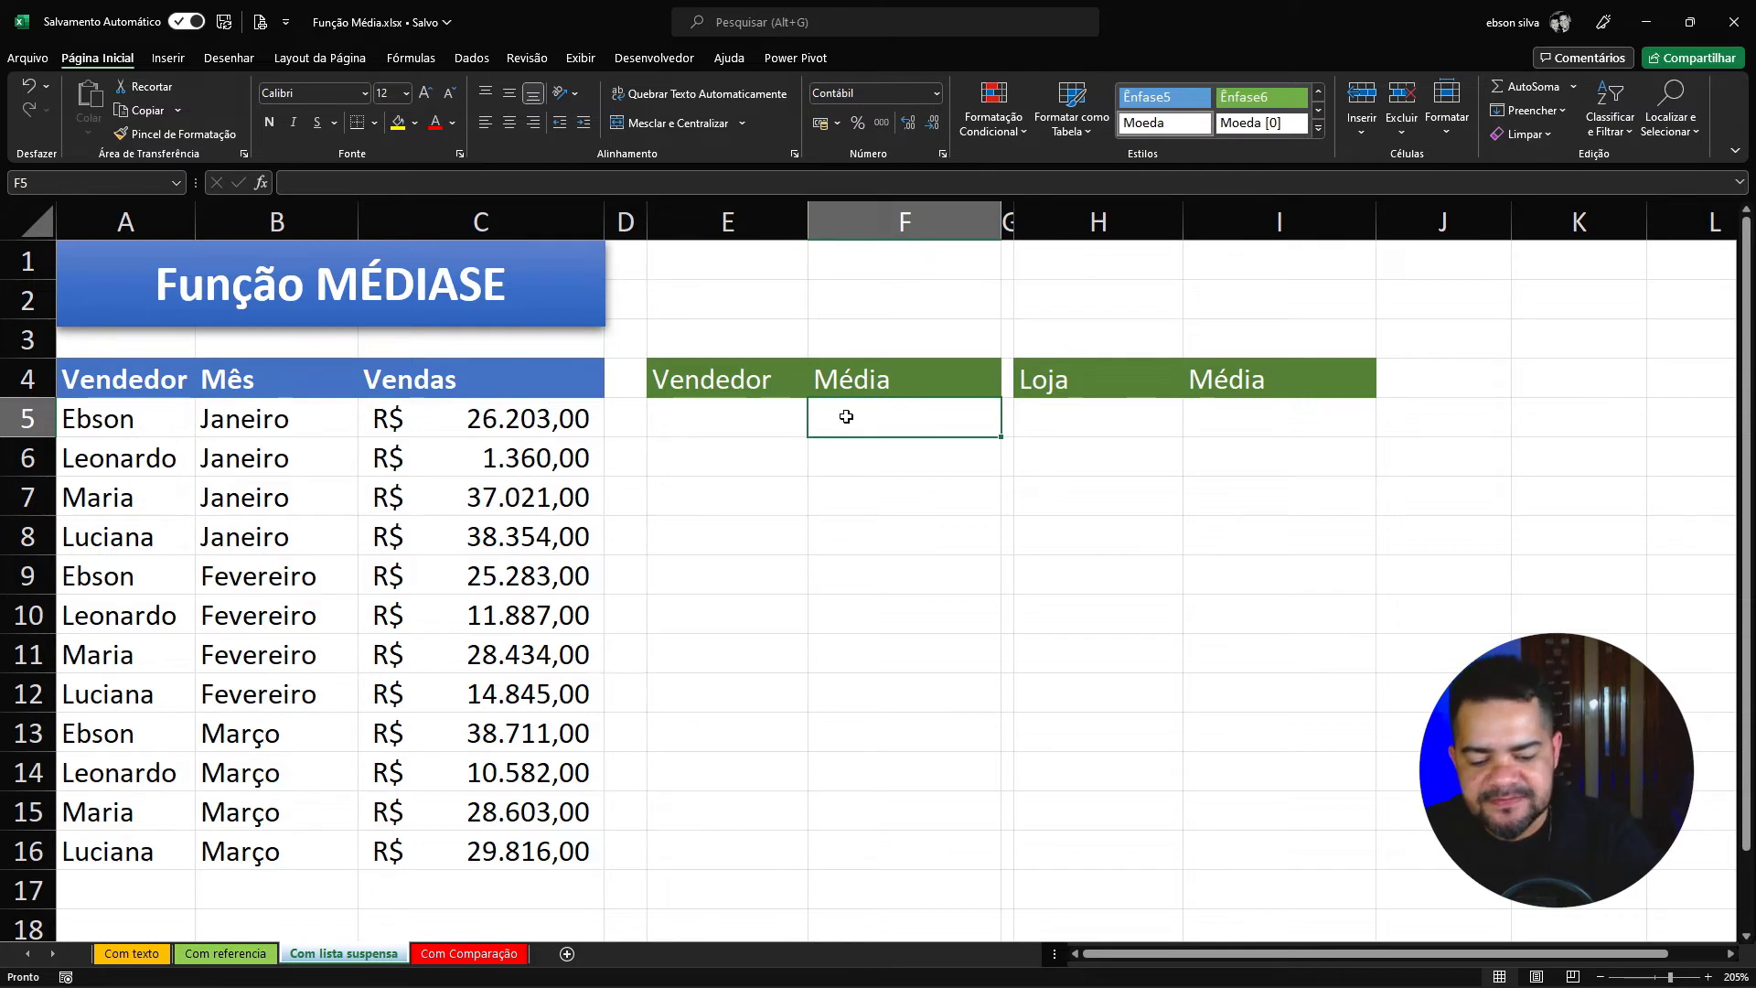
type("=média")
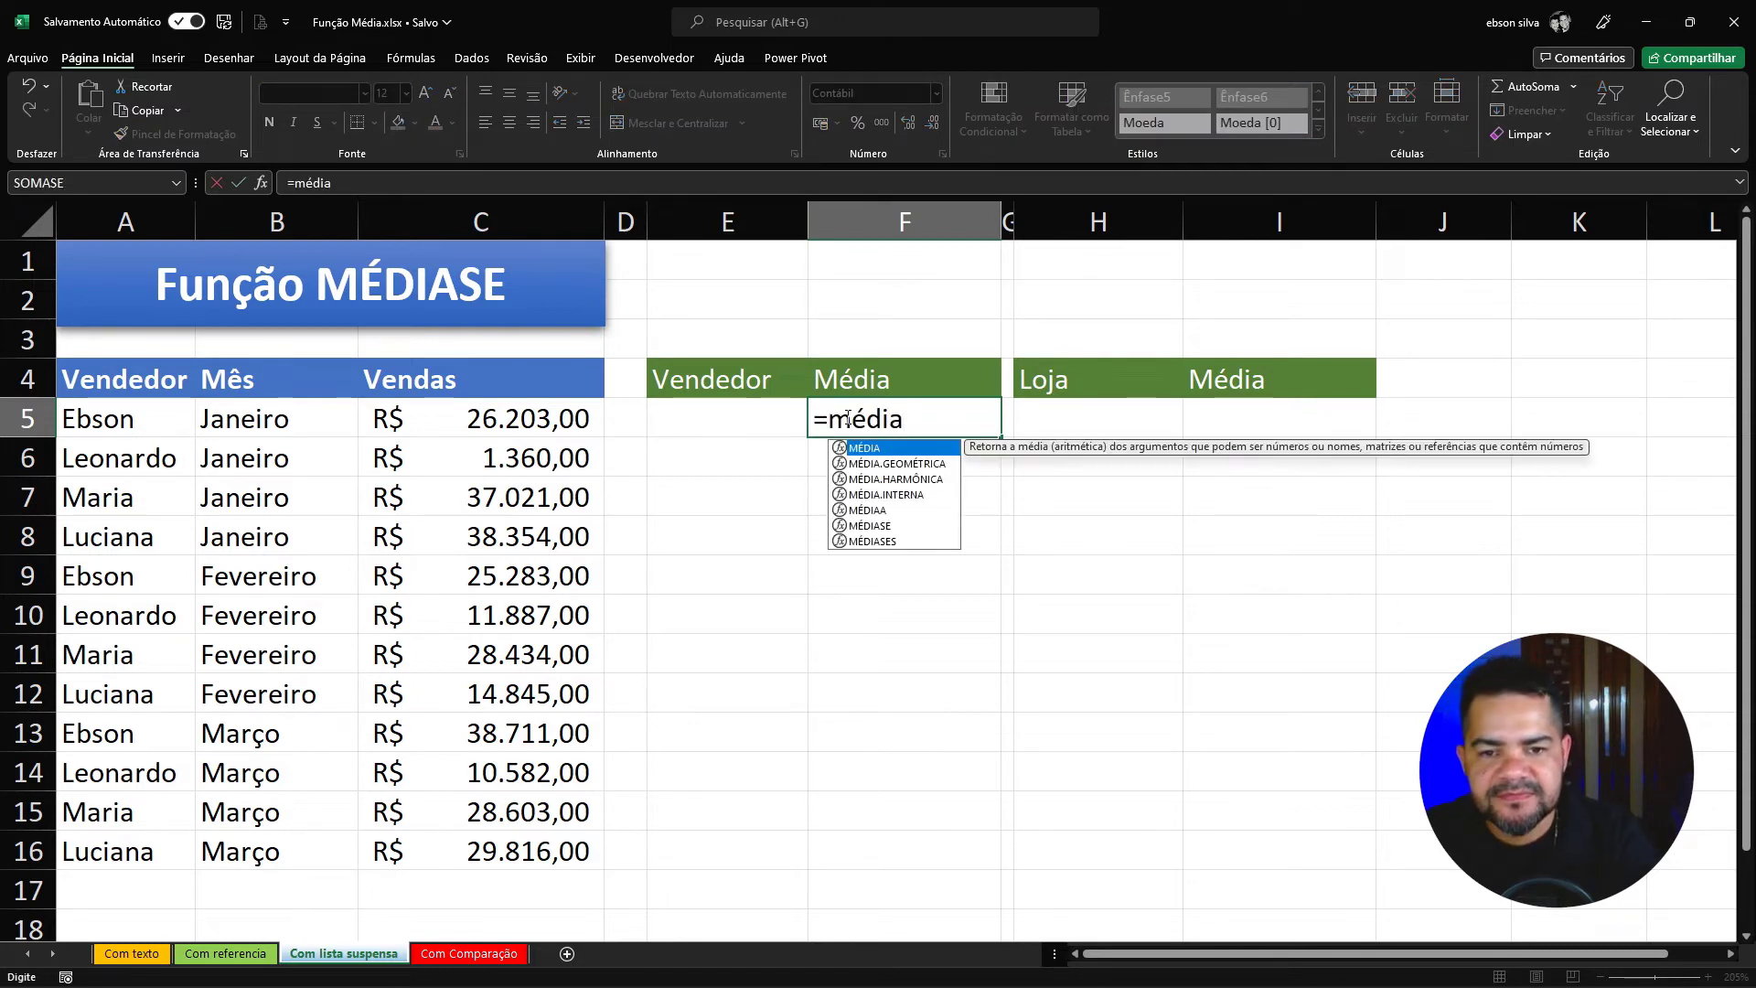
double_click(873, 525)
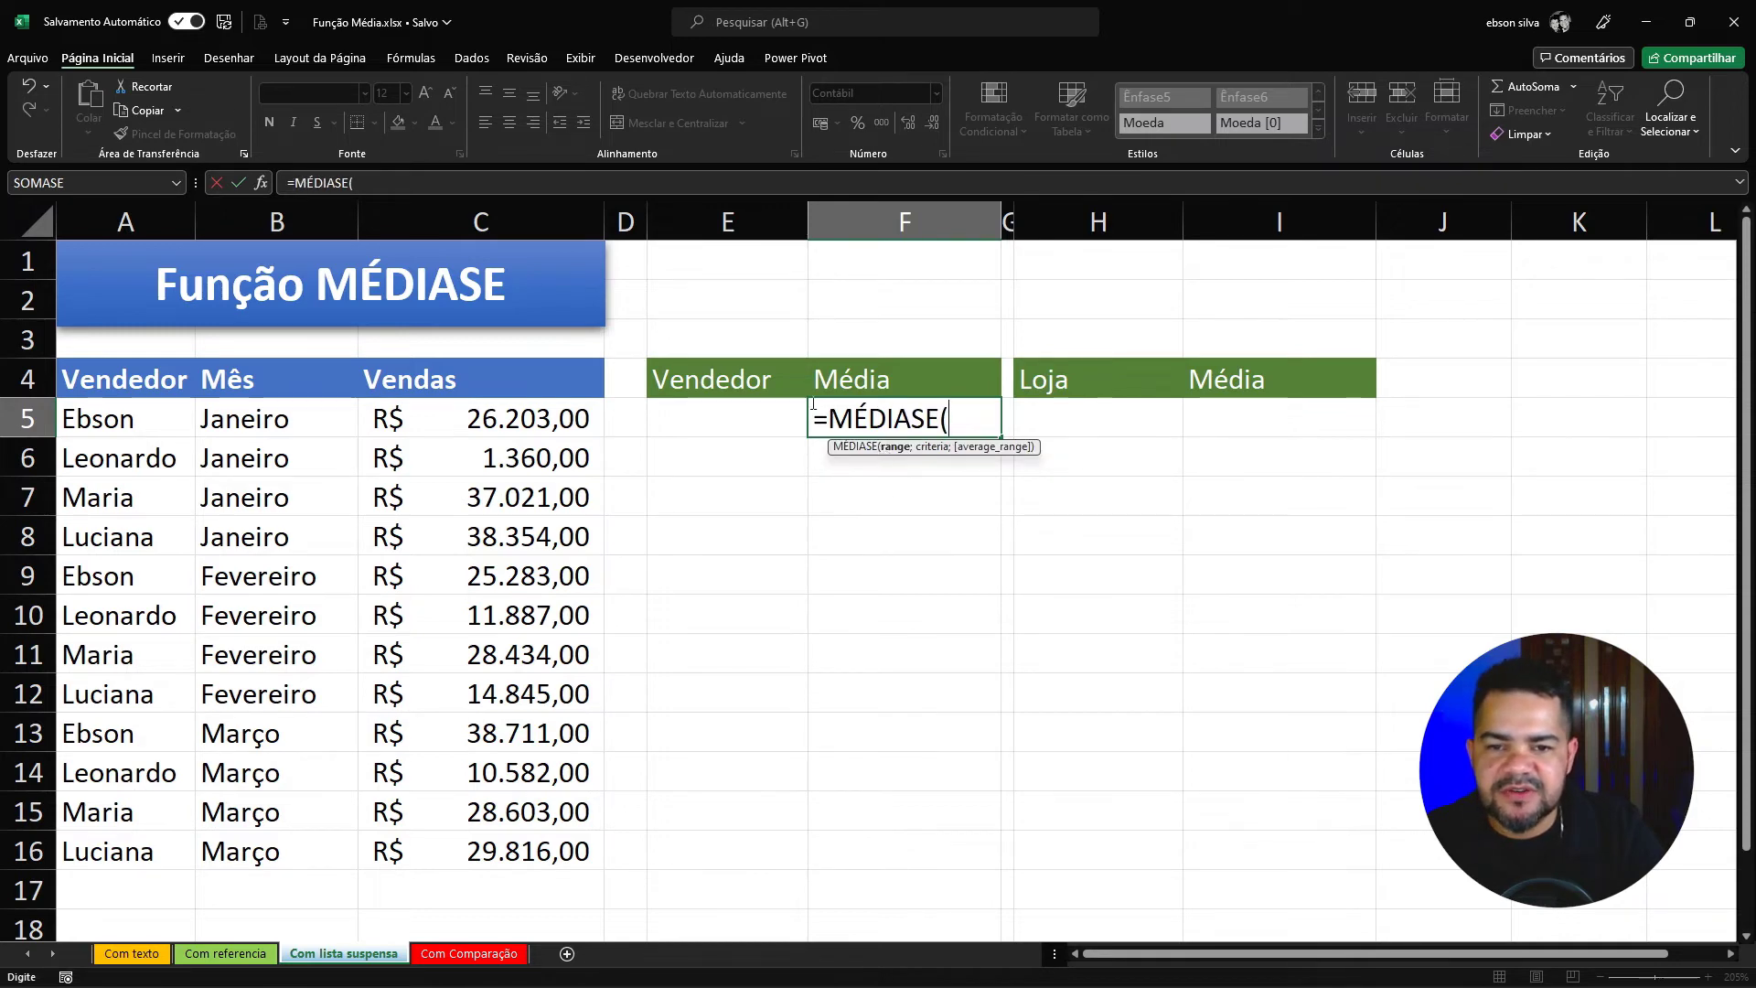
left_click_drag(137, 419, 166, 840)
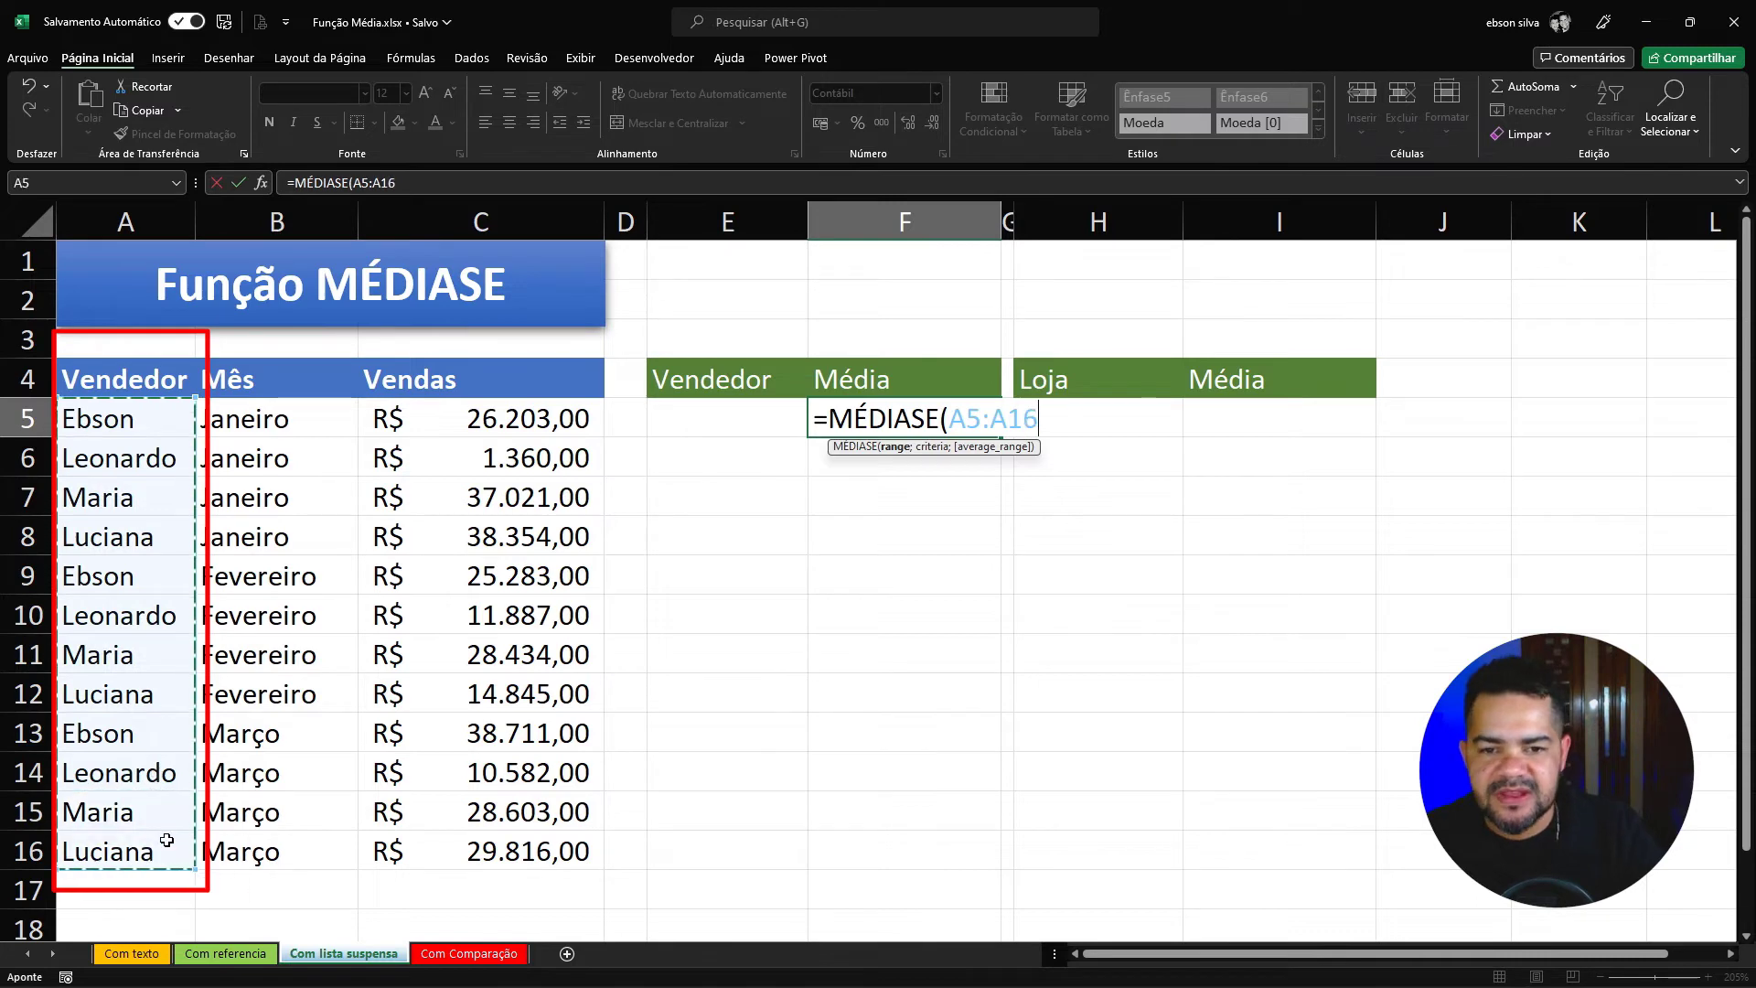
type(";")
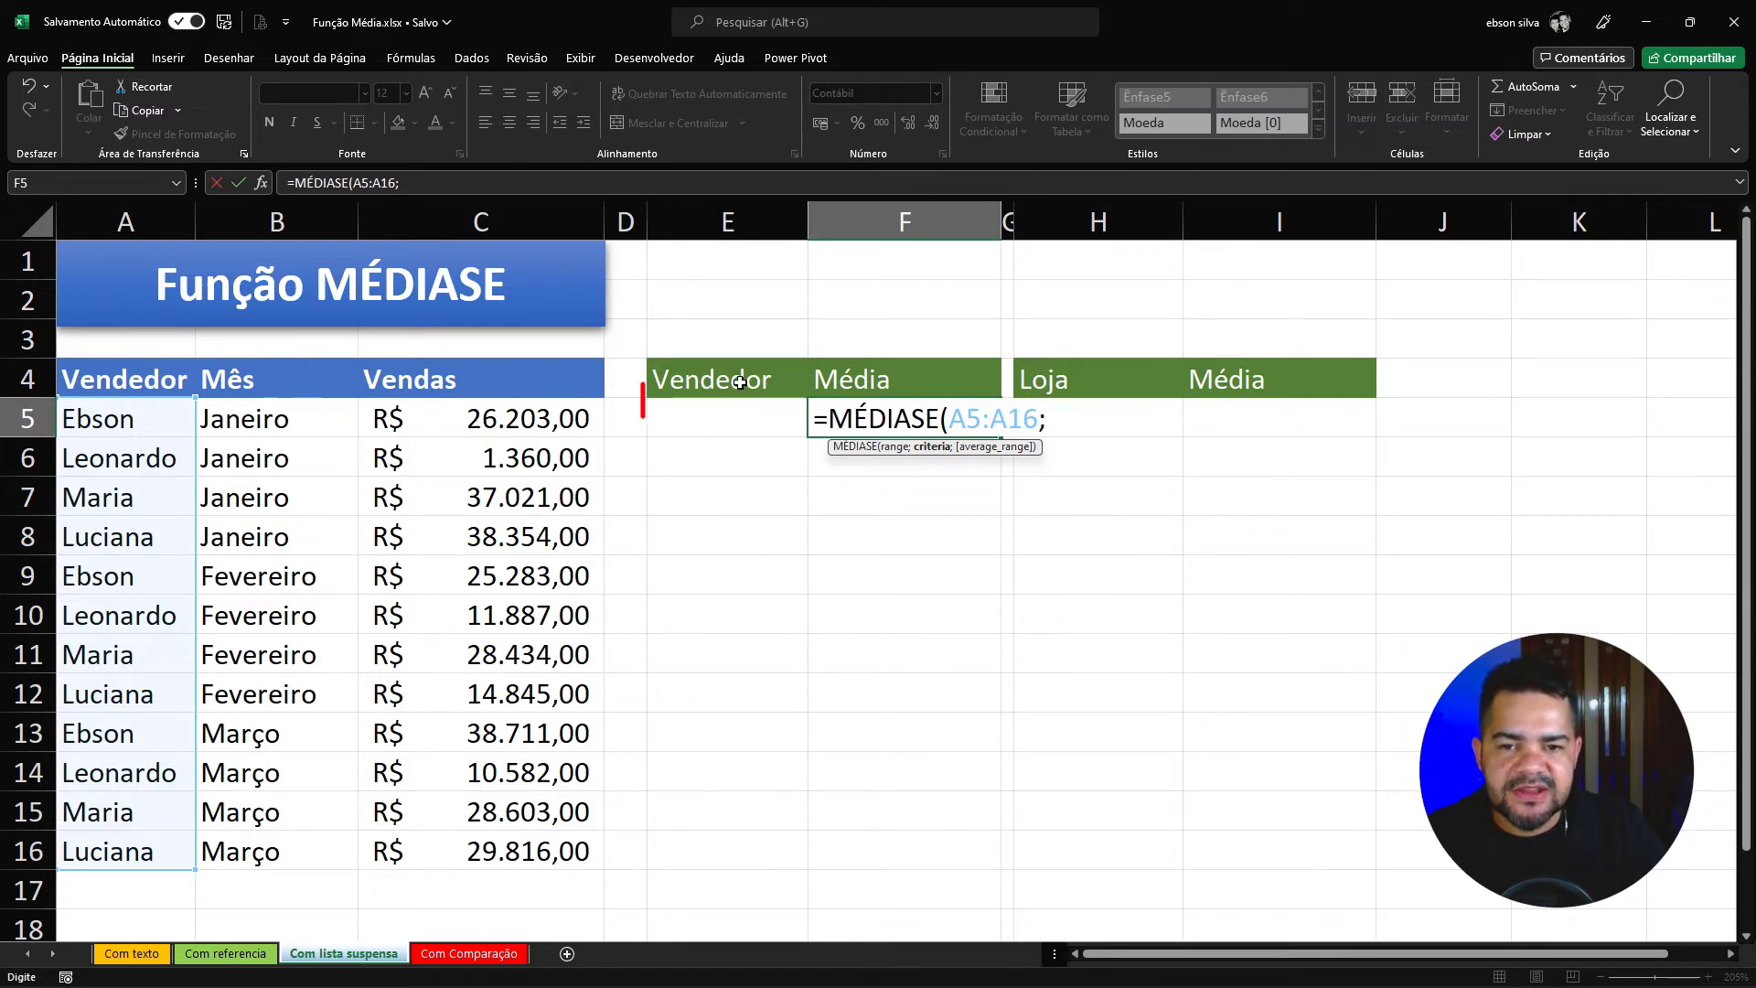
left_click(740, 418)
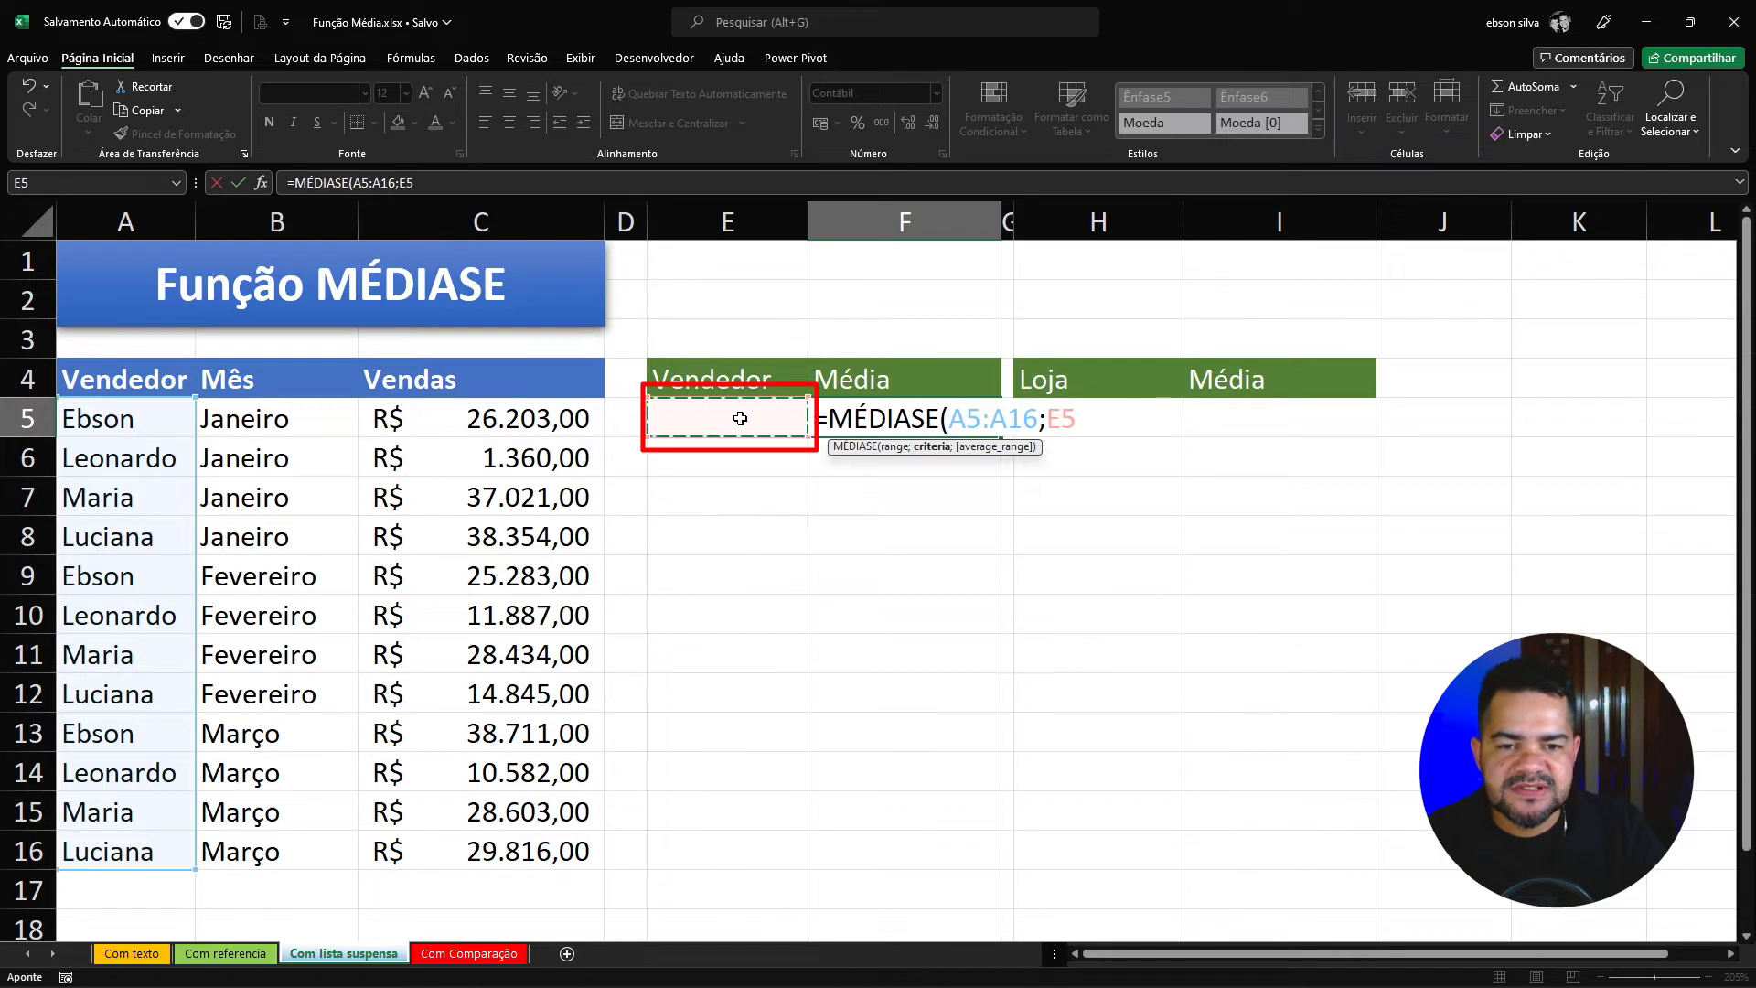
type(";")
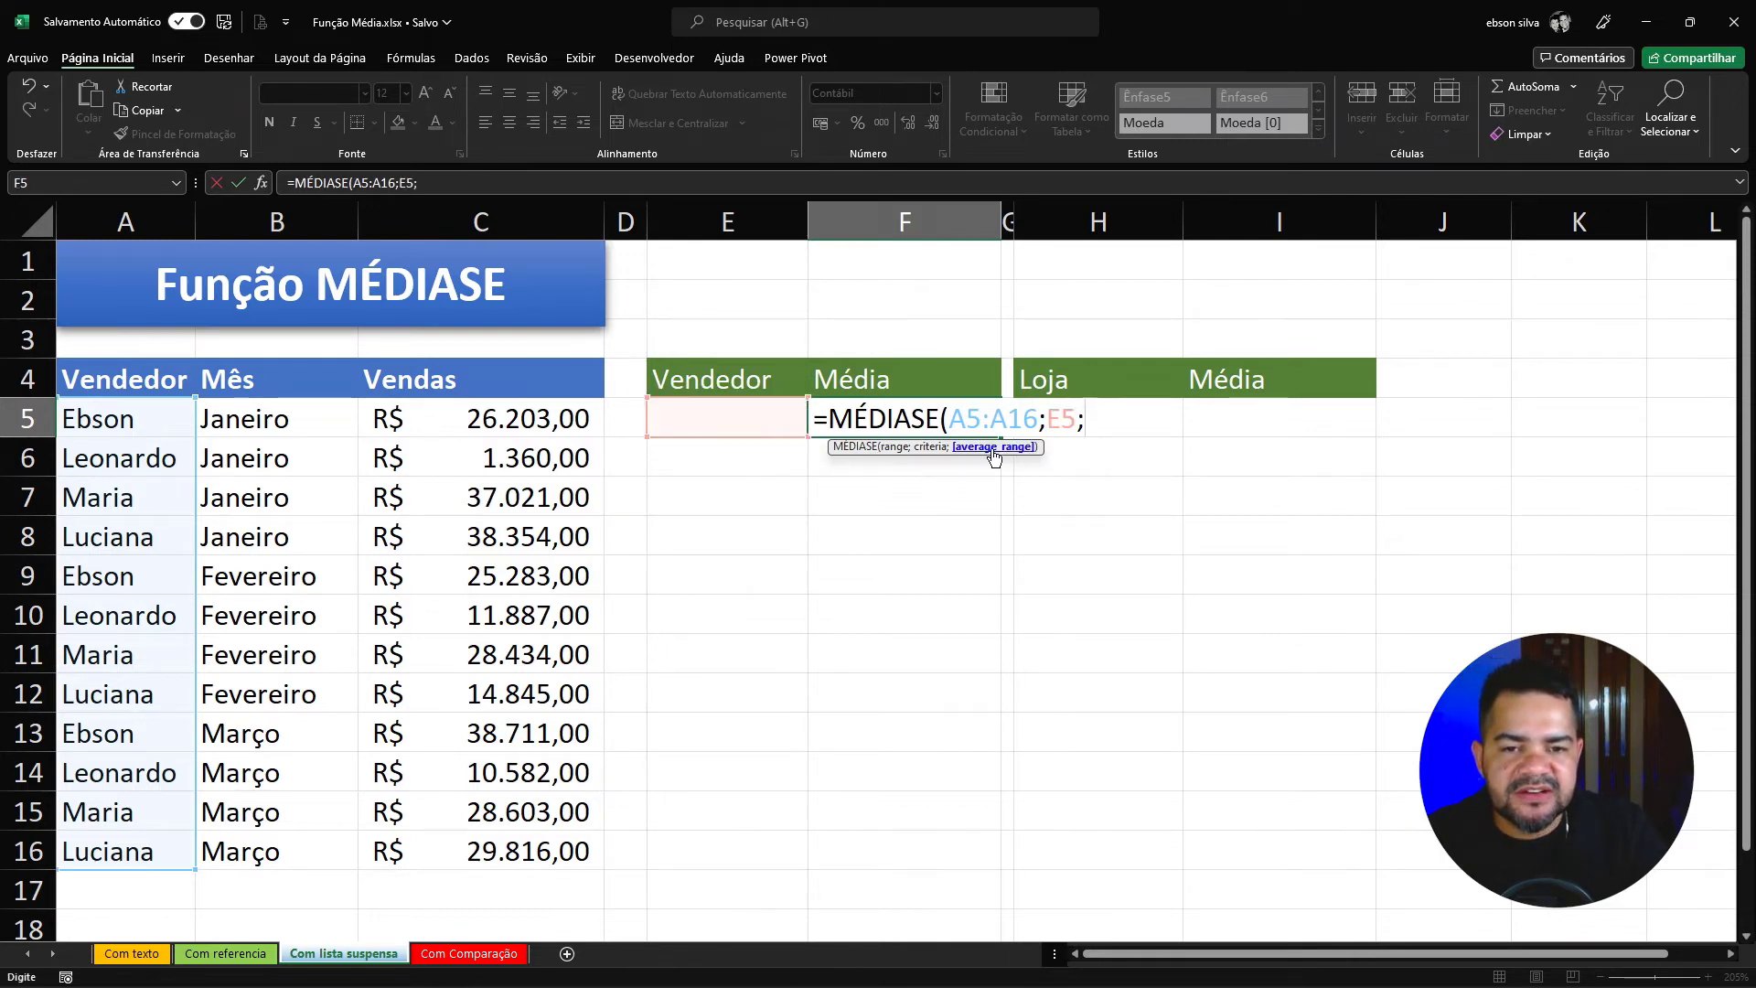
left_click_drag(512, 421, 529, 834)
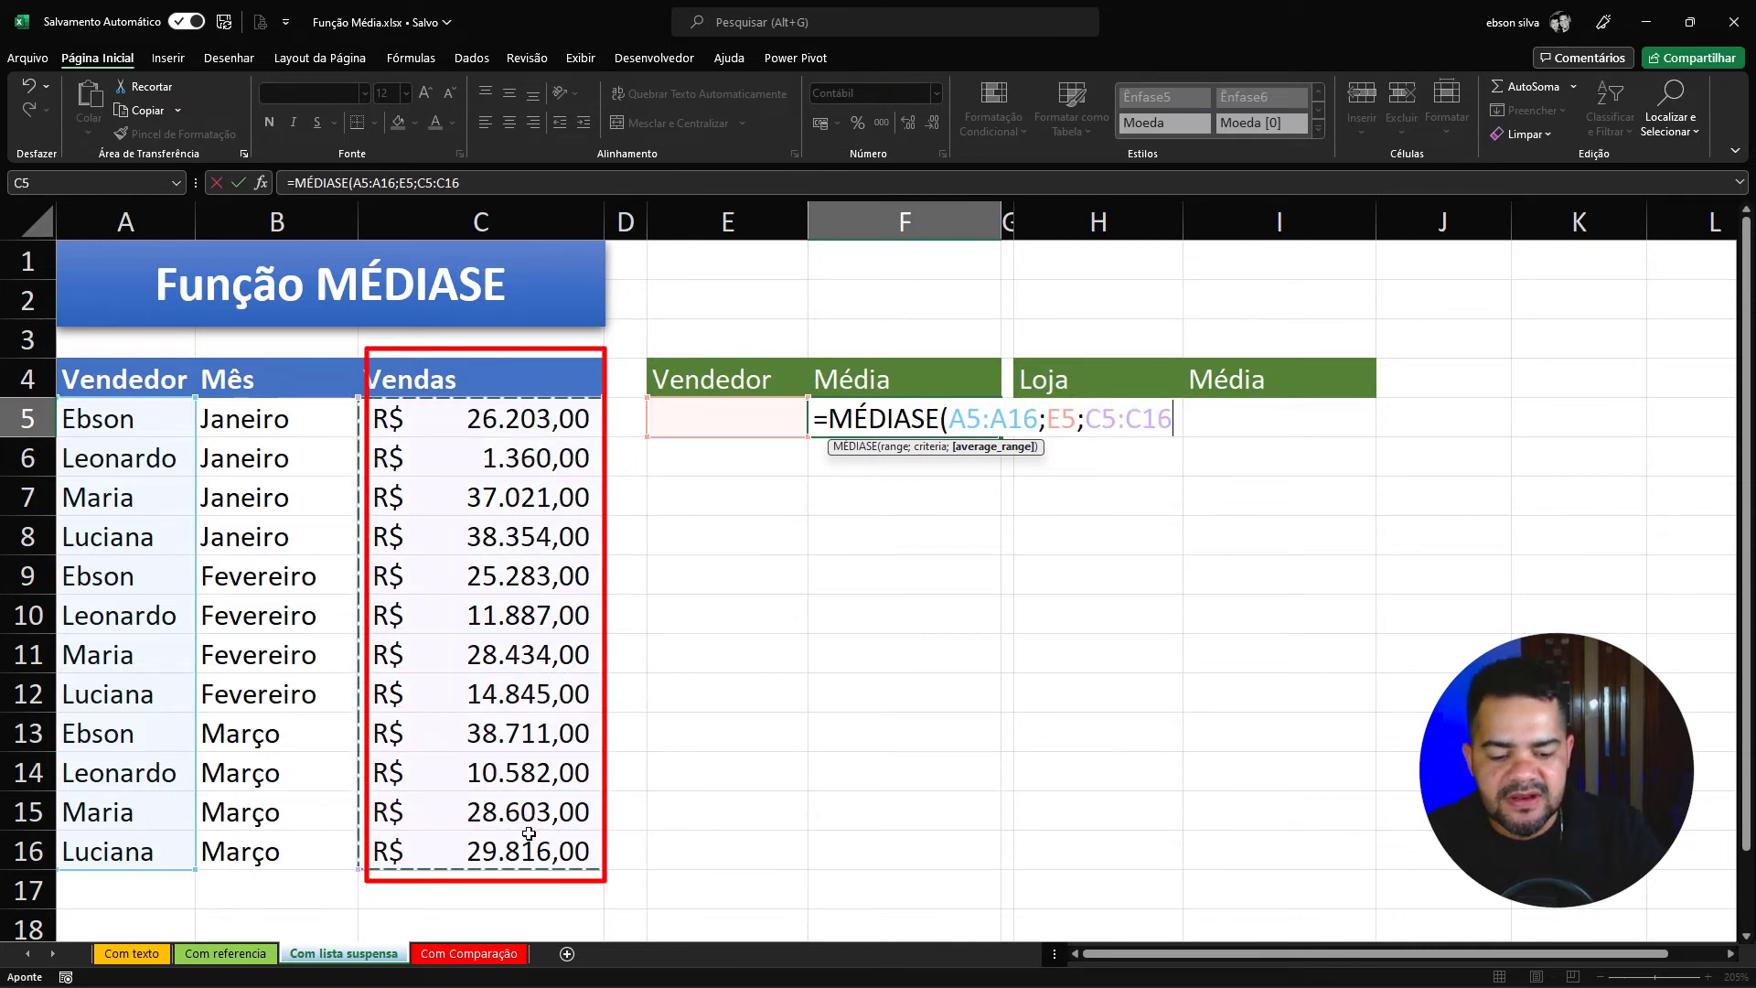
type(")")
key("Return")
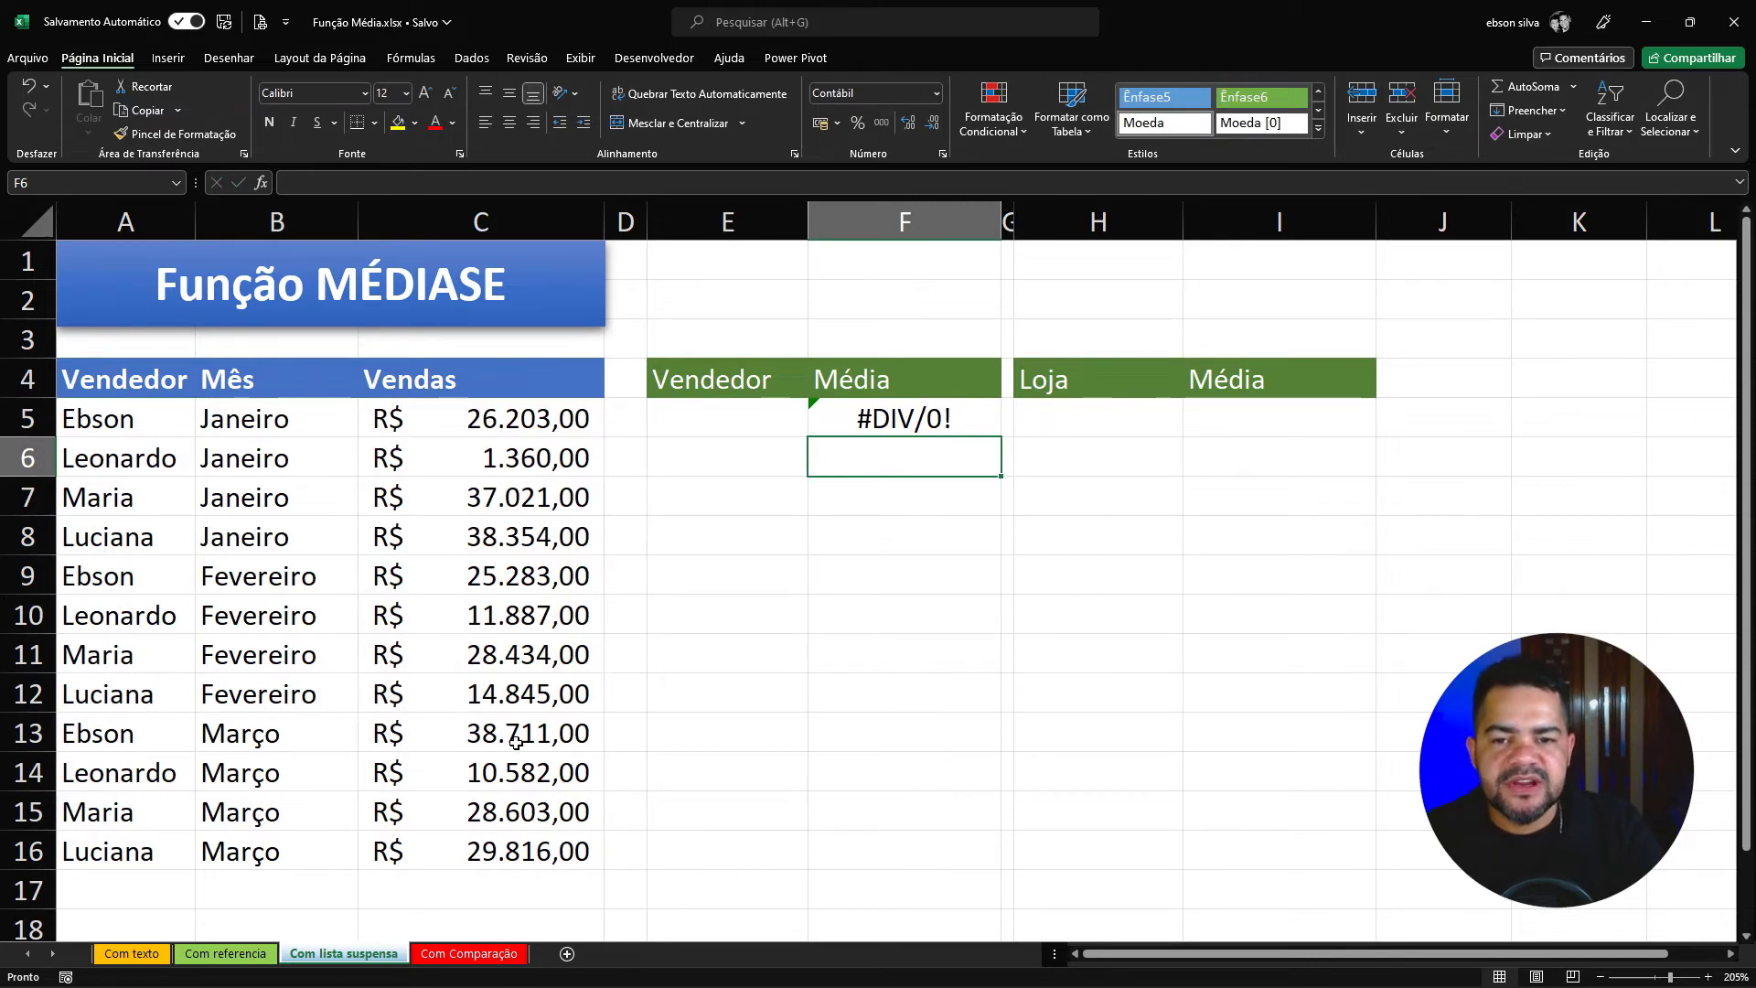
Open data validation for the seller cell E5 and set it to allow a Lista
left_click(727, 417)
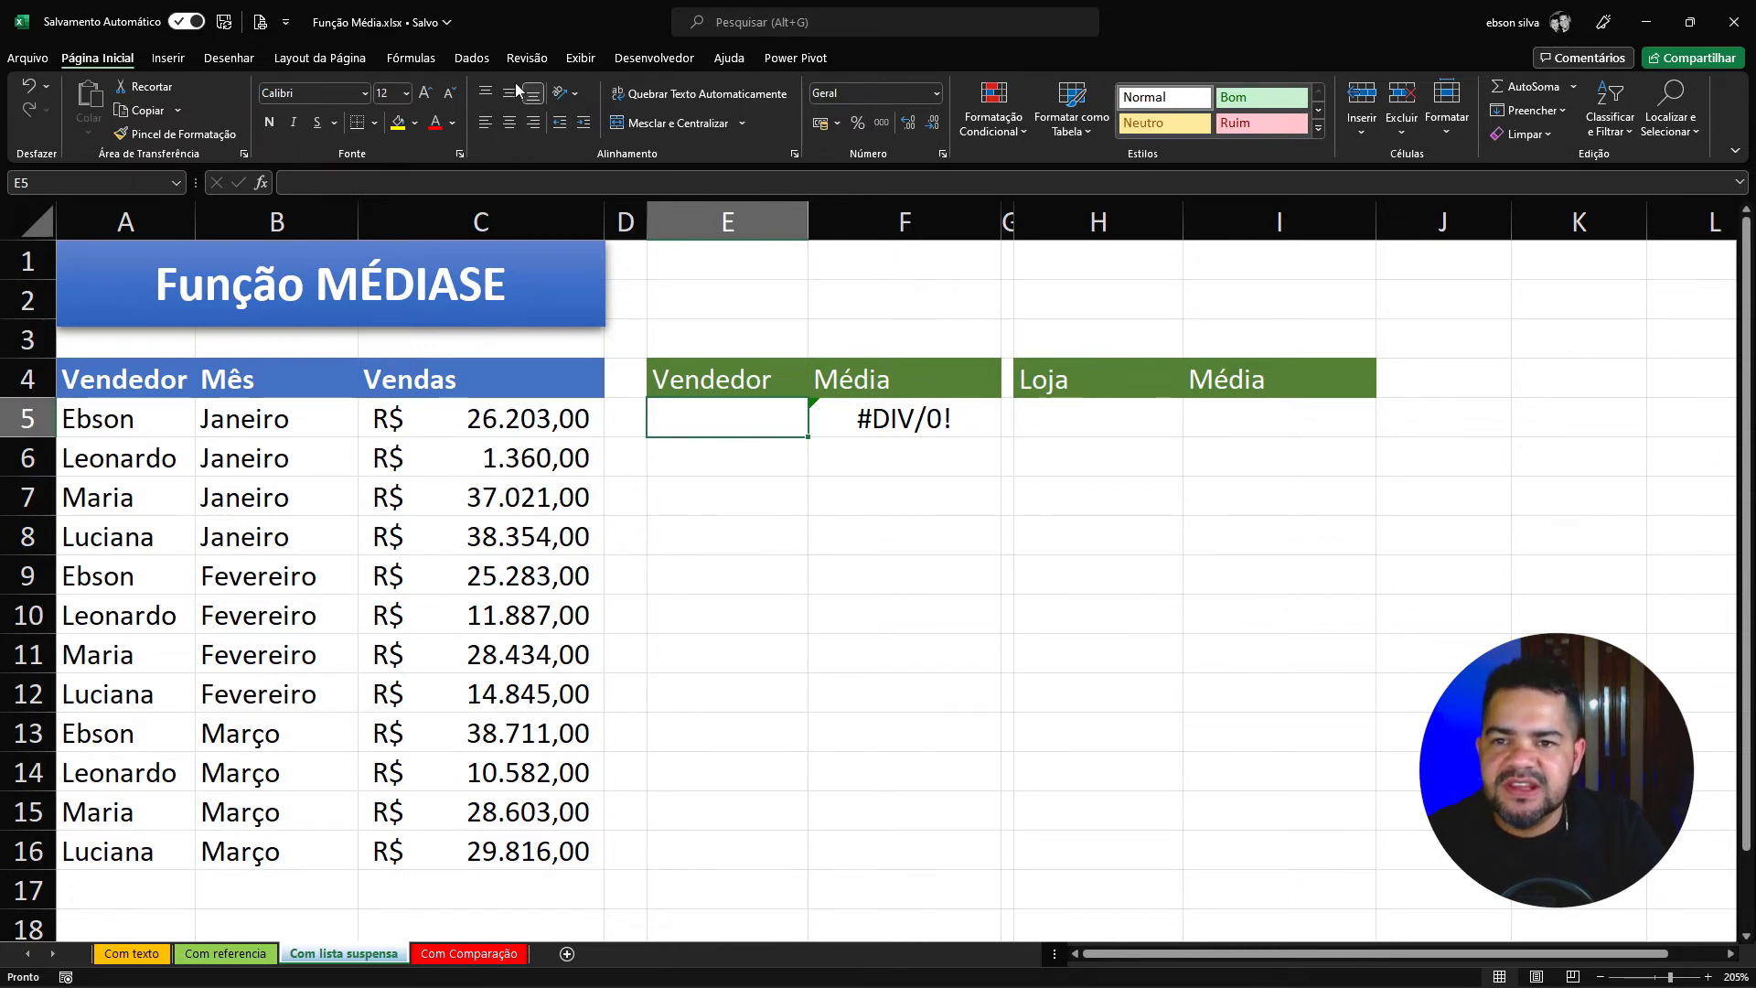
left_click(472, 58)
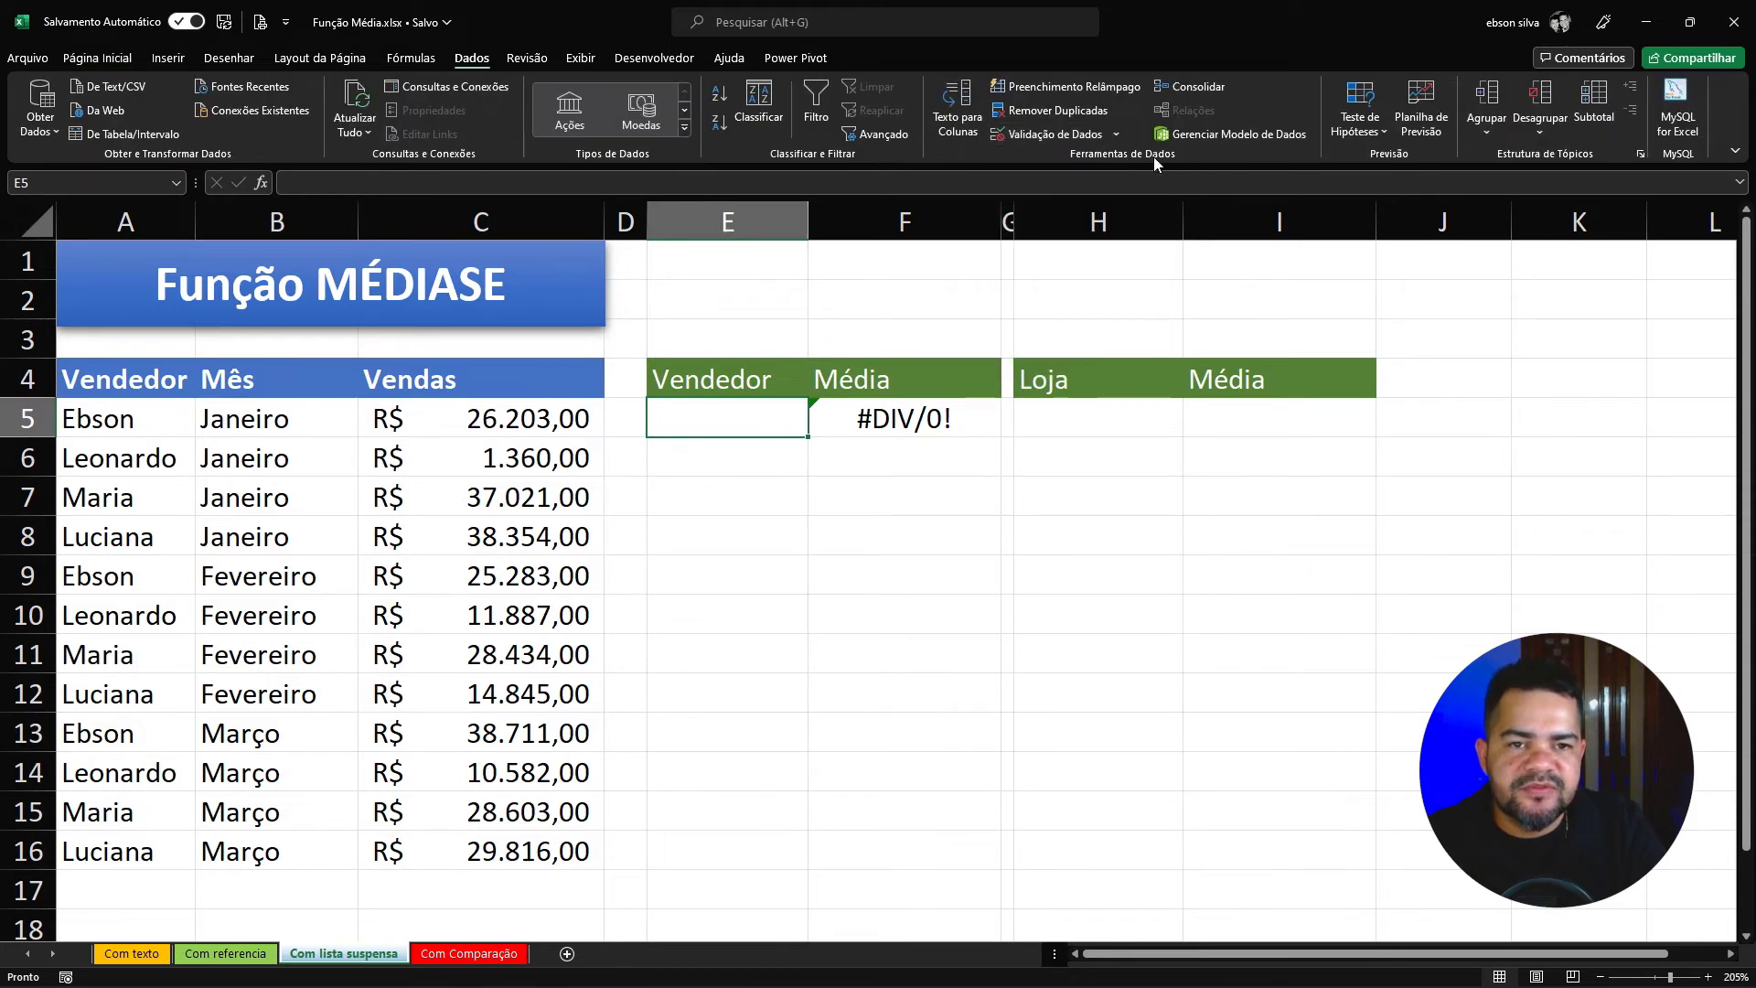
left_click(1094, 138)
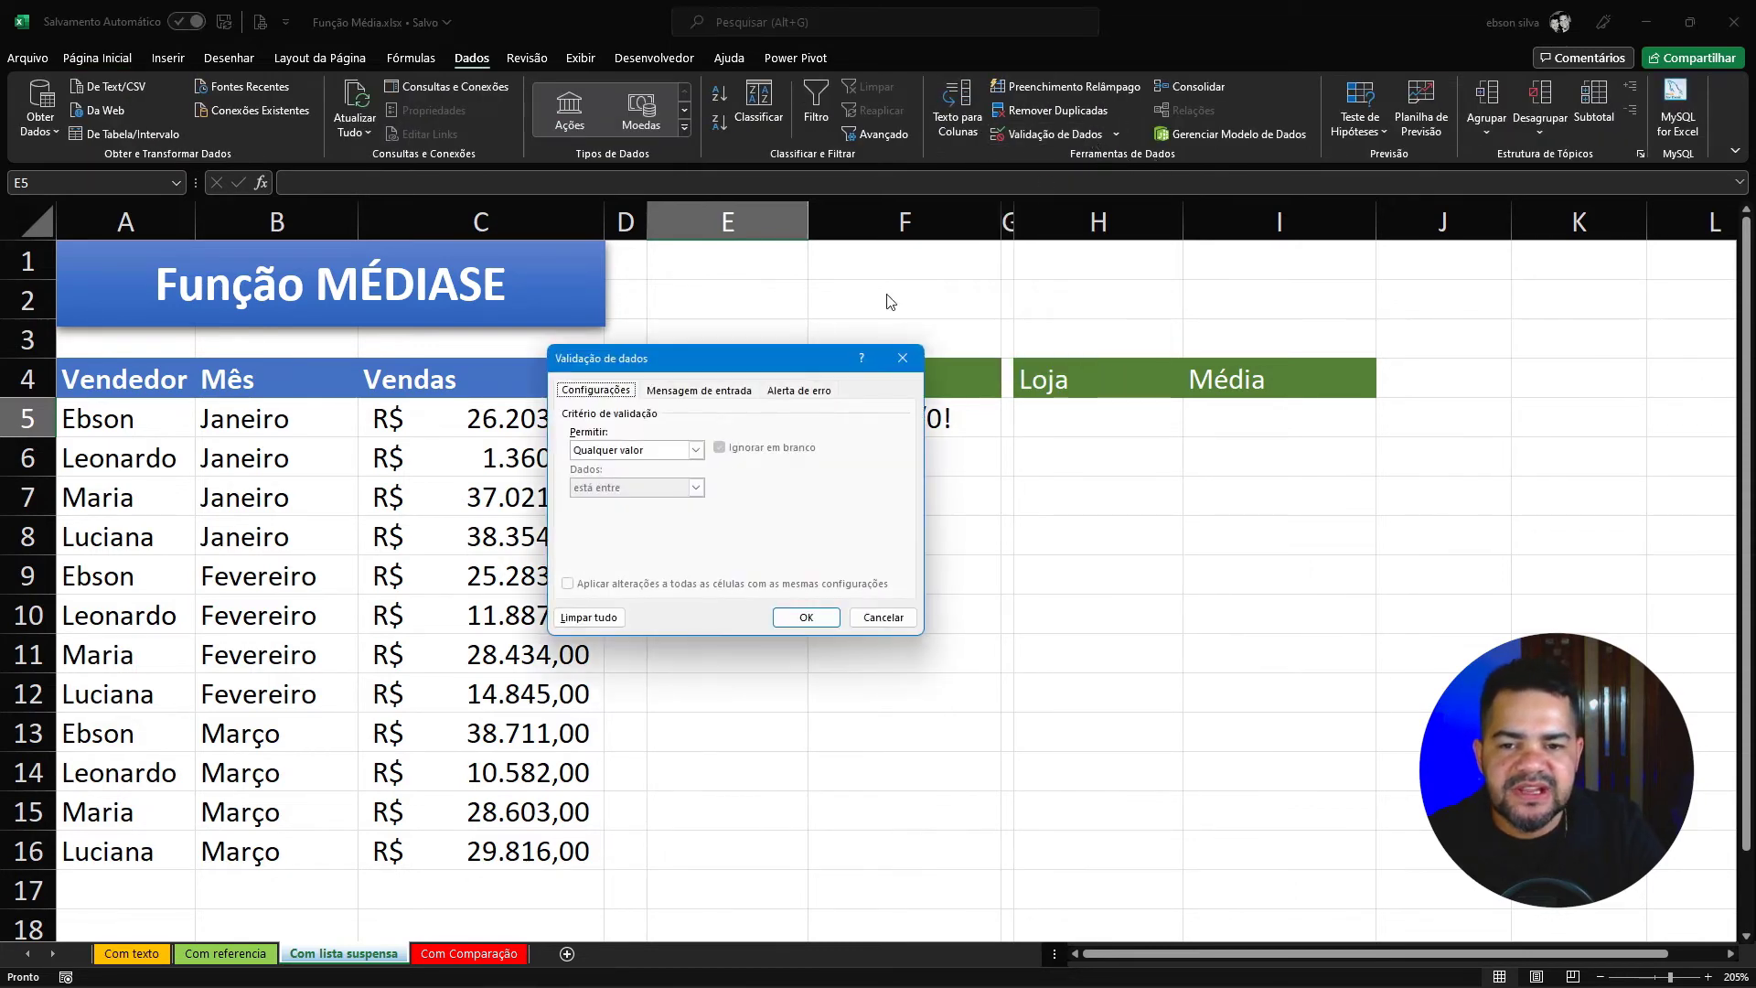
left_click_drag(725, 355, 775, 487)
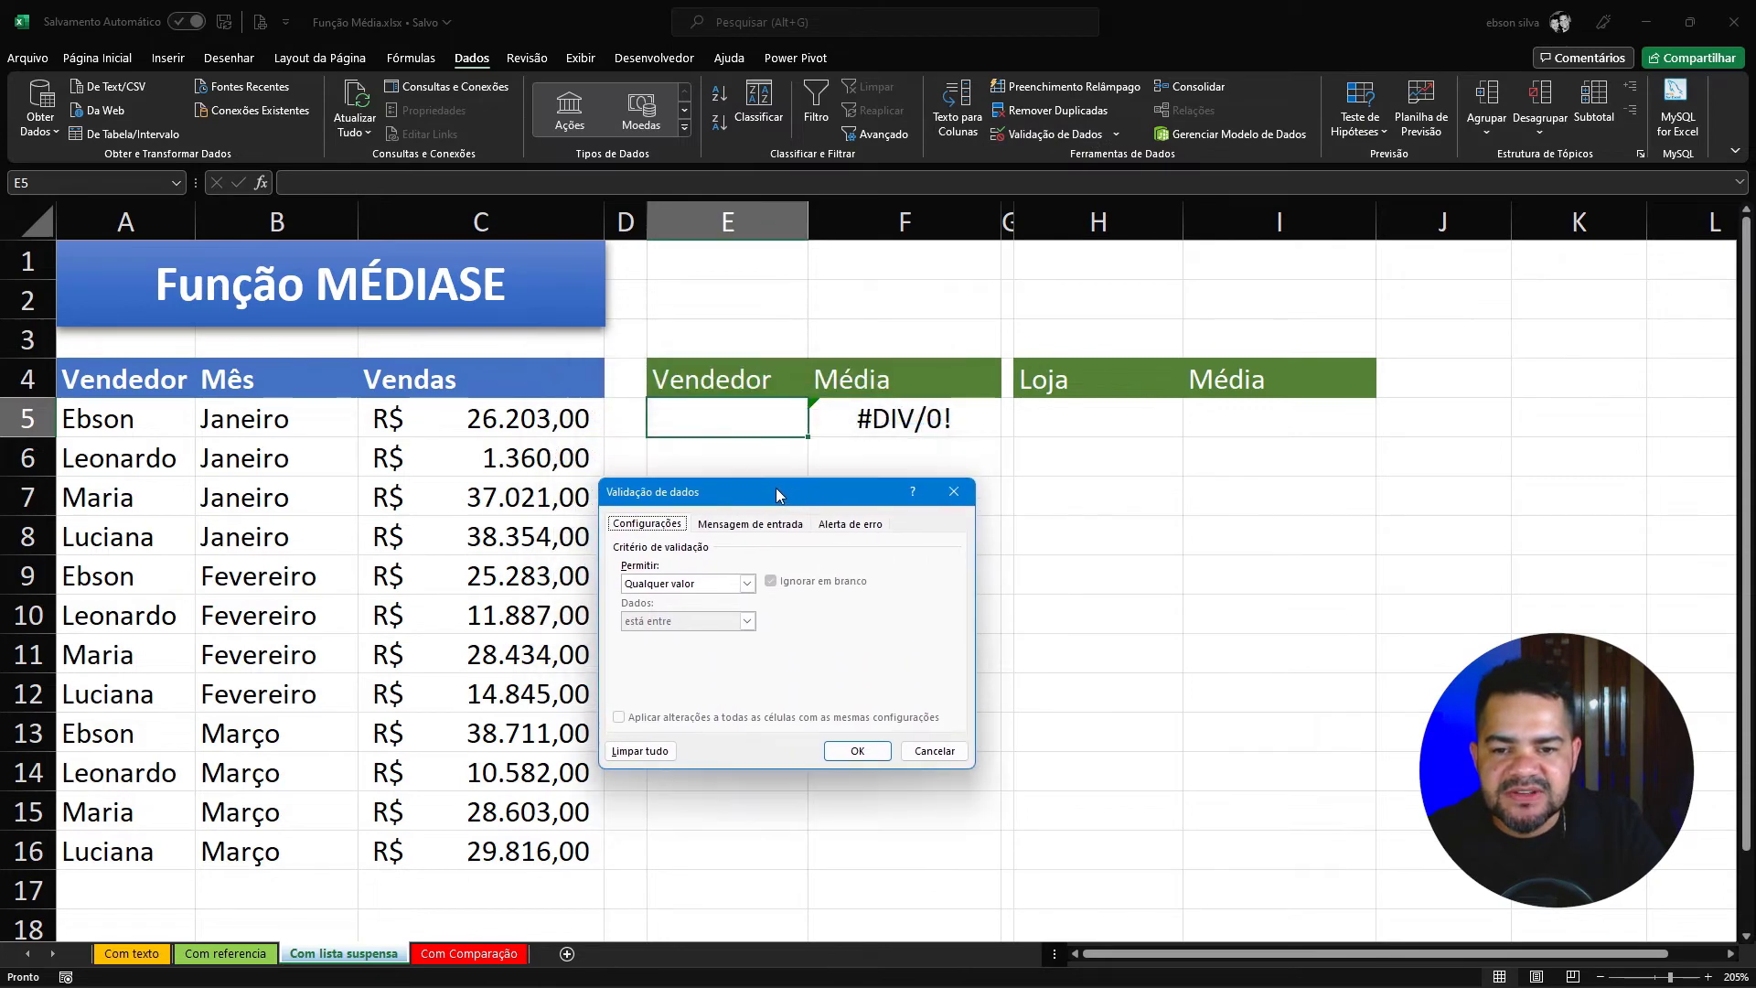
left_click(747, 583)
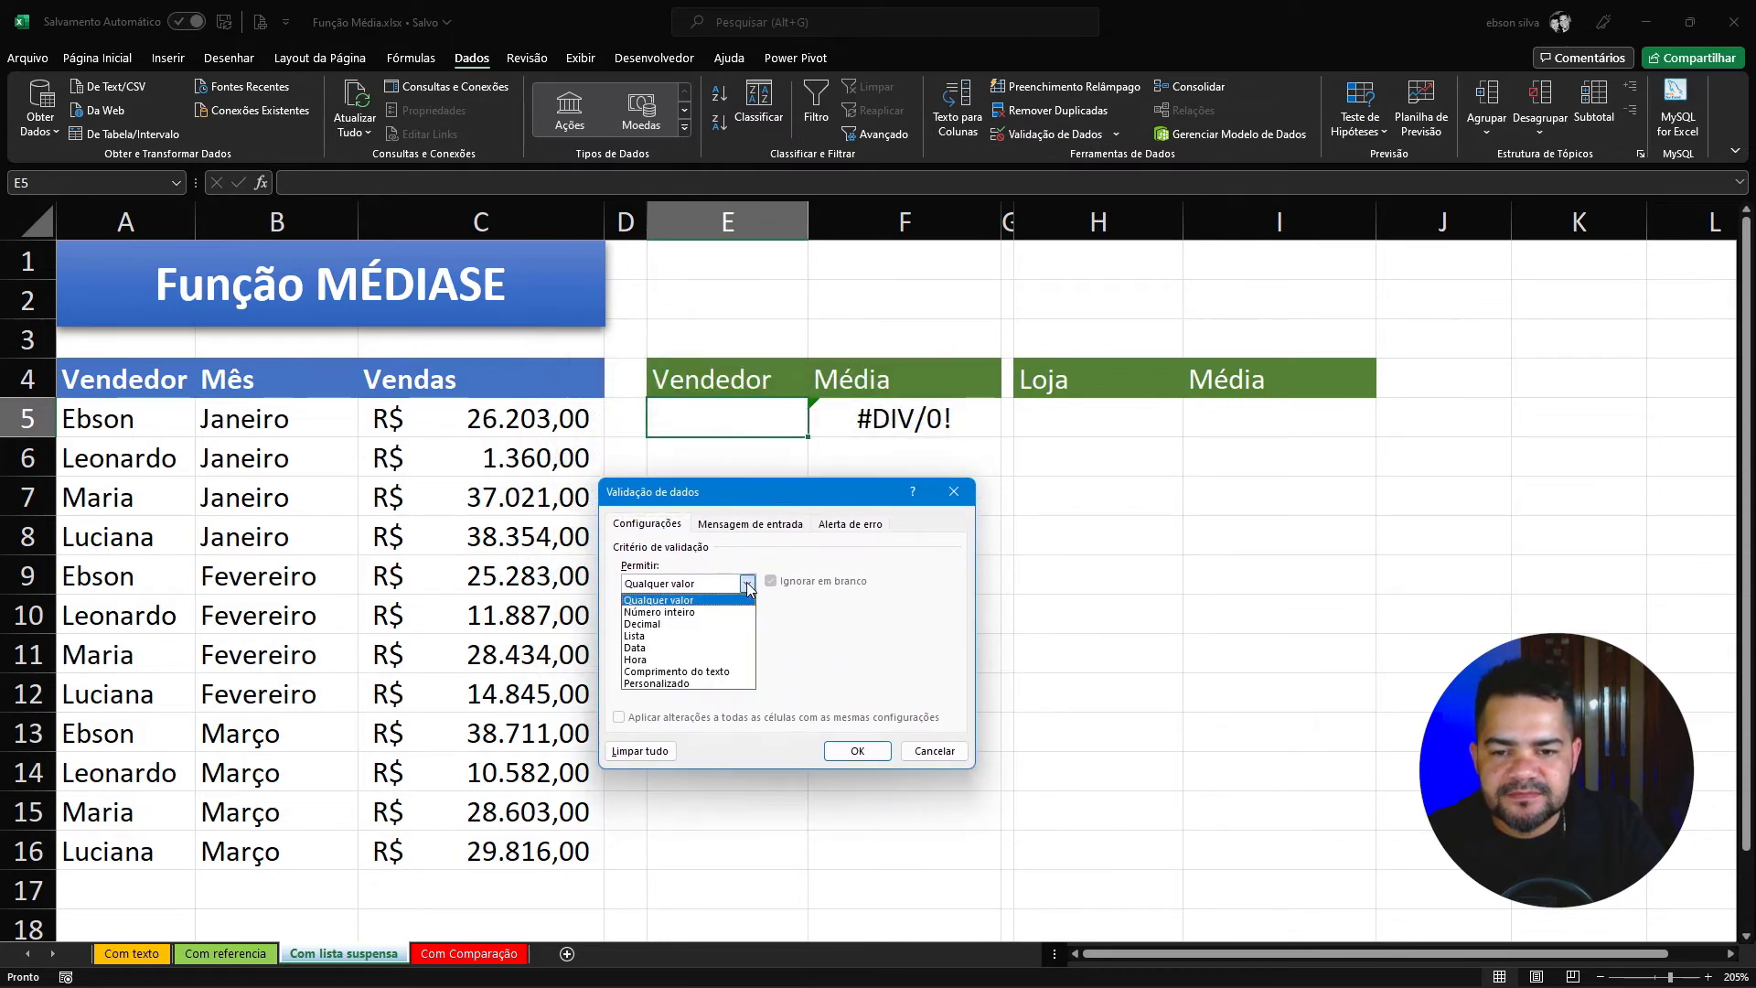
left_click(668, 636)
Enter the four seller names from the Vendedor column, separated by semicolons, as E5's list source and apply the validation
left_click(669, 655)
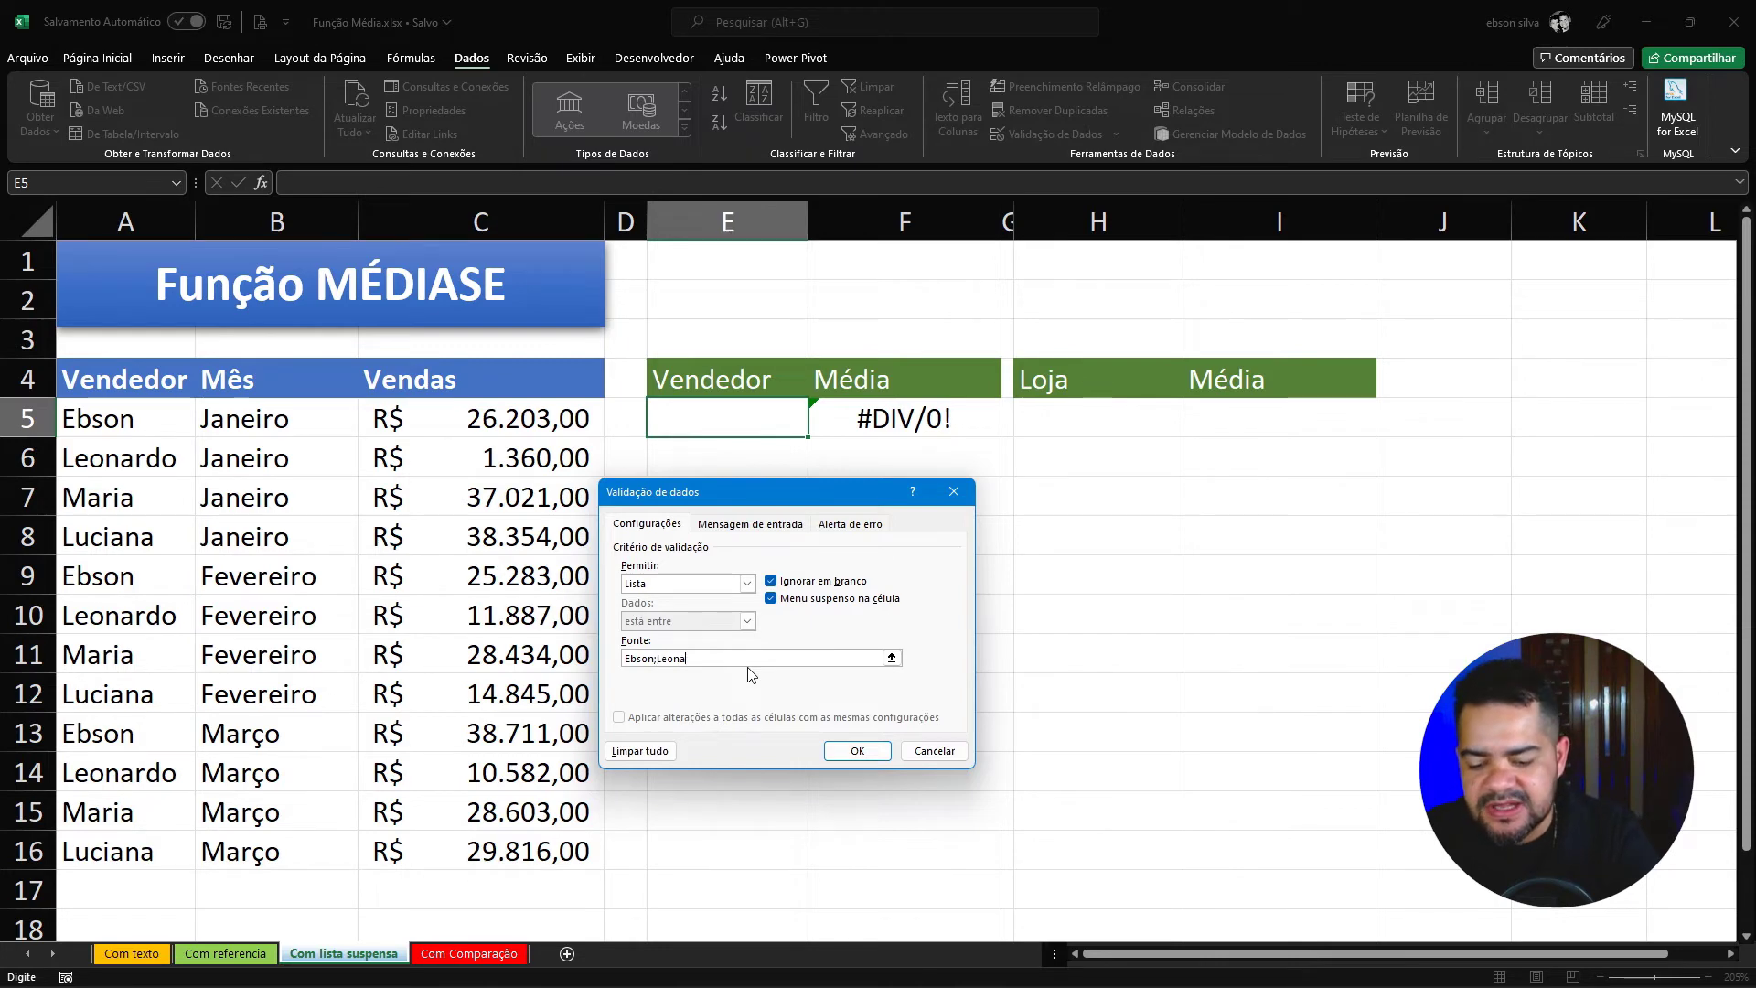
type("rdo")
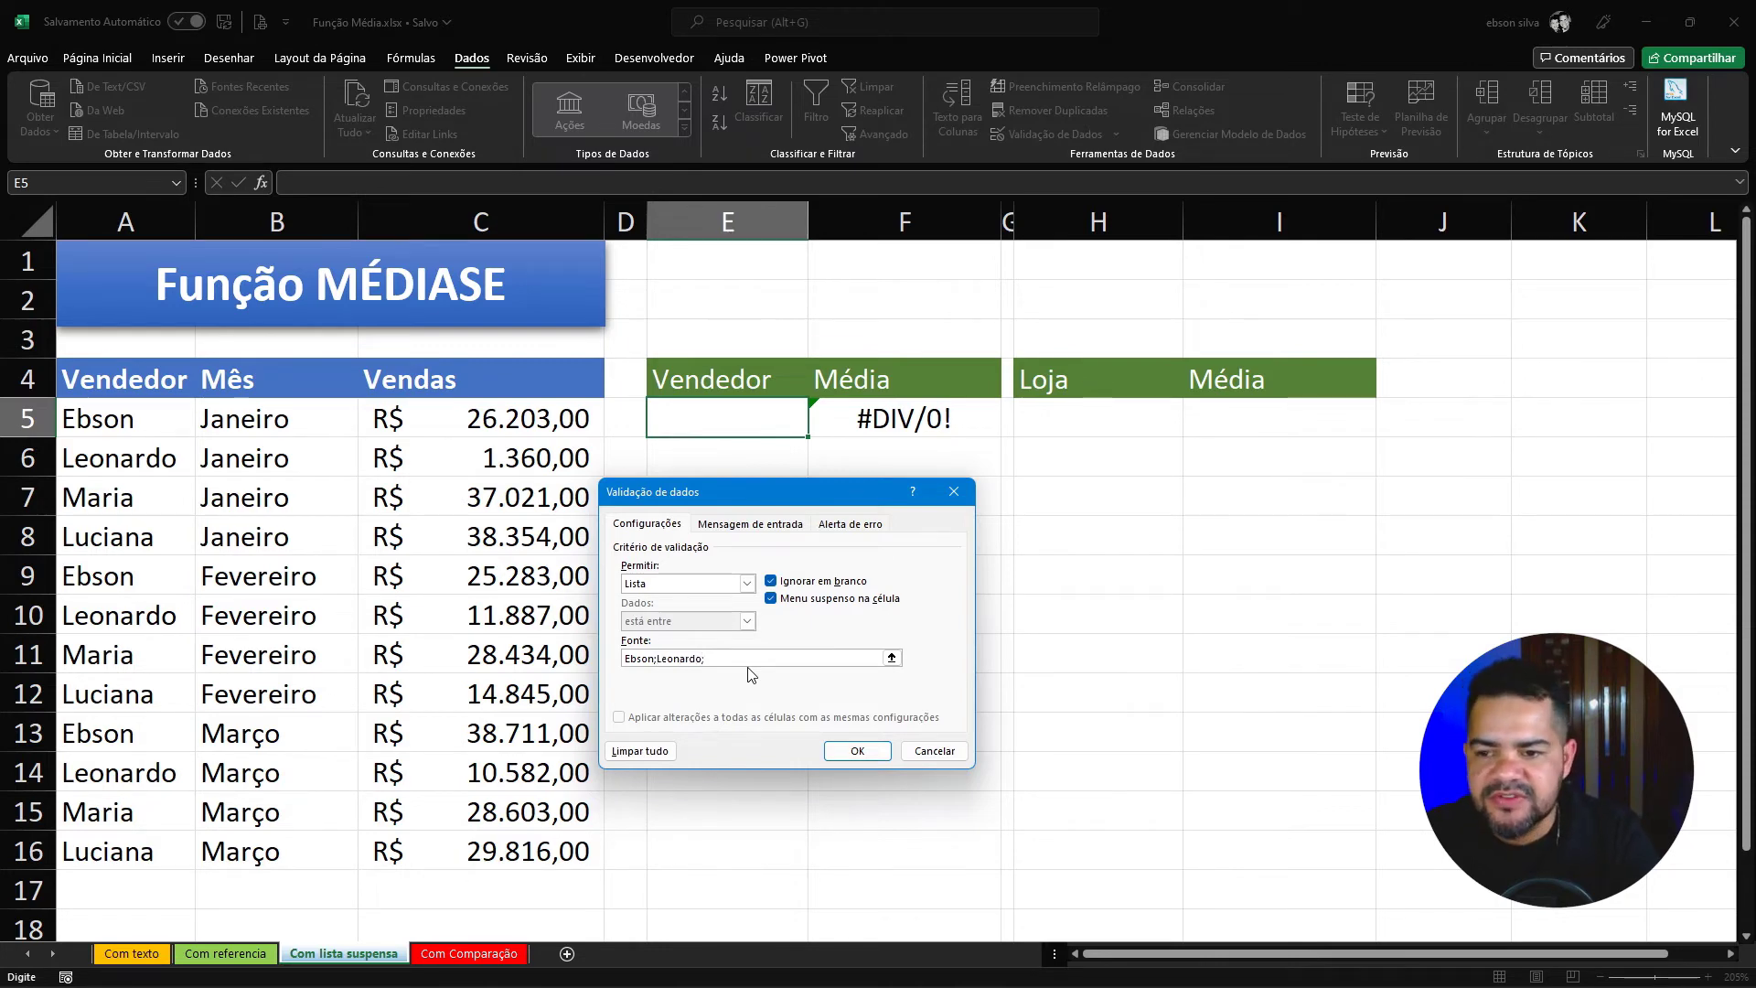
type(";Maria;Luciana")
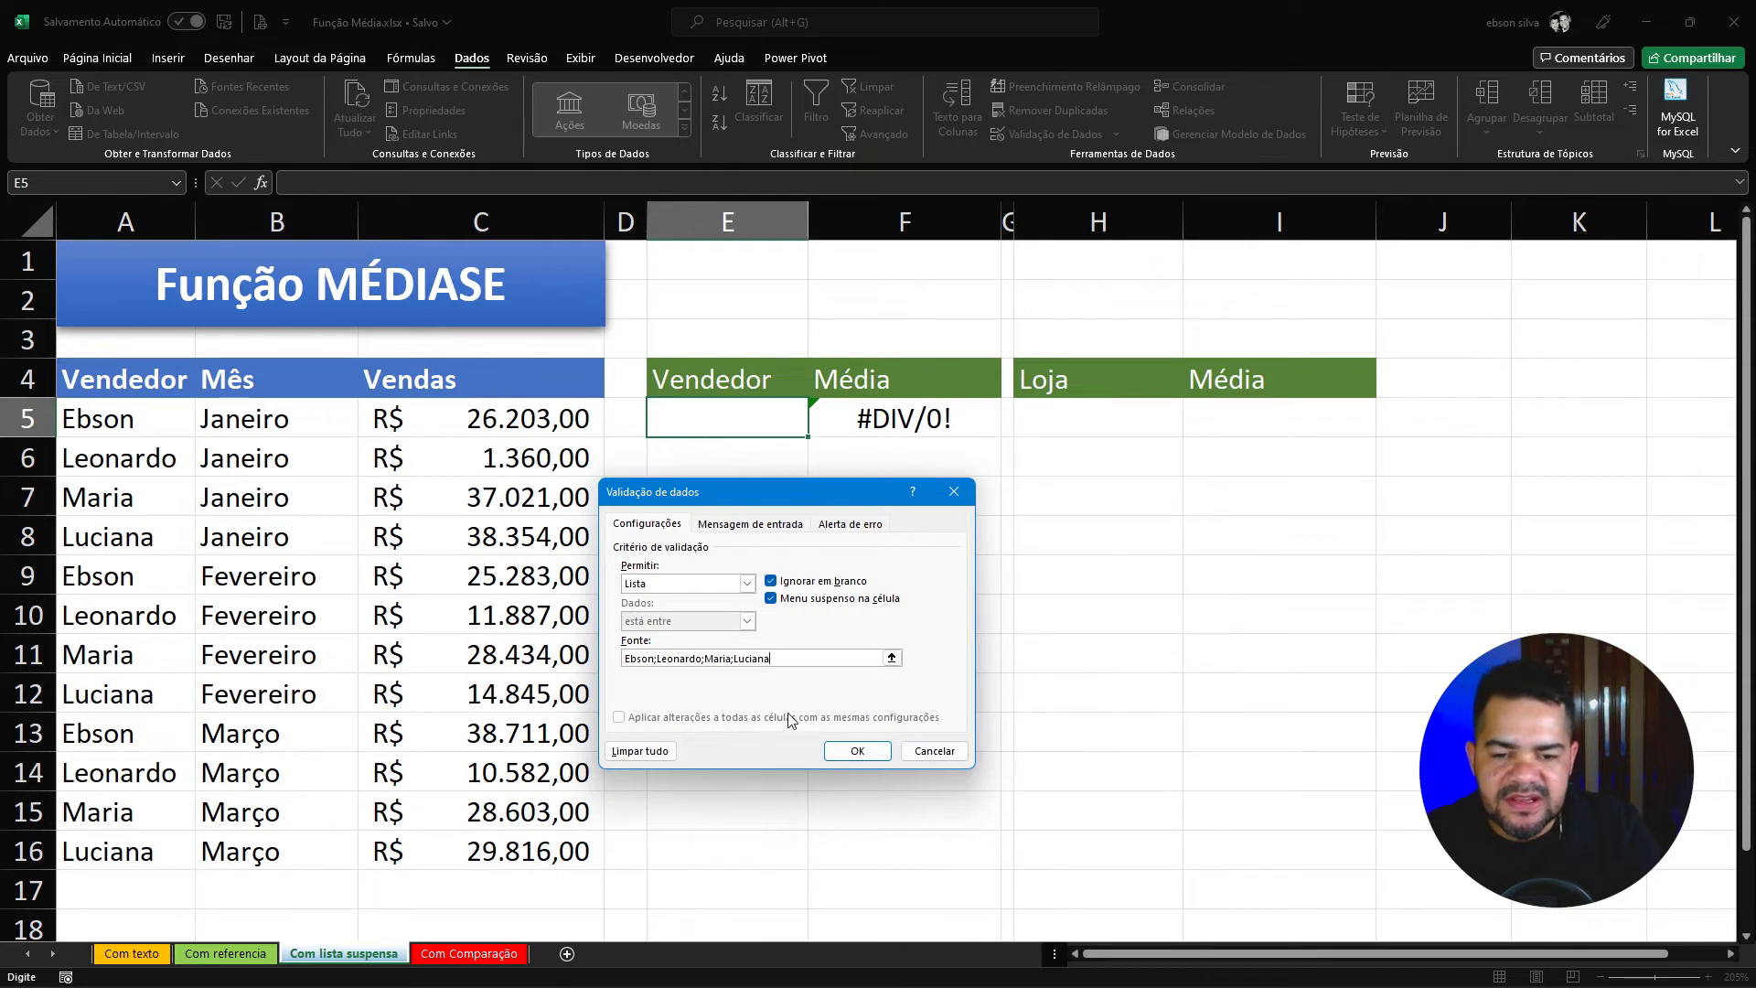
left_click(842, 752)
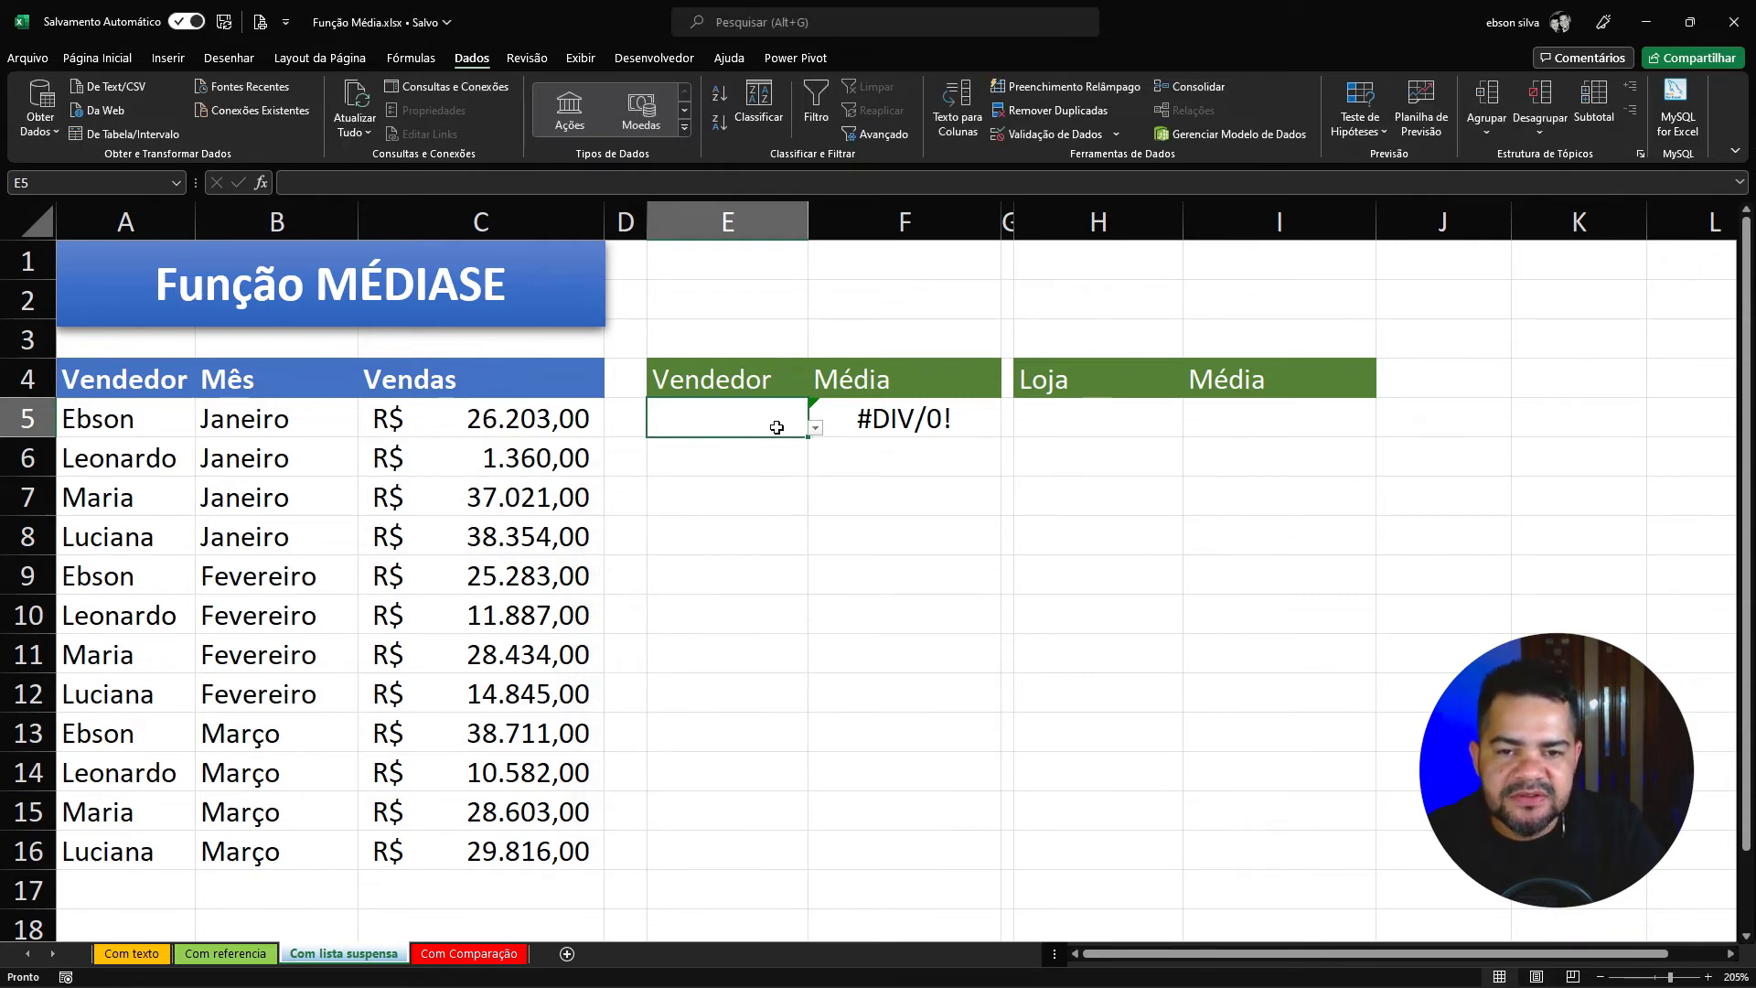
Try the different sellers in E5's drop-down list to test the average formula, ending with the last seller listed
left_click(815, 428)
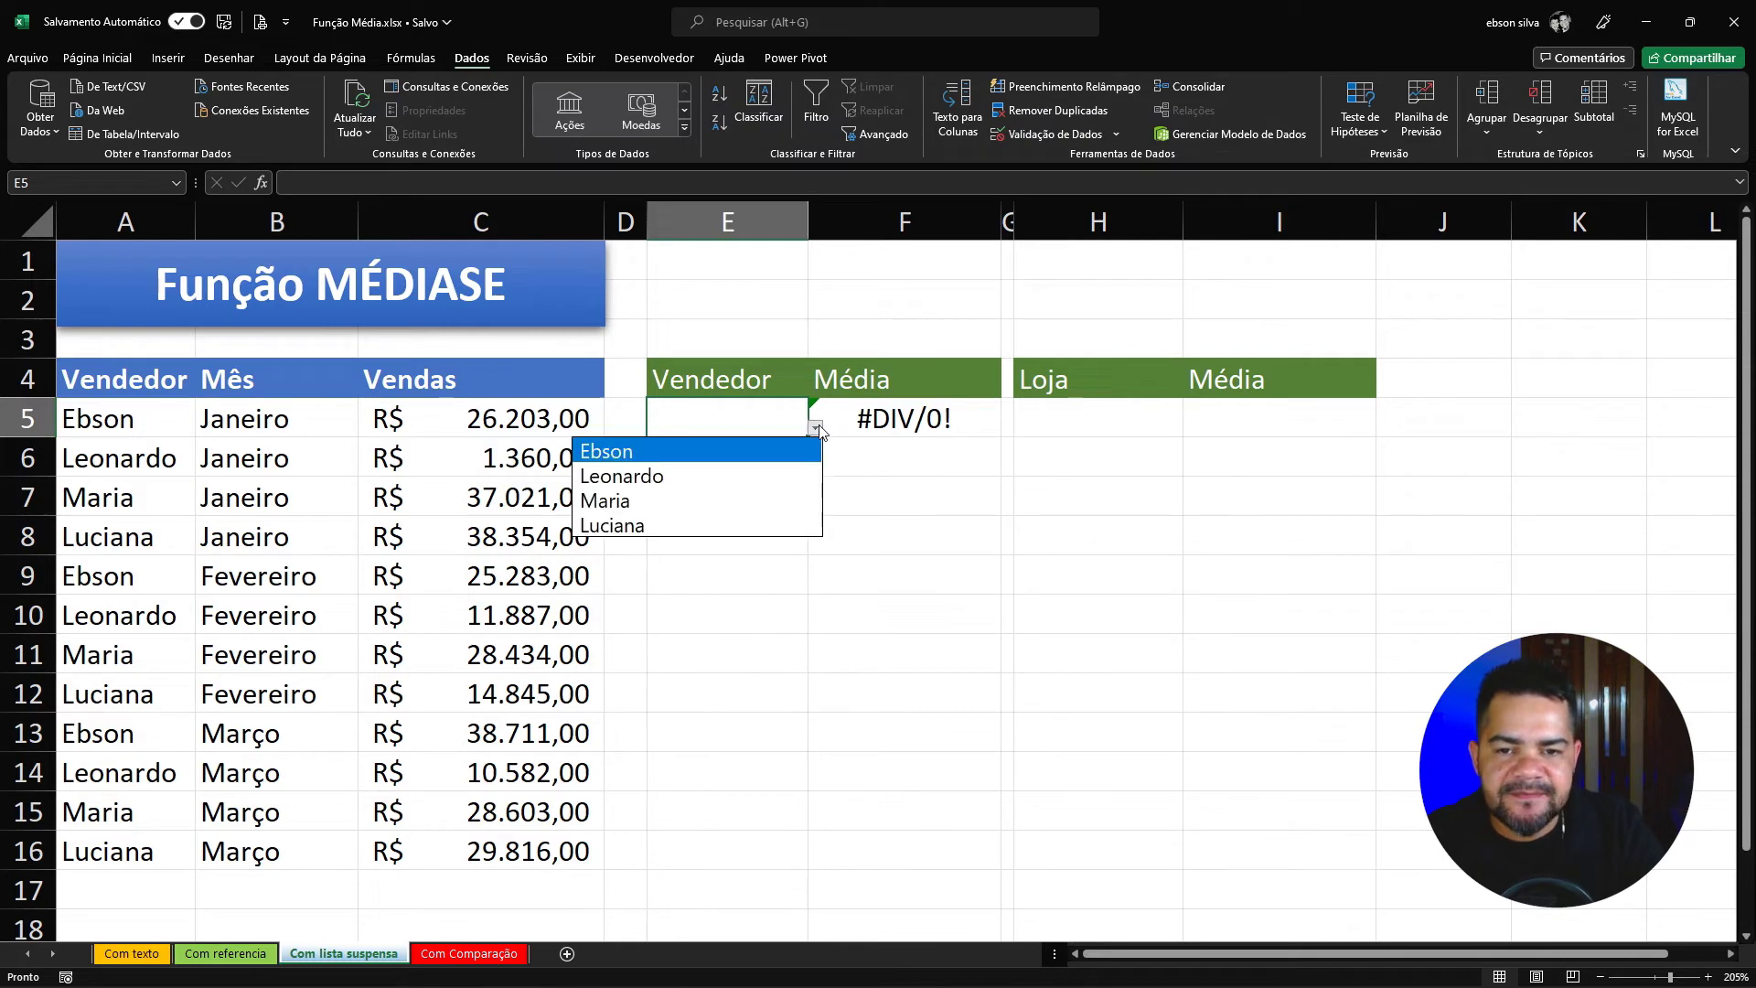
left_click(695, 475)
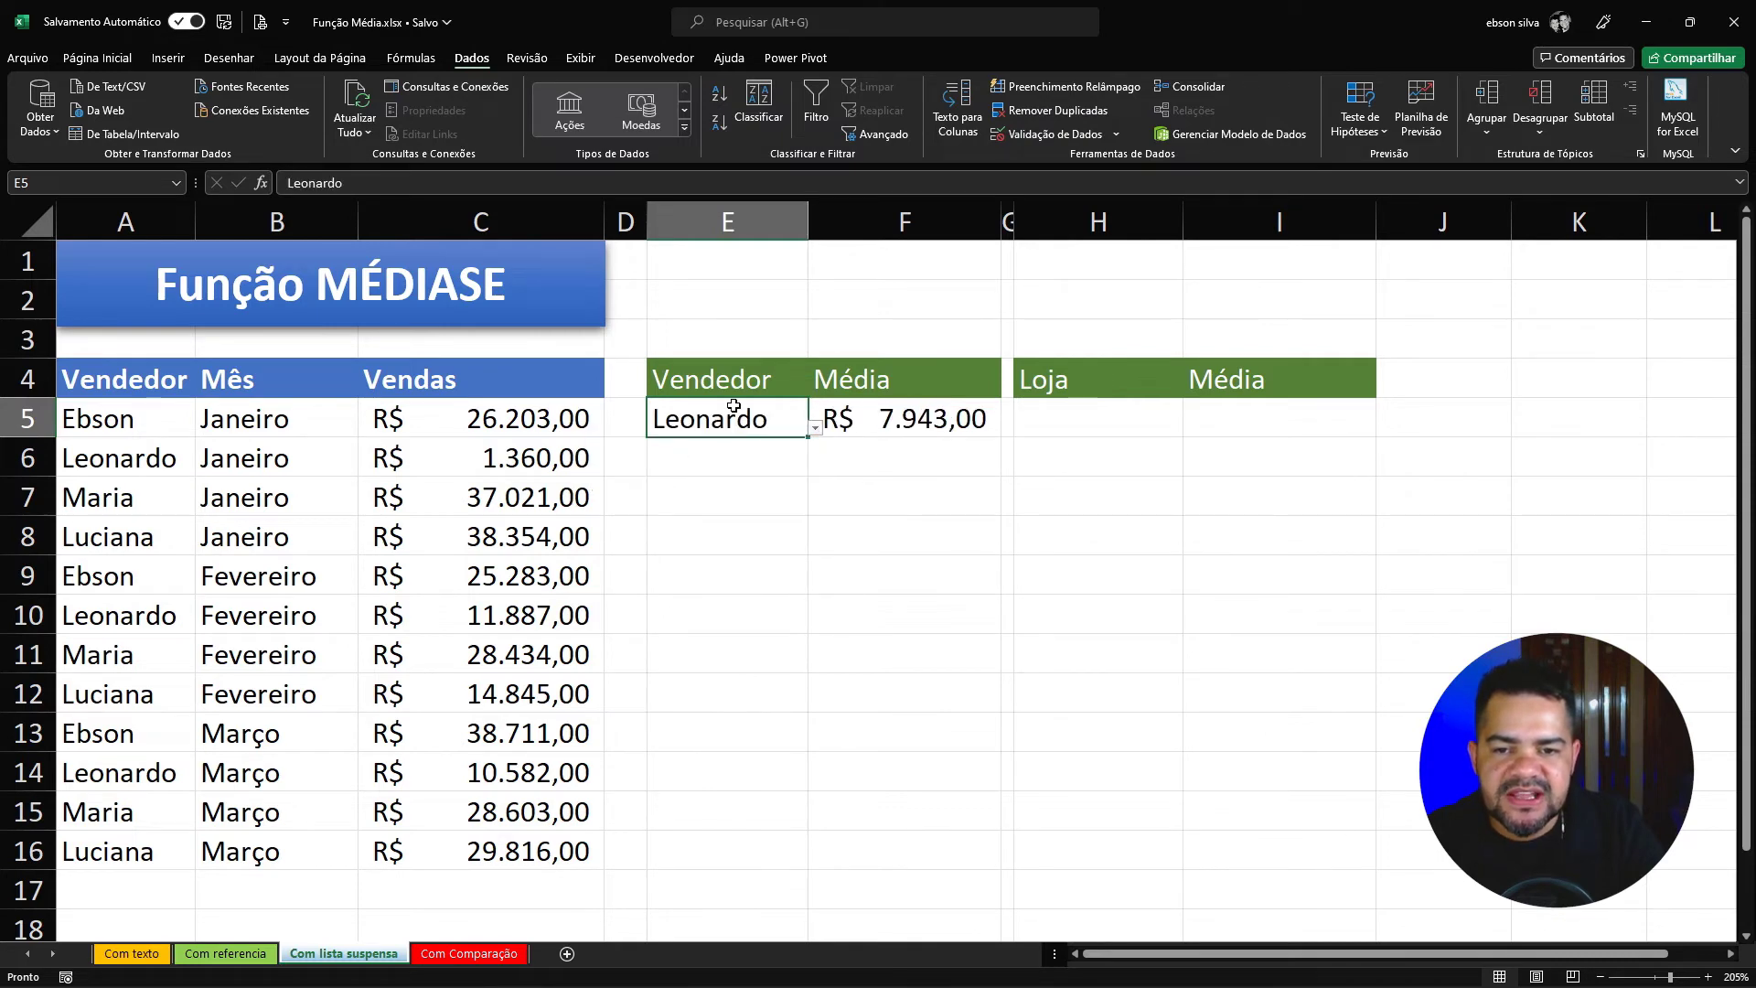
left_click(815, 428)
left_click(697, 451)
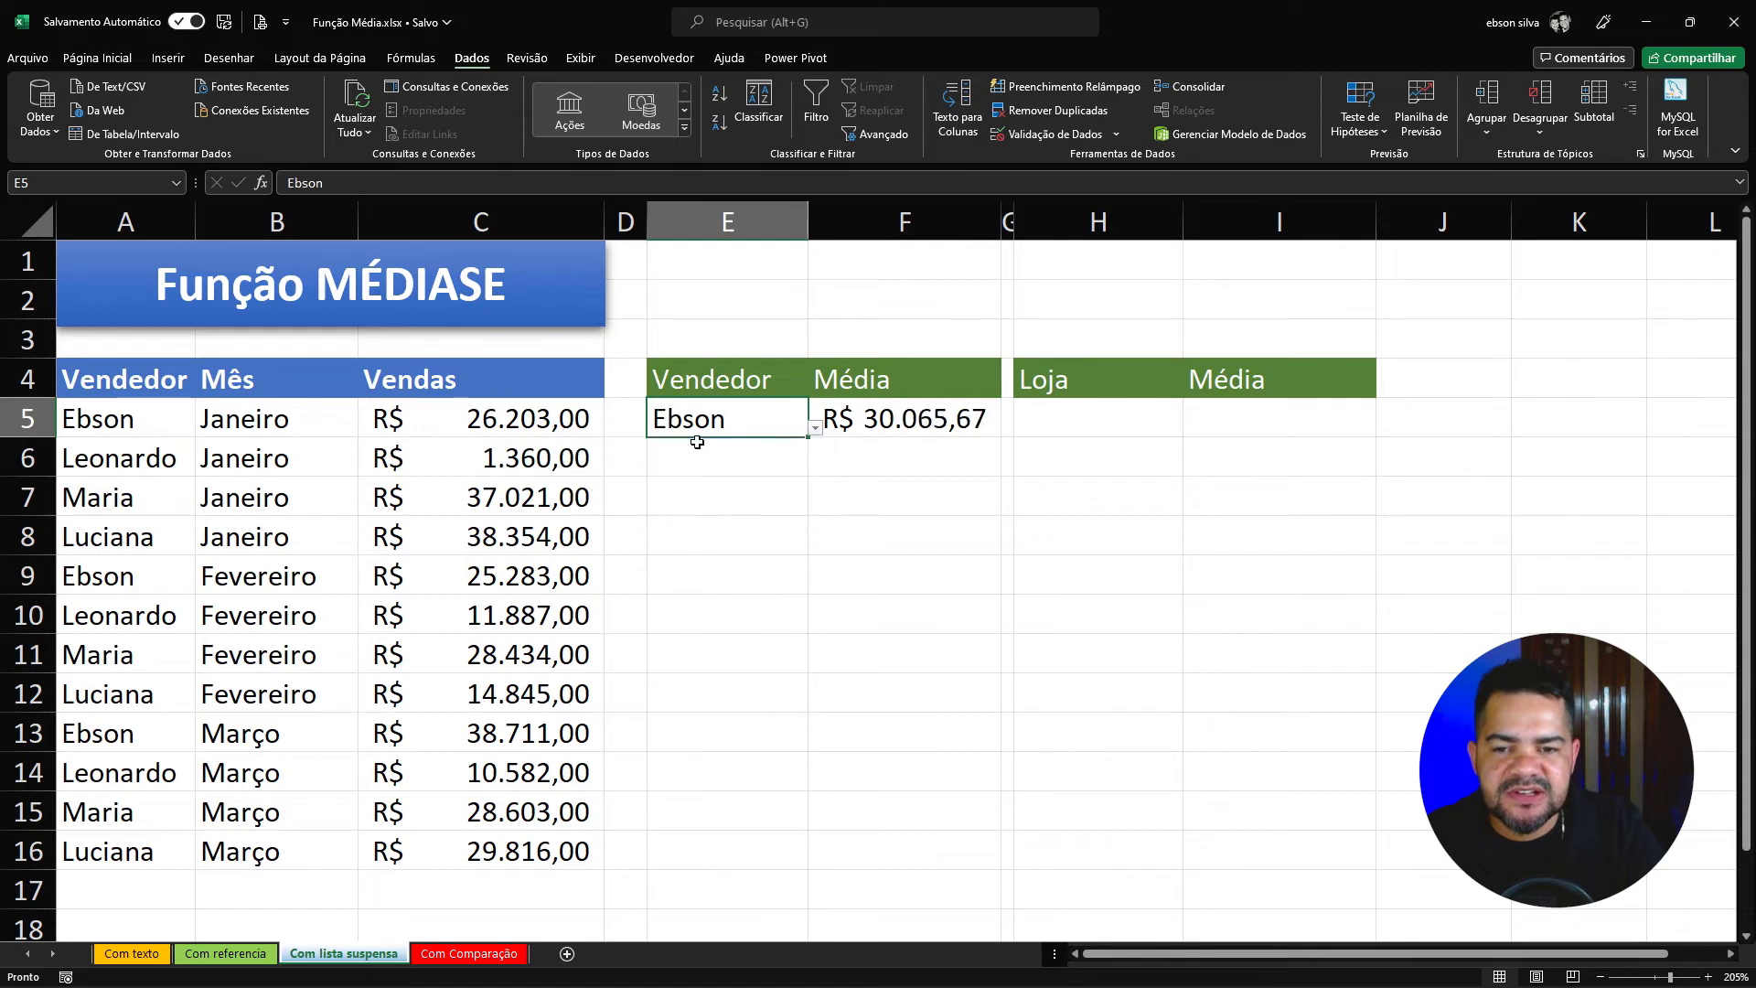
left_click(815, 428)
left_click(766, 467)
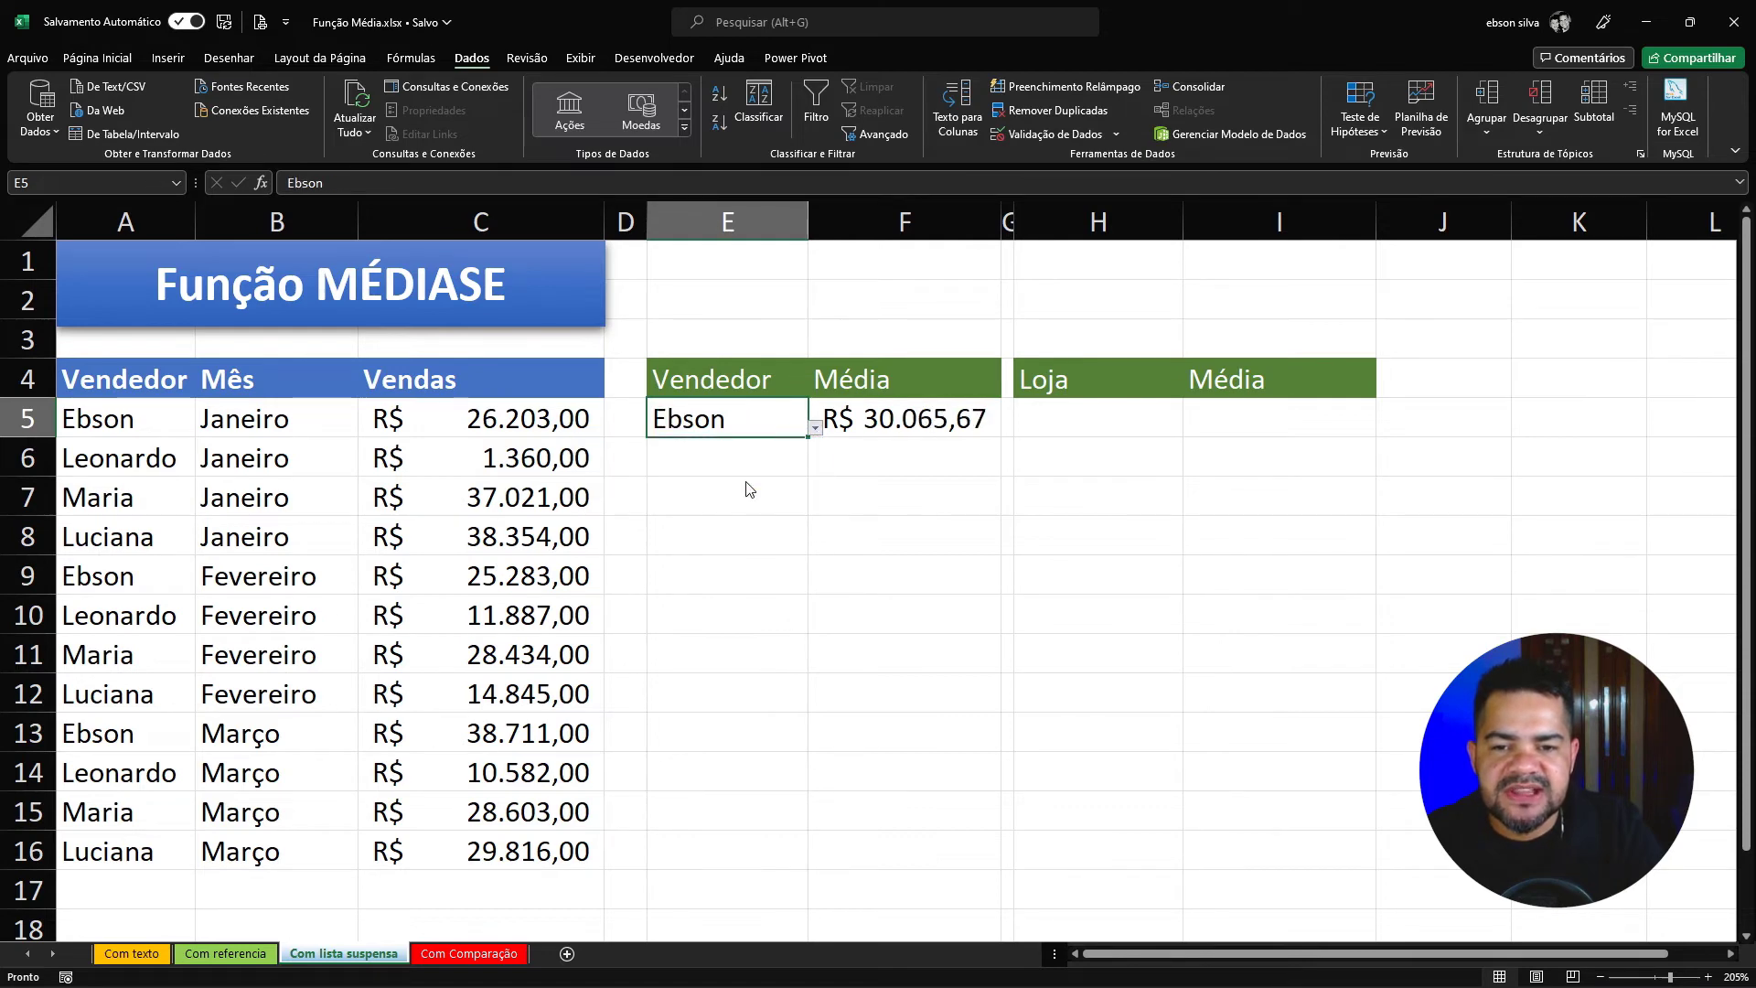
left_click(815, 428)
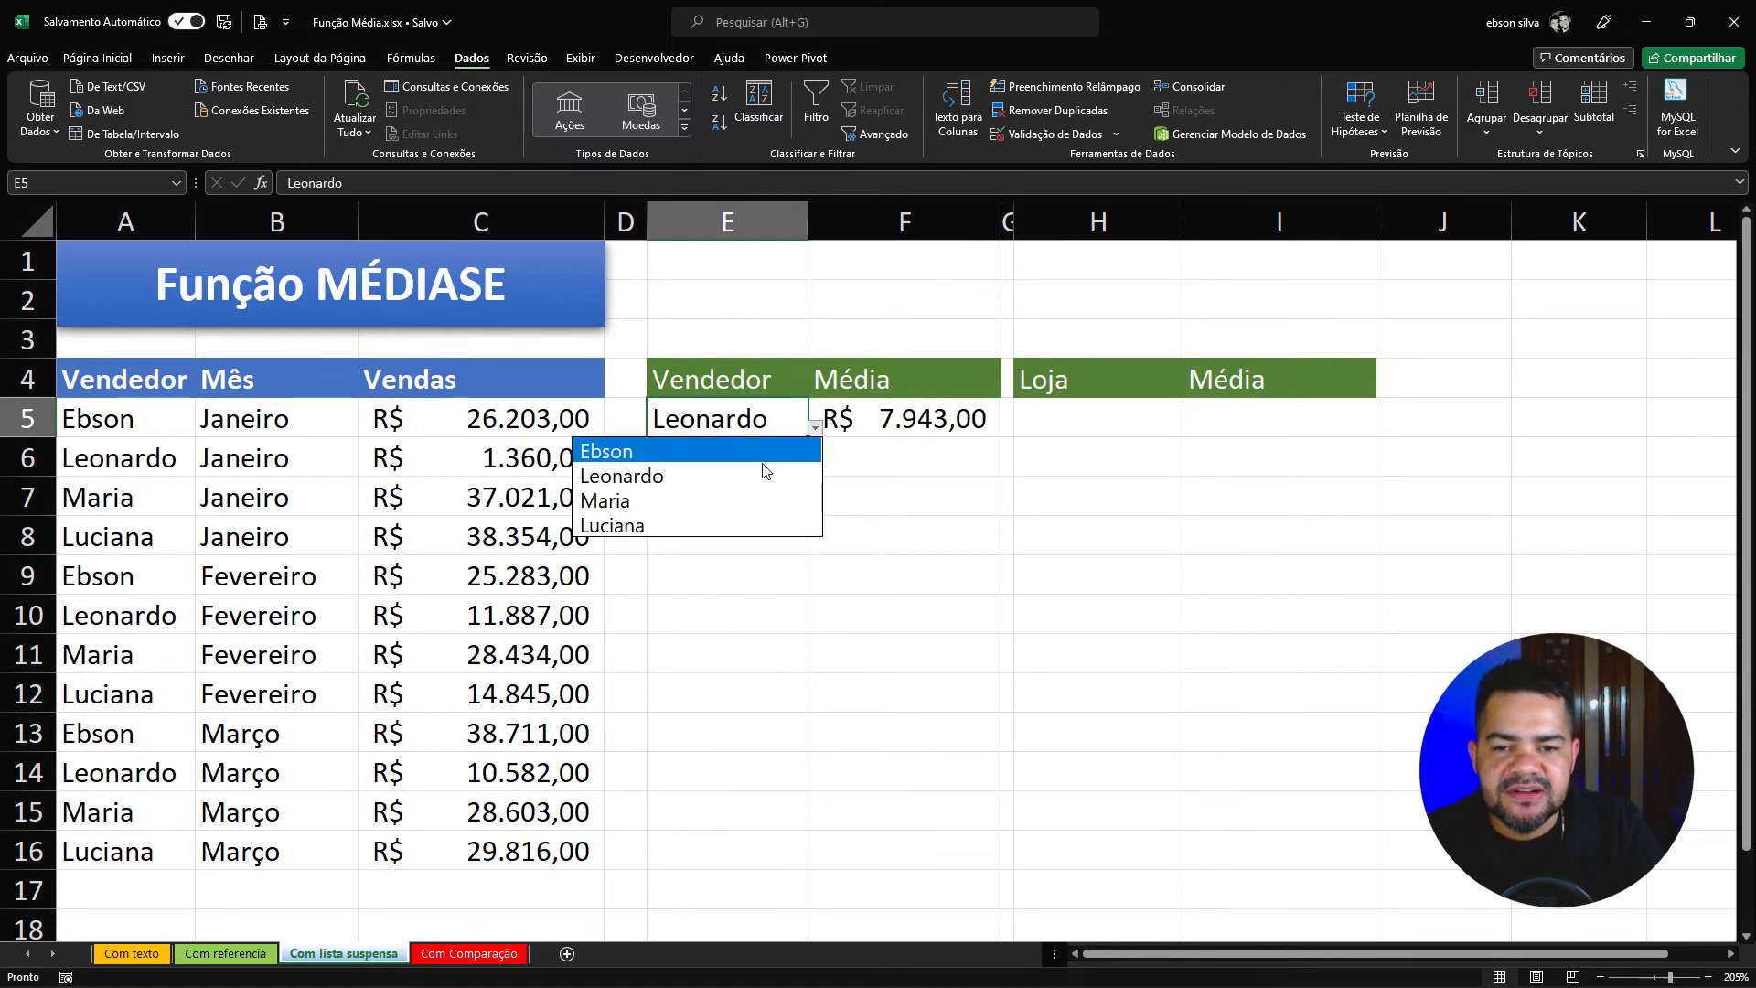
left_click(725, 502)
left_click(814, 428)
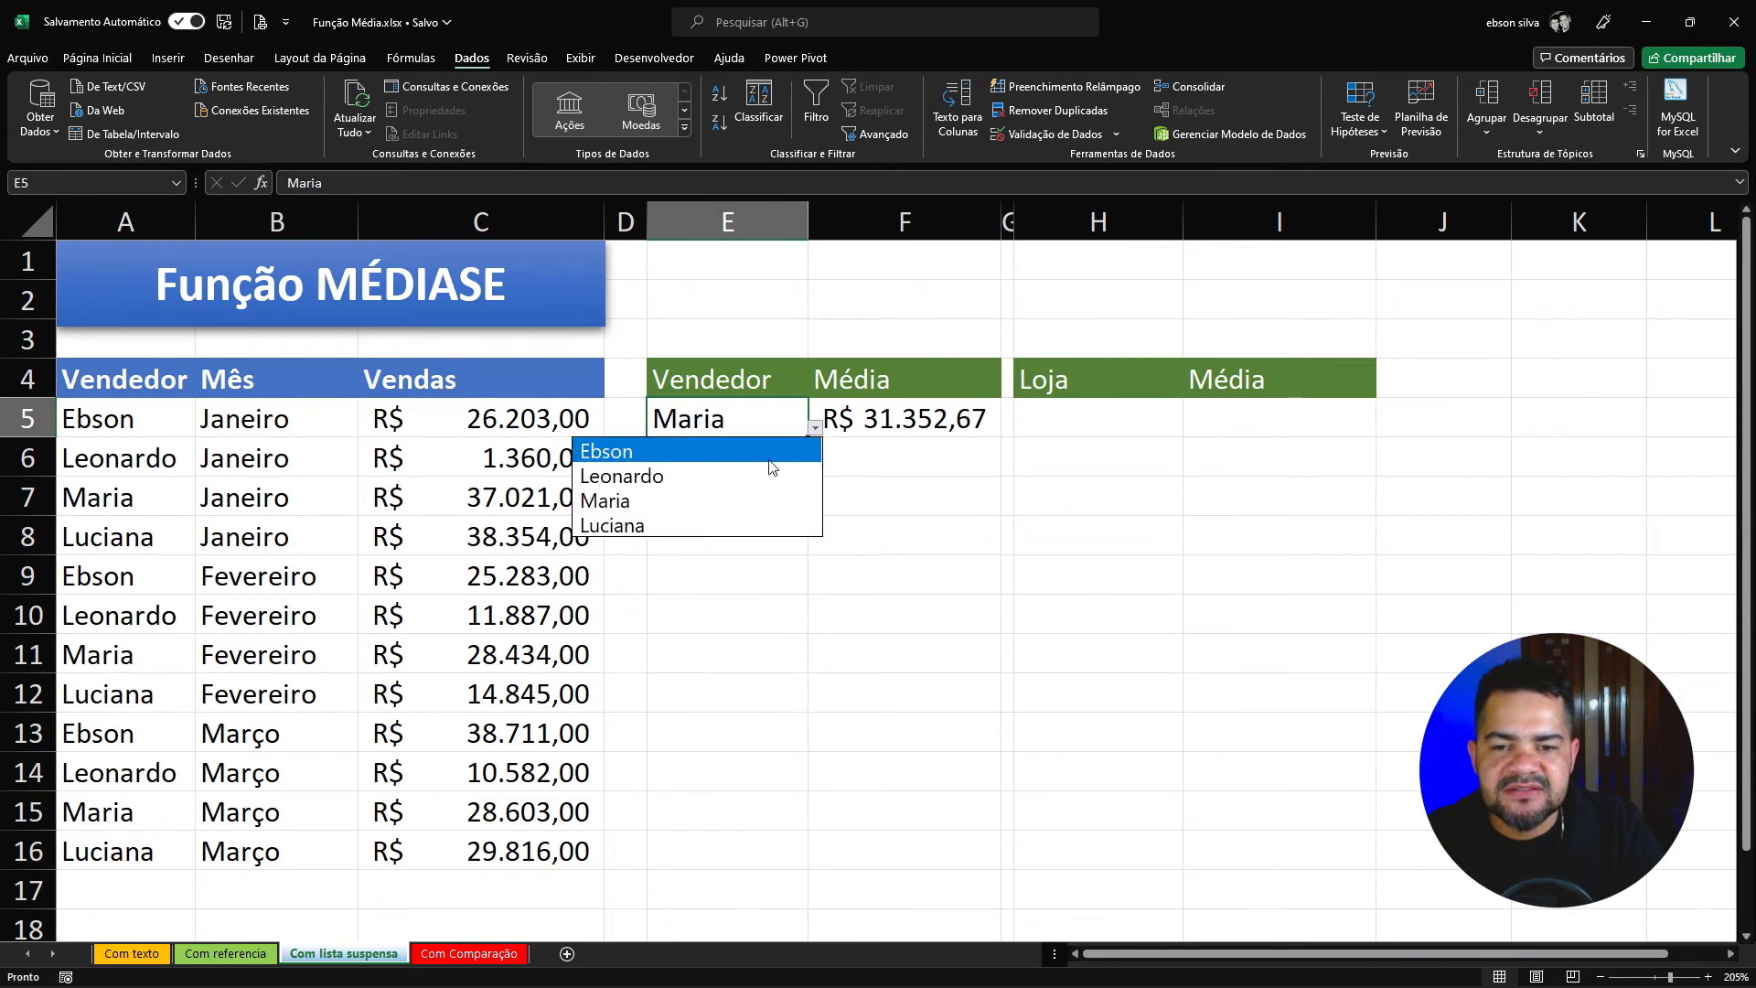
left_click(727, 514)
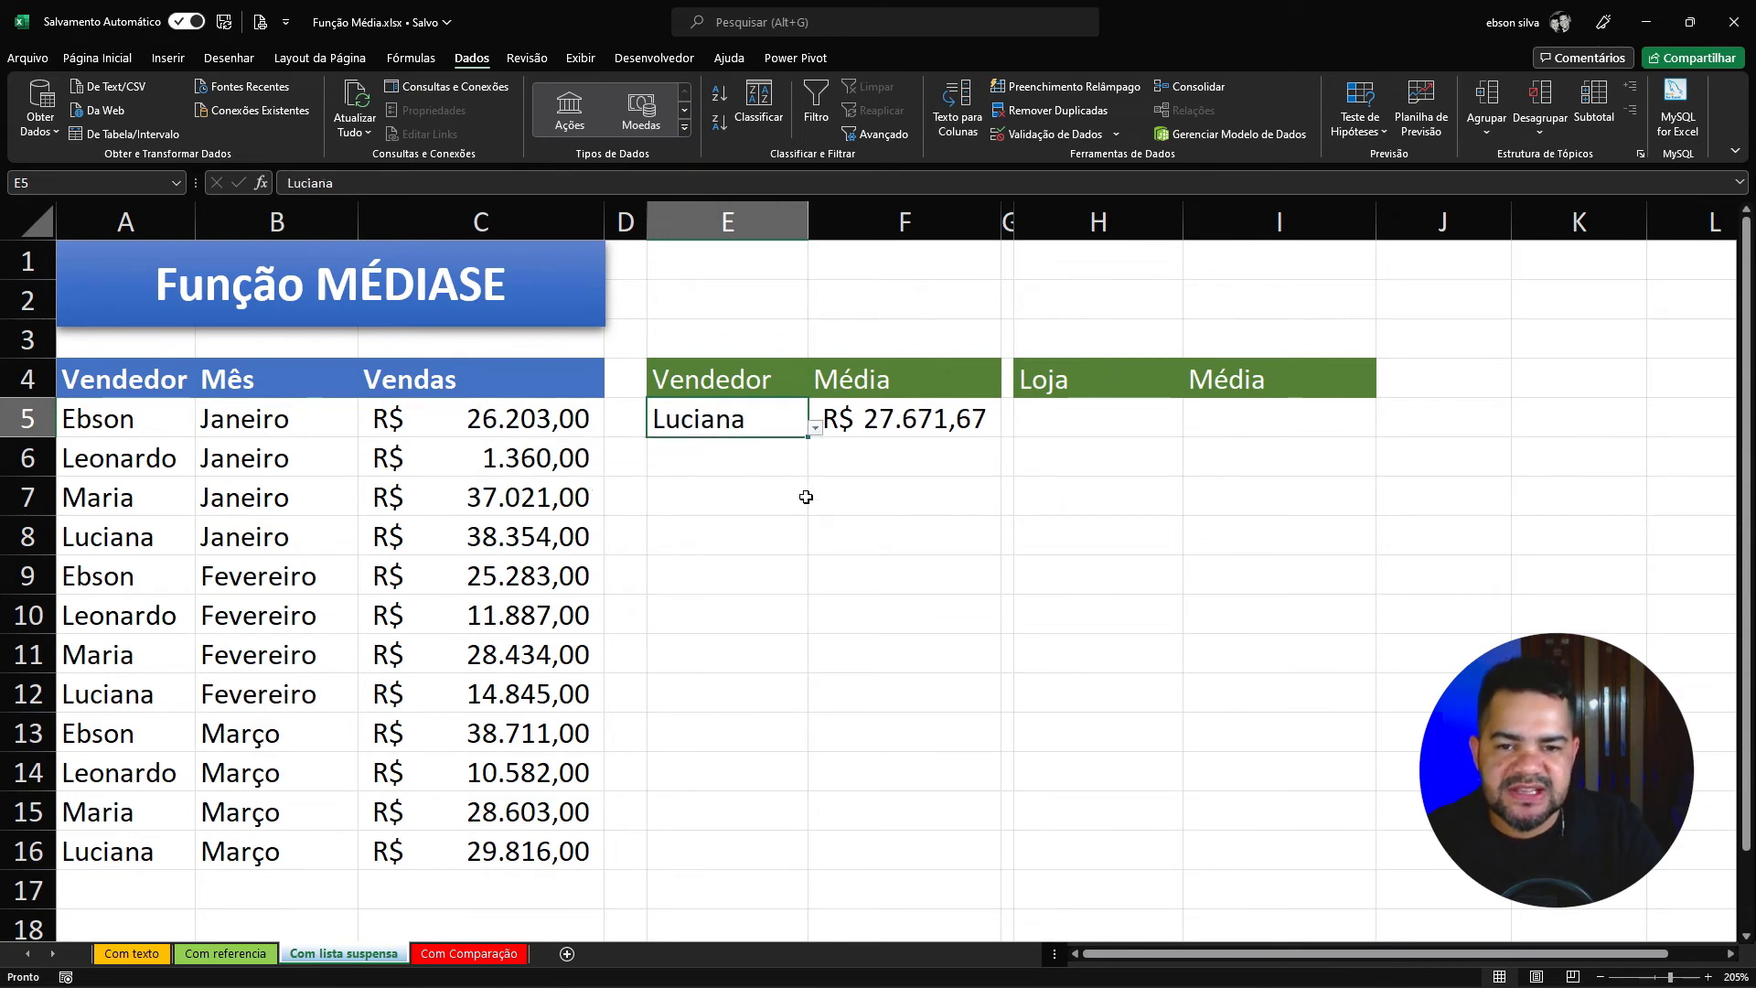
Change the Loja header in H4 to Mês
left_click(337, 424)
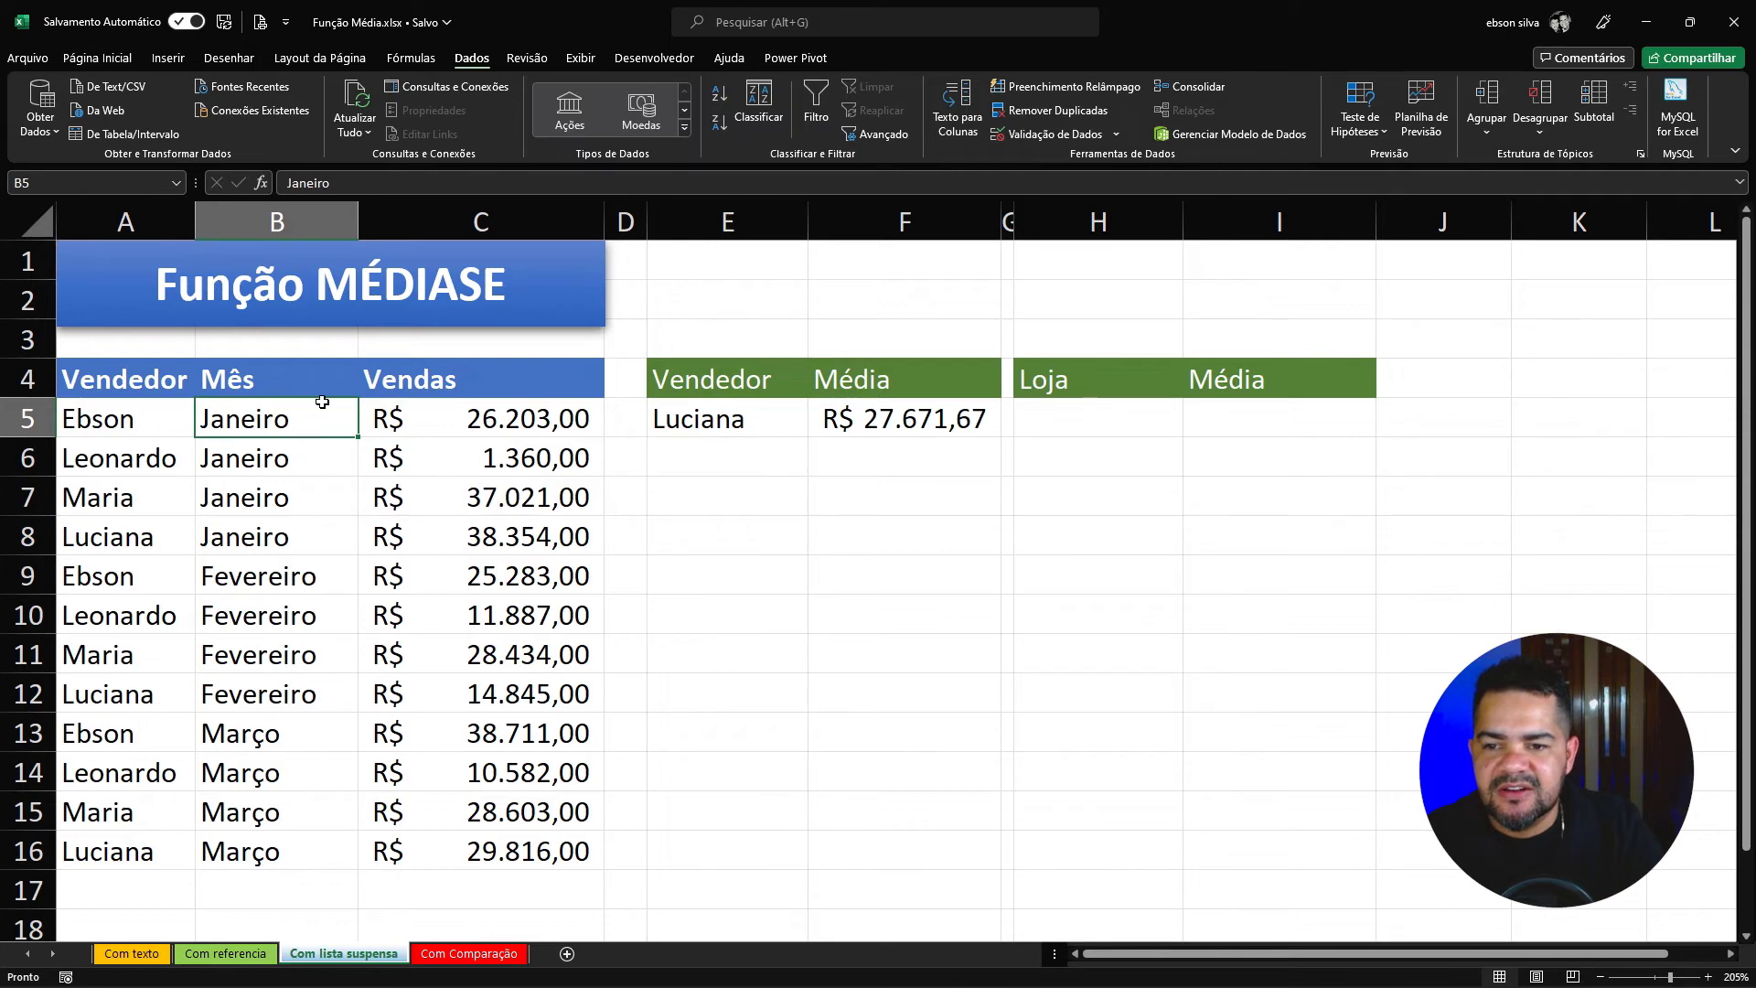
left_click(1098, 385)
type("Mês")
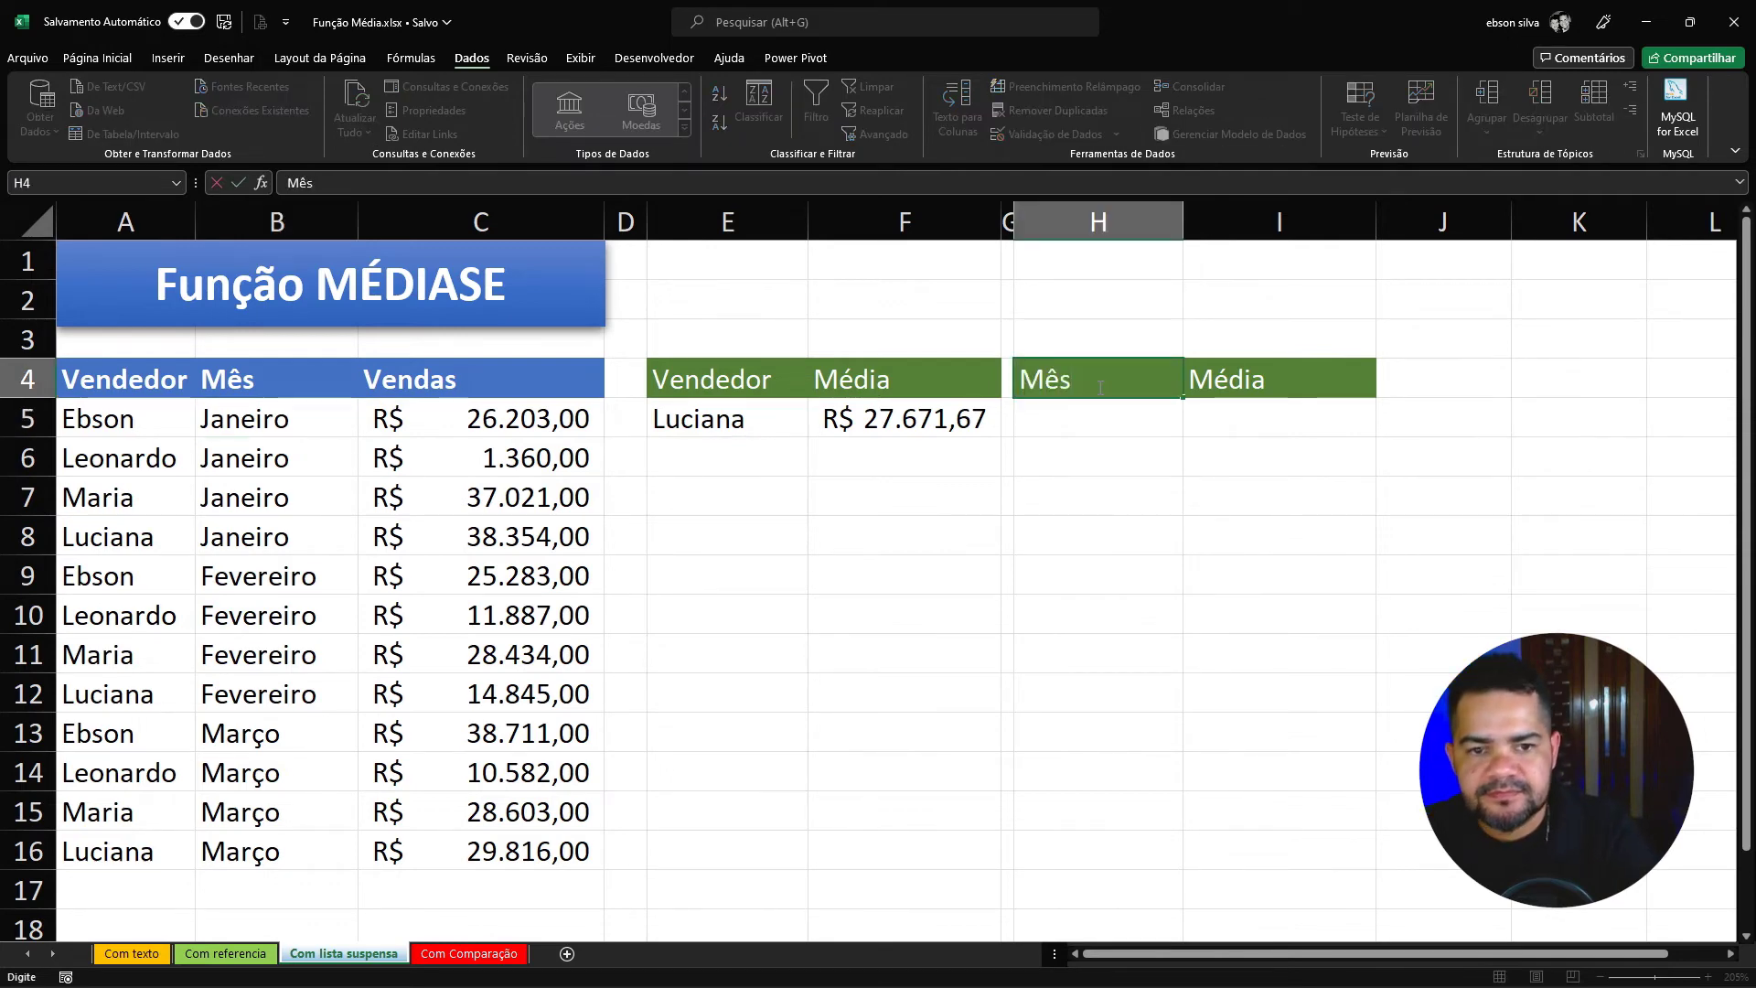
key("Return")
Enter =MÉDIASE(B5:B16;H5;C5:C16) in I5 to average sales by the month in H5
left_click(1245, 401)
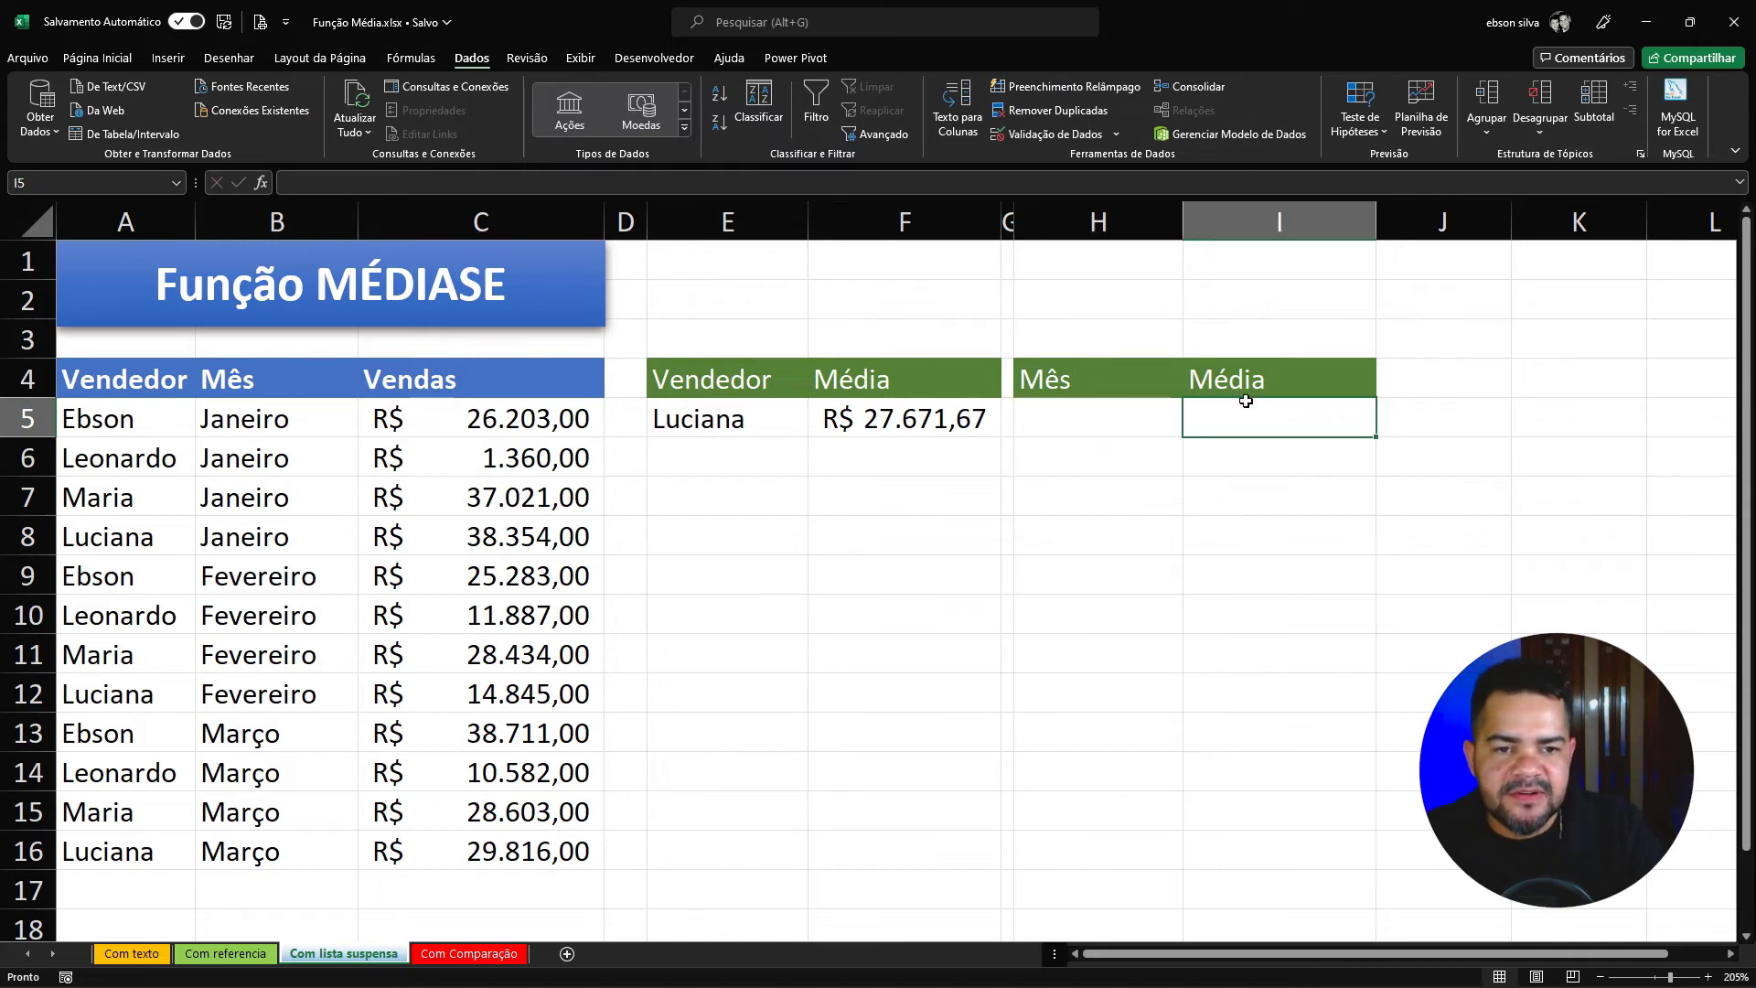
type("=mé")
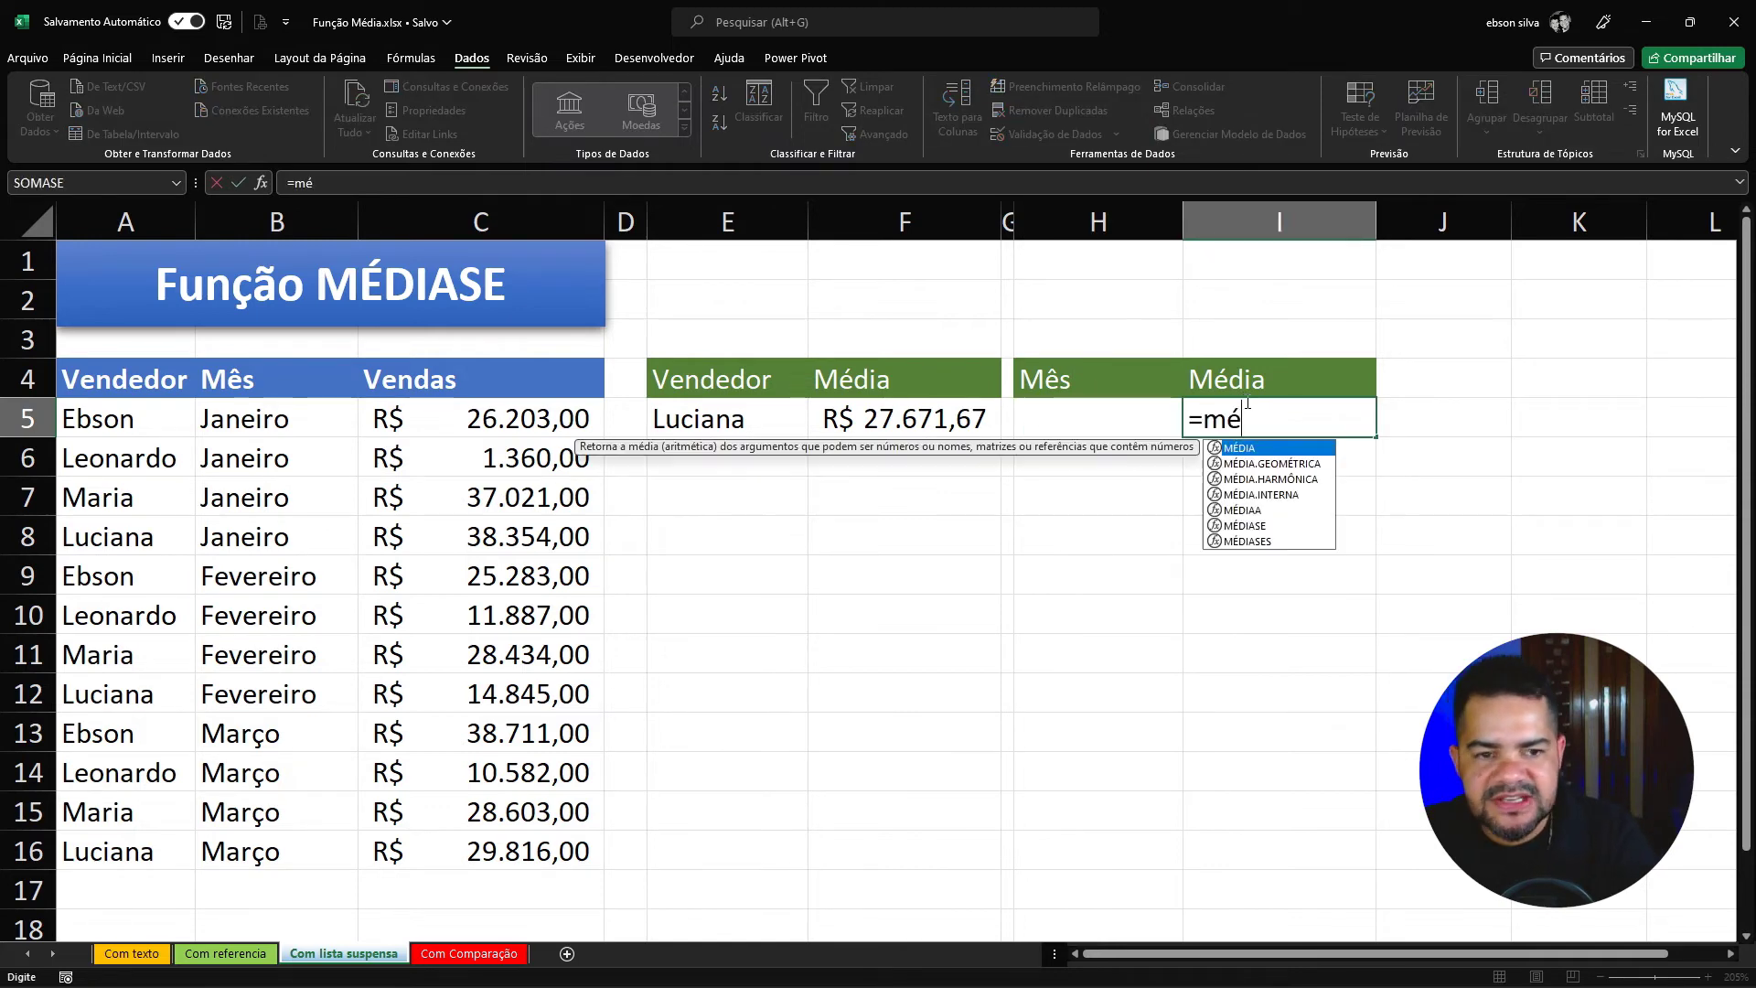
type("dia")
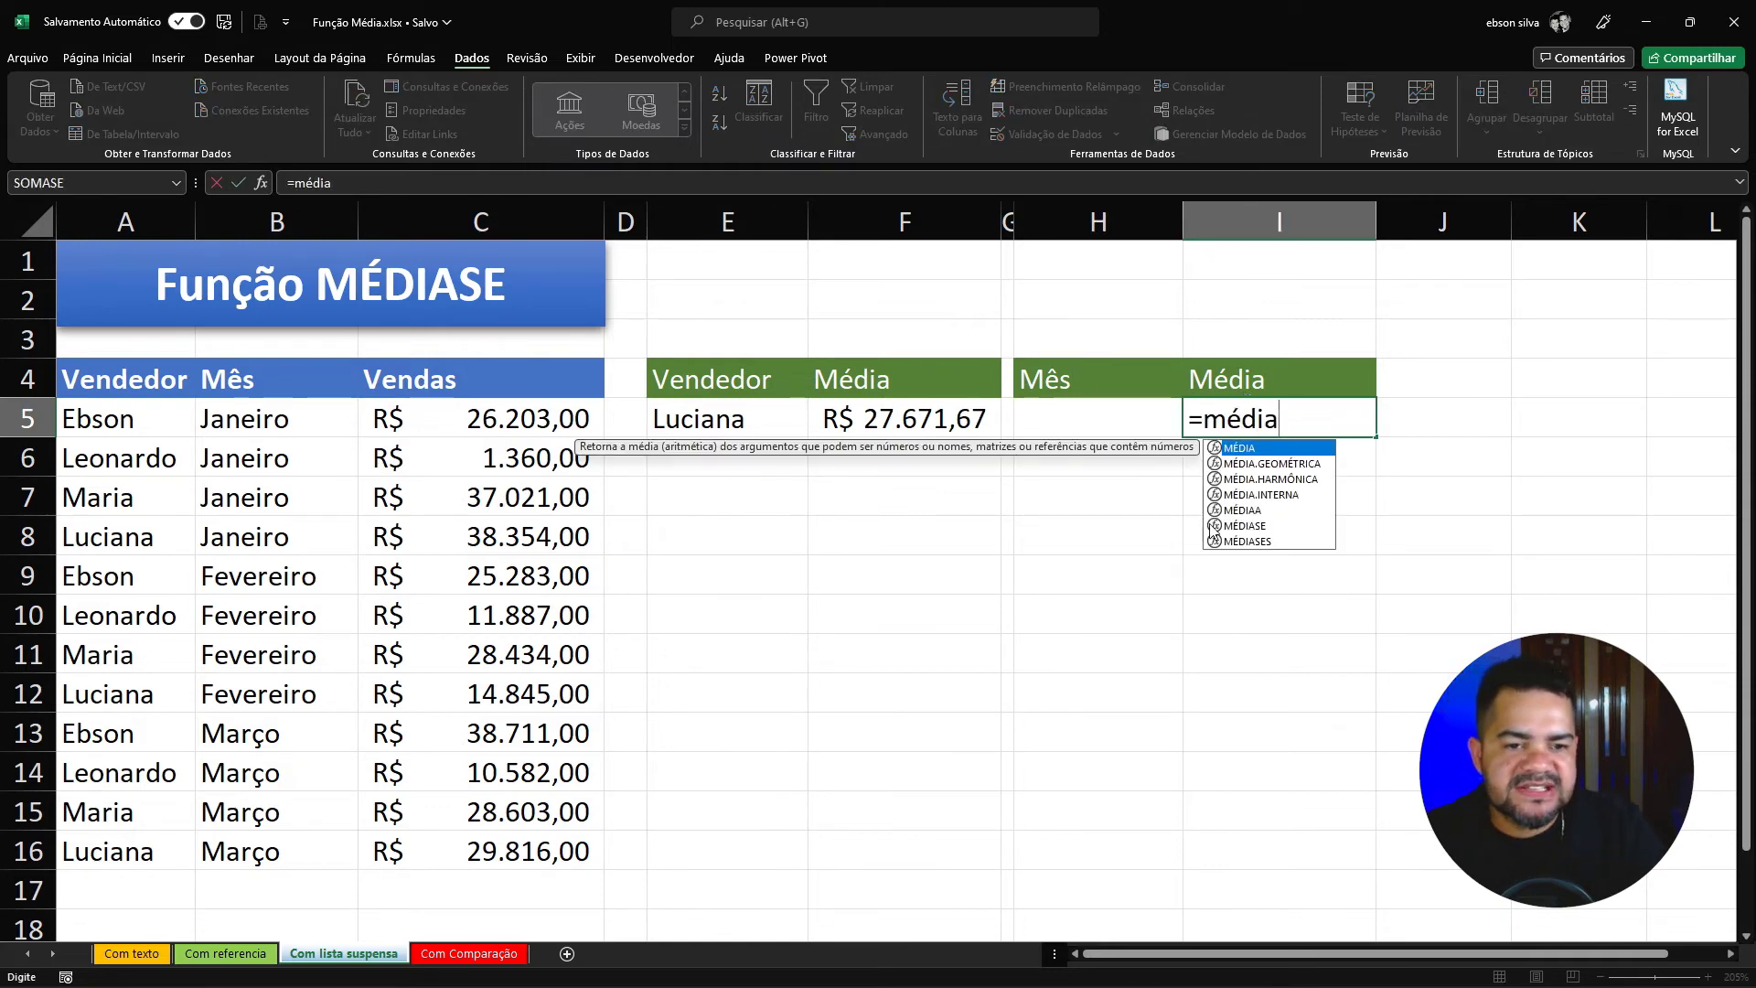
double_click(1240, 525)
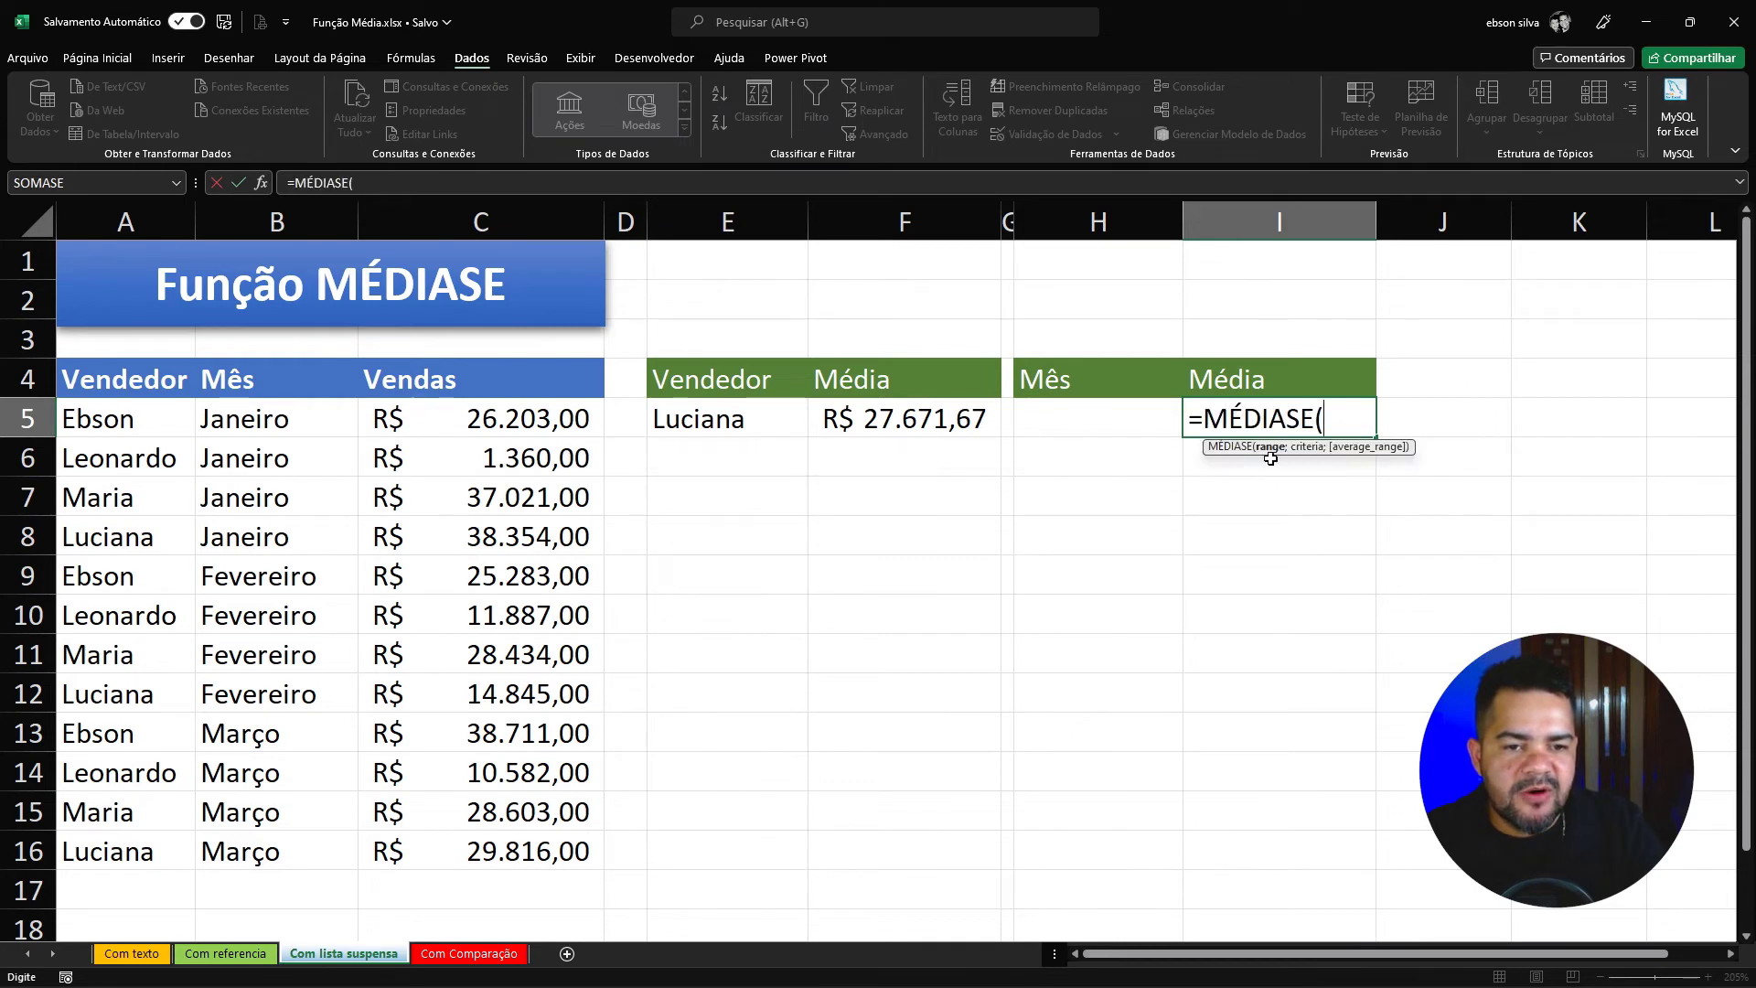
left_click_drag(311, 431, 282, 847)
type(";")
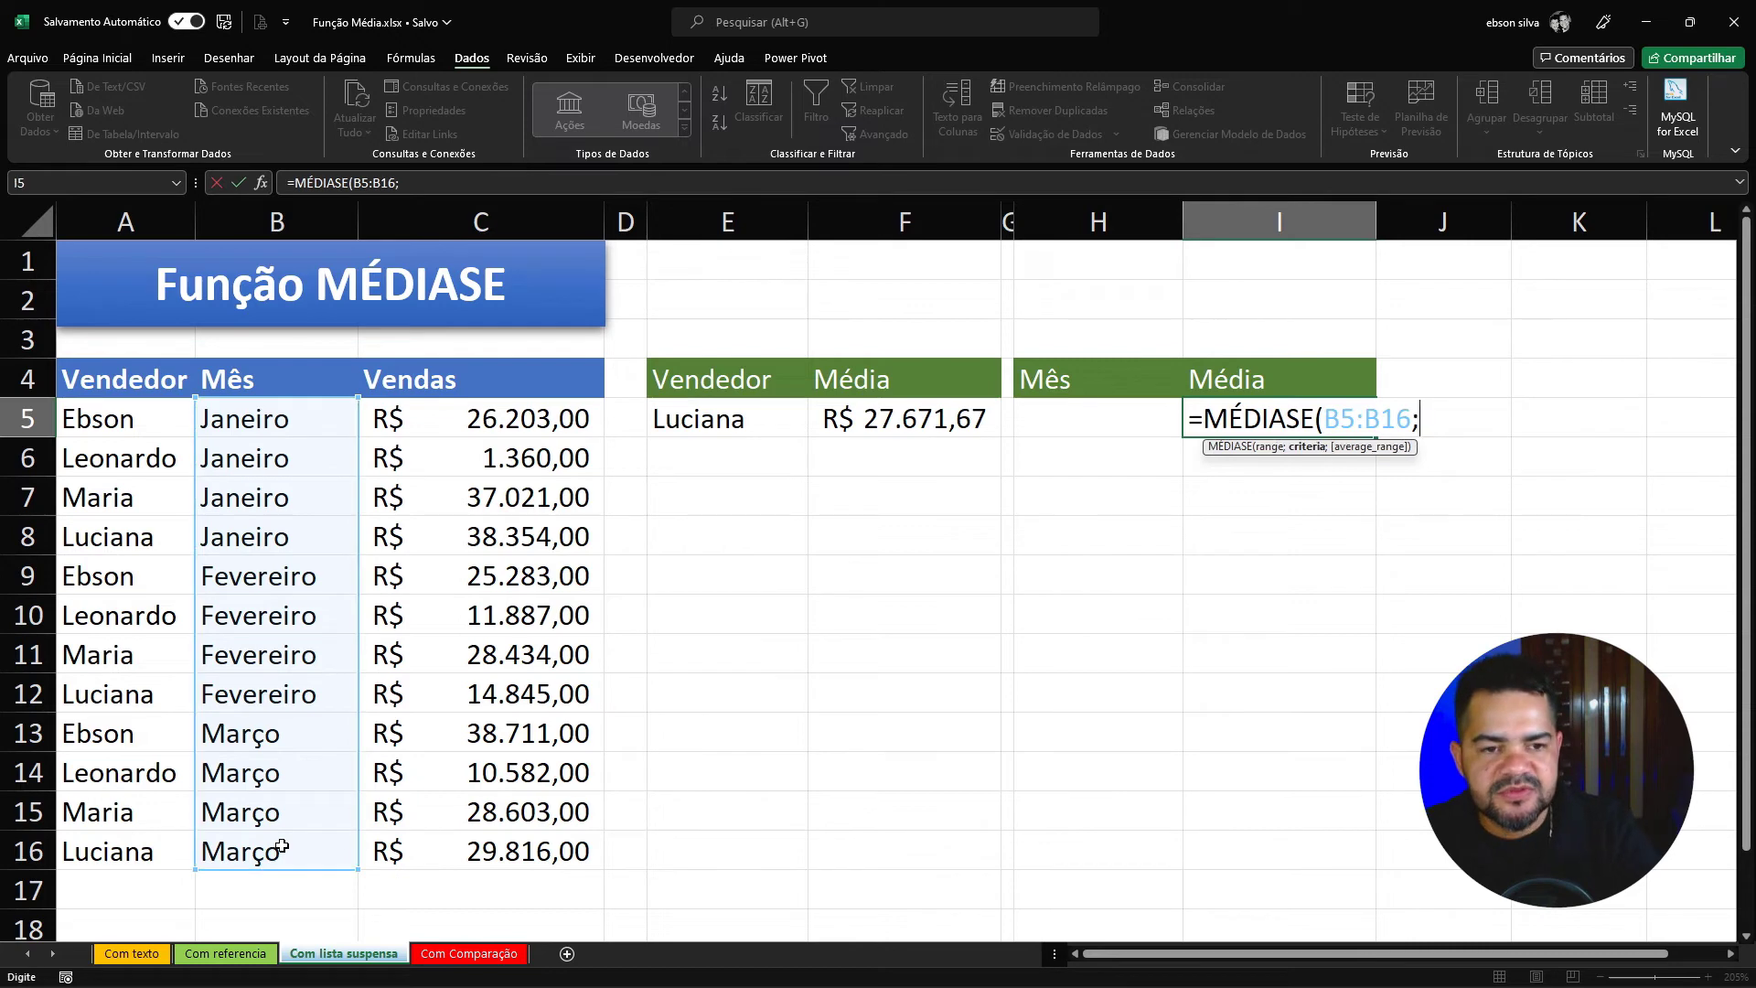
left_click(1081, 421)
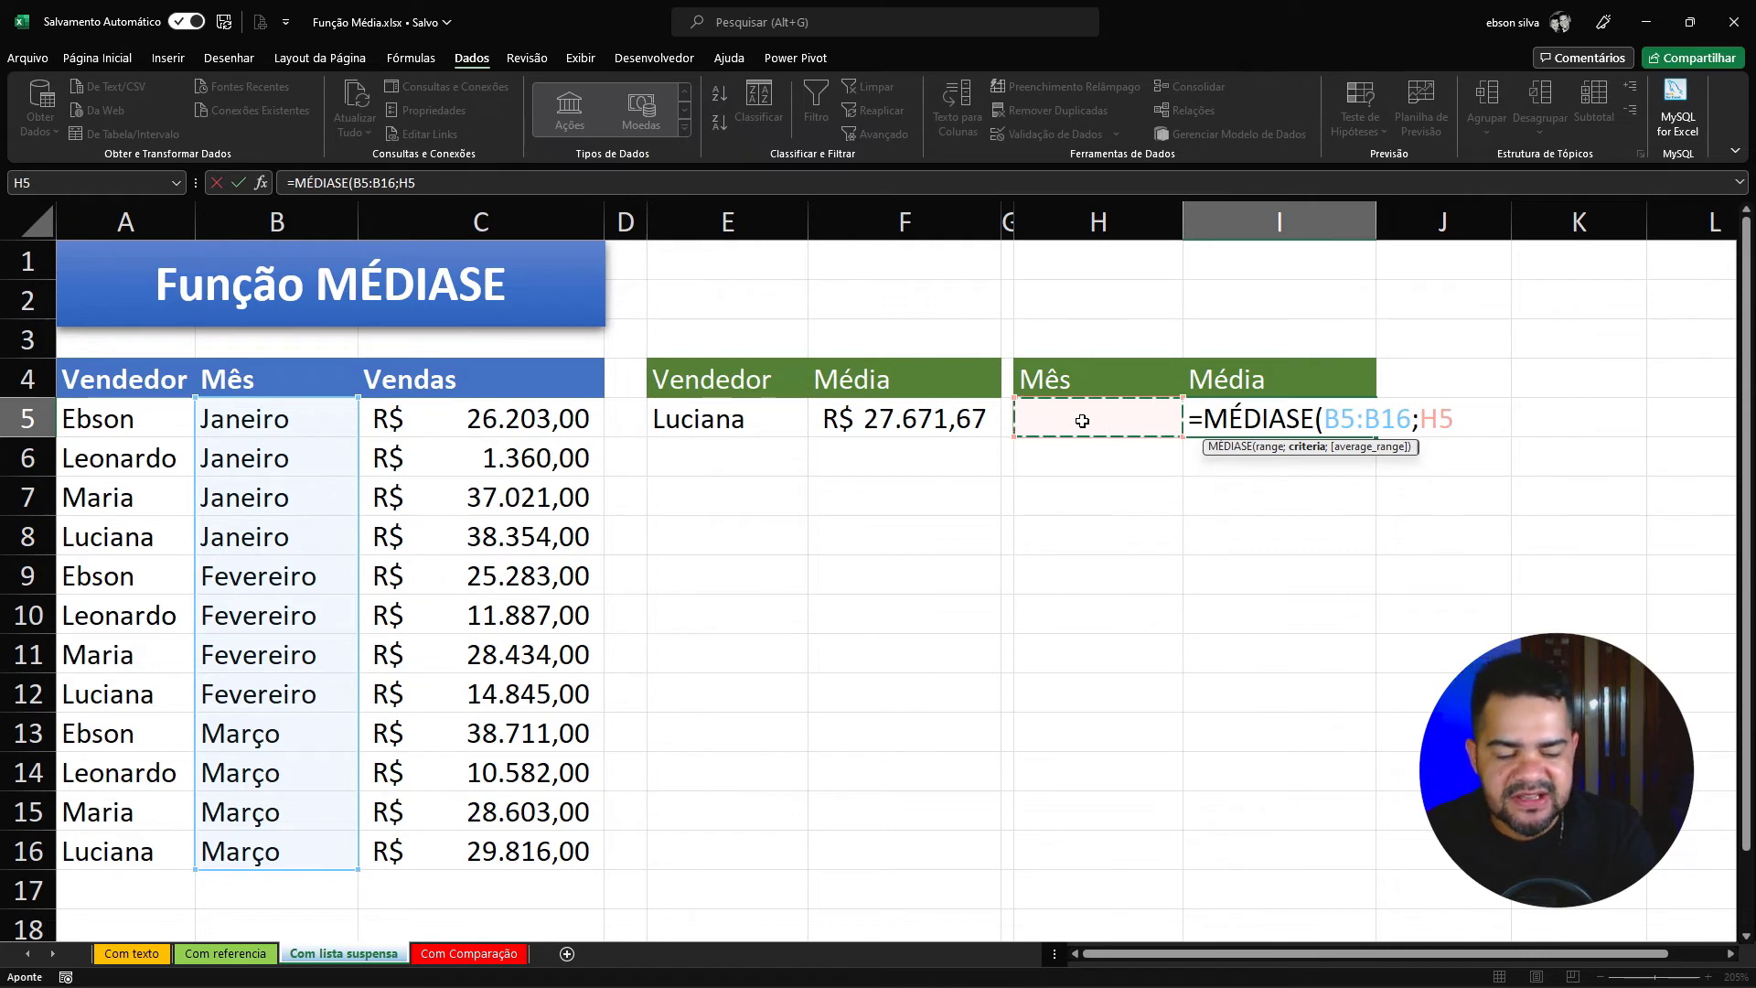
type(";")
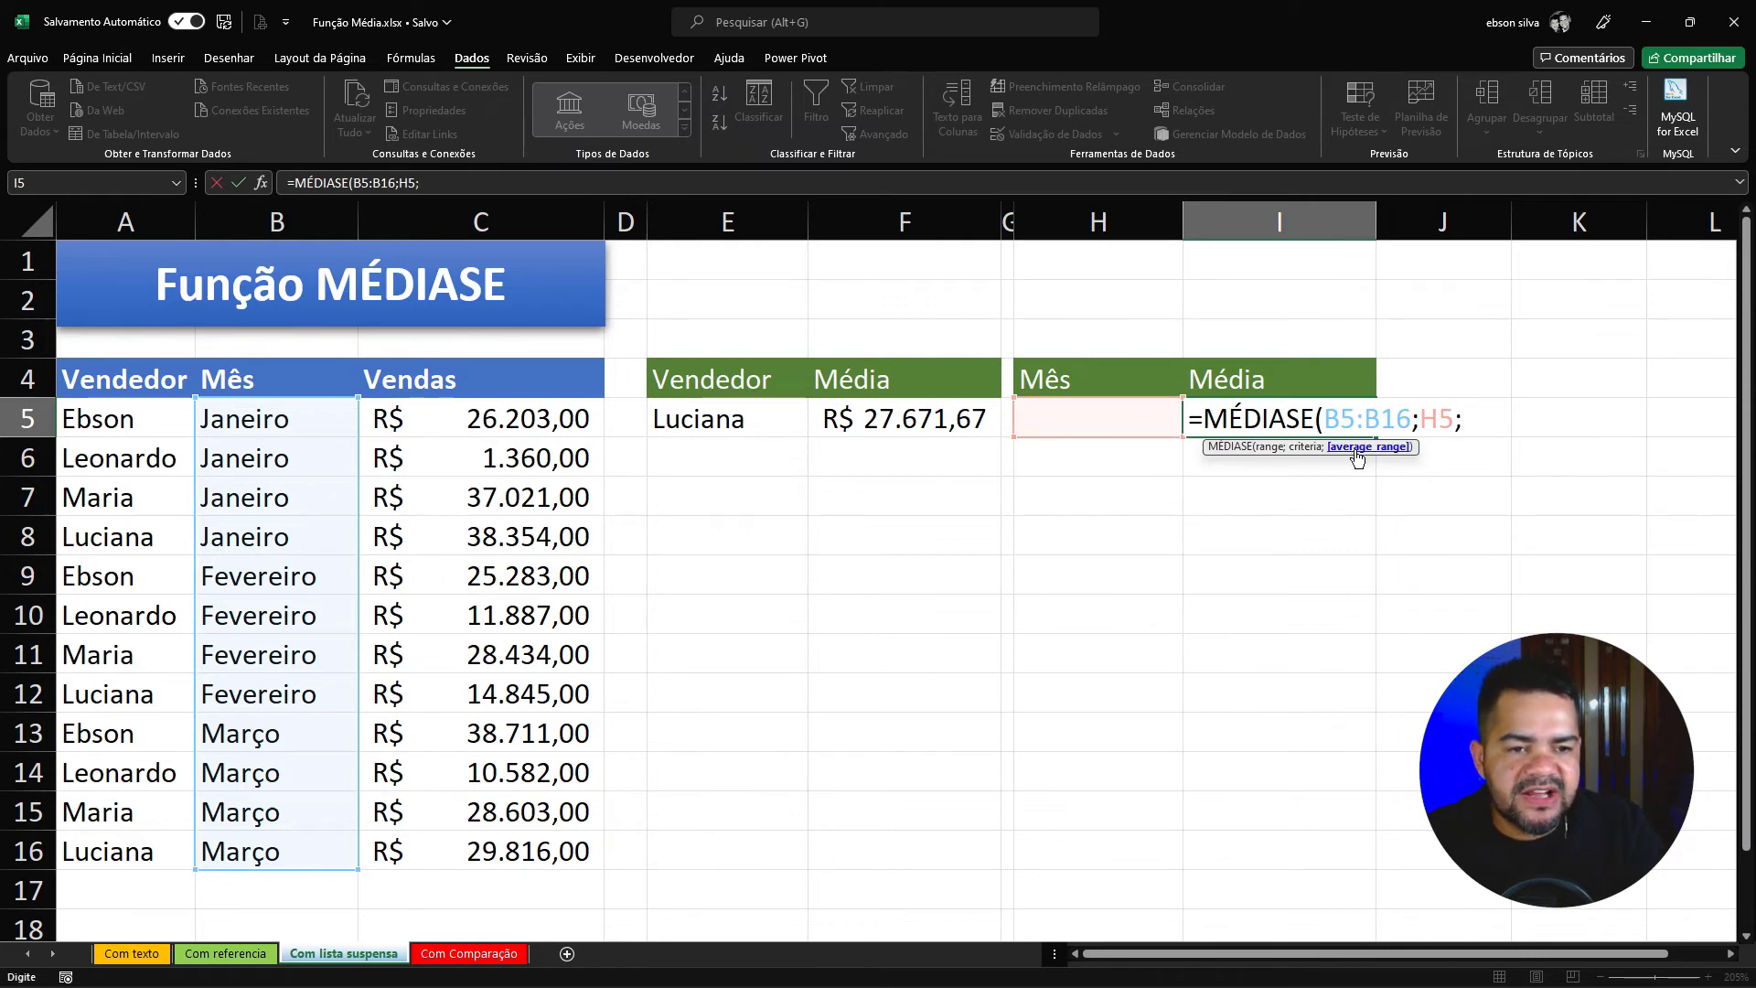
left_click_drag(585, 416, 559, 839)
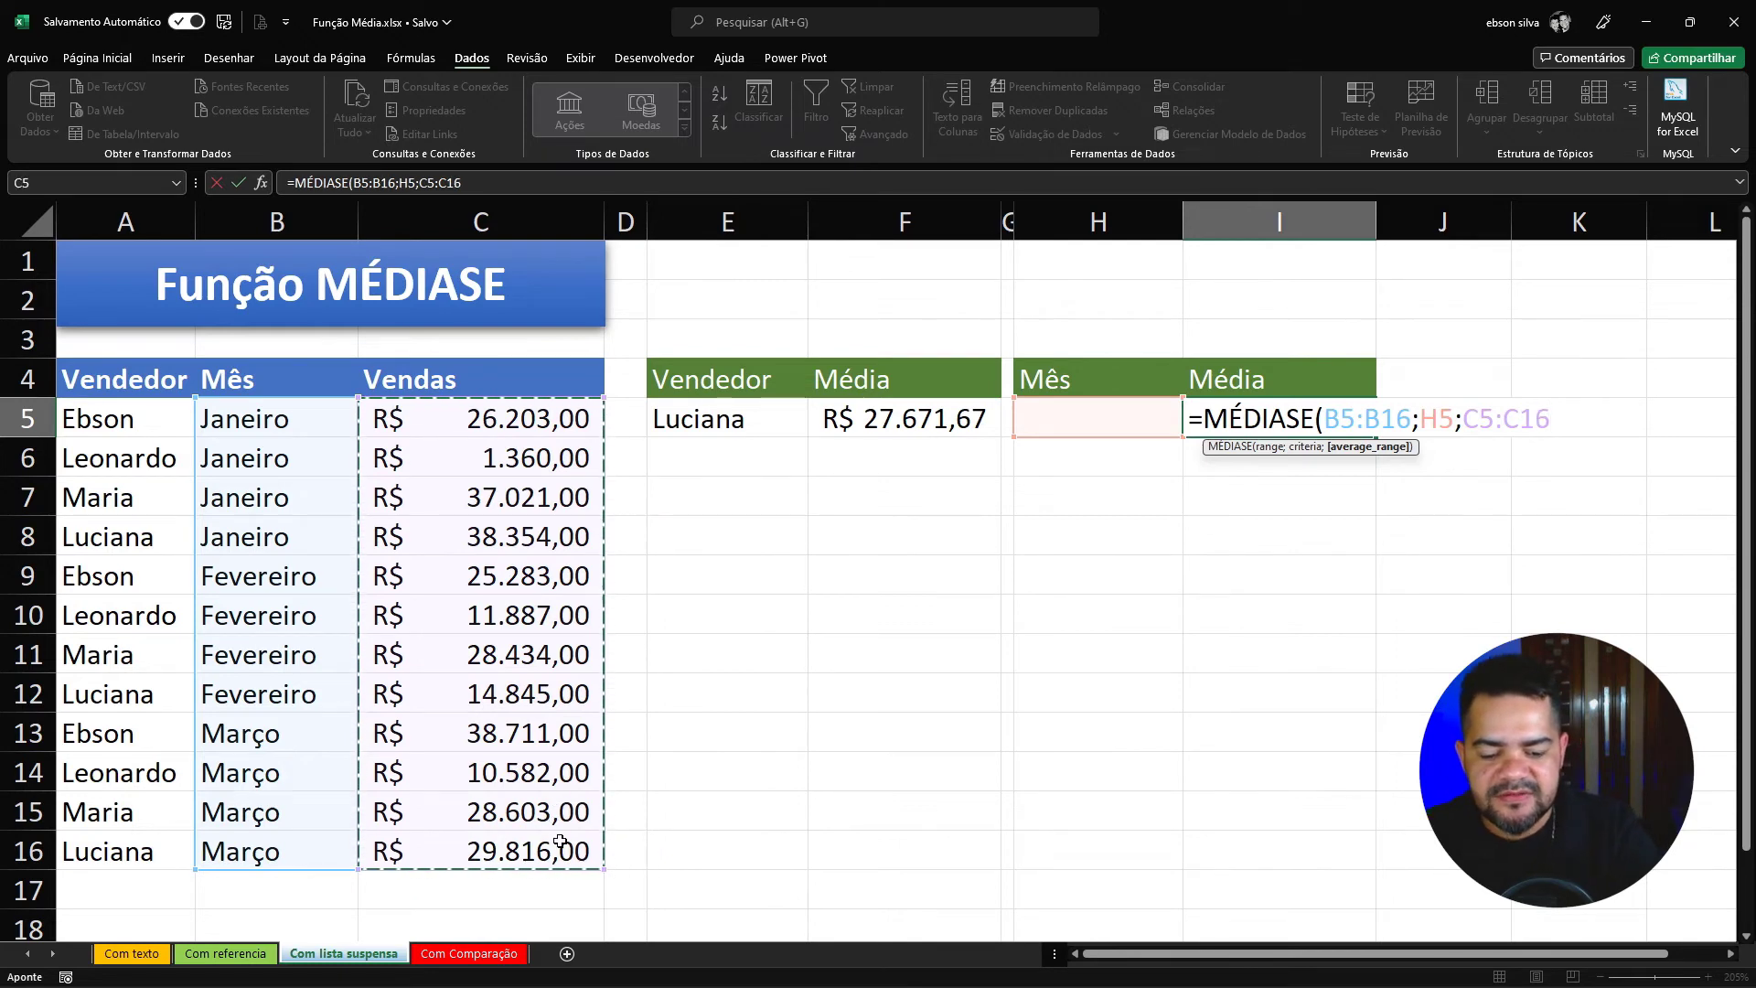
type(")")
key("Return")
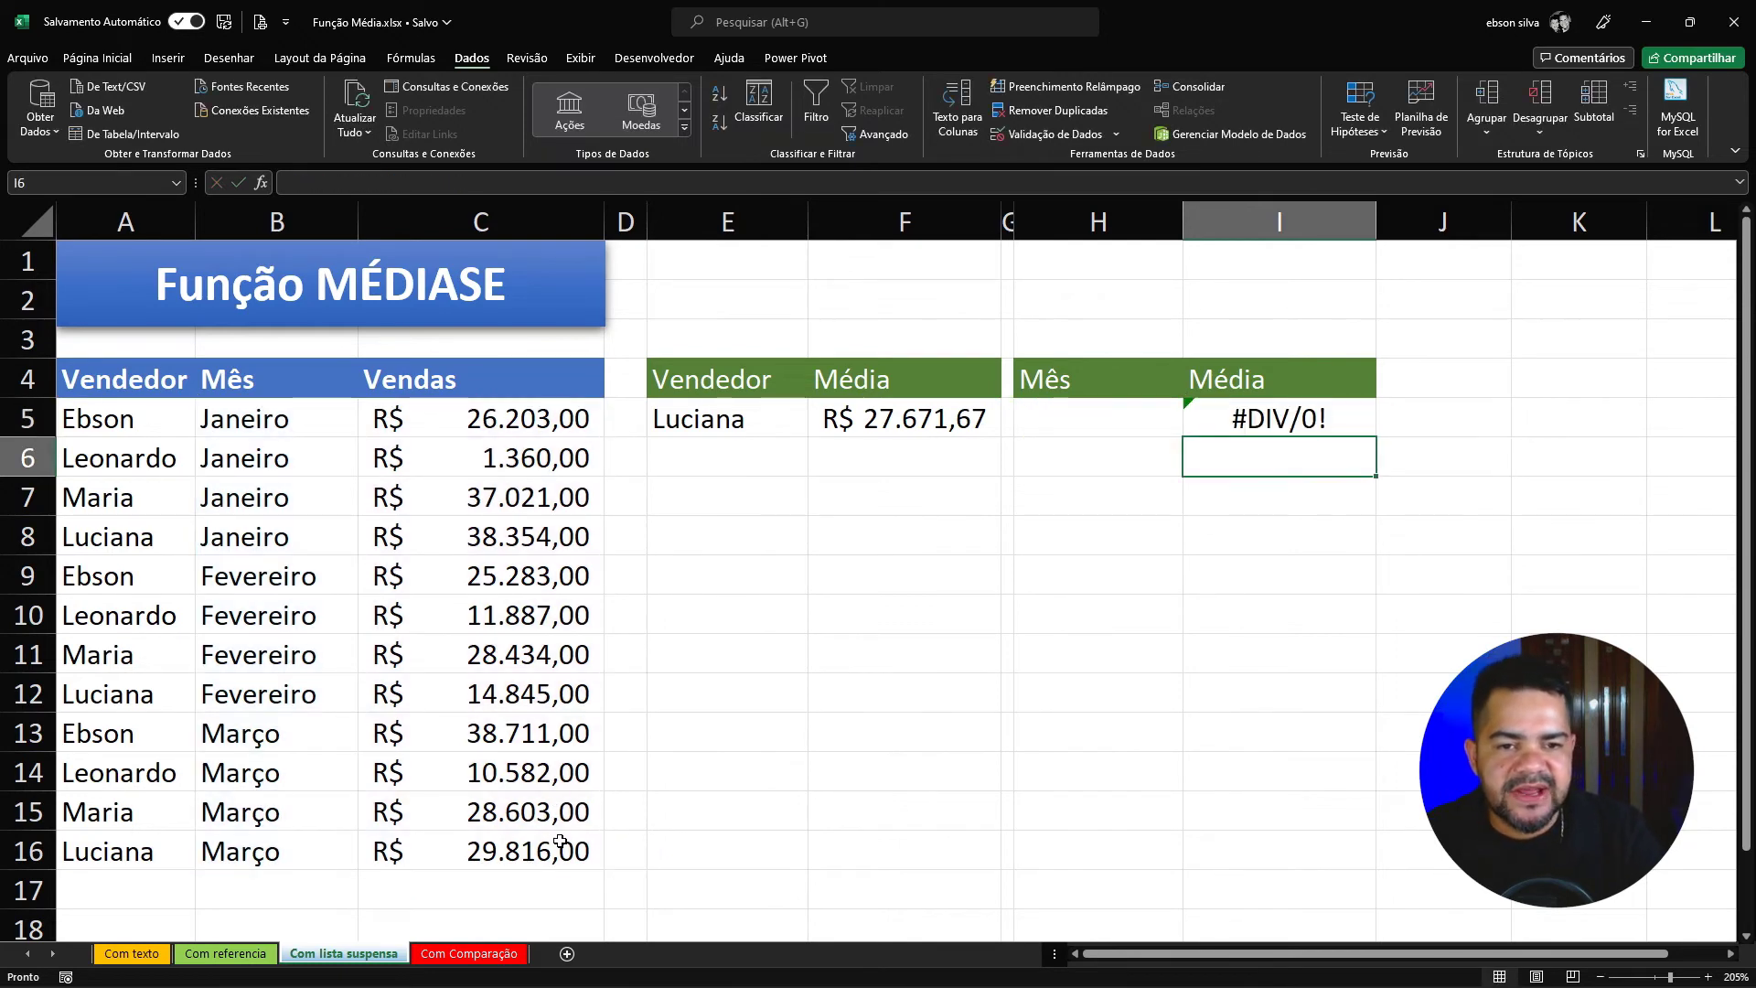
Add data validation to H5 that allows a Lista with the source Janeiro;Fevereiro;Março
left_click(1065, 418)
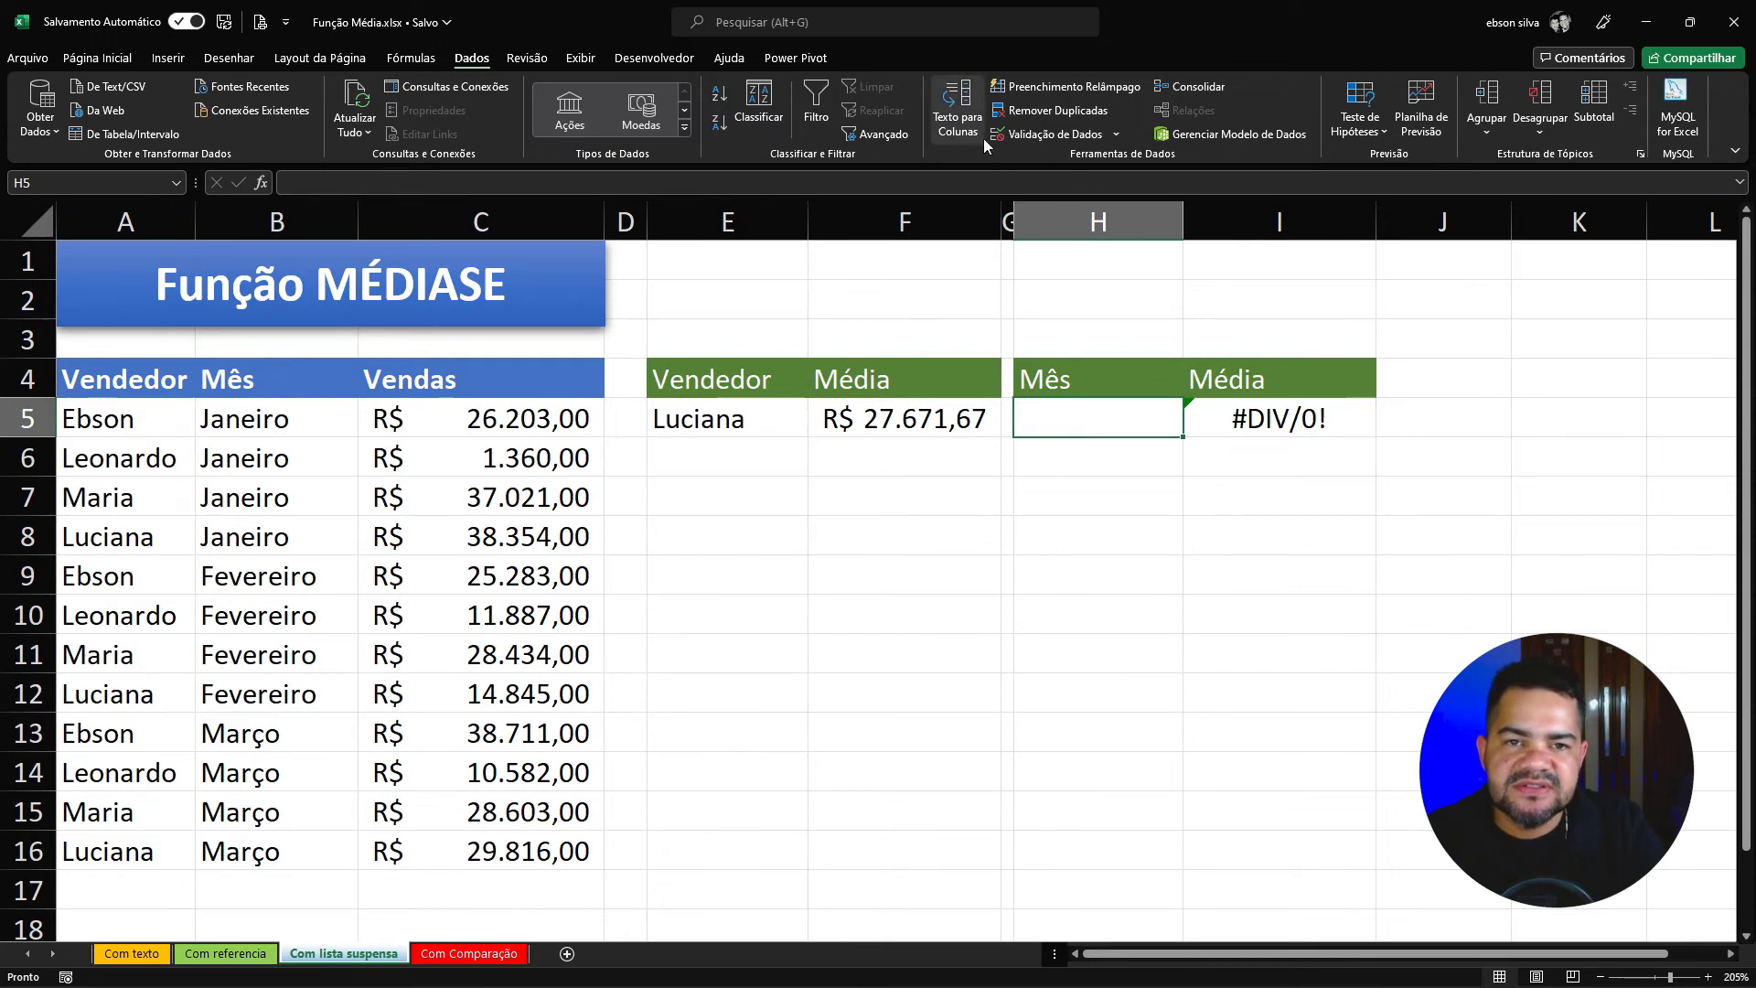
left_click(1026, 137)
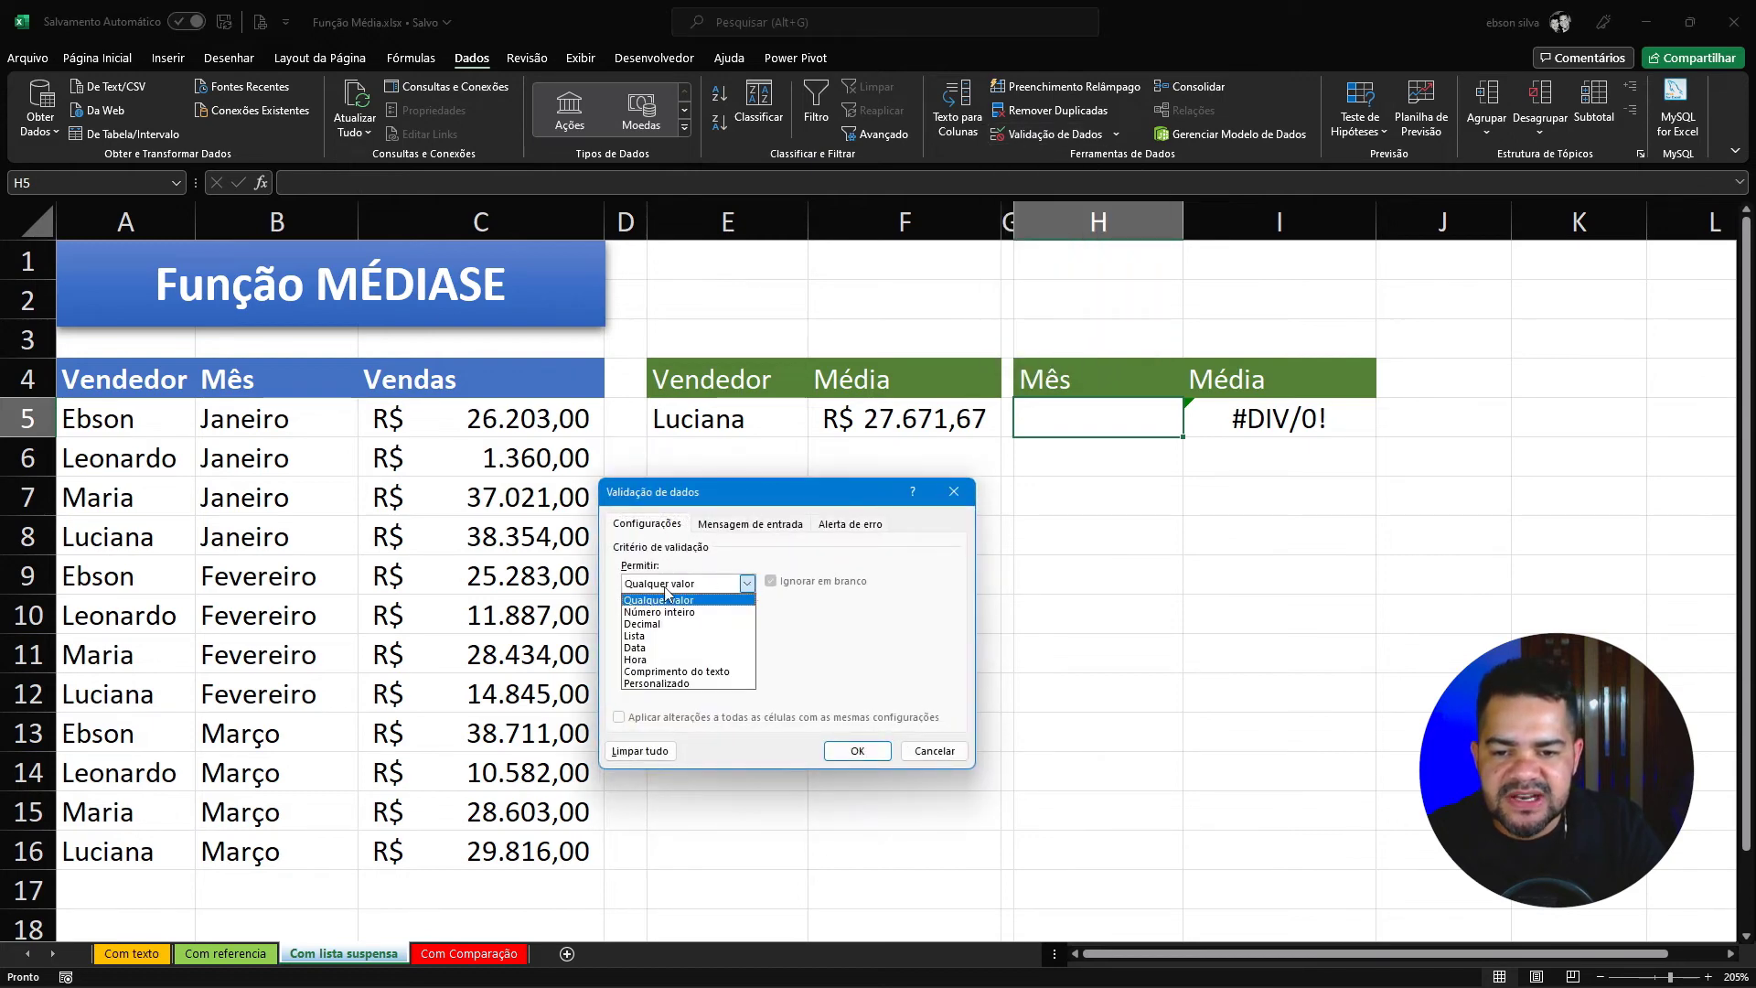
left_click(651, 636)
left_click(653, 656)
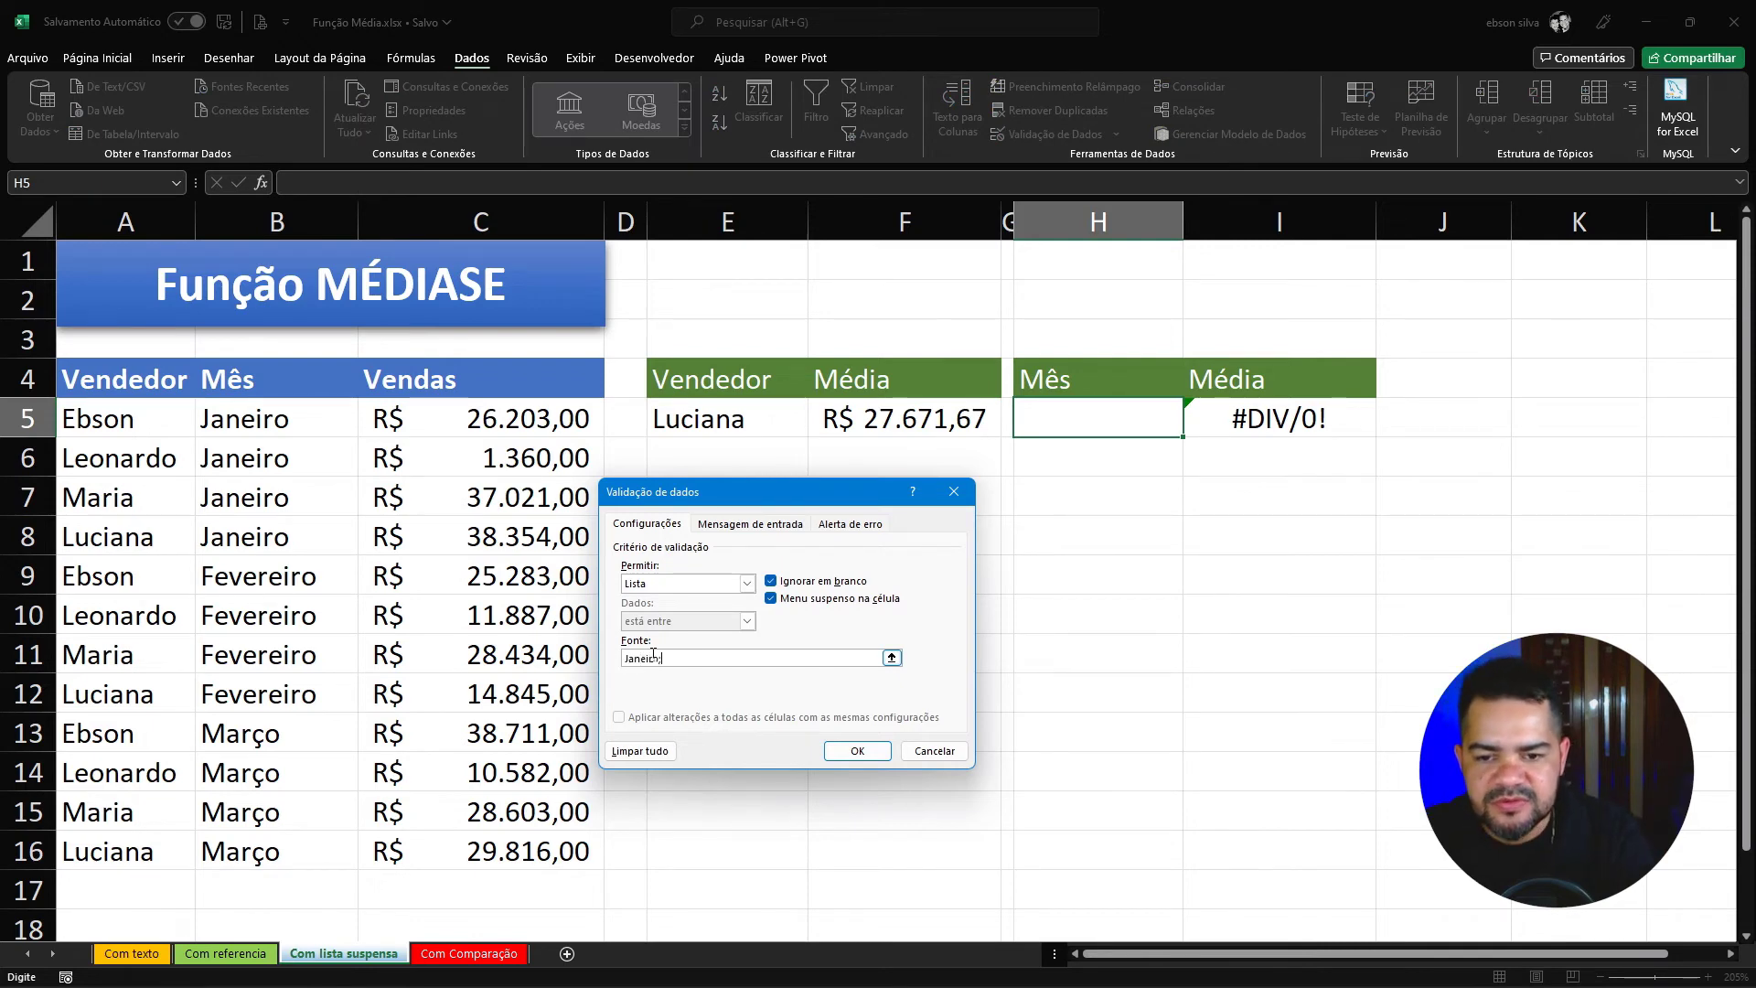
type("Fever")
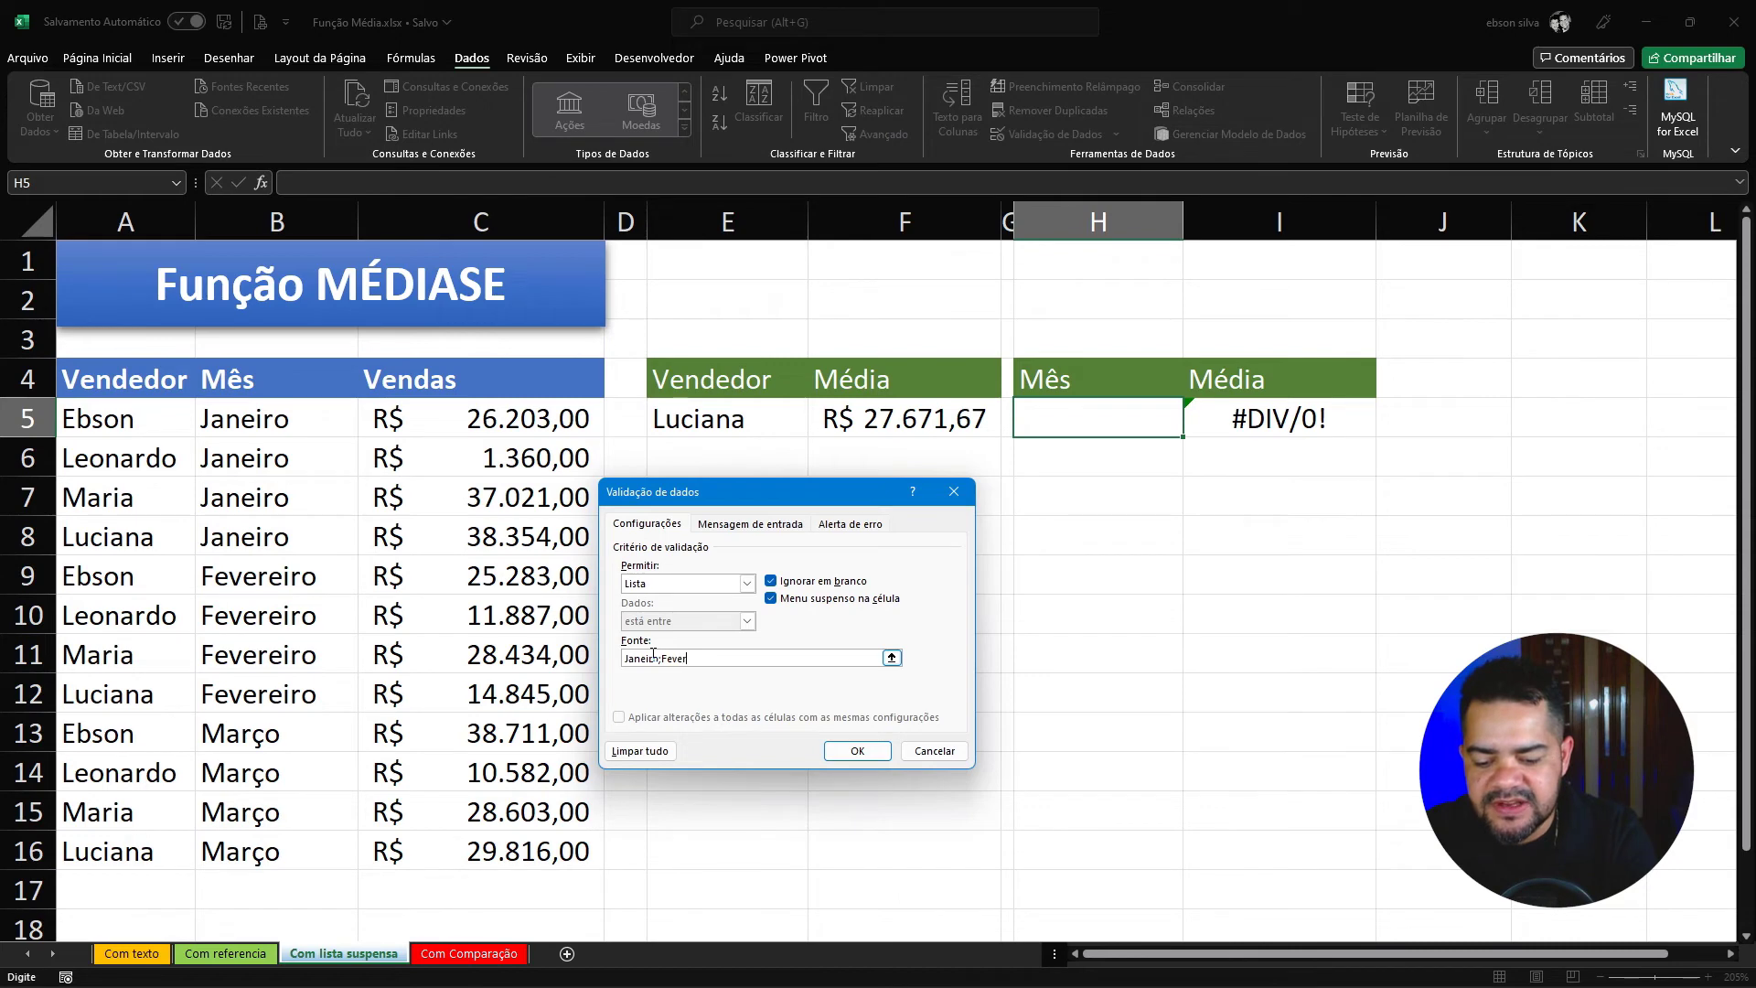
type("eiro;Março")
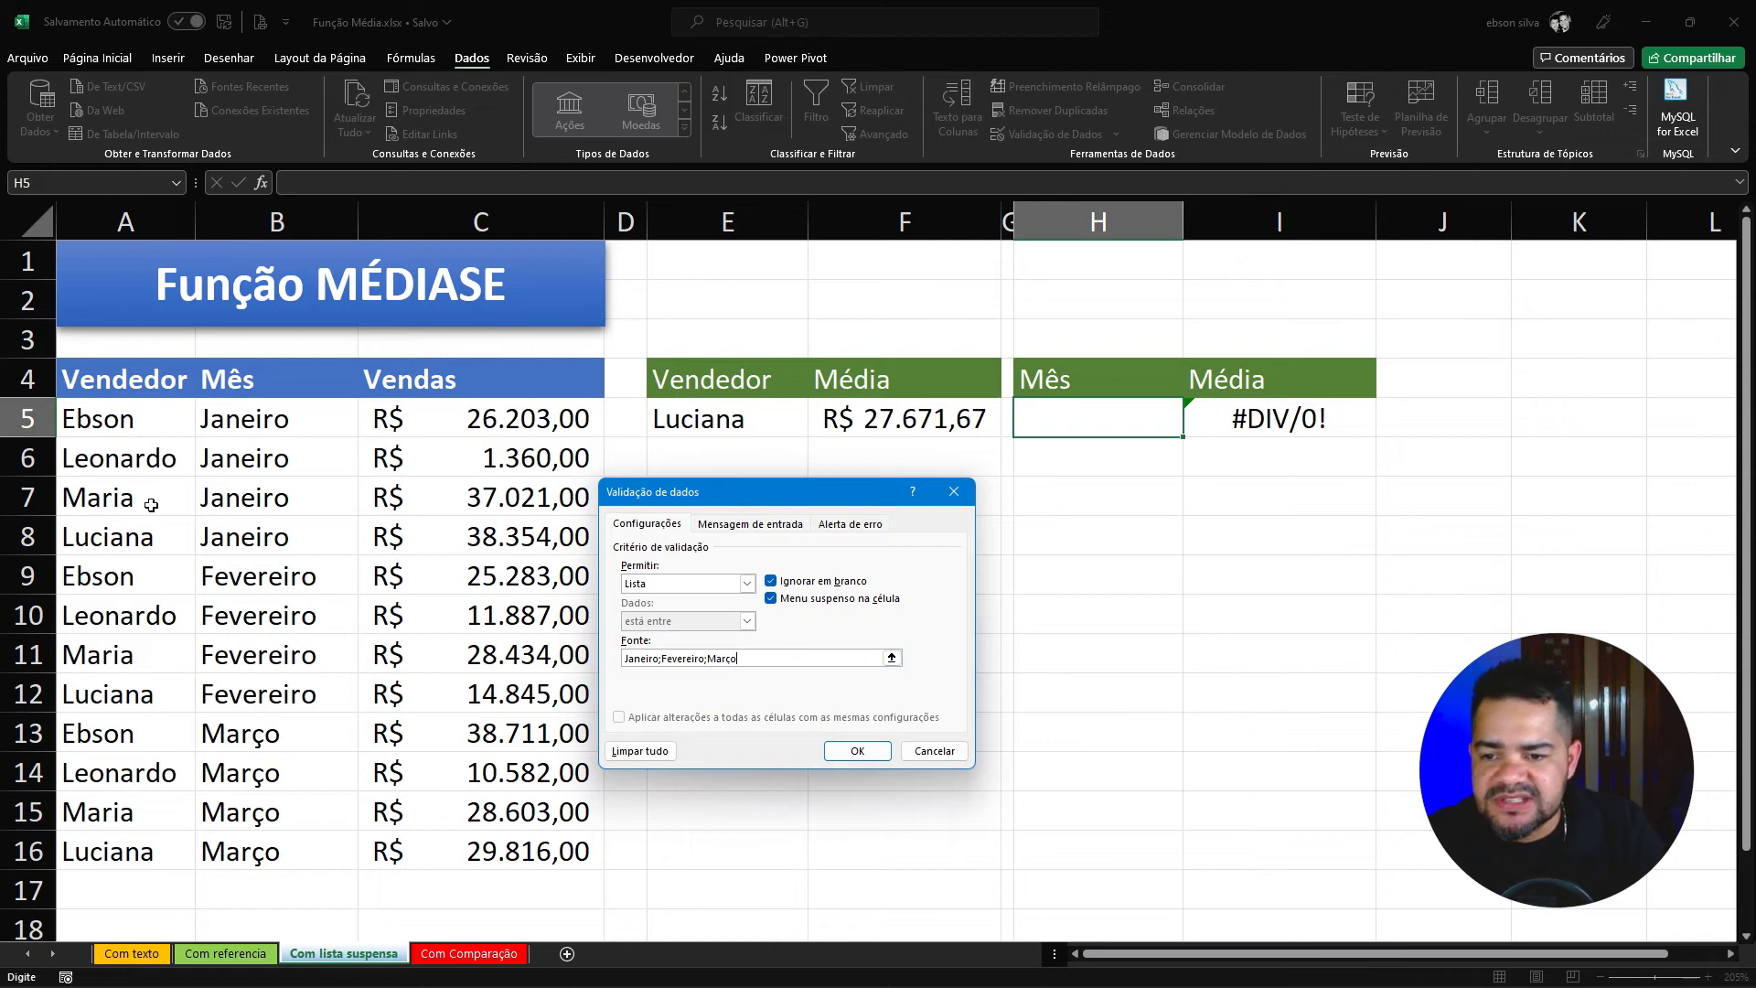
left_click(857, 750)
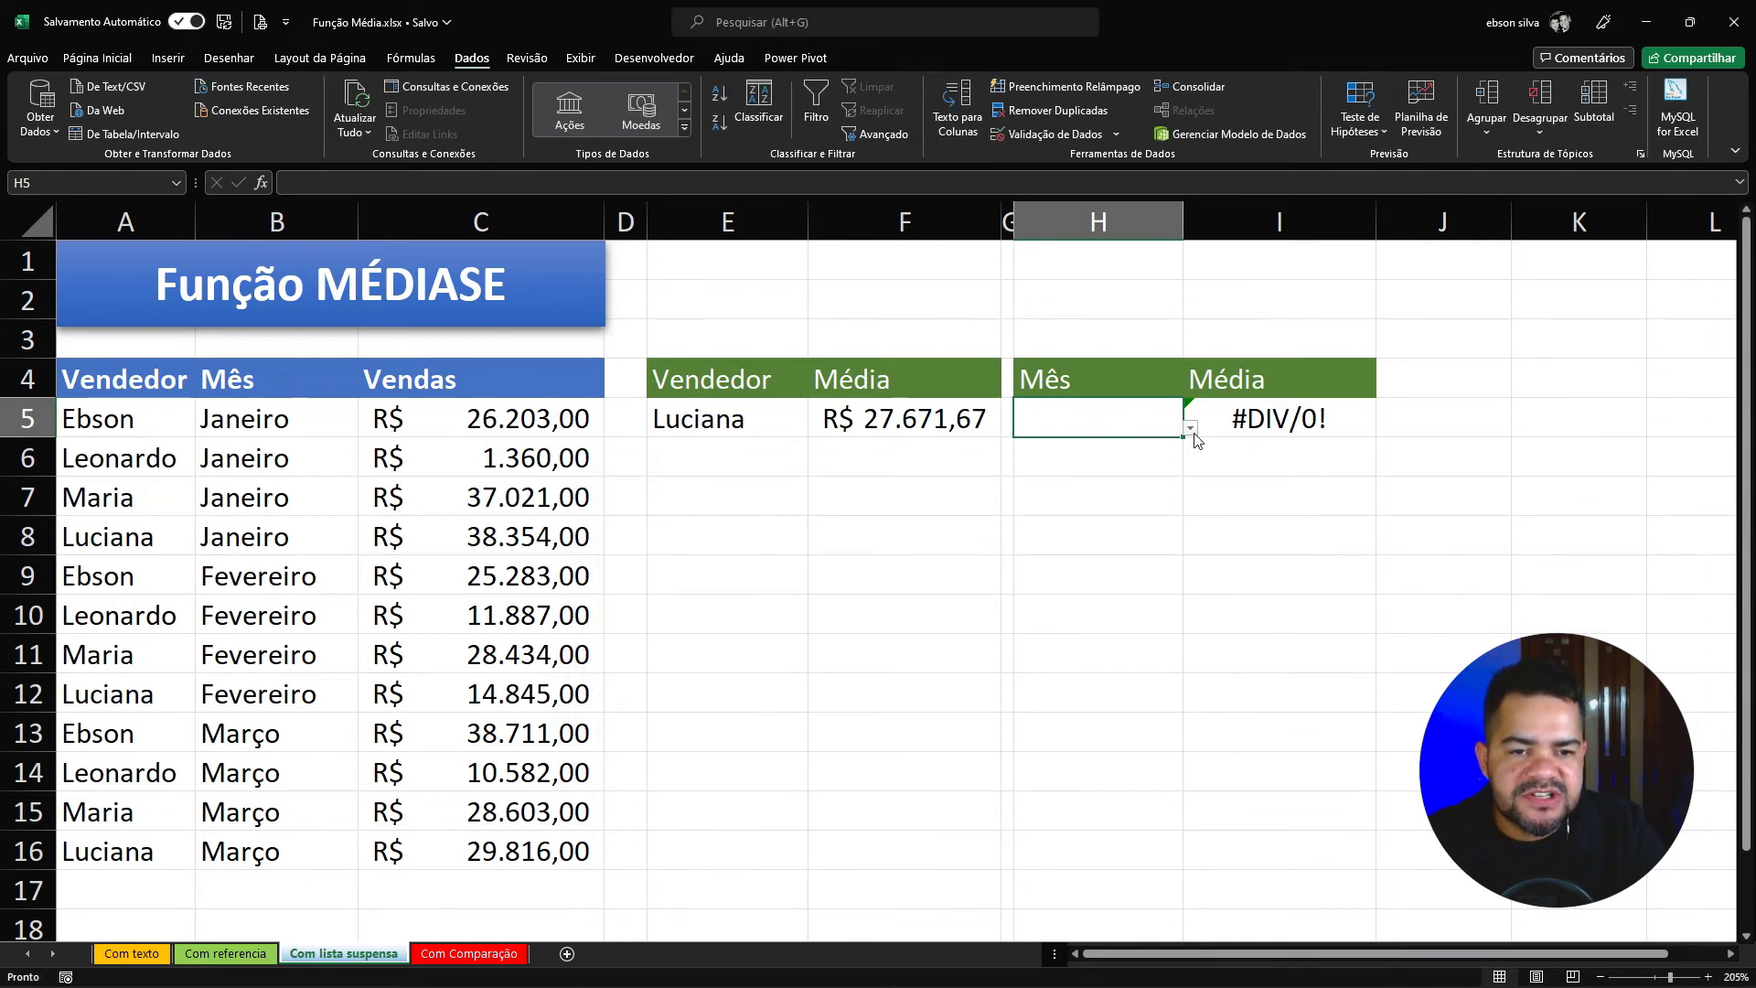
Test H5's drop-down list by choosing Fevereiro, Janeiro and finally Março as the month criterion
left_click(1189, 427)
left_click(1080, 472)
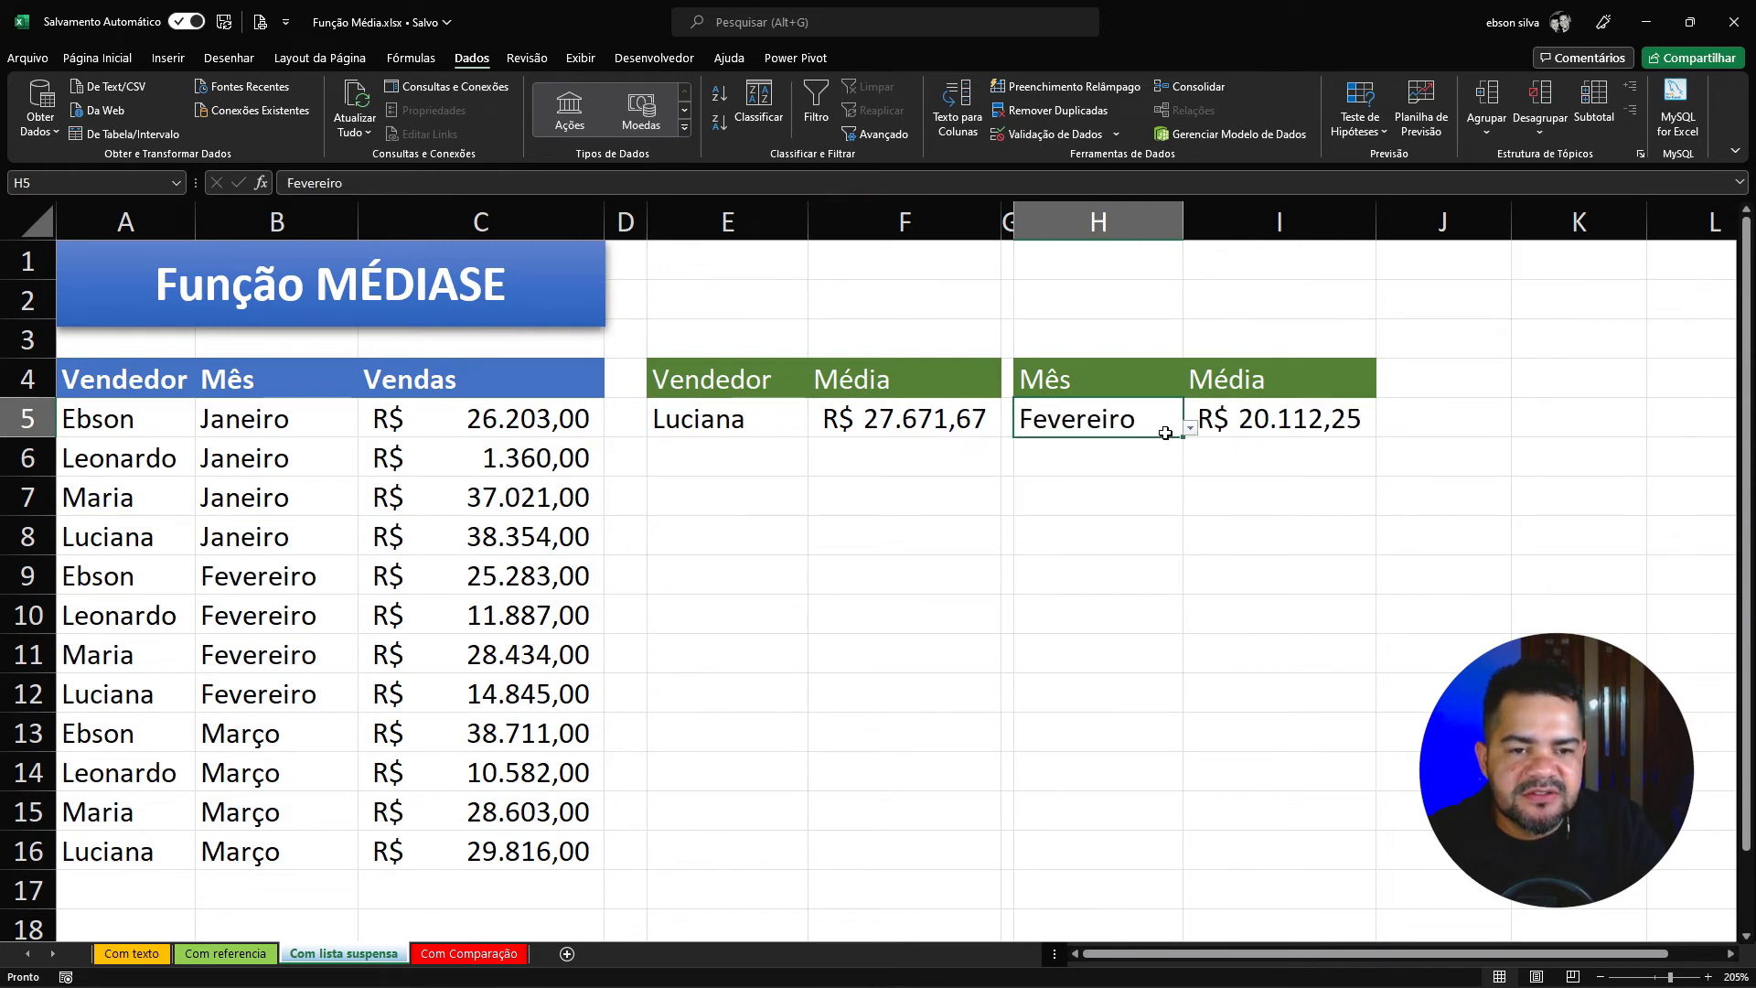
left_click(1190, 427)
left_click(1104, 452)
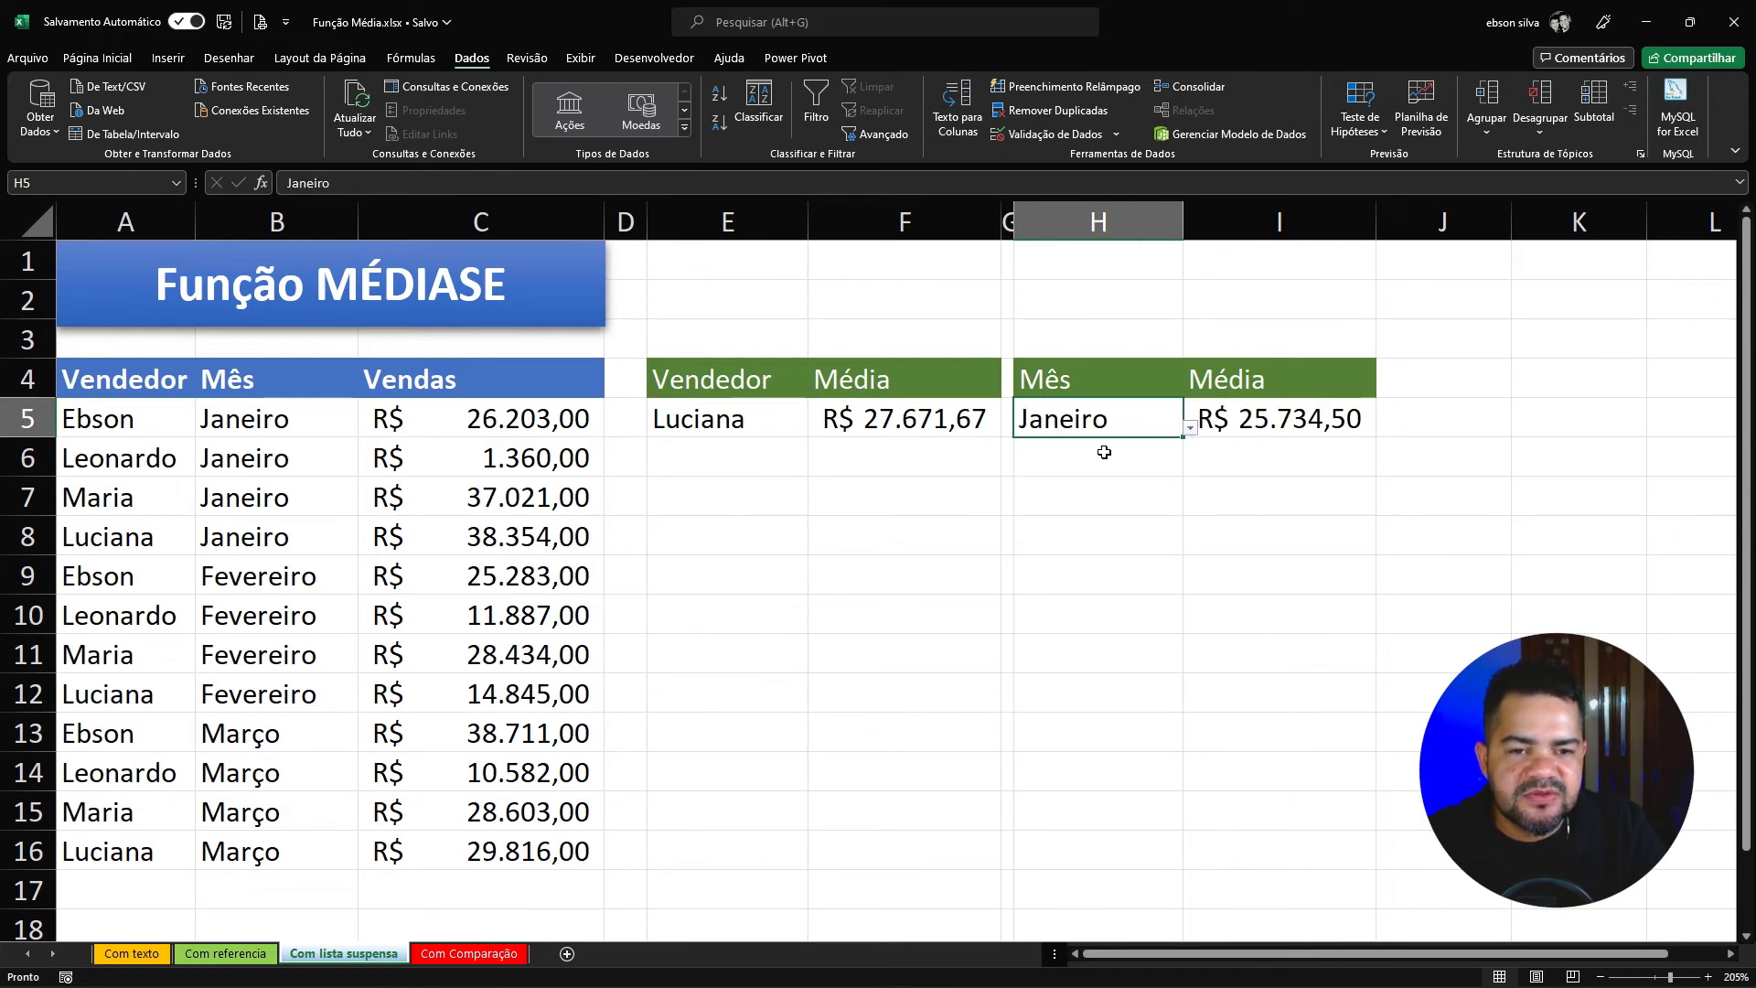
left_click(1189, 427)
key("Escape")
left_click(1049, 501)
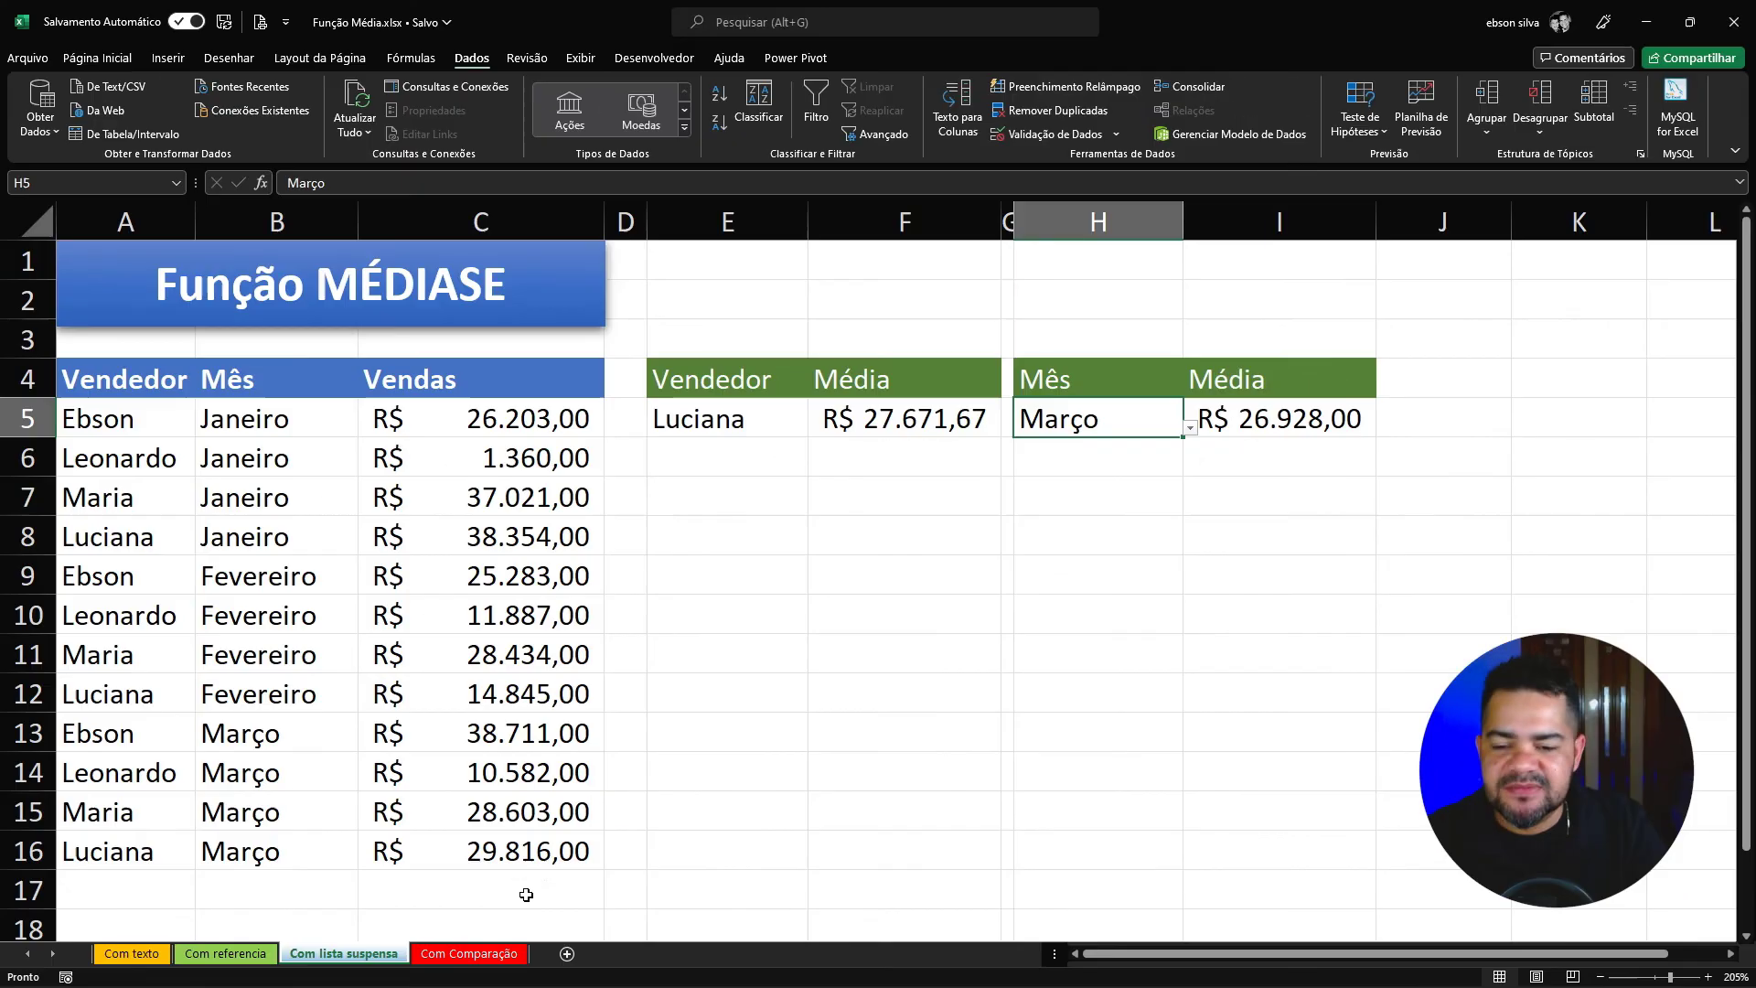
On the Com Comparação sheet, clear the existing average from F5 and leave that cell selected
left_click(505, 958)
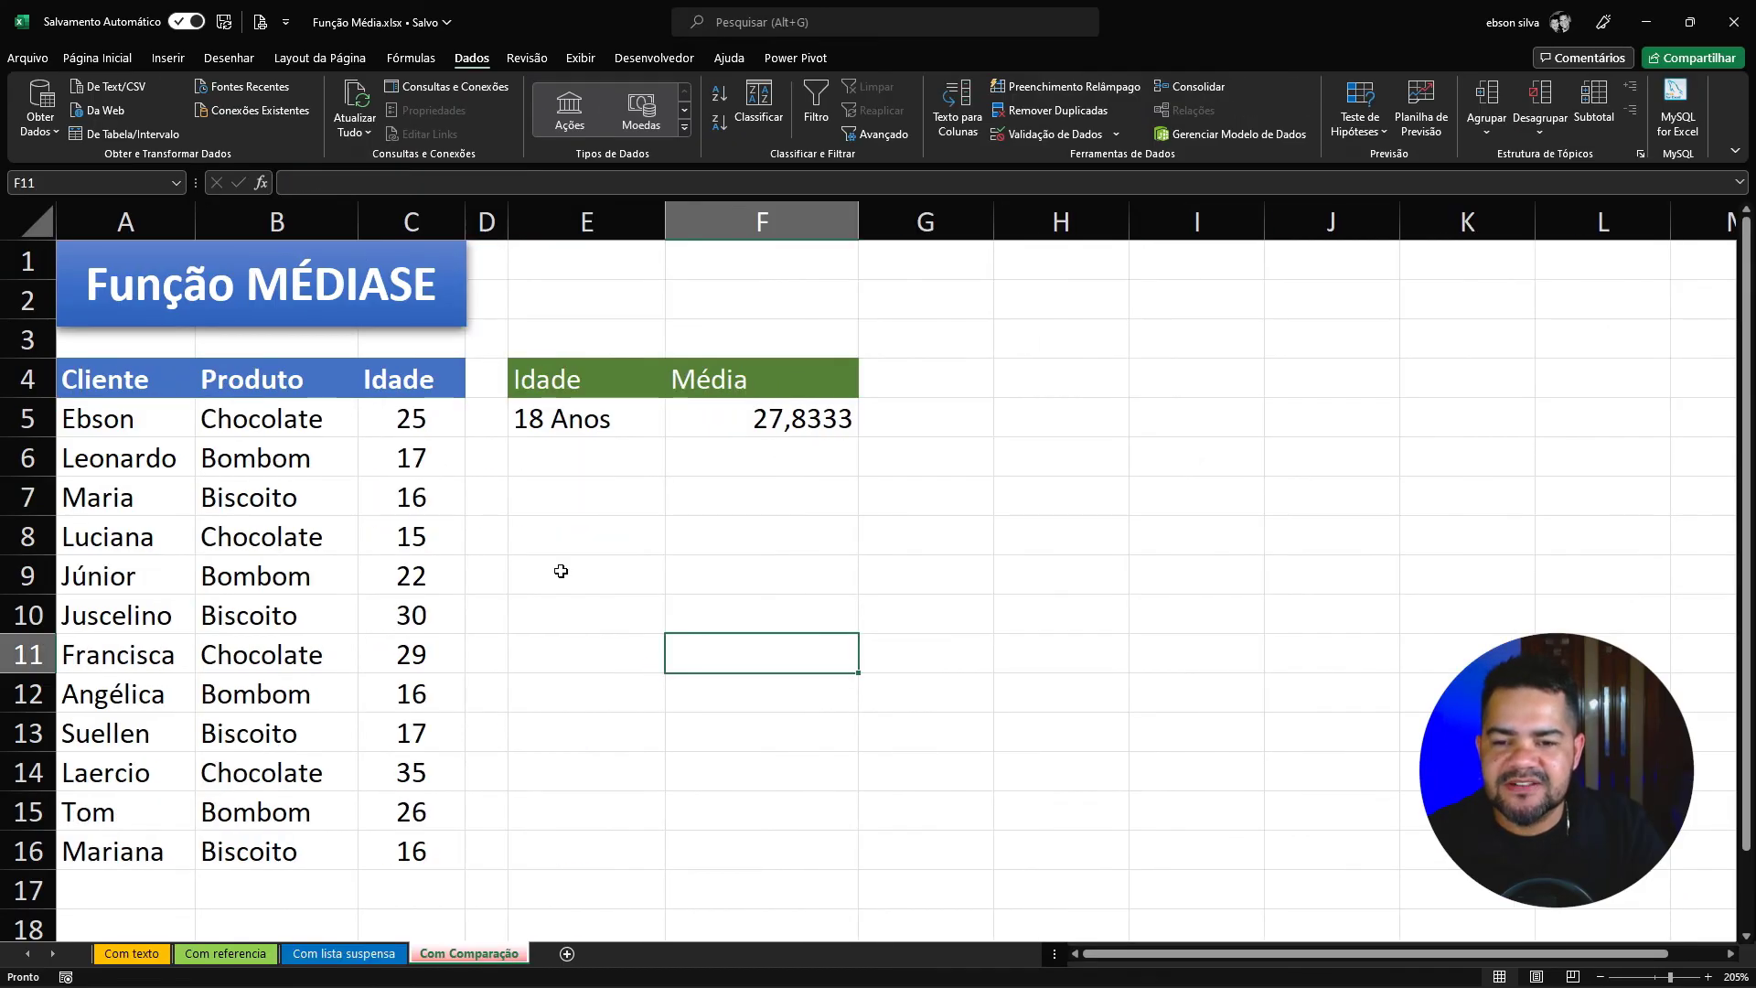
left_click(721, 432)
key("BackSpace")
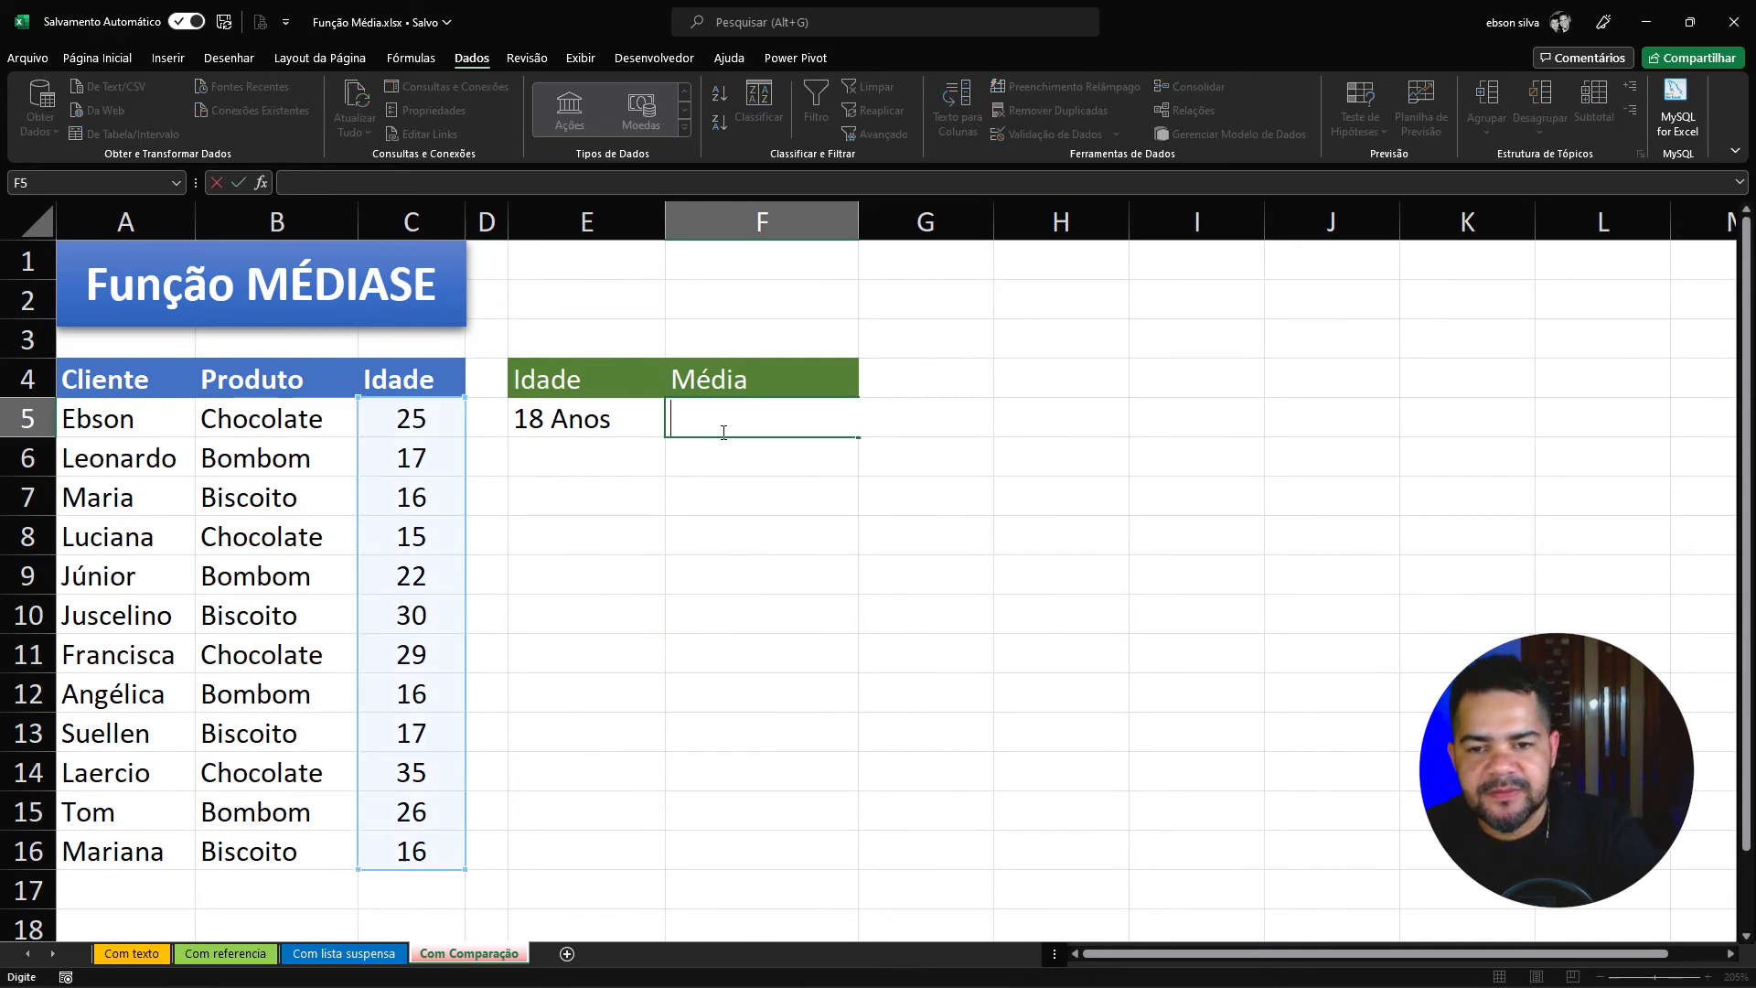
left_click(668, 493)
left_click(635, 414)
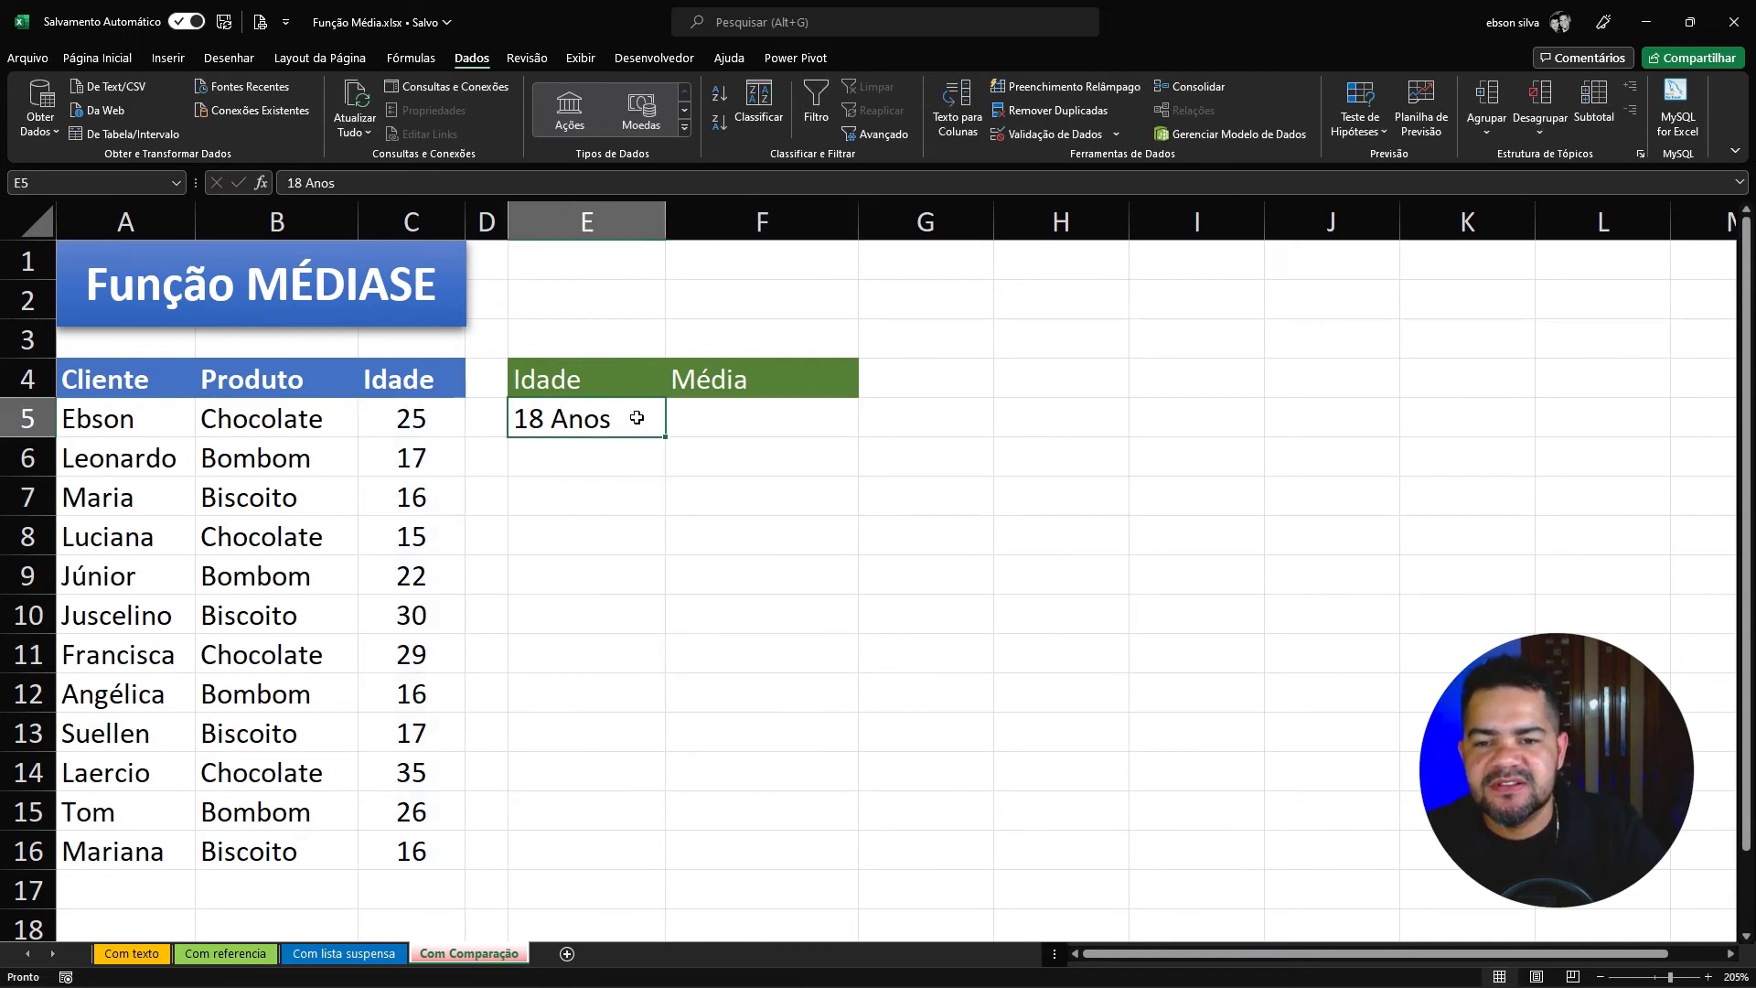
left_click(739, 416)
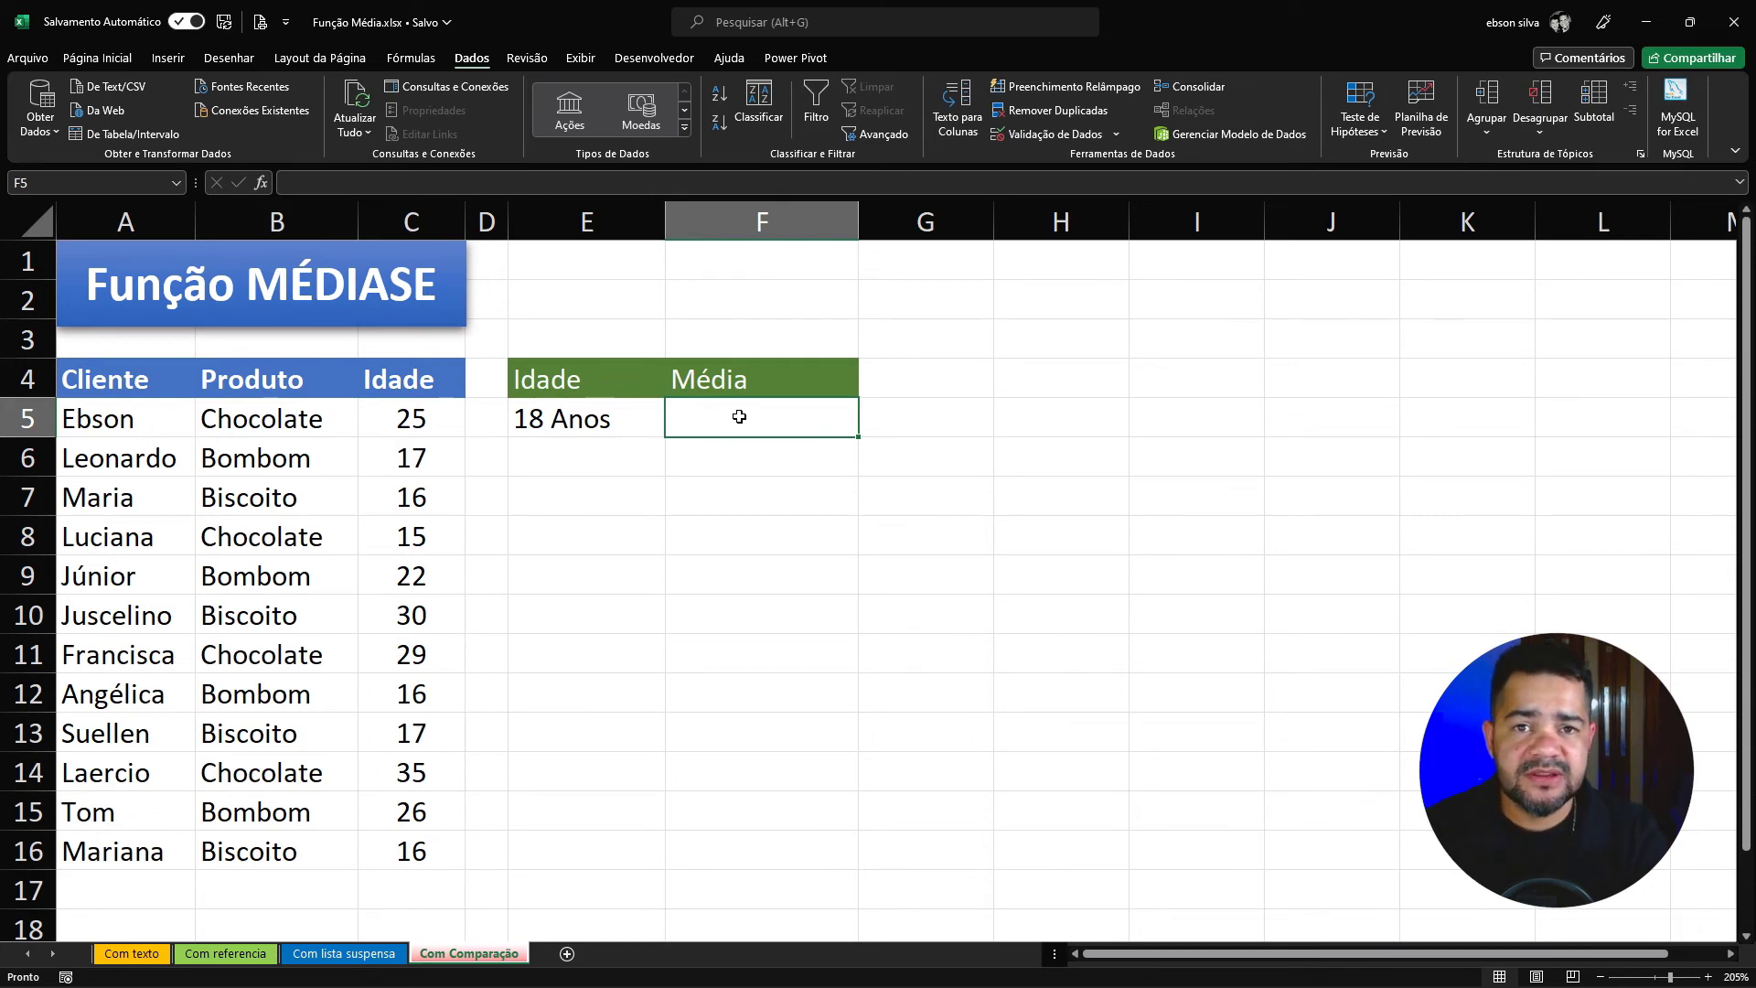
Enter =MÉDIASE(C5:C16;">18") in F5 to average only the ages greater than 18
type("=média")
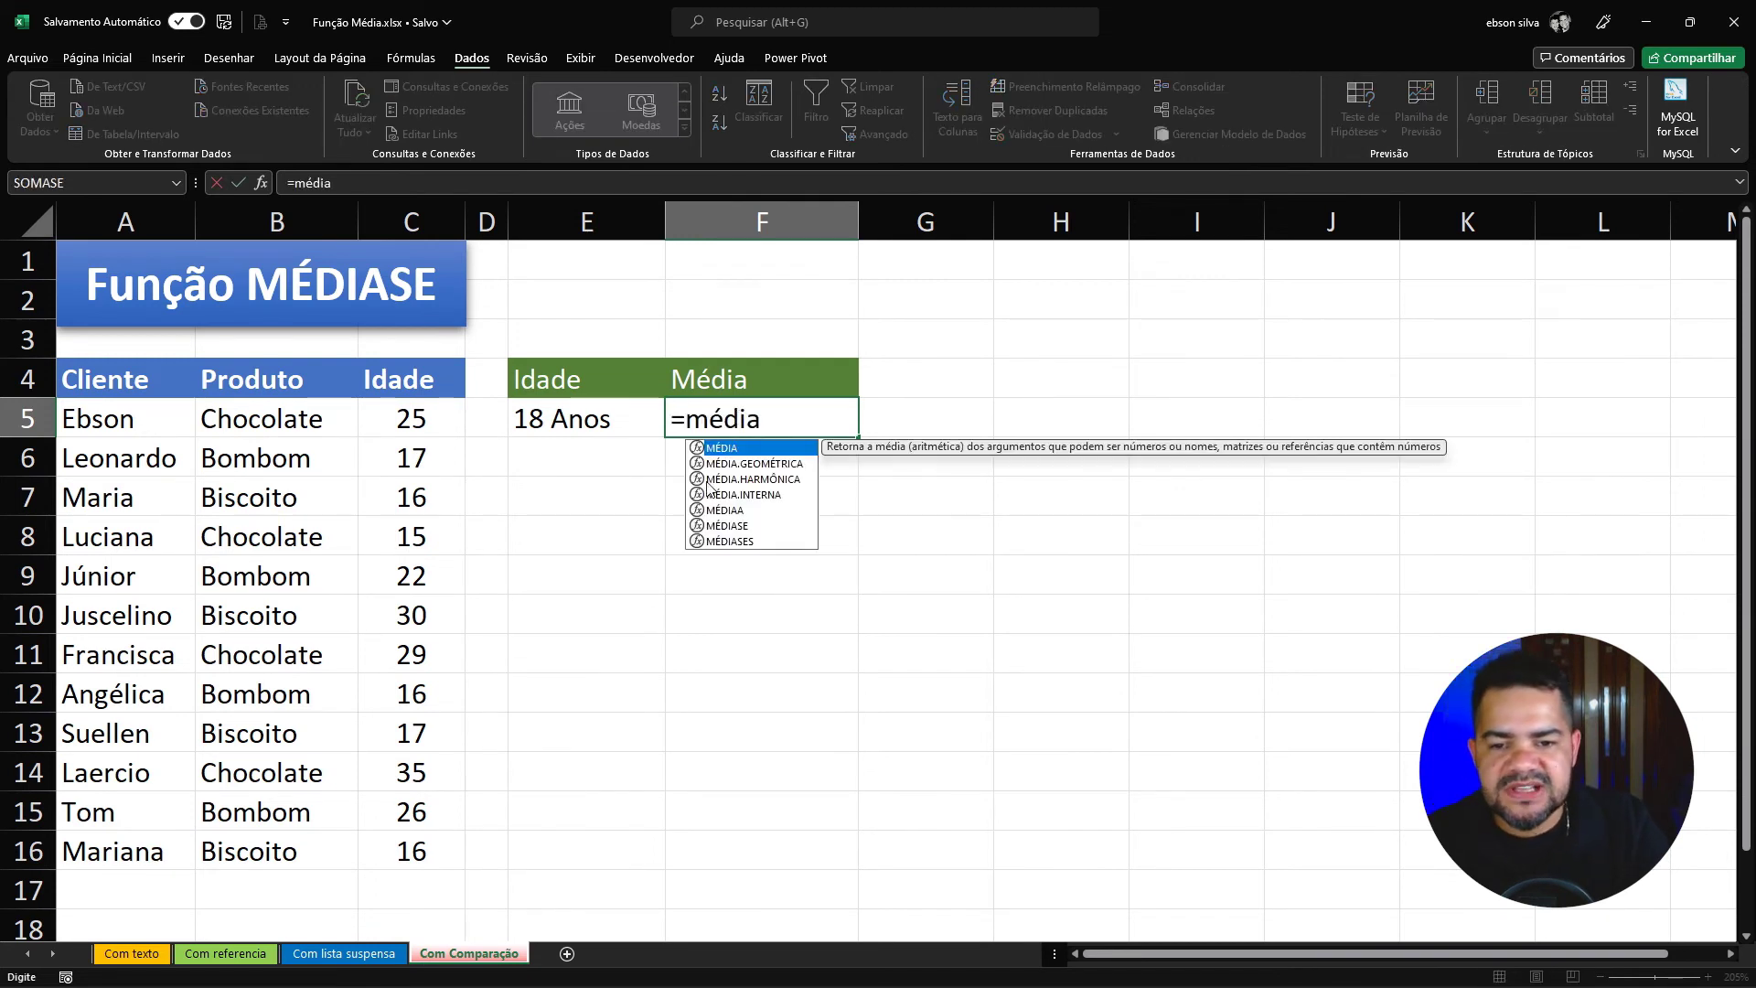
double_click(730, 525)
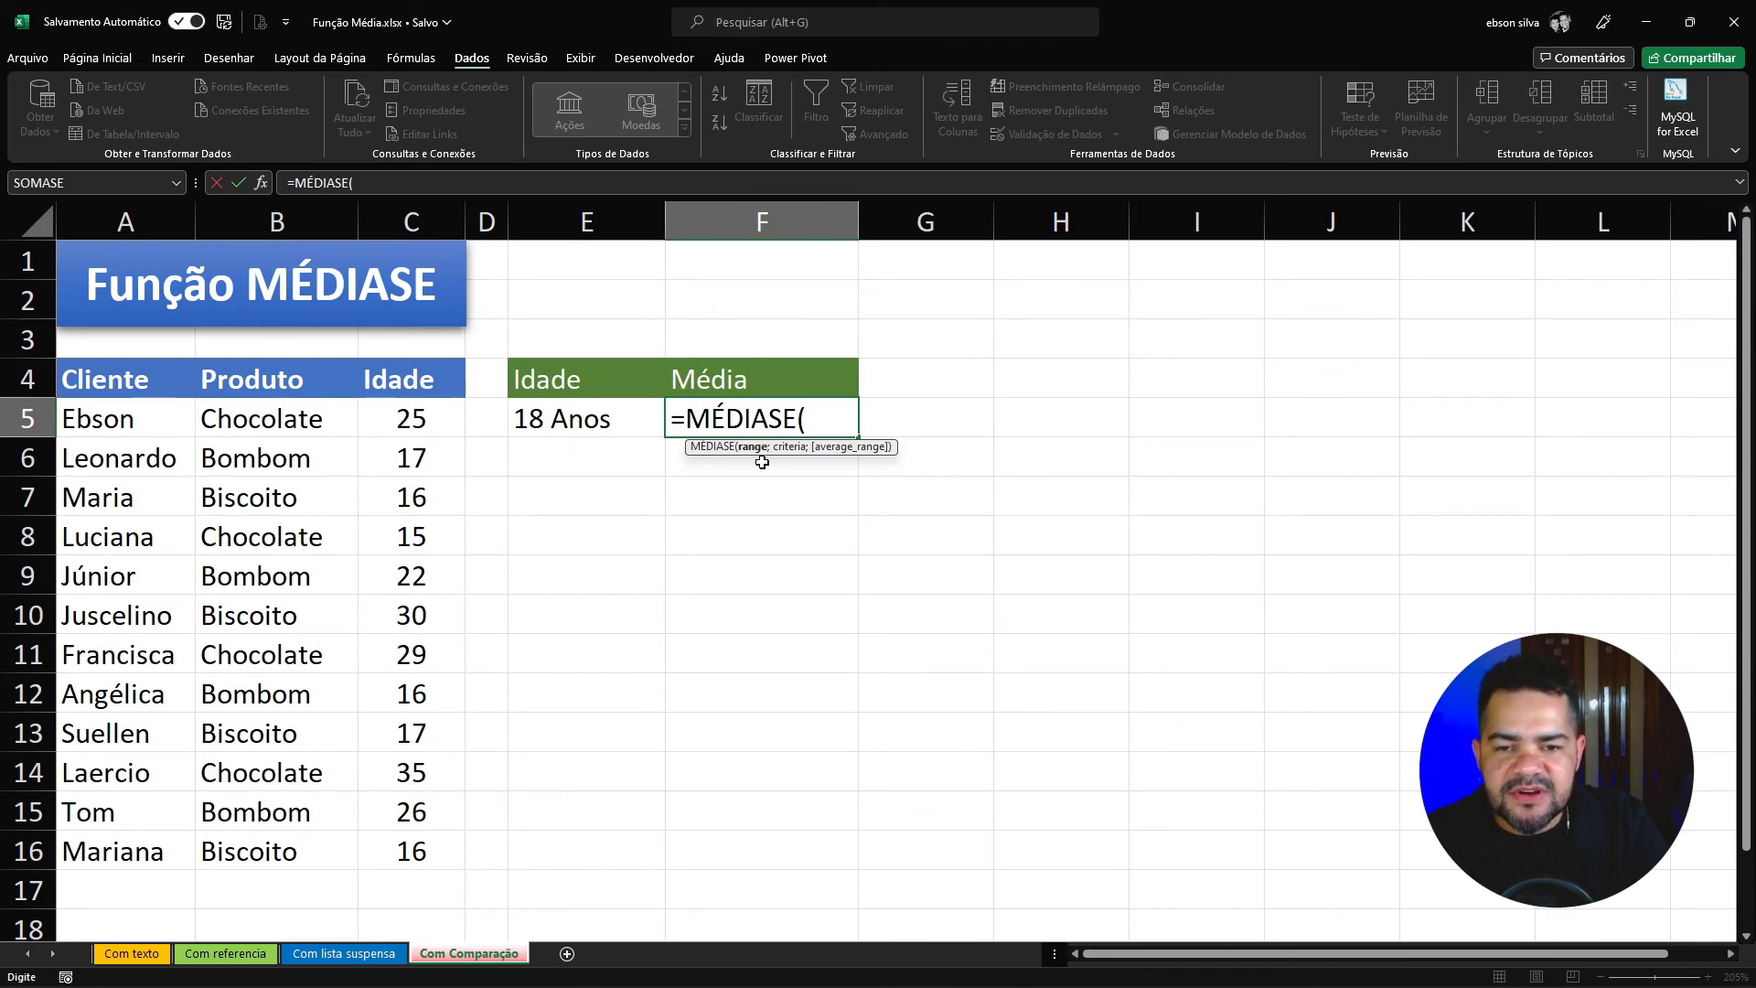
left_click(416, 422)
left_click_drag(416, 421, 421, 842)
type(";")
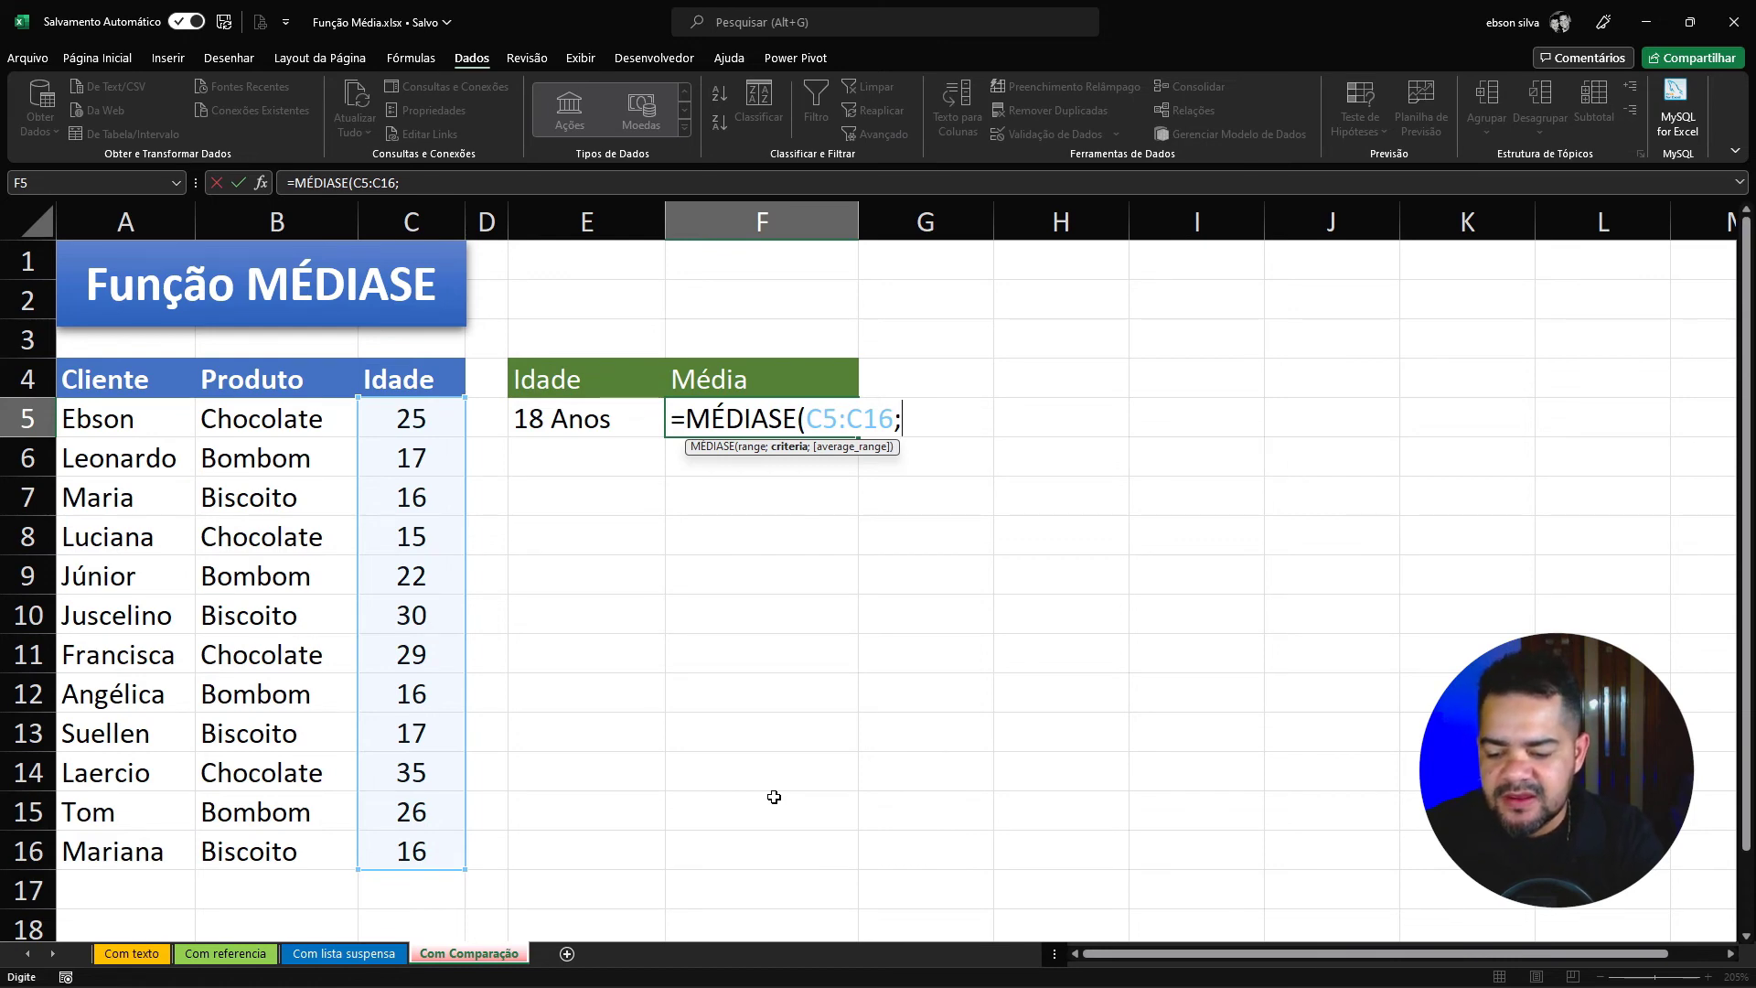
type("\"")
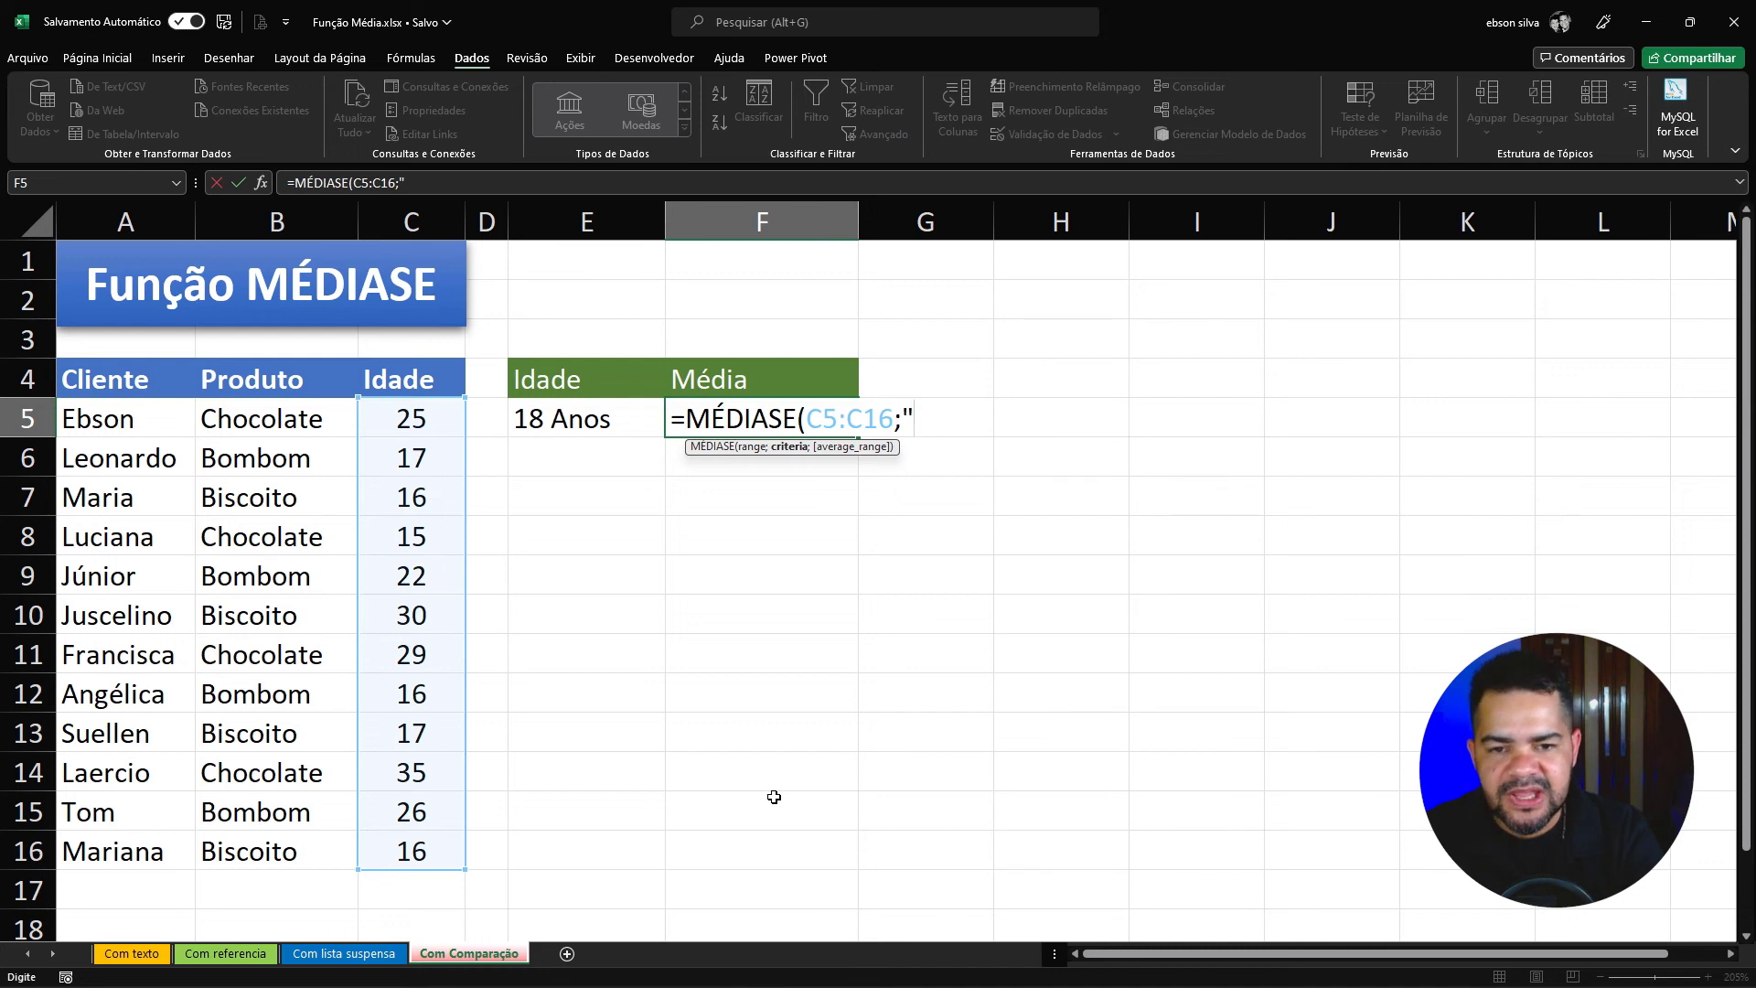
type(">")
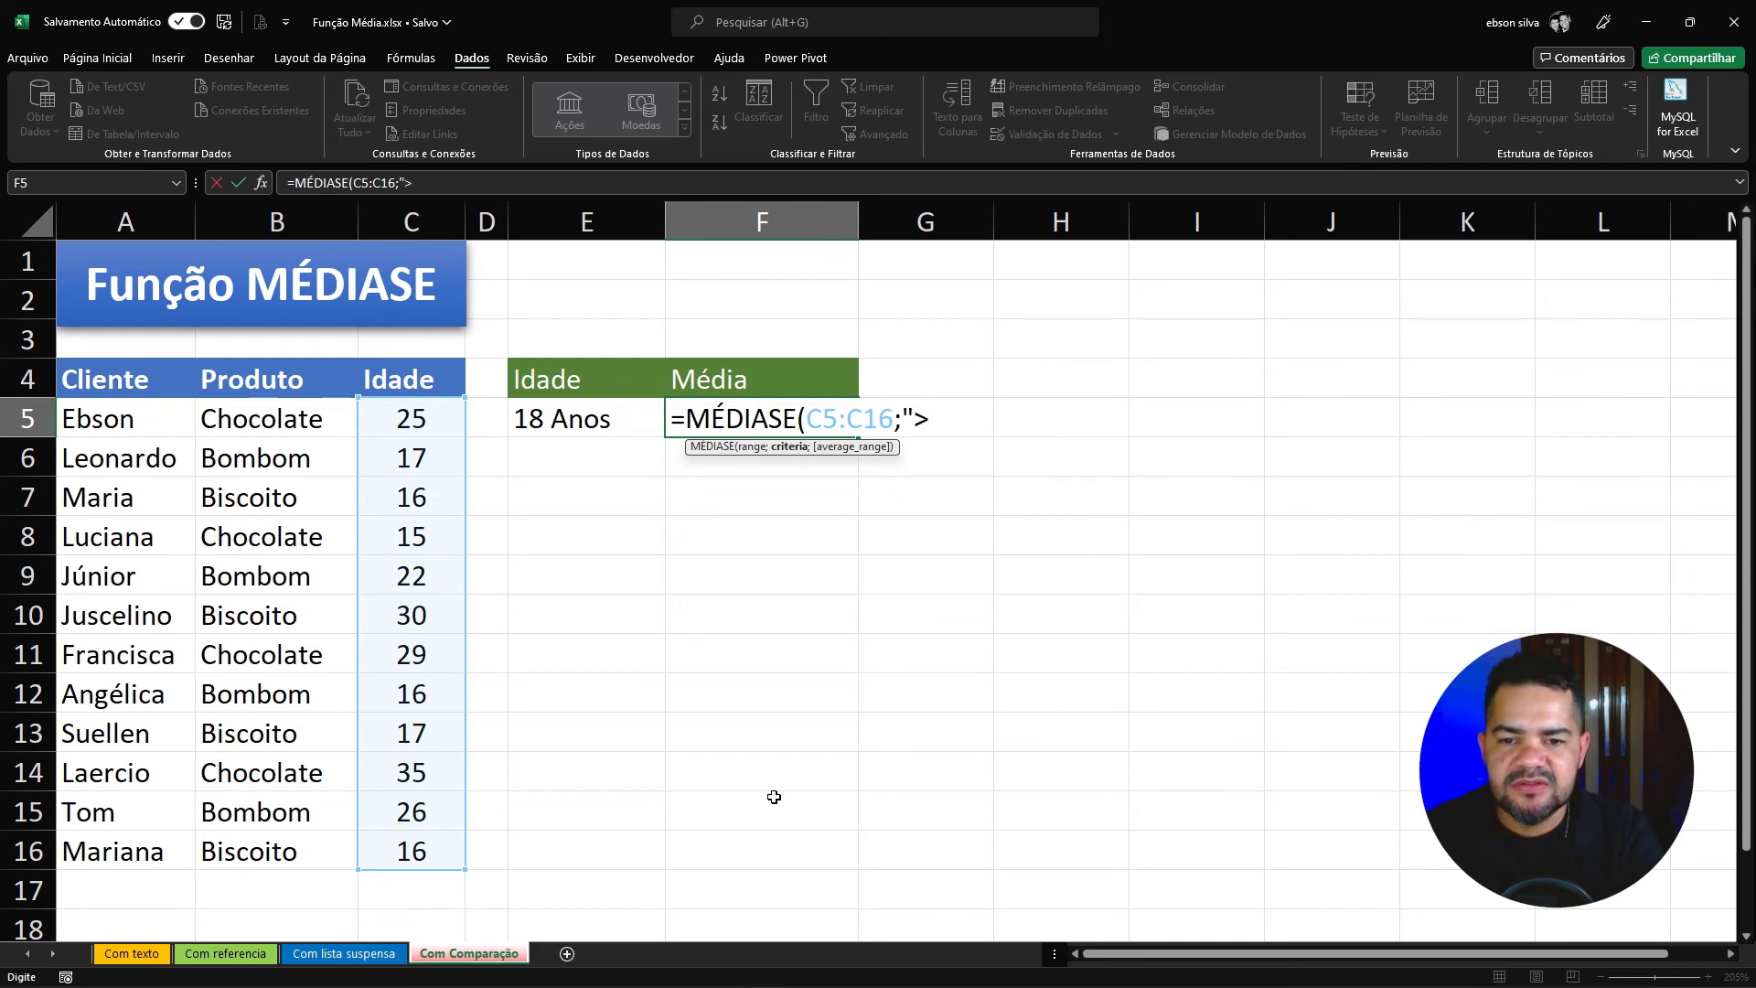
type("18")
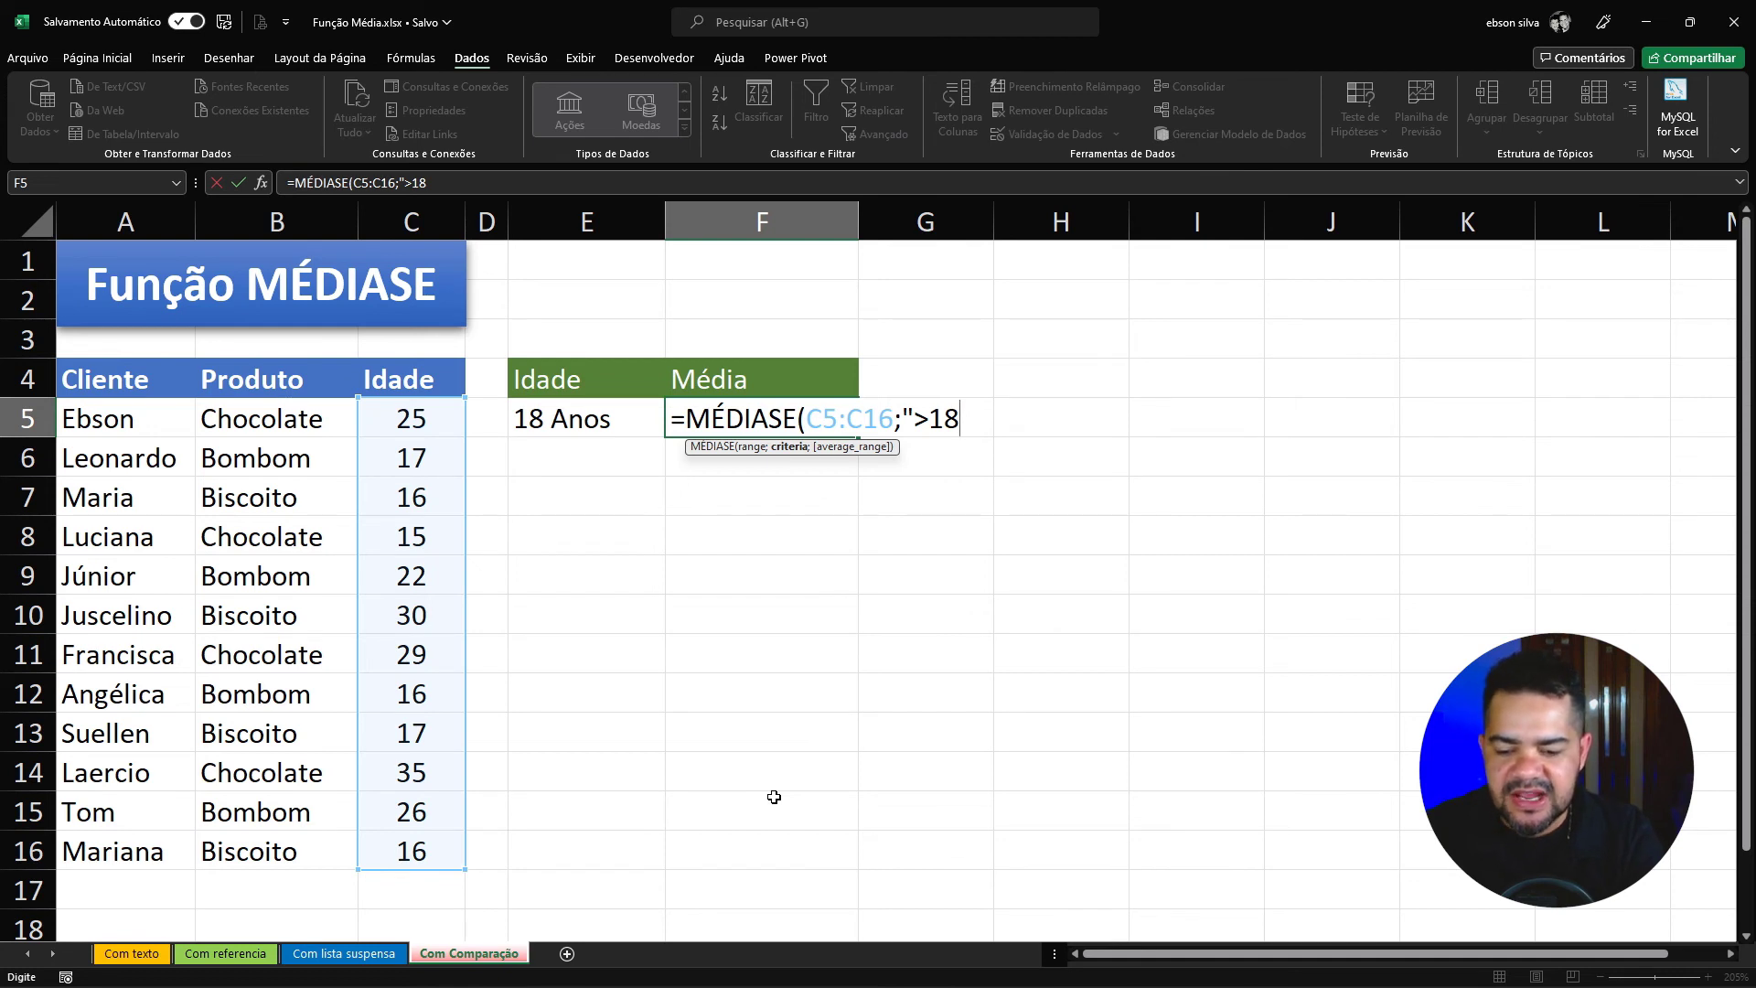
type("\"")
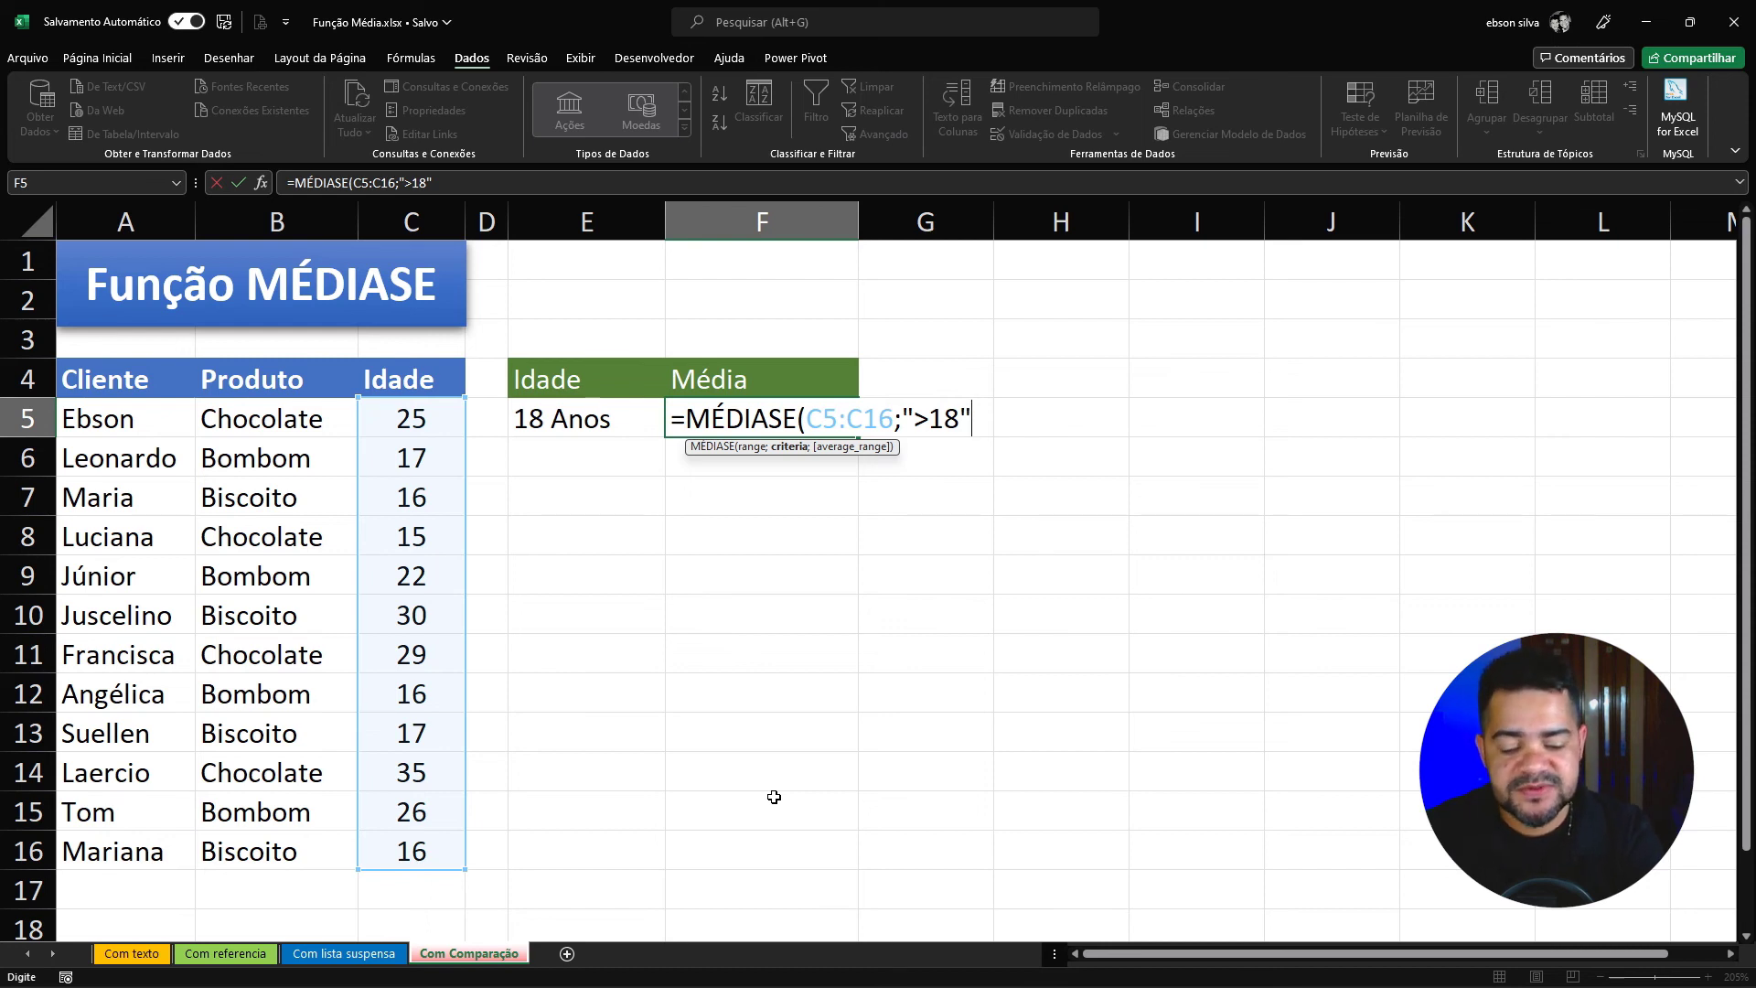
type(")")
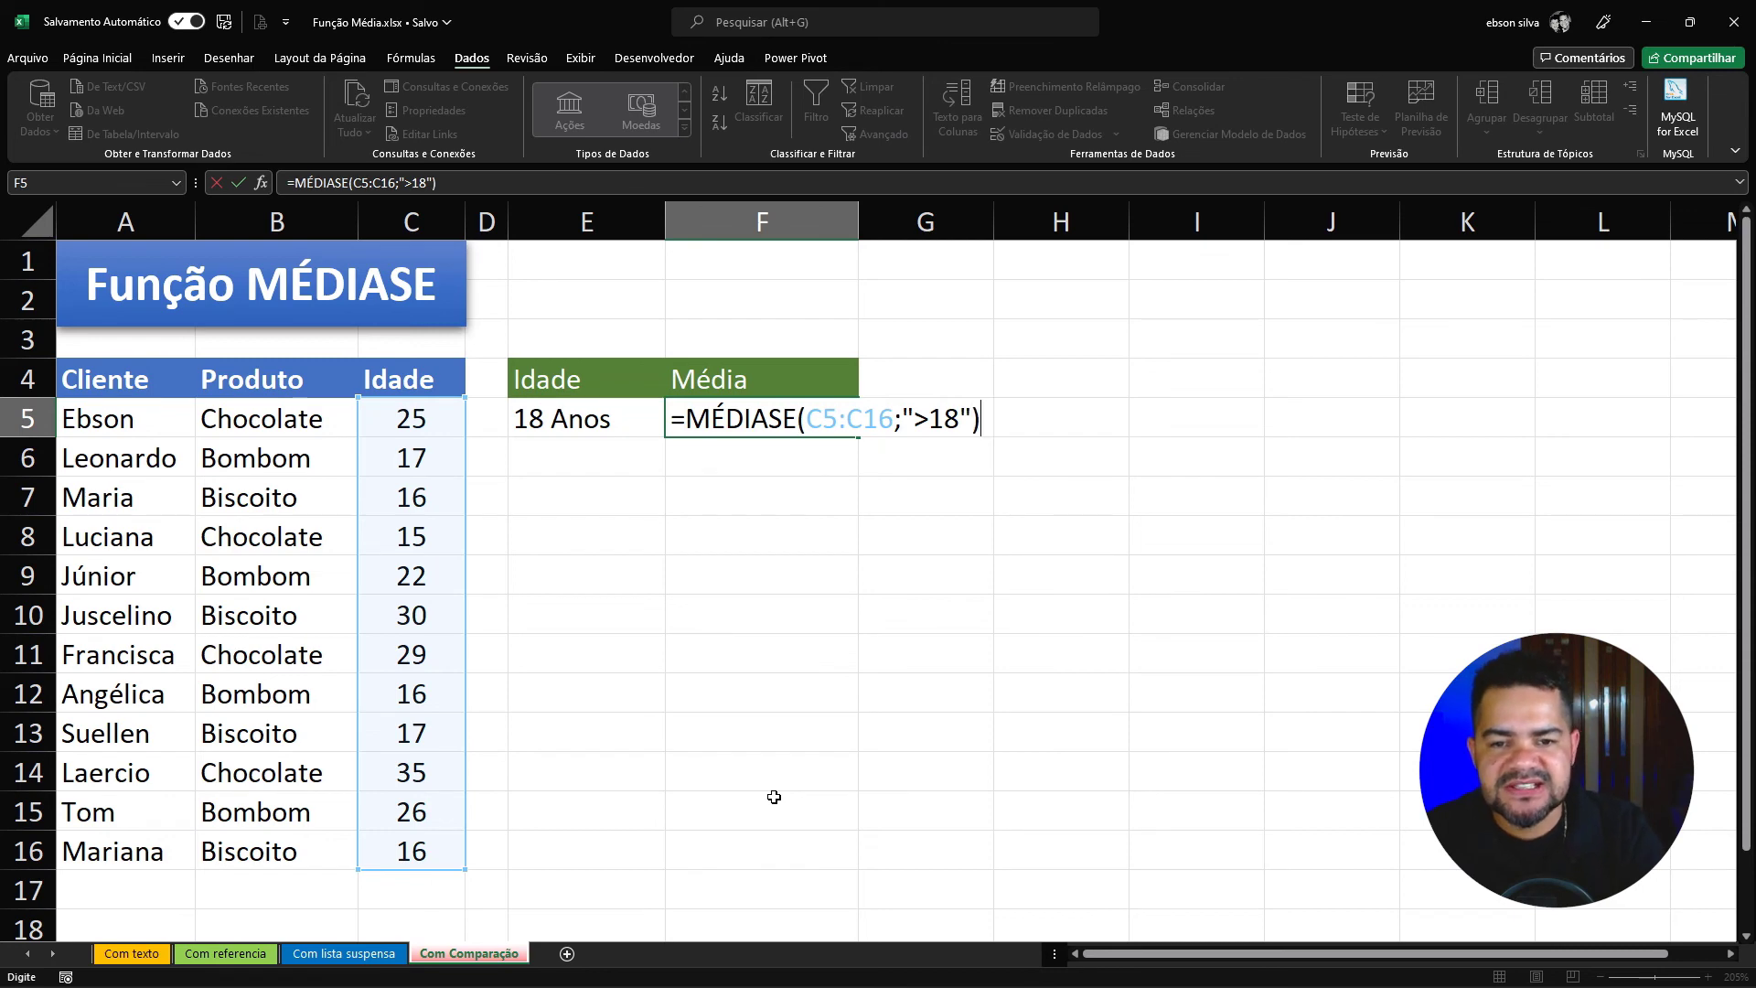
key("Return")
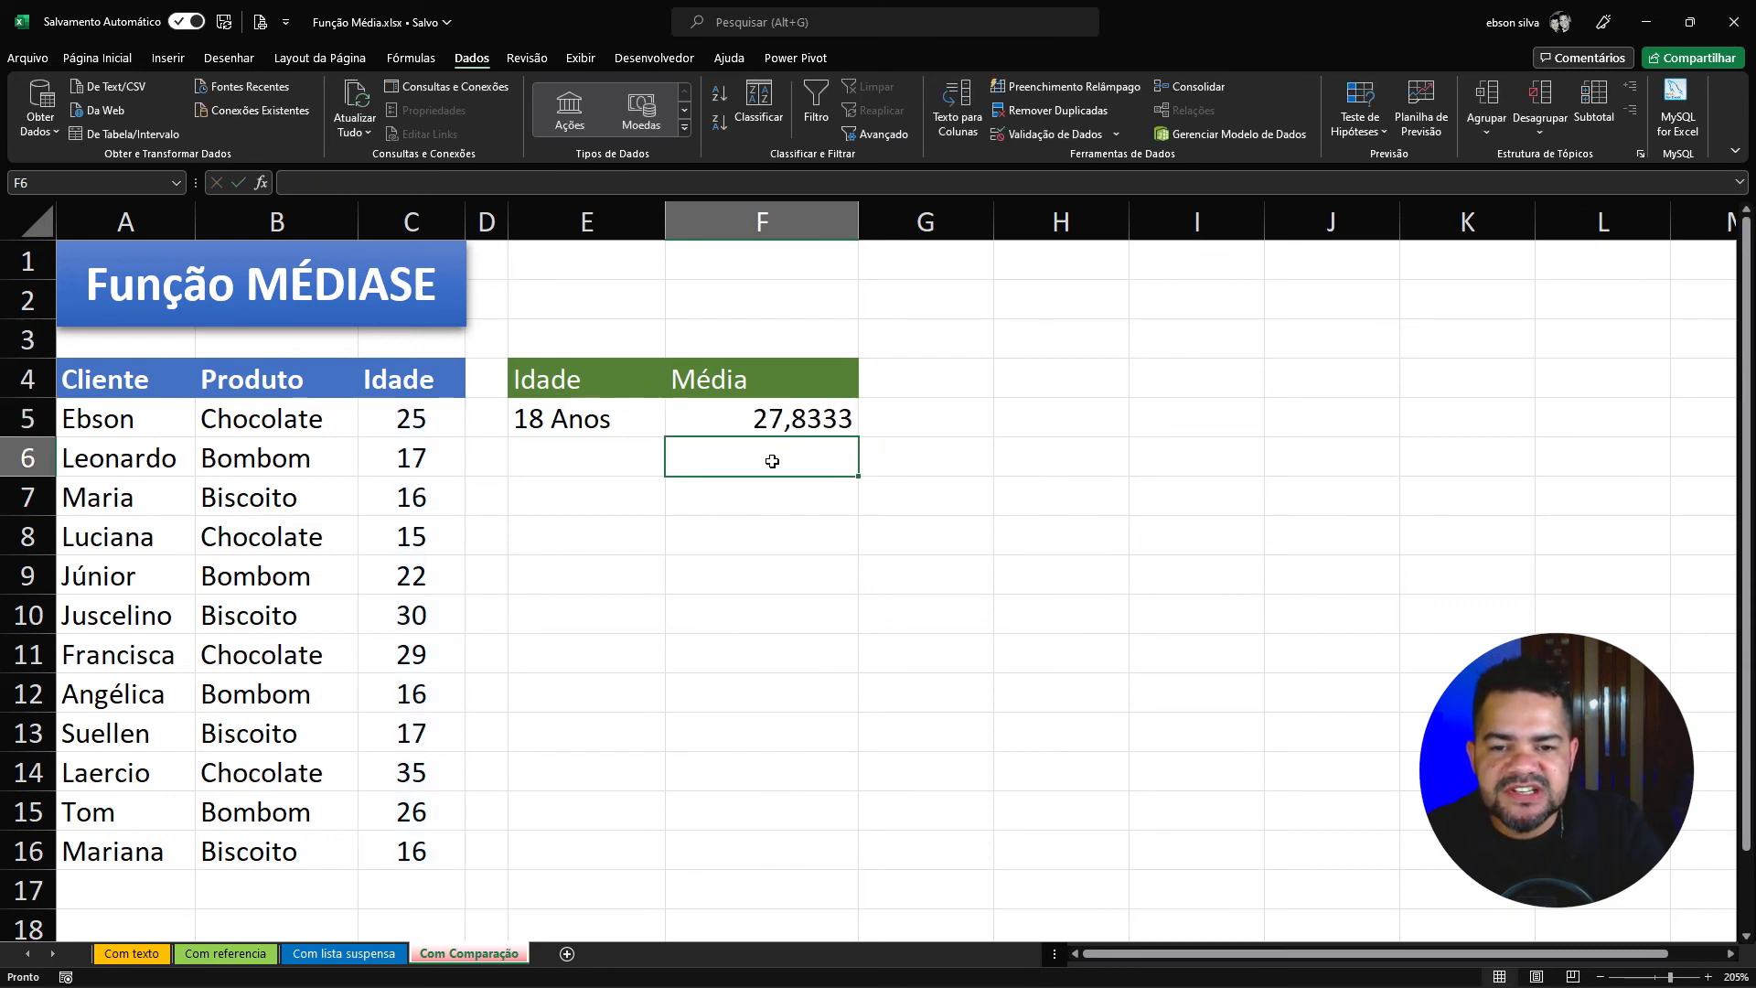
Check F5's average against the selection average of the ages above 18 in C5, C9, C10, C11, C14 and C15
left_click(792, 421)
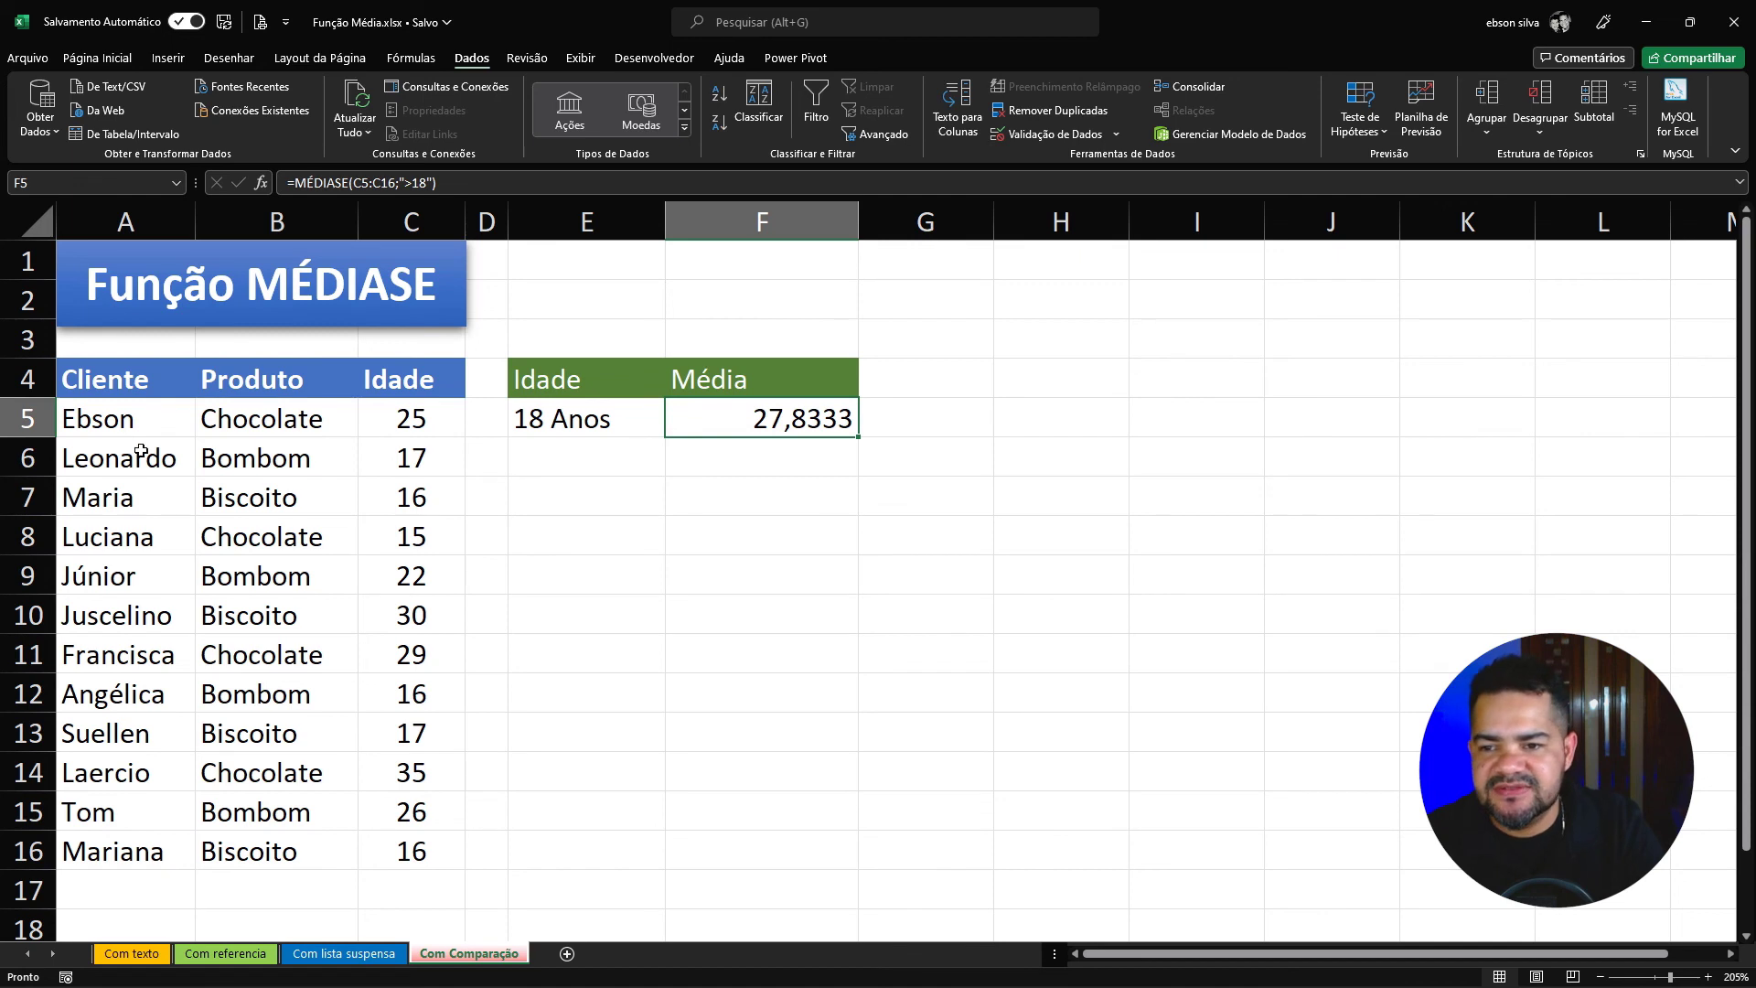
left_click(422, 425)
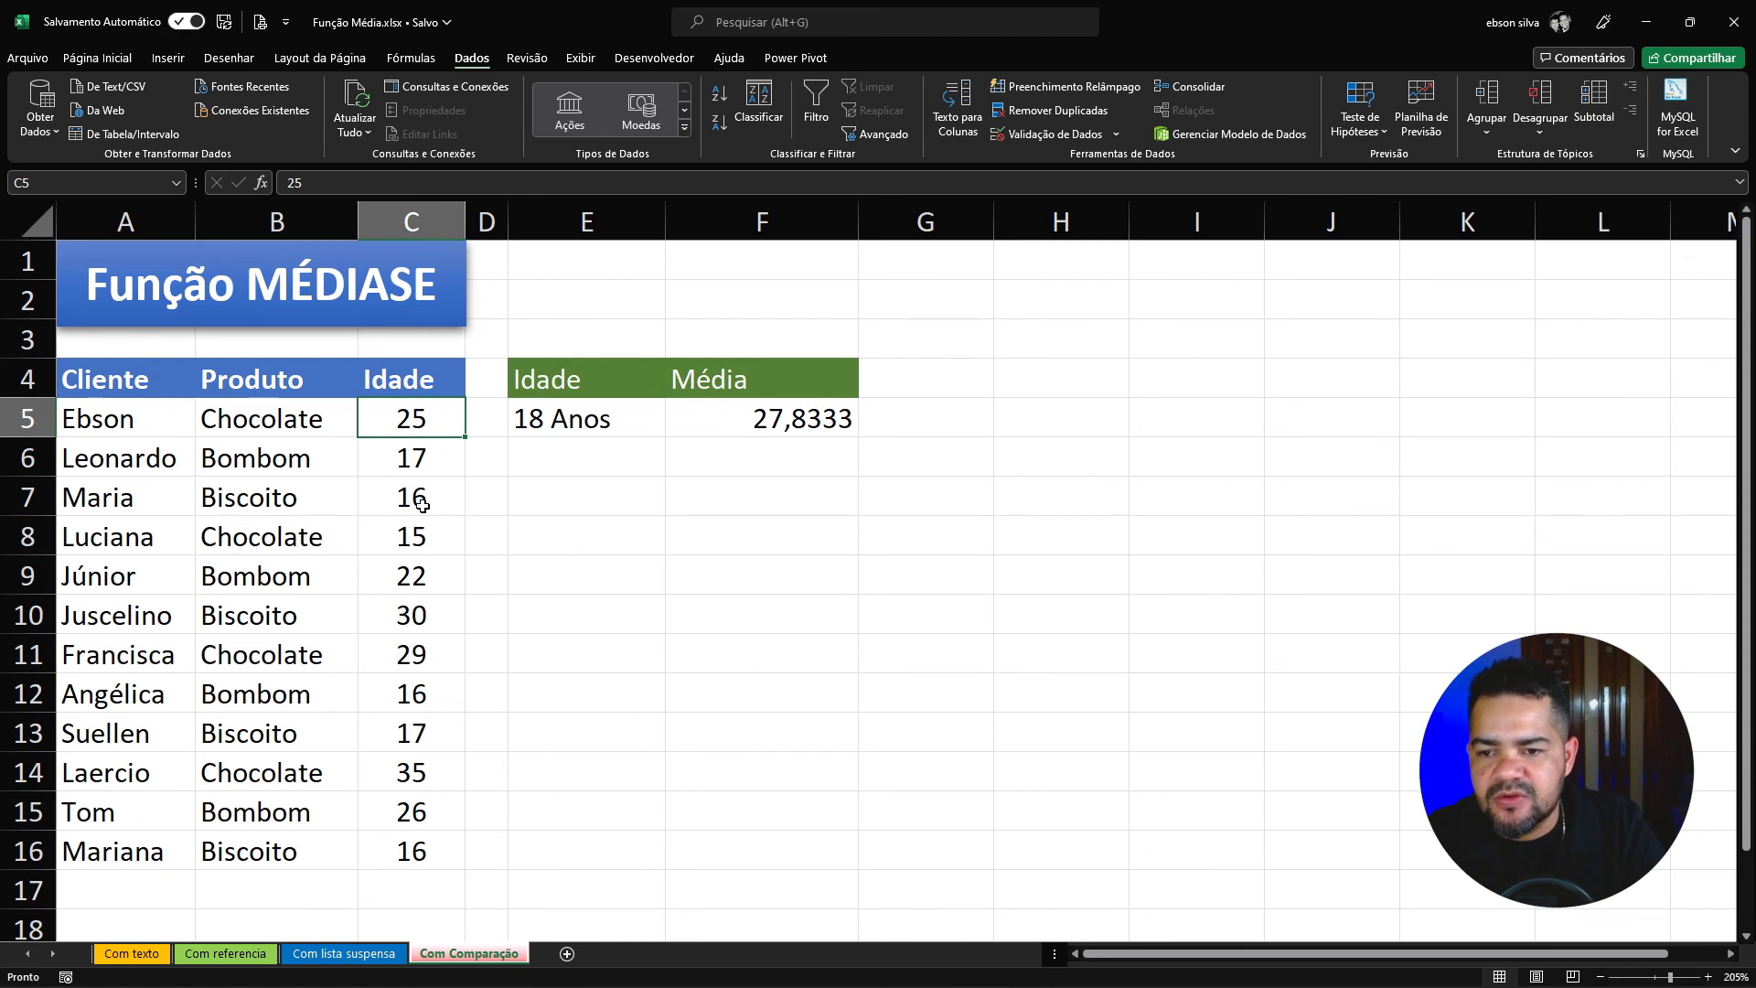
left_click(417, 582, "ctrl")
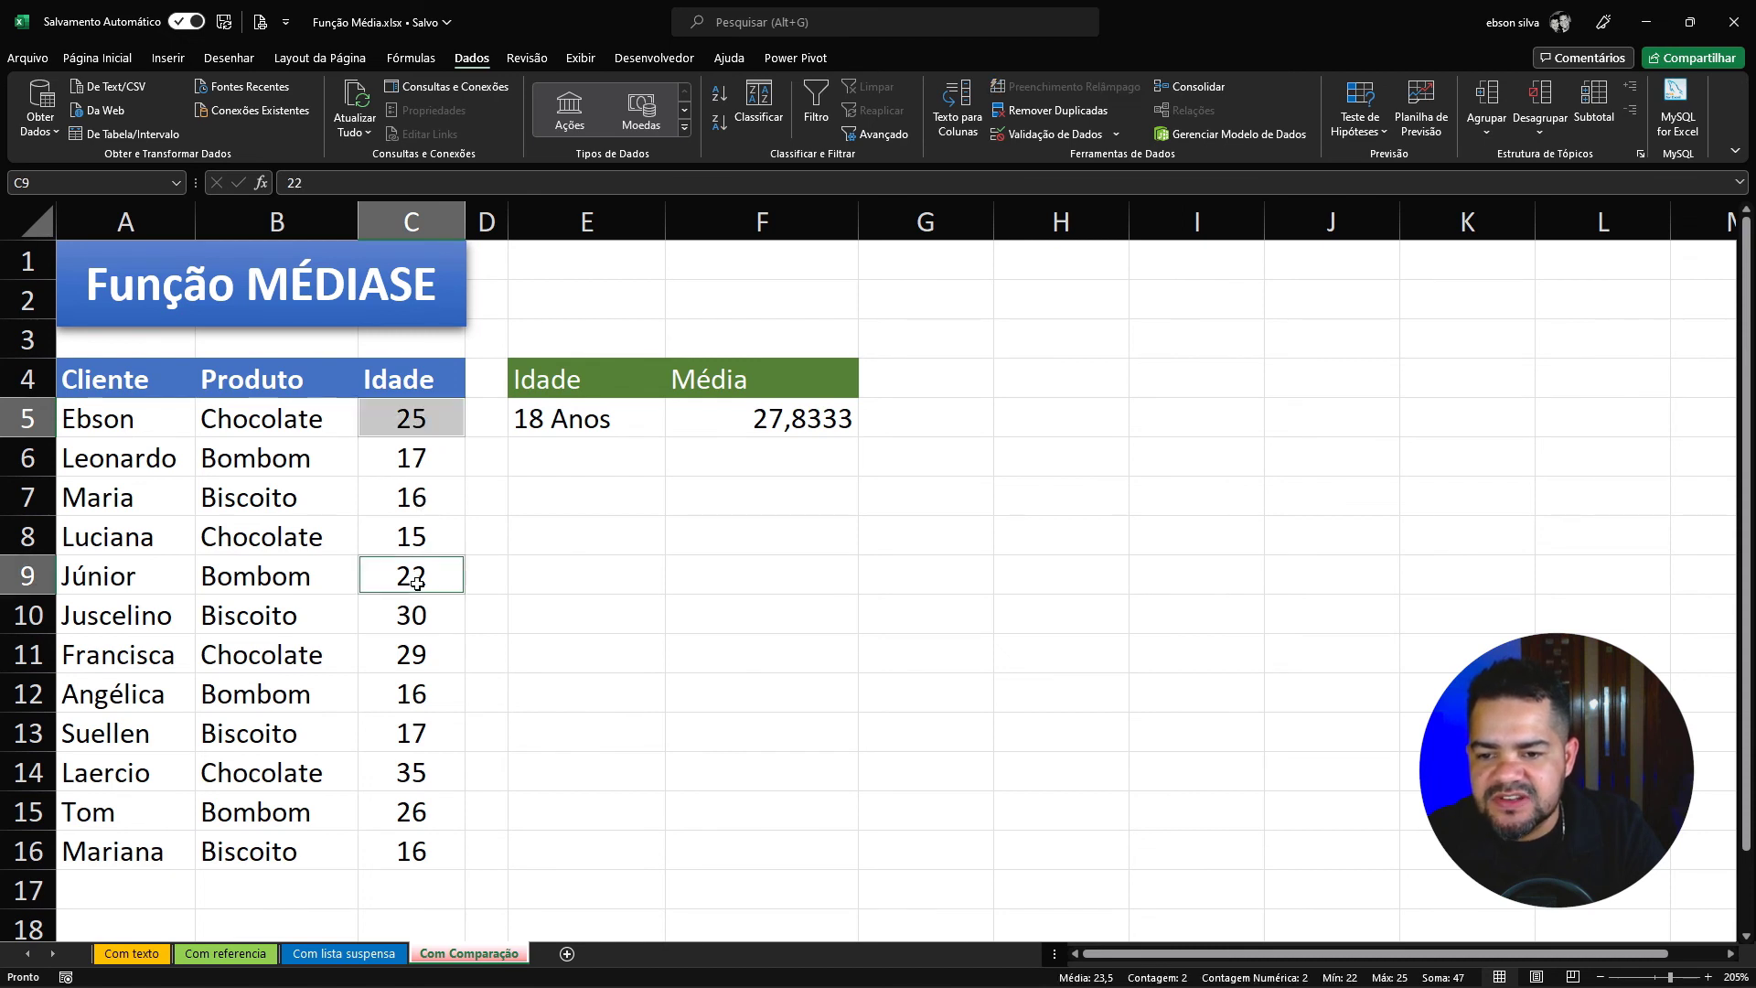
left_click(418, 611, "ctrl")
left_click(417, 649, "ctrl")
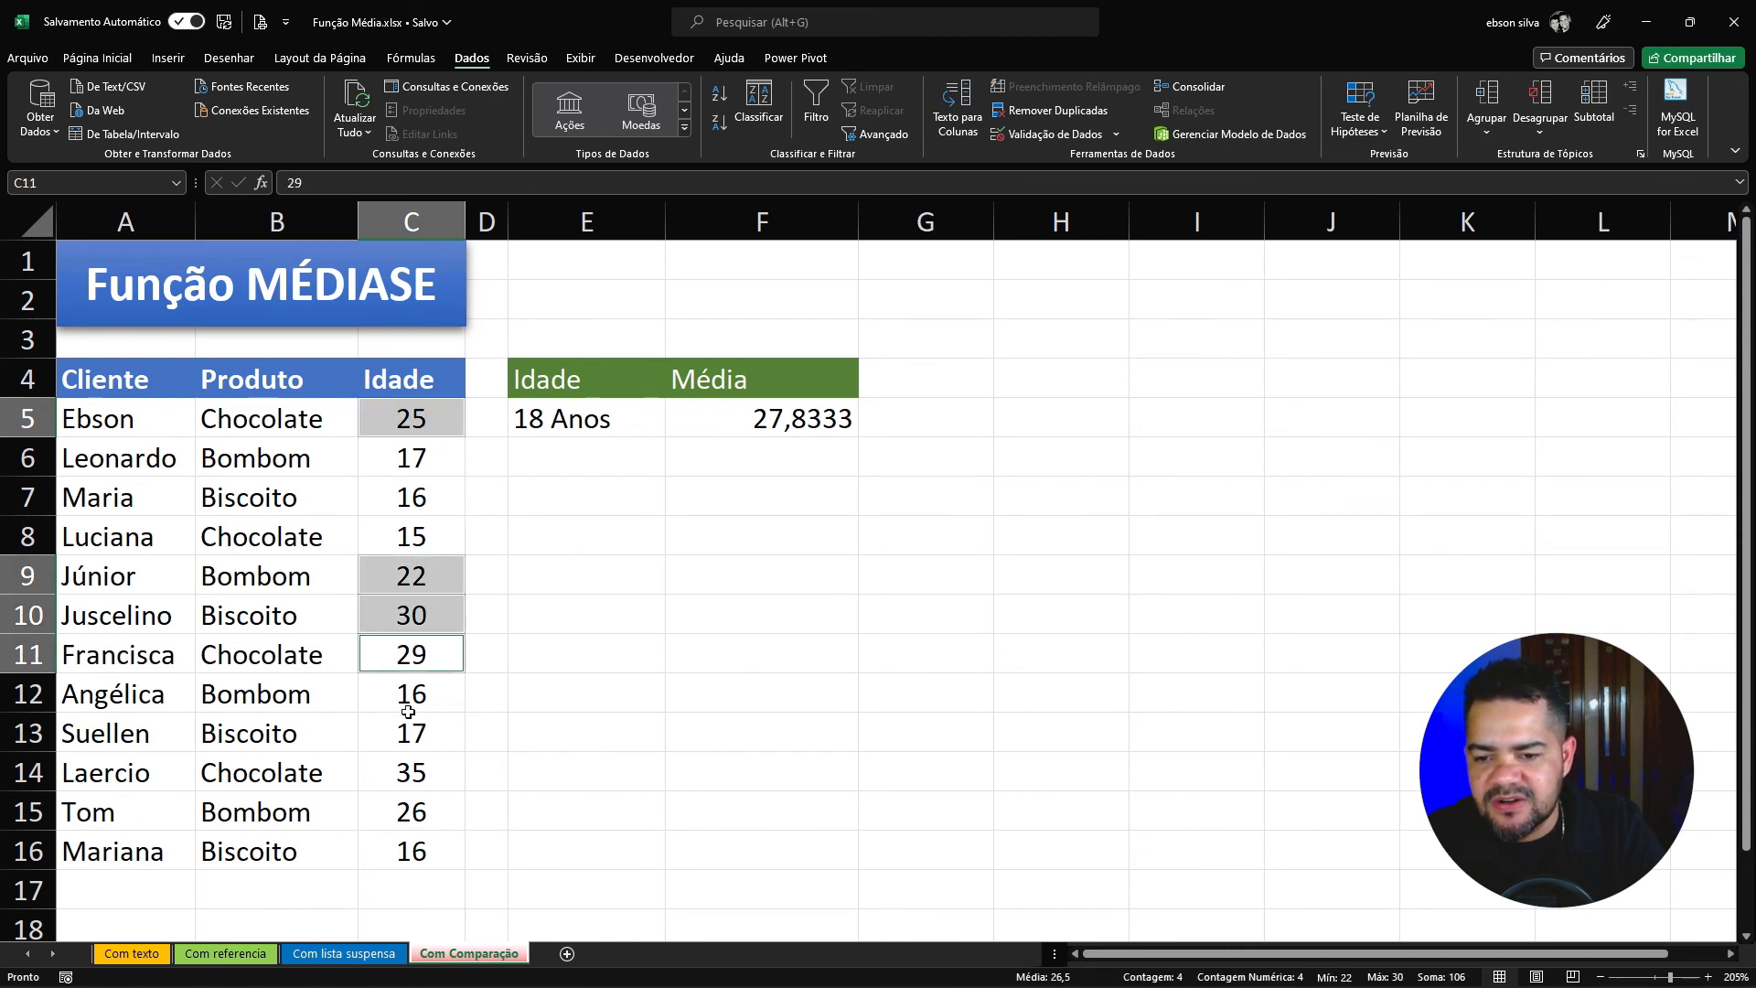
left_click(421, 771, "ctrl")
left_click(417, 810, "ctrl")
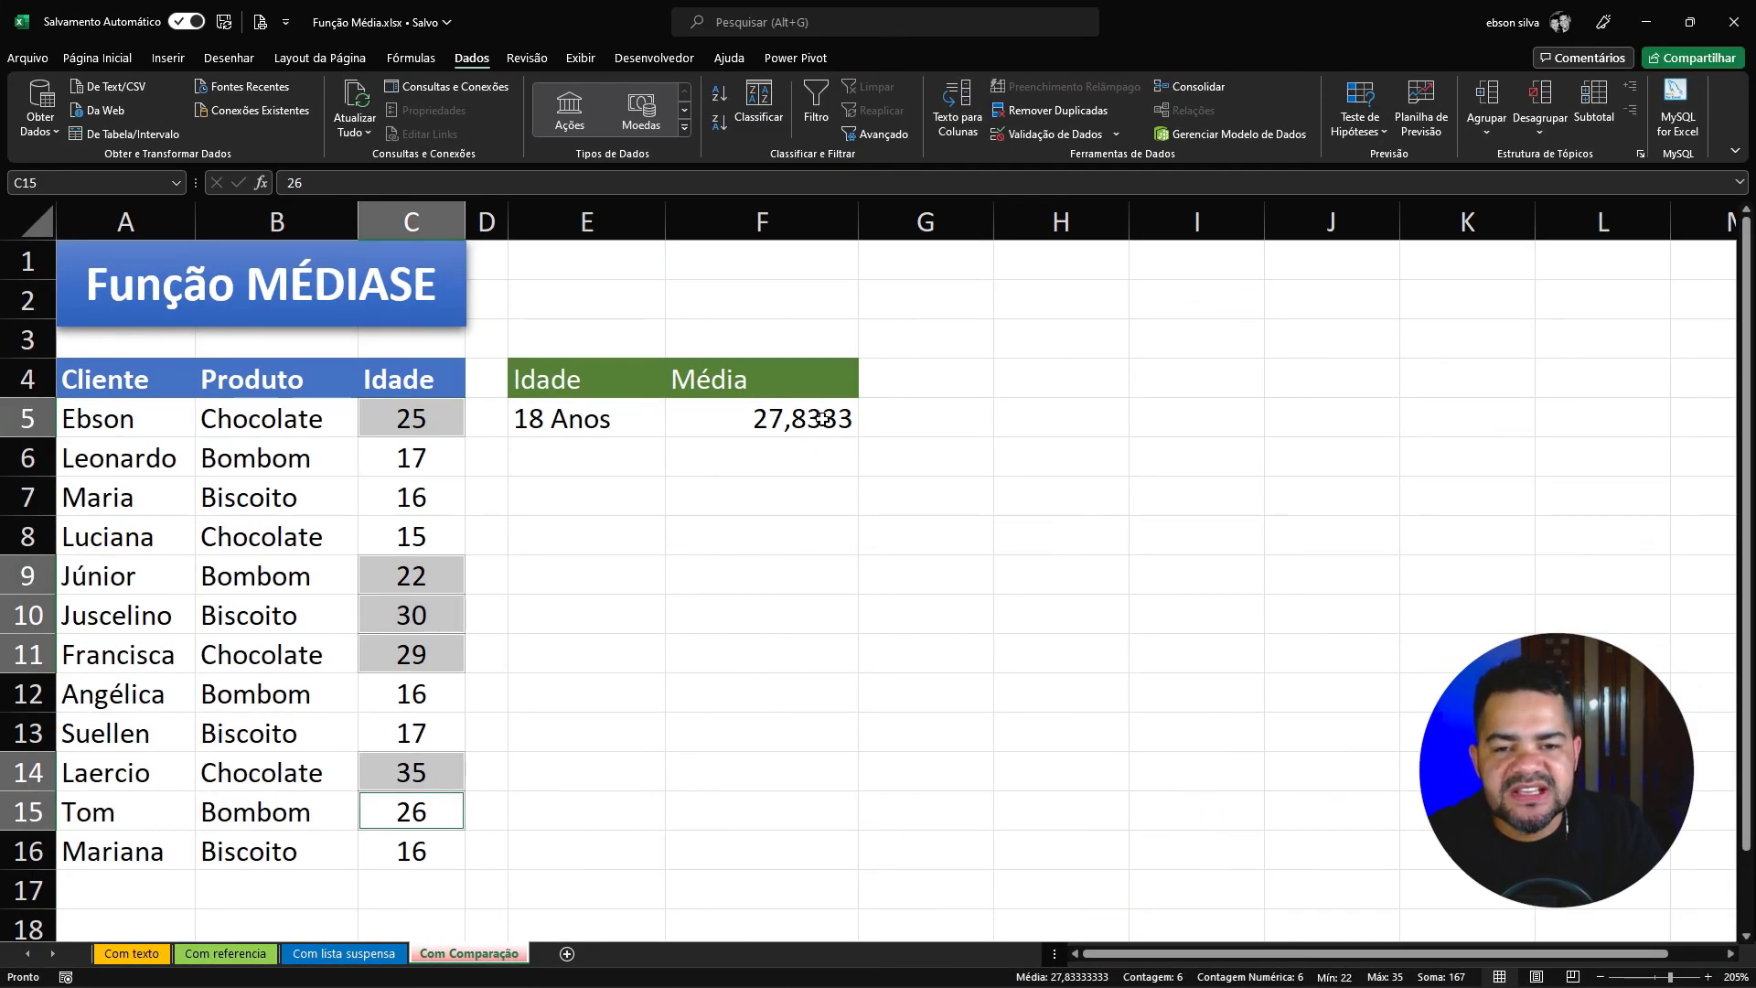
left_click(843, 465)
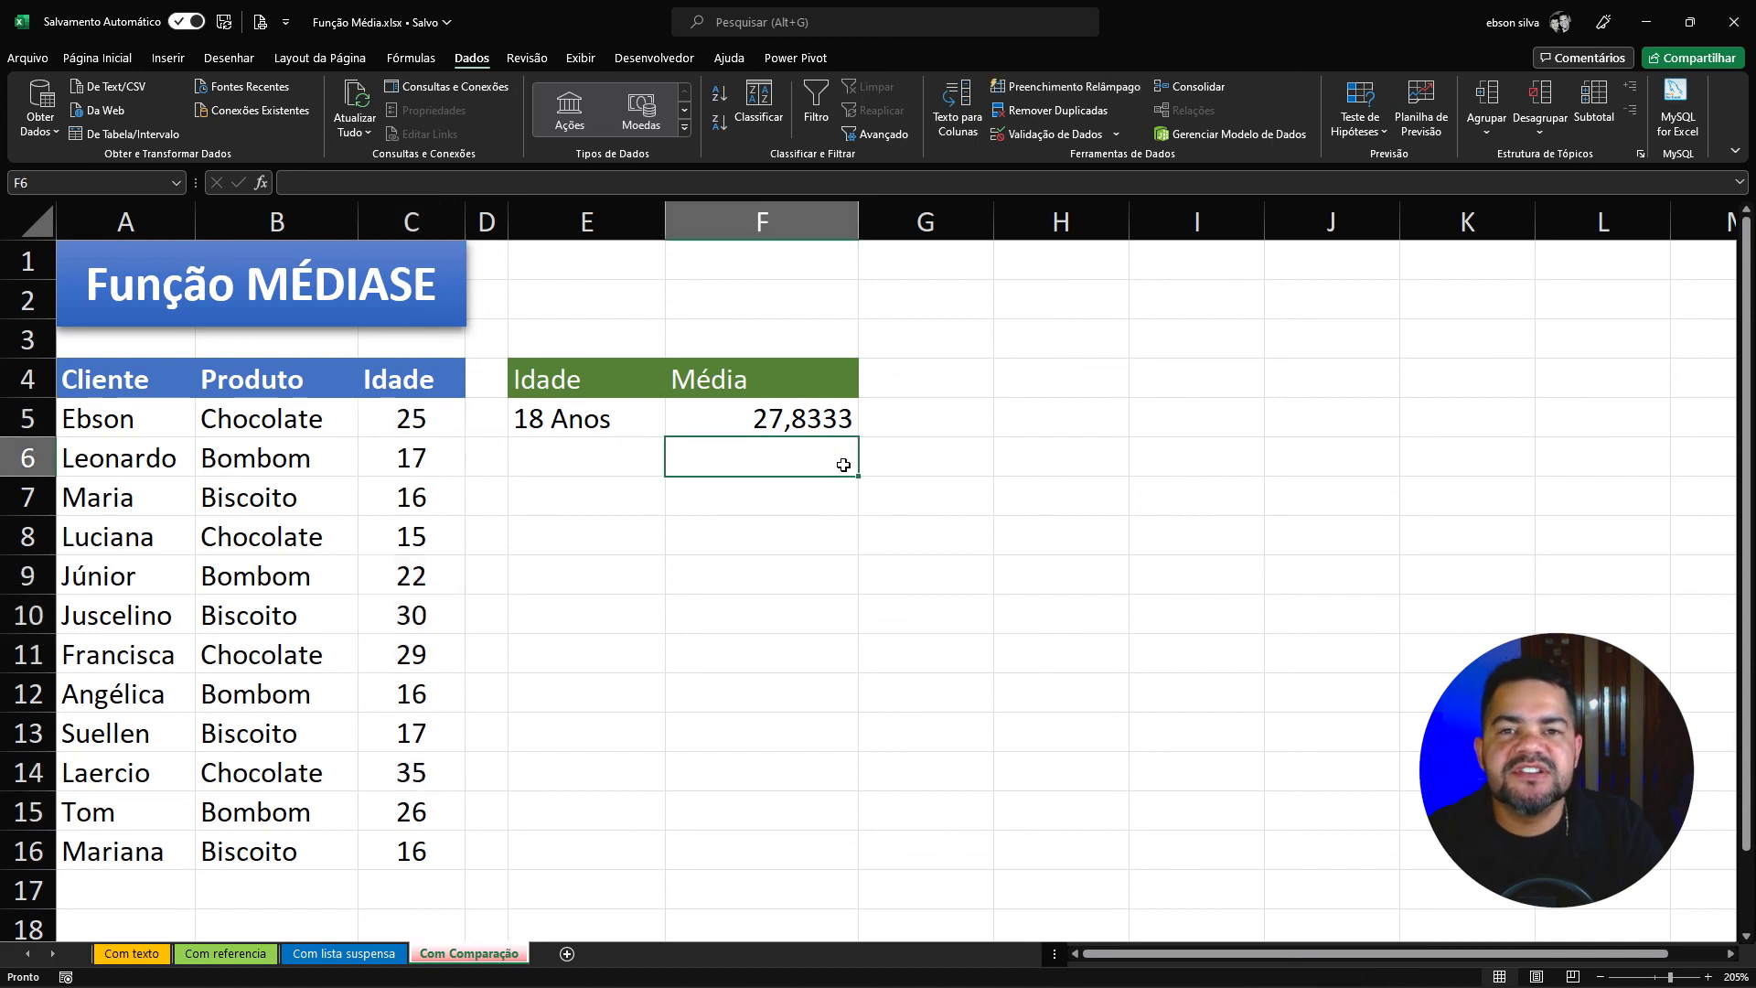
left_click(804, 523)
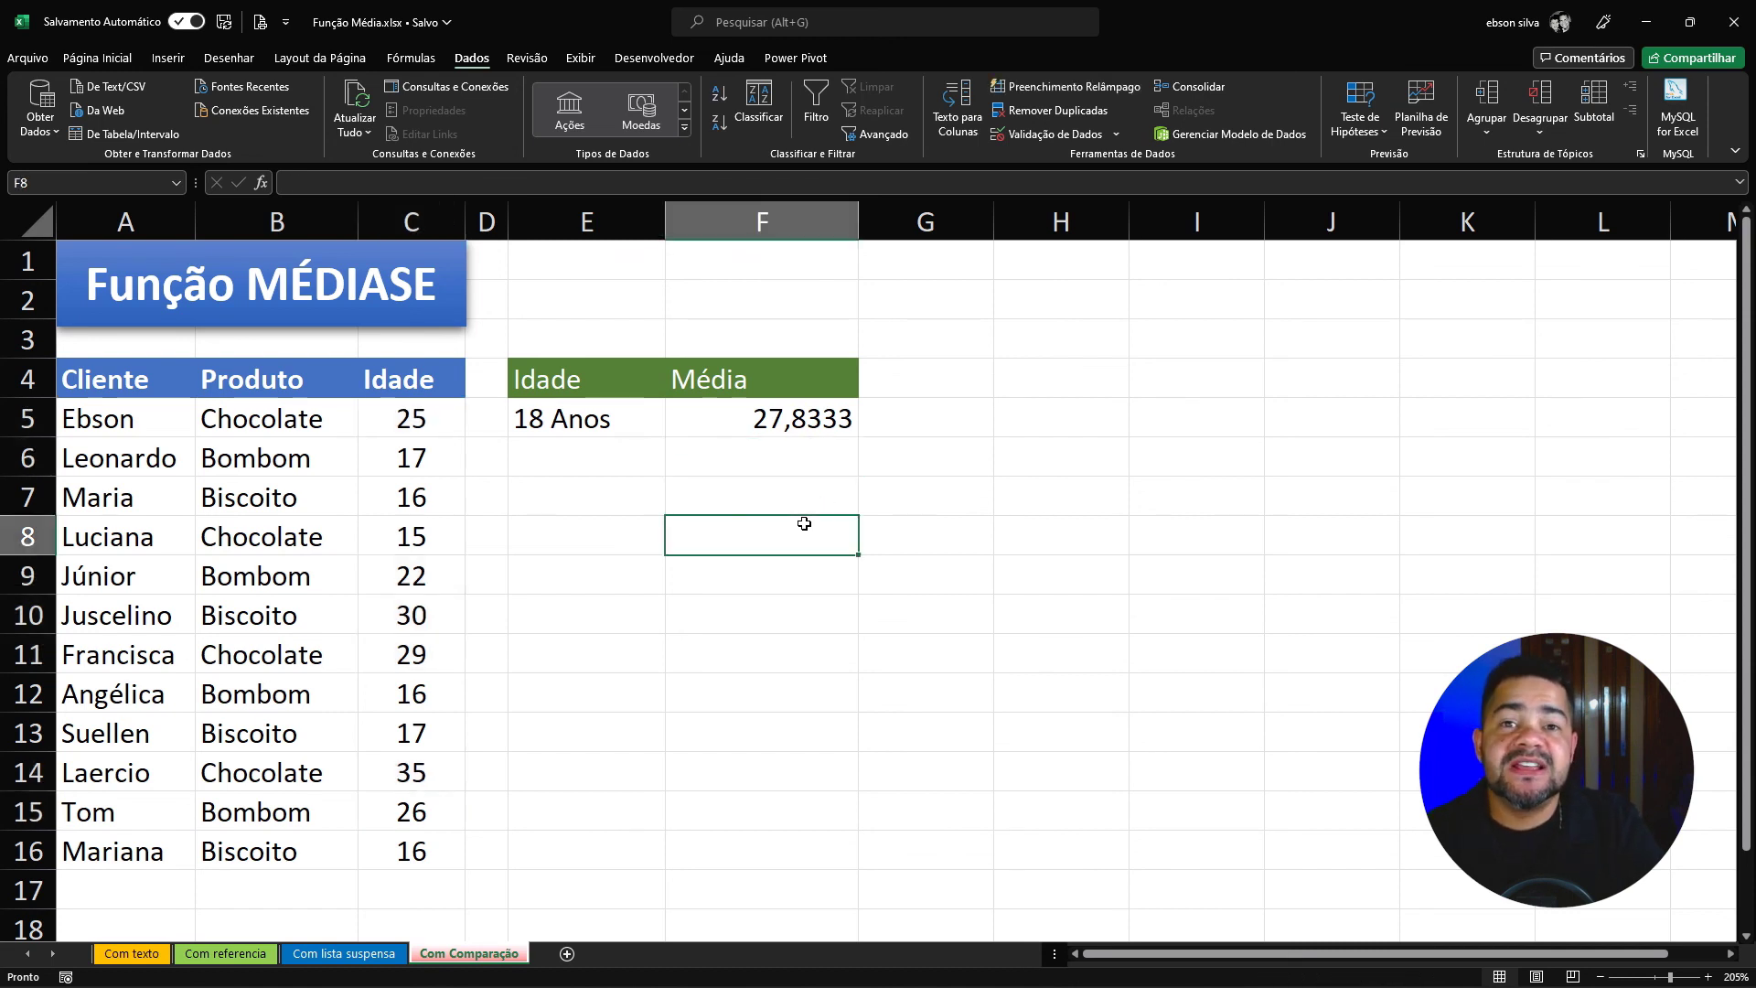